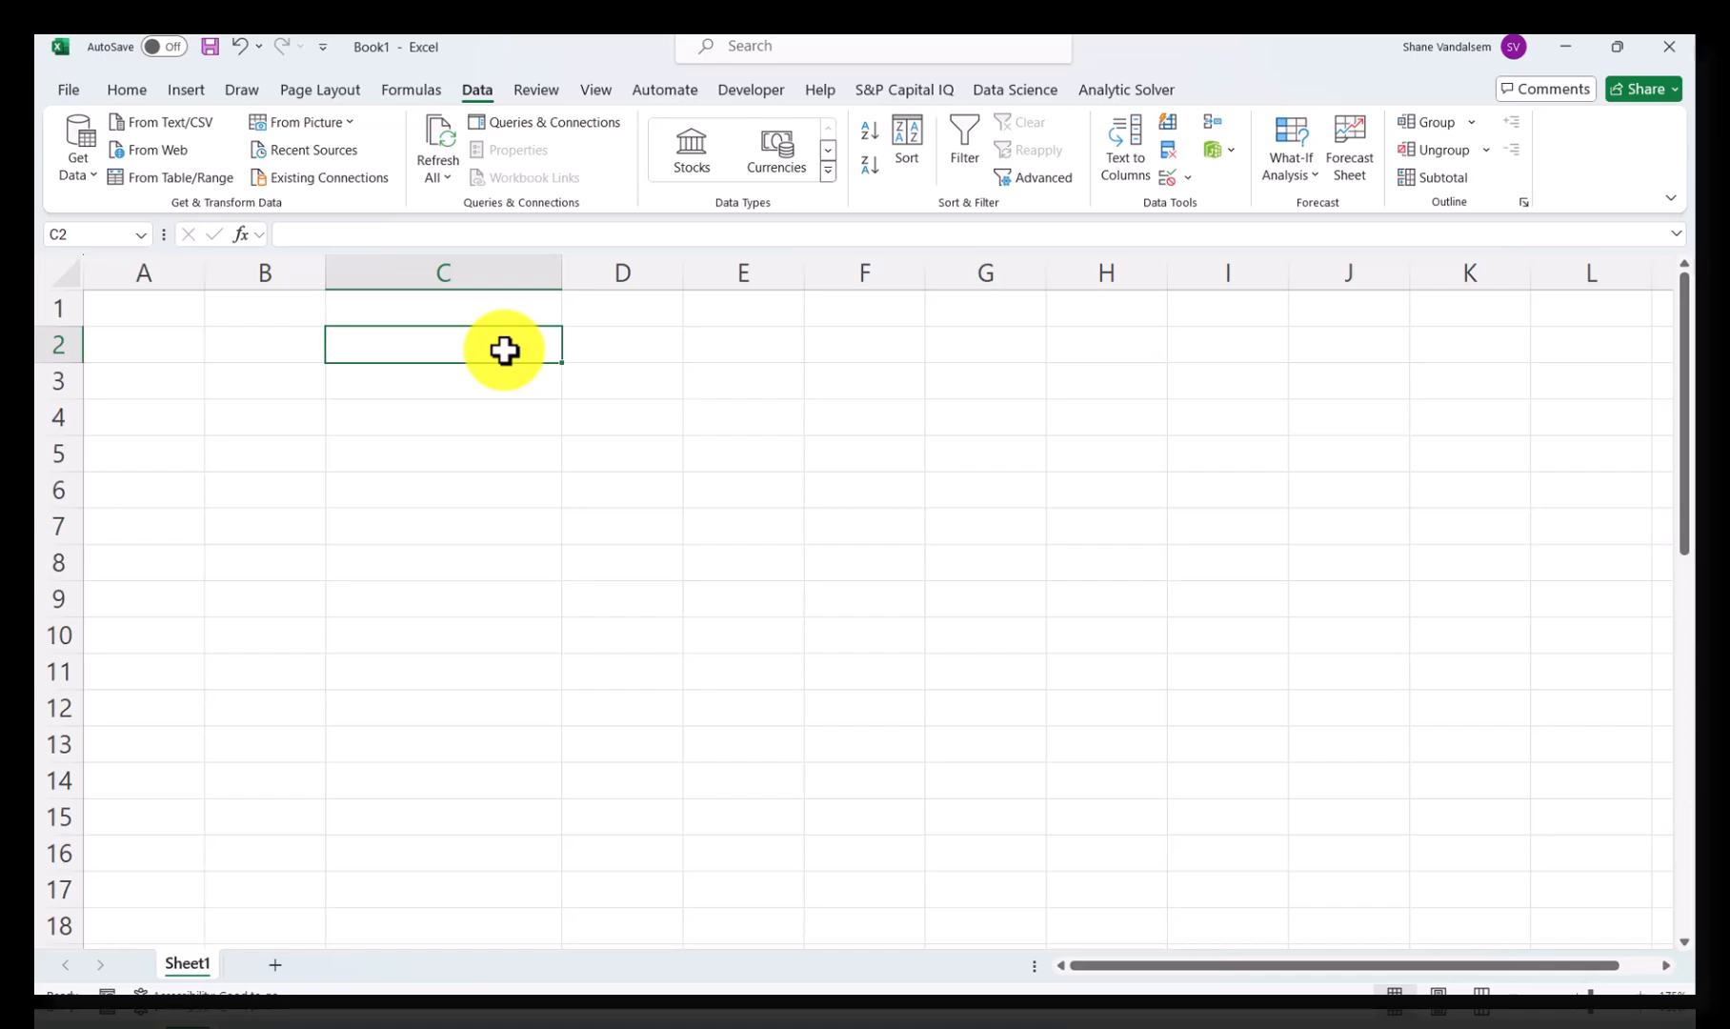
Step: Label cell C2 "Risk-Free Rate" and enter 4.00% beside it in D2
type("Risk-Free Rate")
key("Tab")
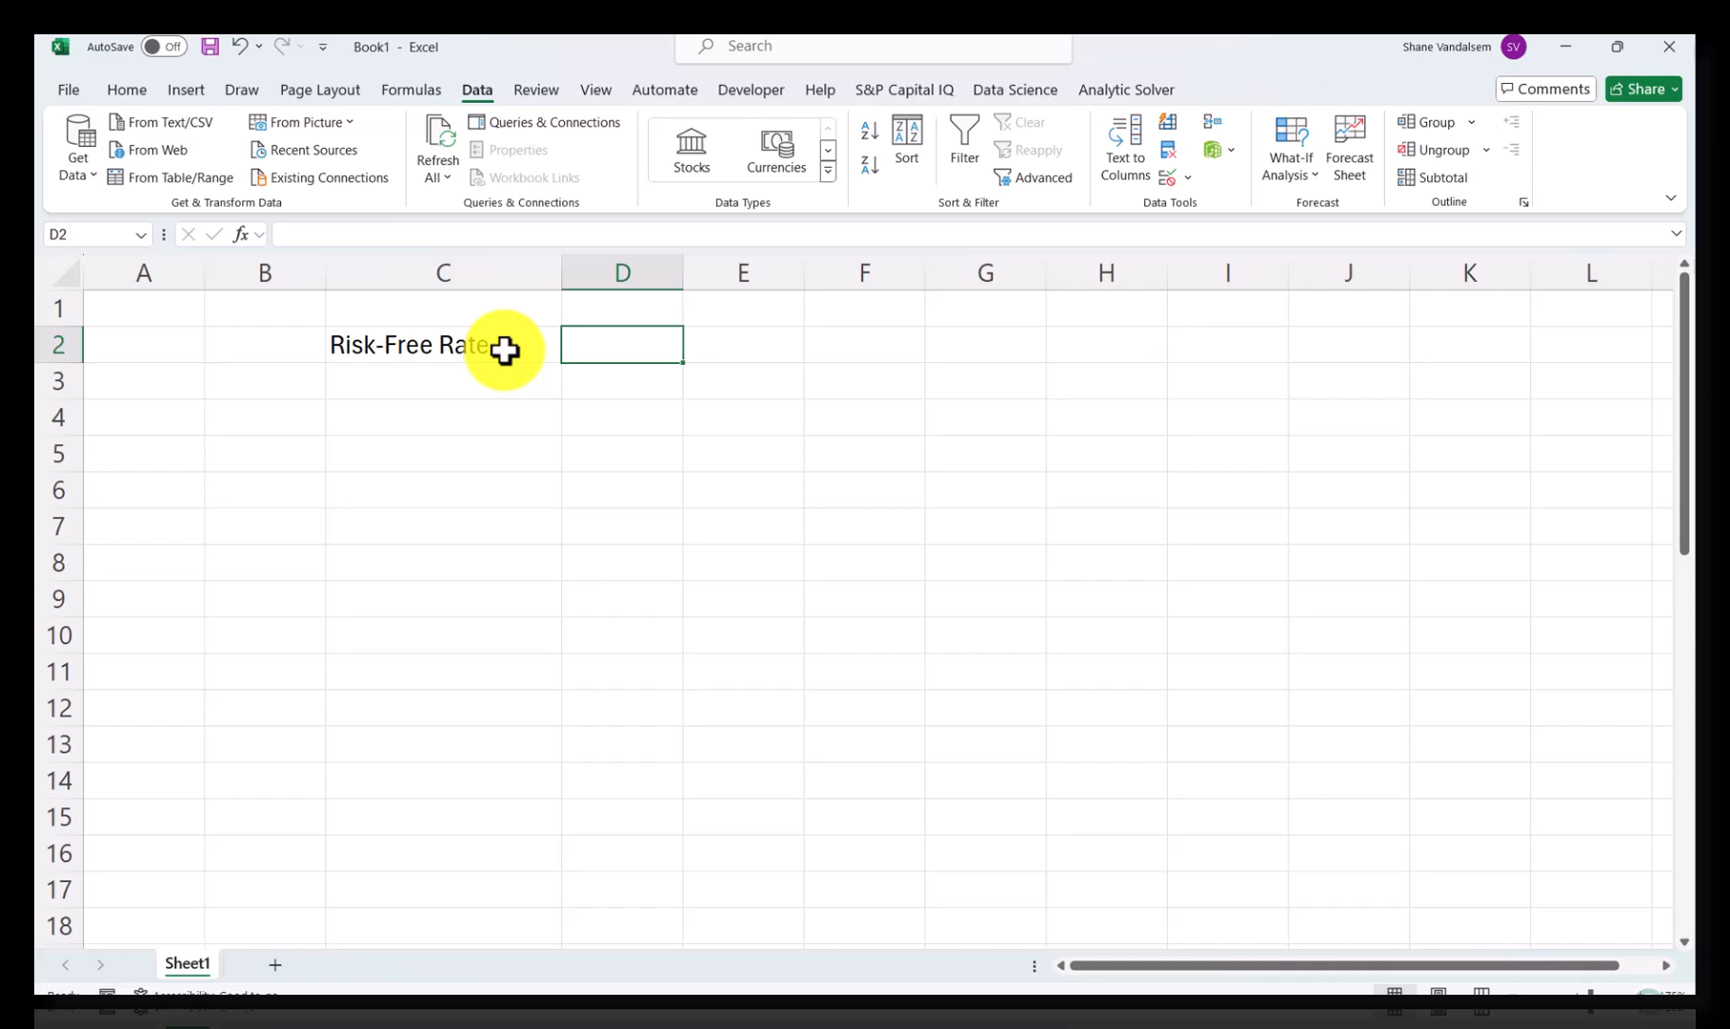
type("4.00%")
key("Return")
key("Left")
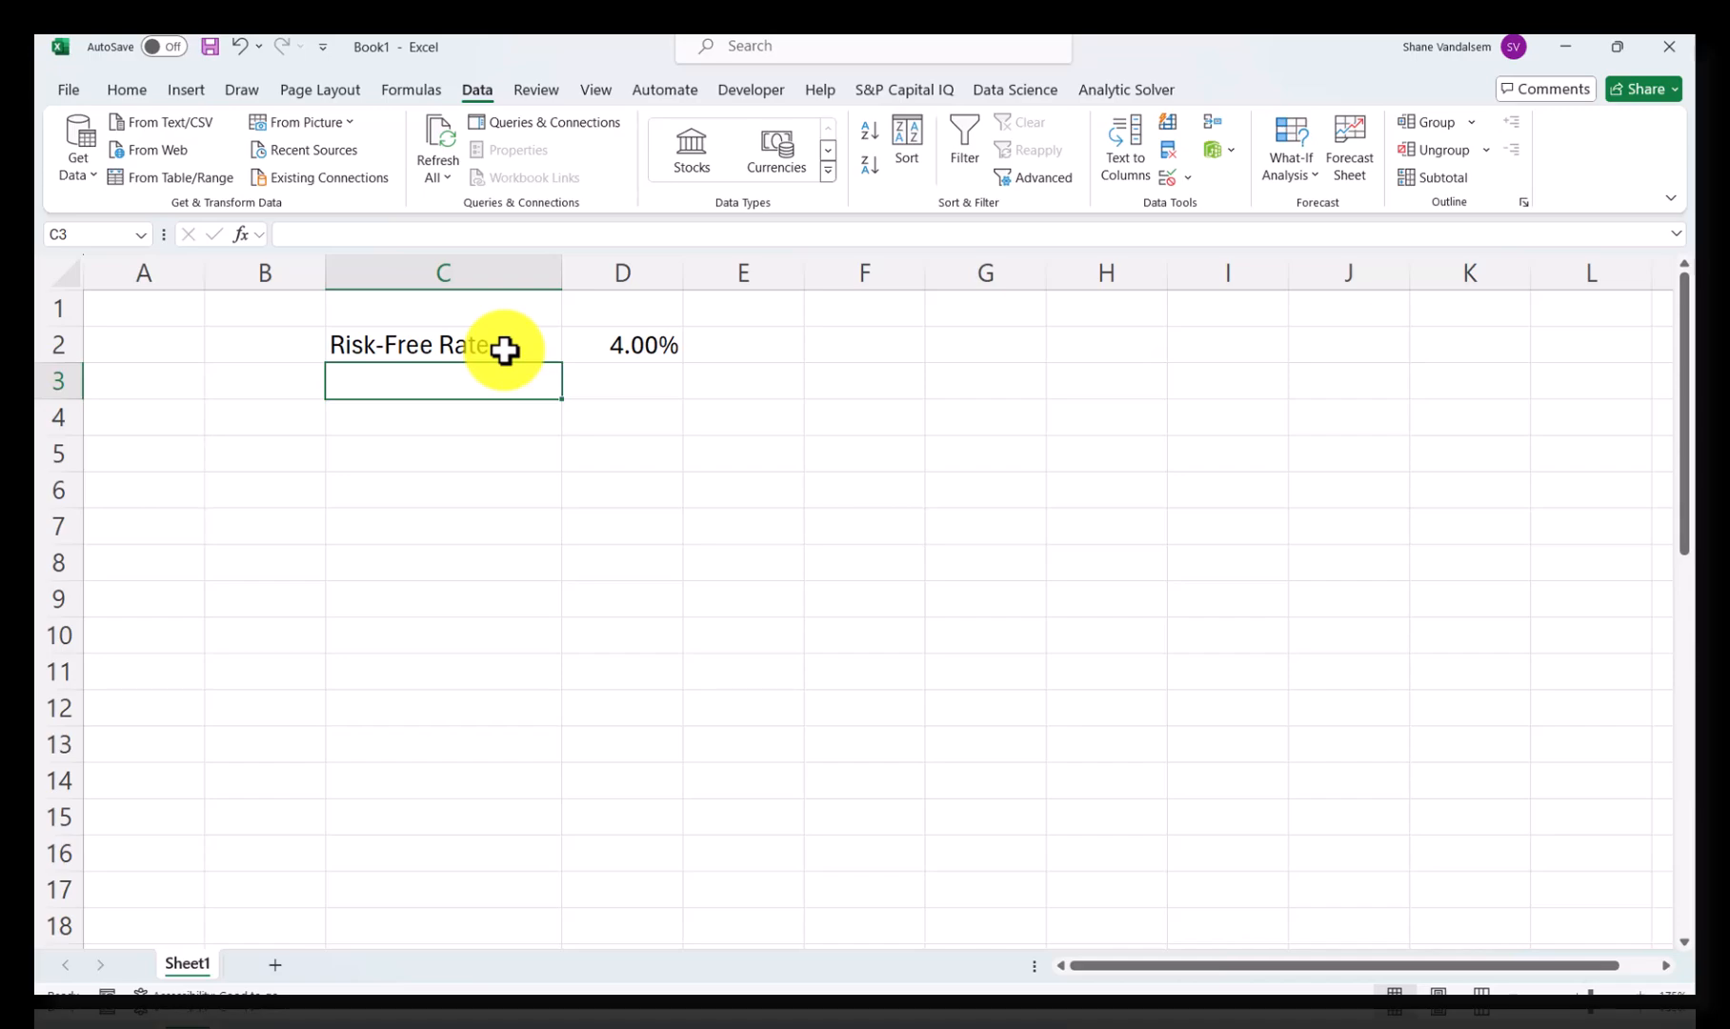
Step: Label cell C3 "Equity Risk Premium" and enter 5% beside it in D3
type("Equit")
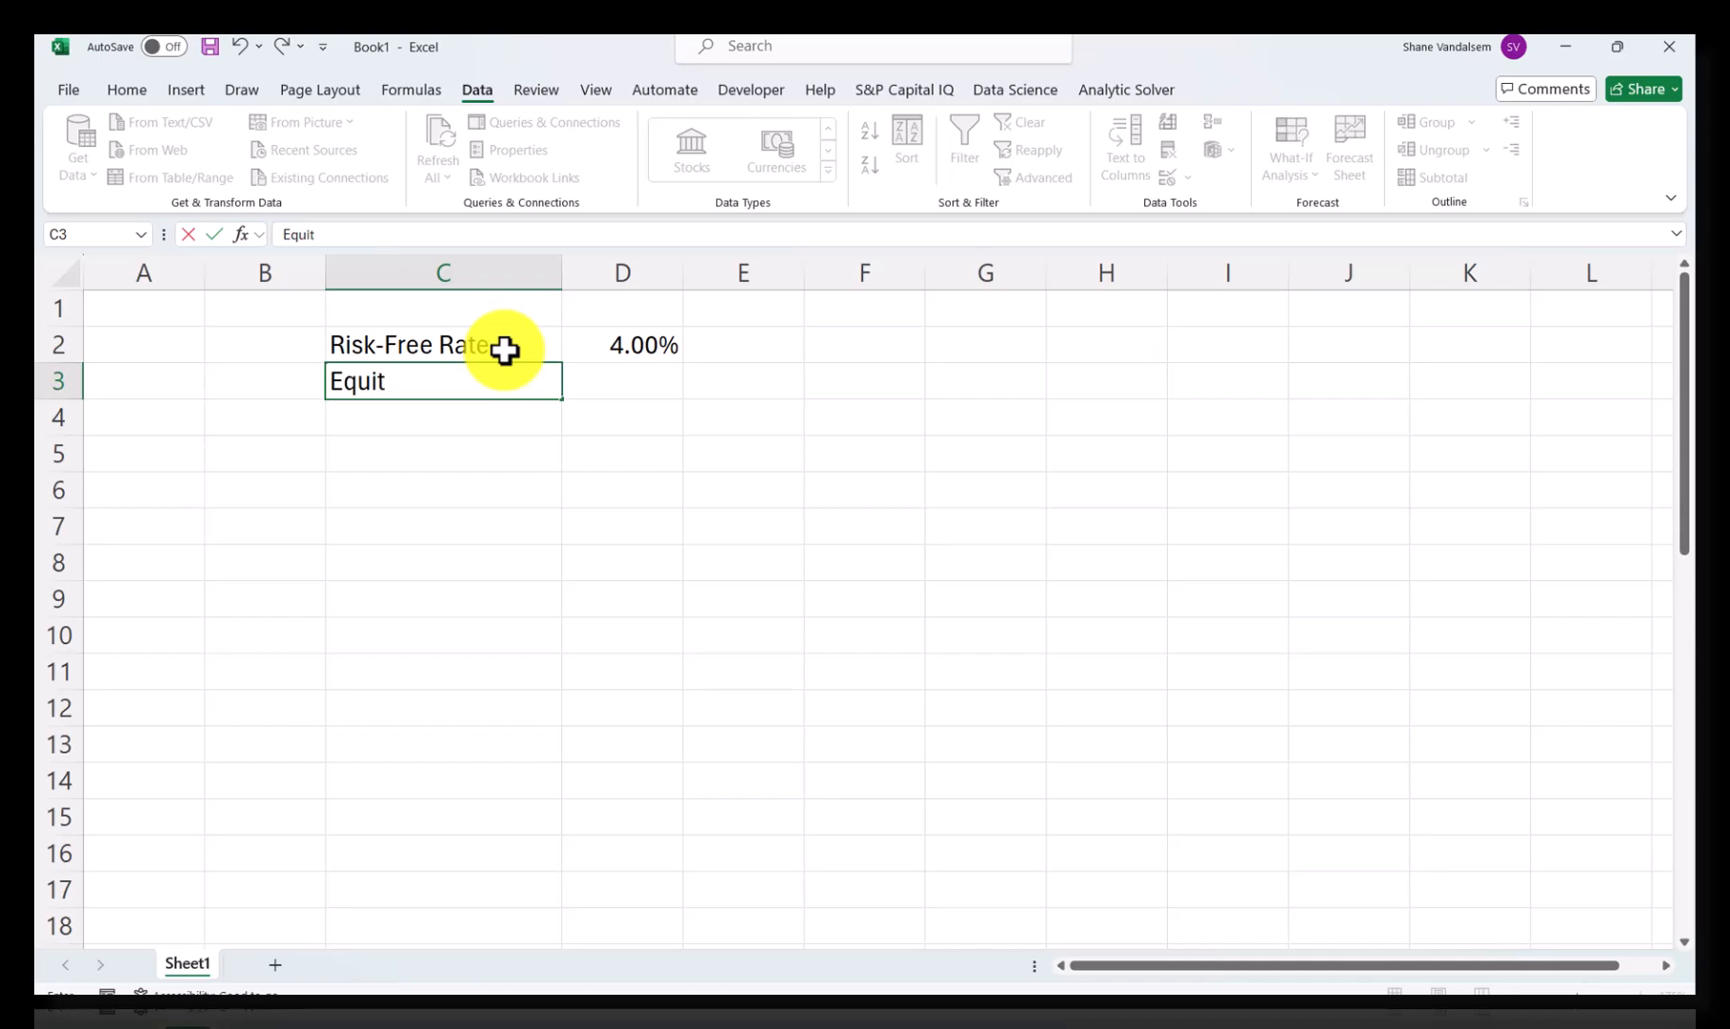
type("y Risk Premum")
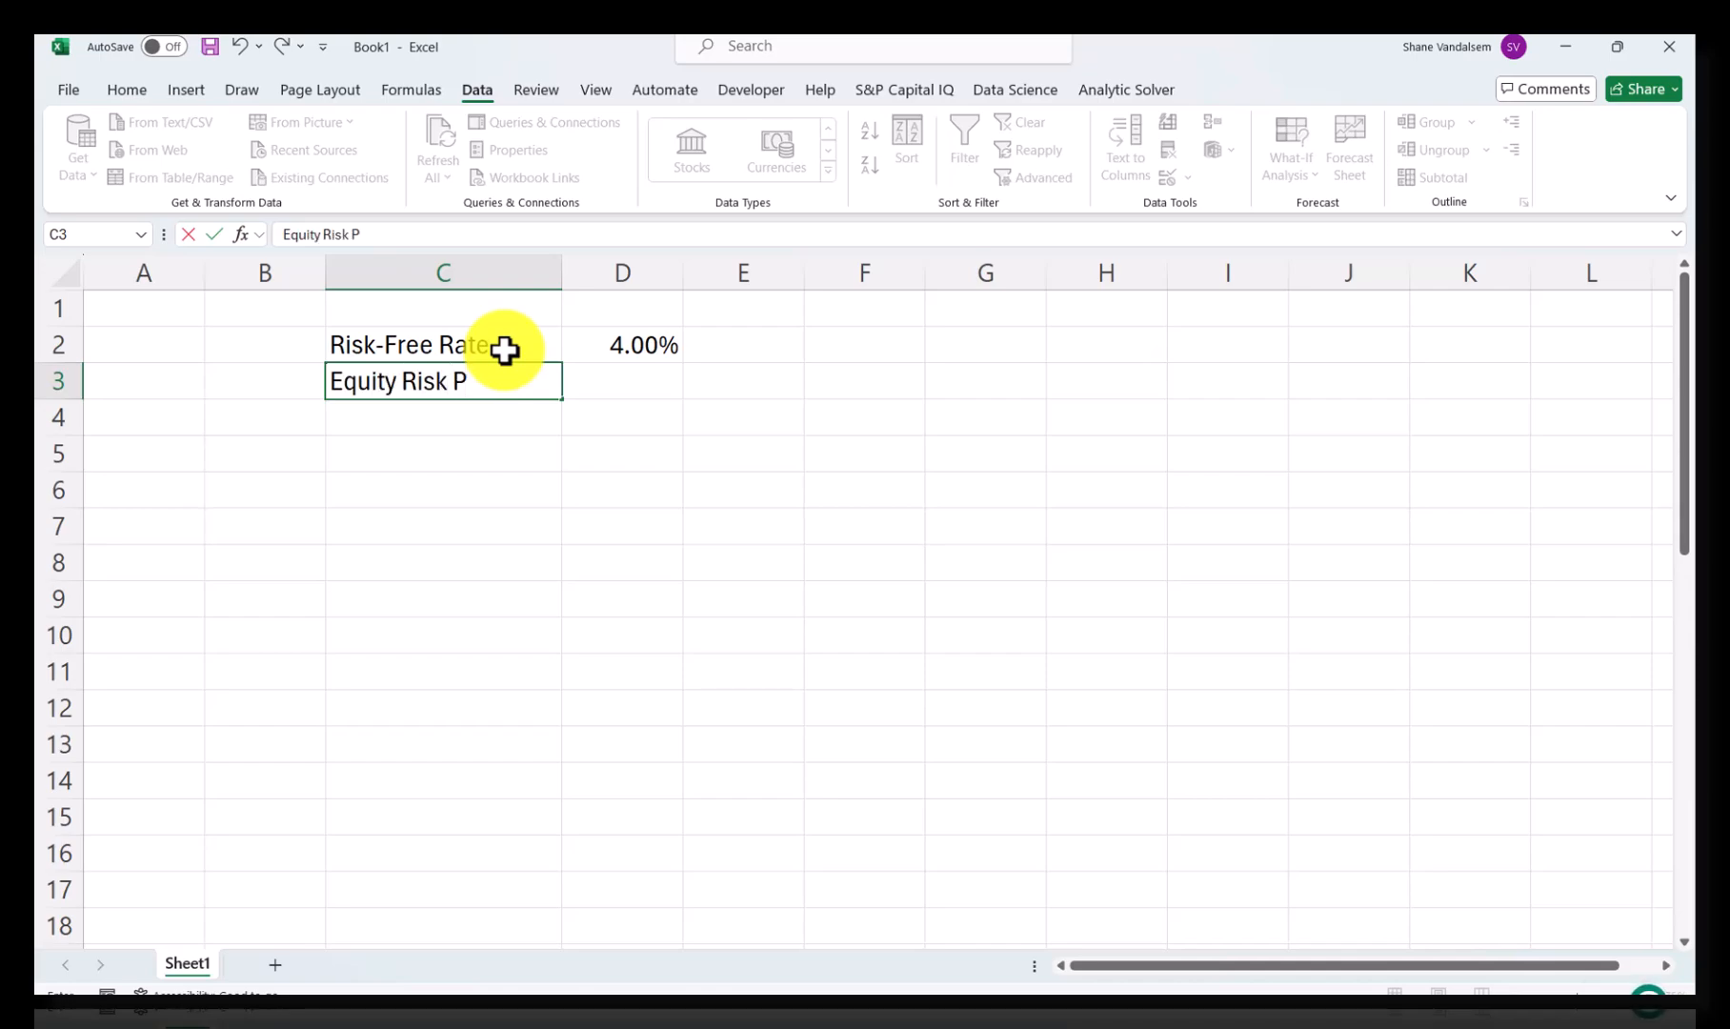
key("BackSpace")
key("BackSpace")
type("ium")
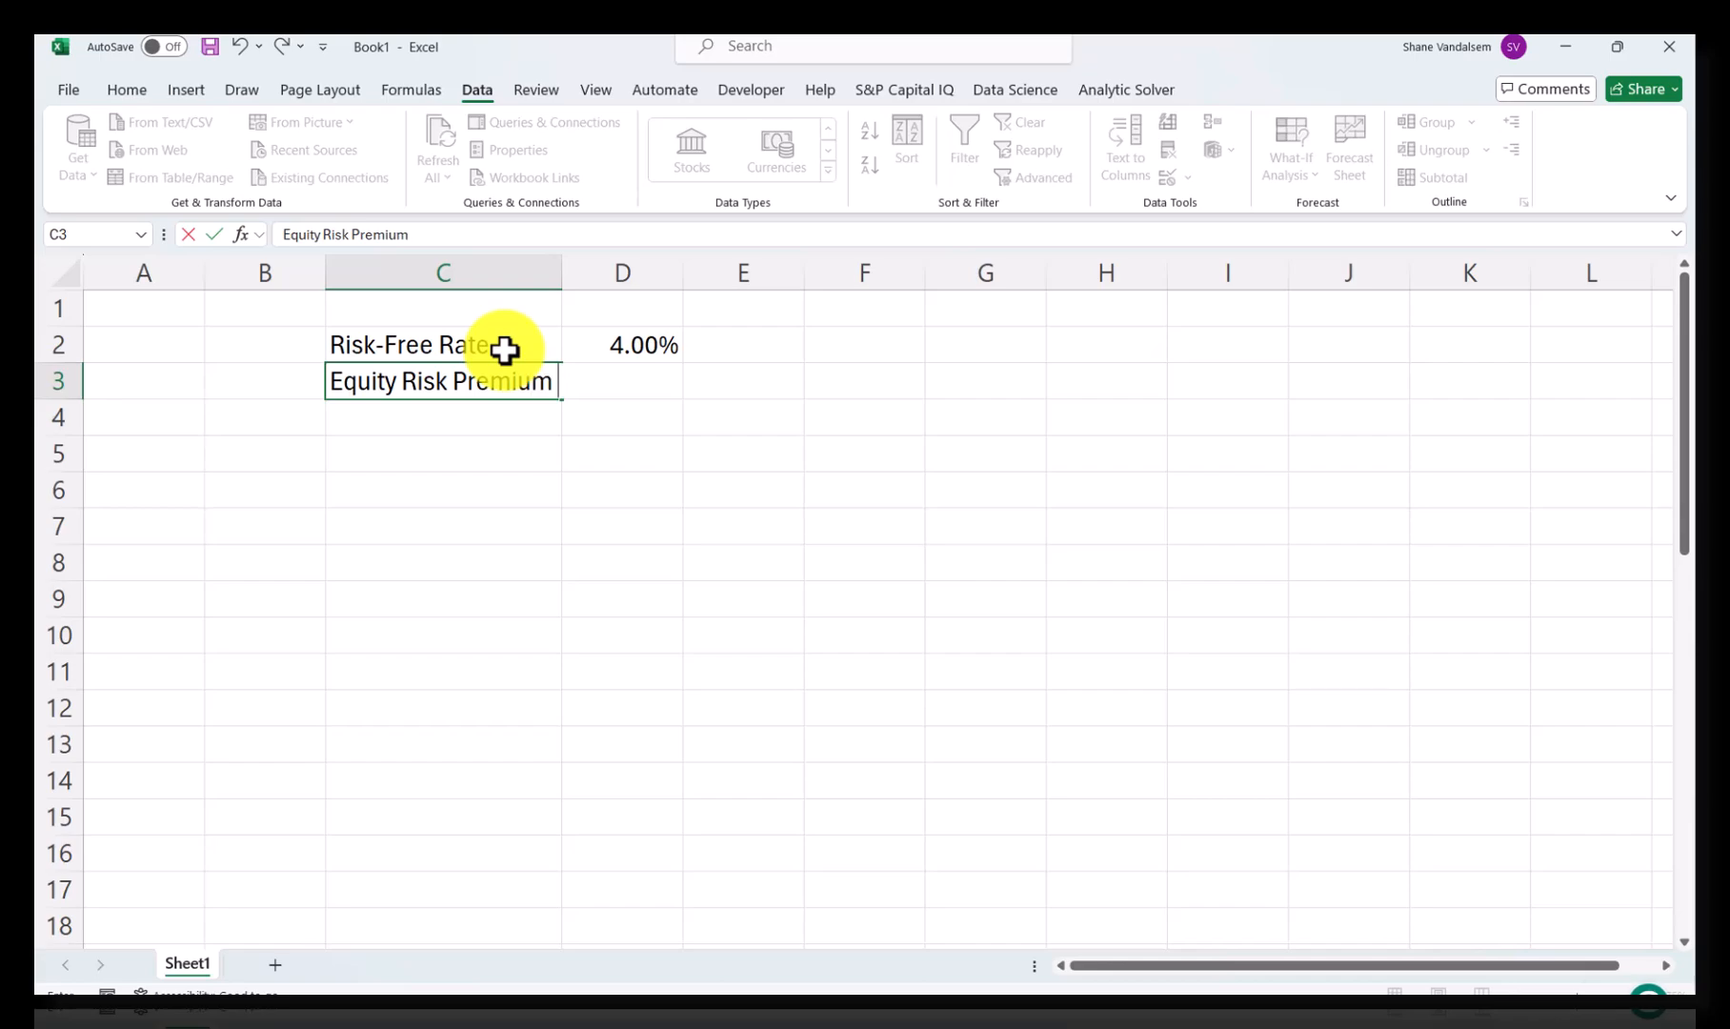
key("Tab")
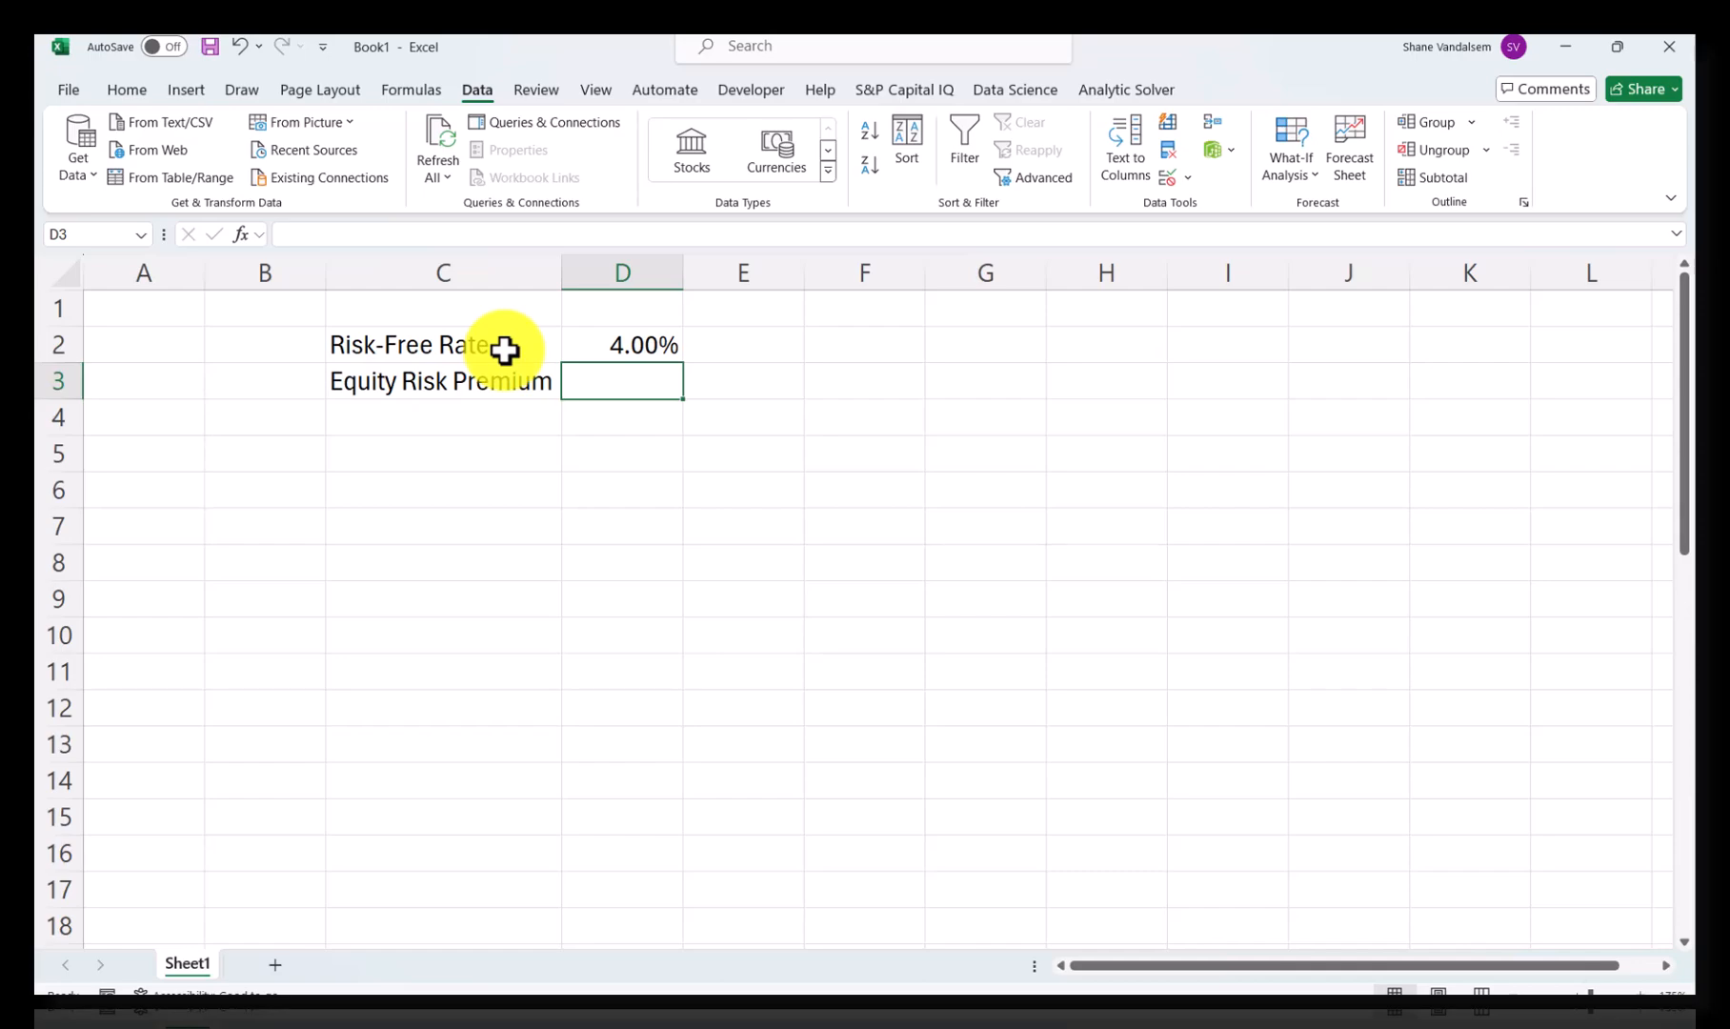
type("5%")
key("Return")
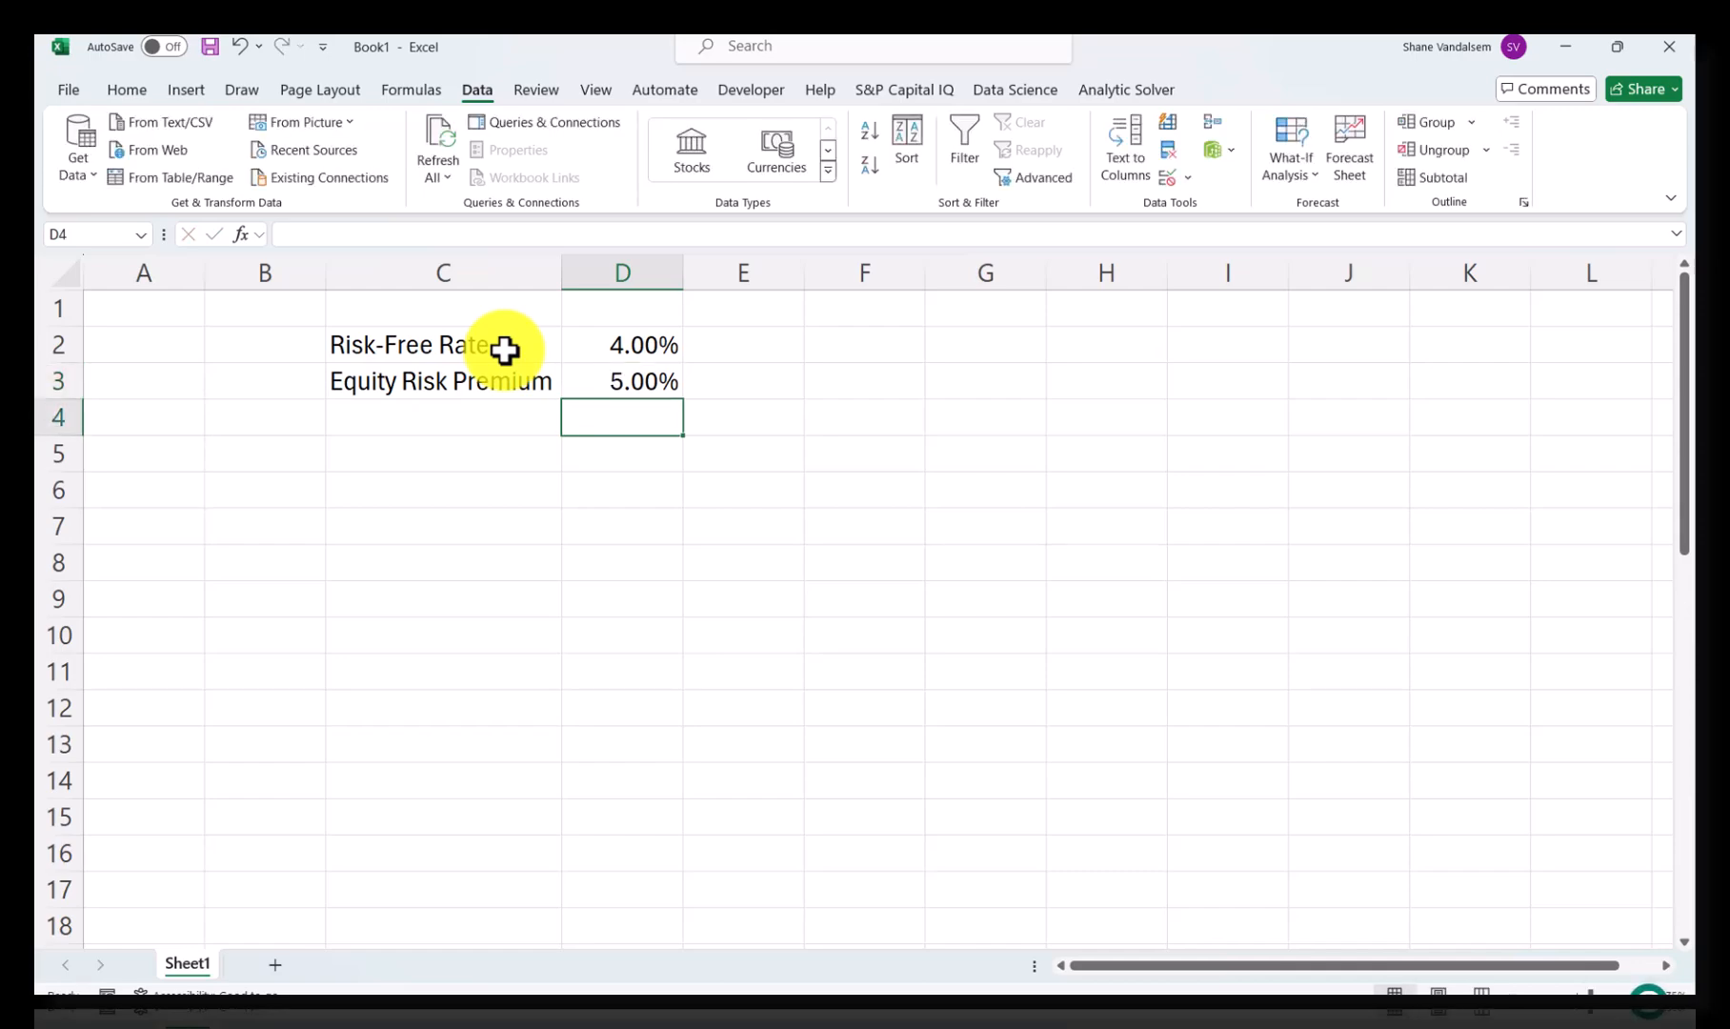
Step: Label cell C4 "Beta" and enter a value of 1 (100%) beside it in D4
key("Left")
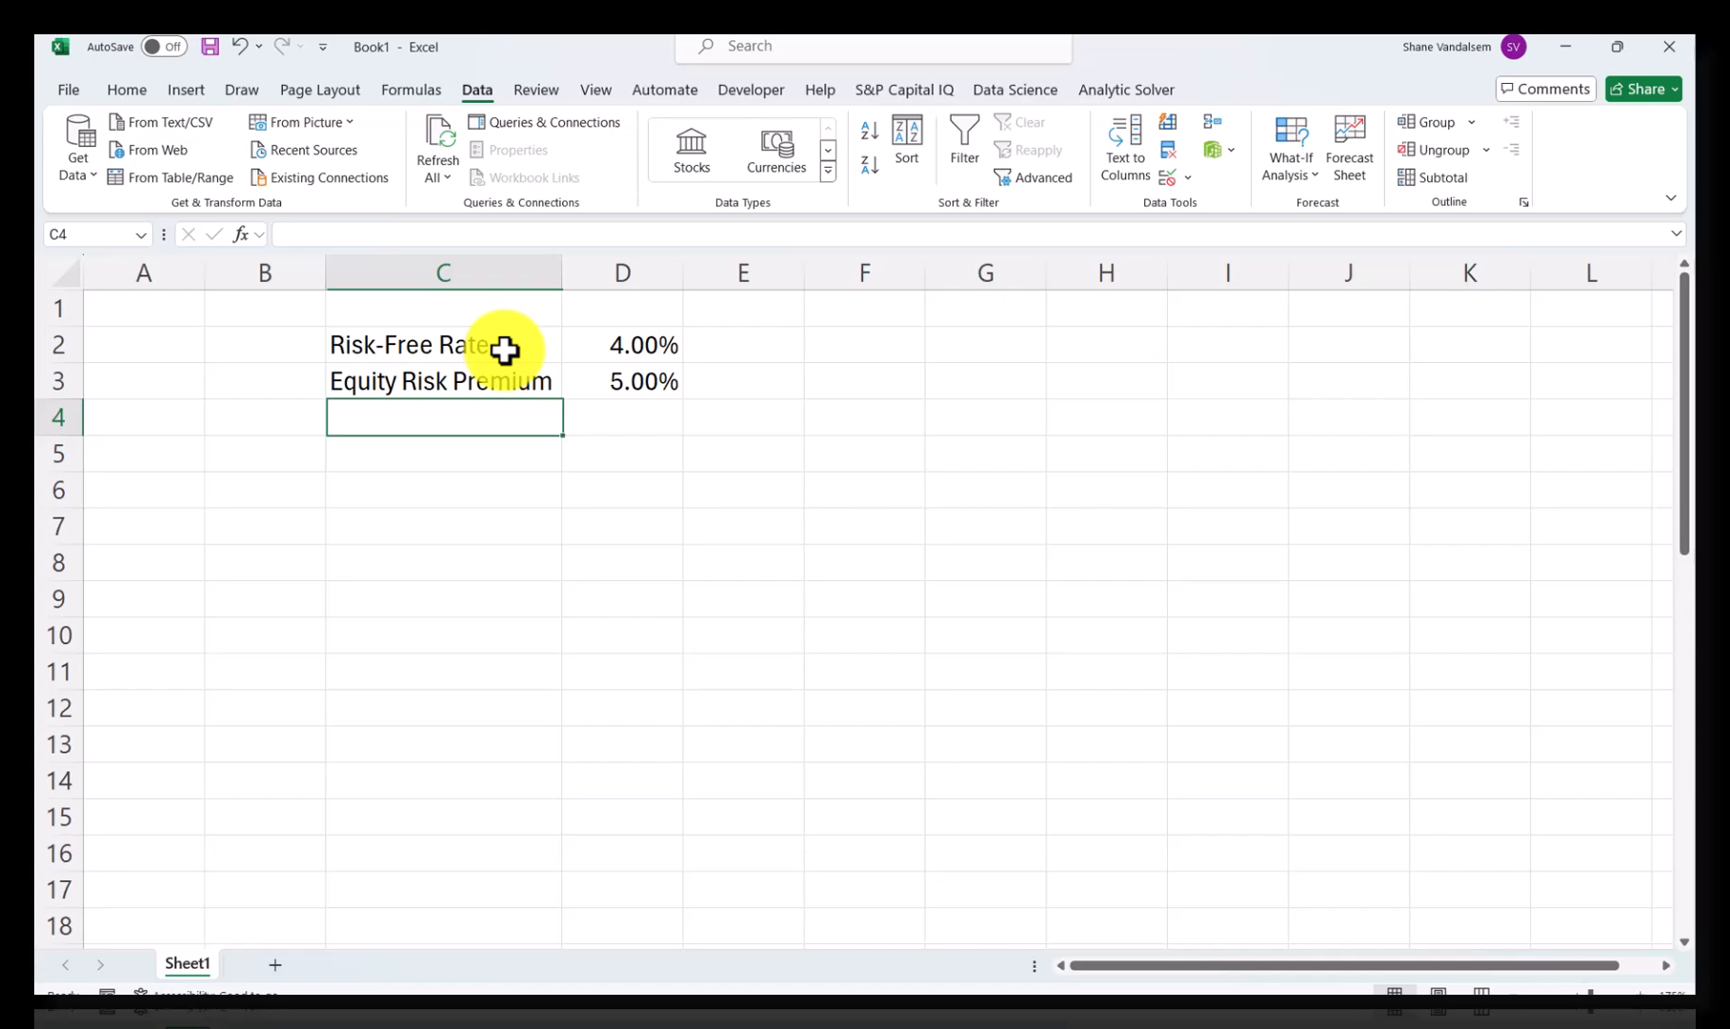
type("BEta")
key("BackSpace")
key("BackSpace")
key("BackSpace")
type("eta")
key("Tab")
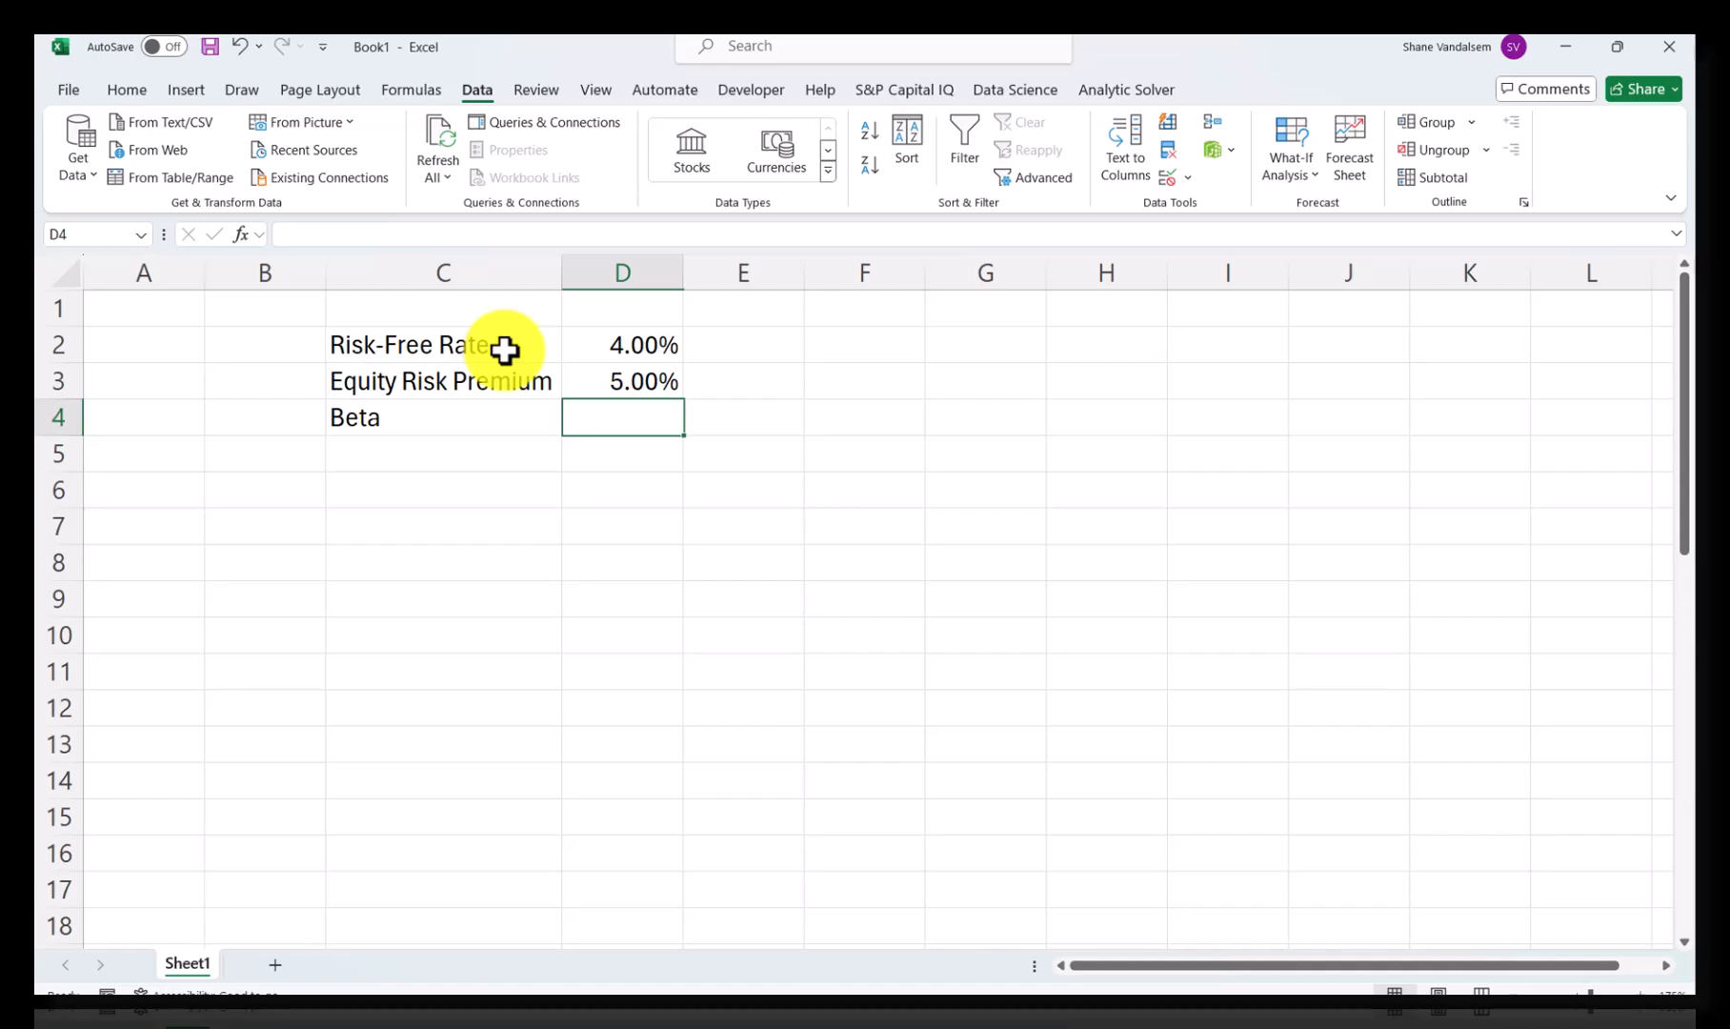
type("1")
key("Delete")
key("Return")
Step: Format the beta value in D4 with the comma number style instead of as a percentage
key("Up")
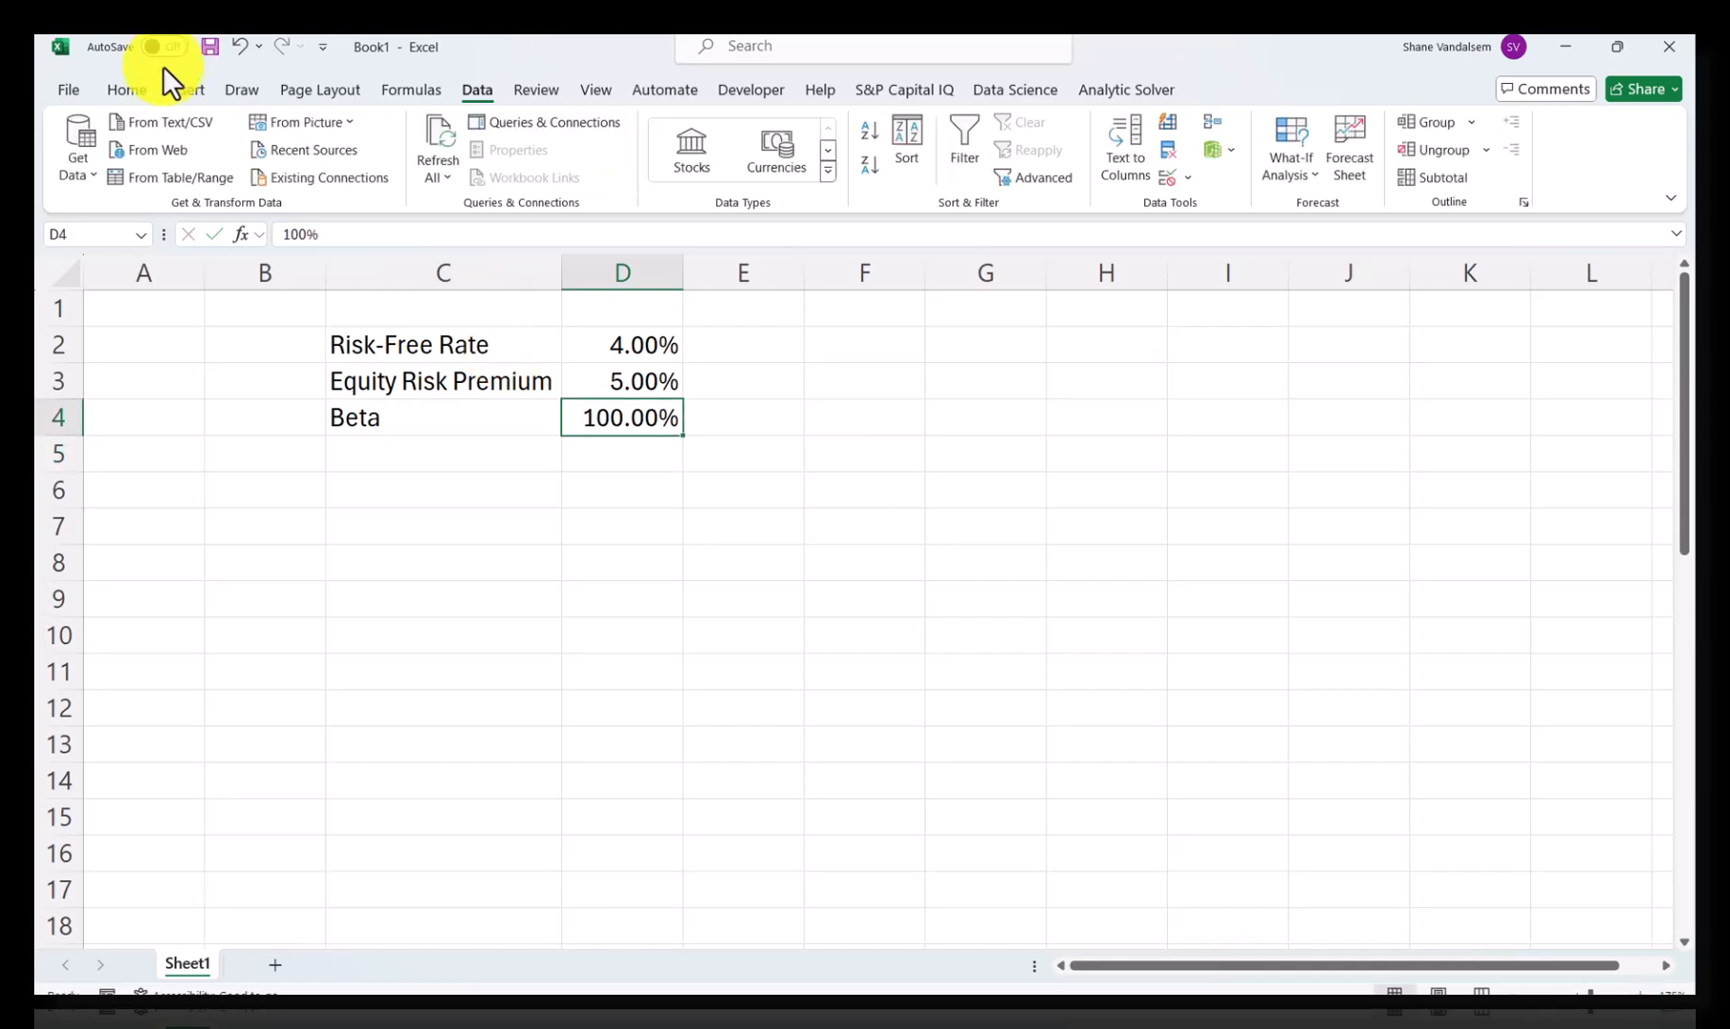
left_click(142, 89)
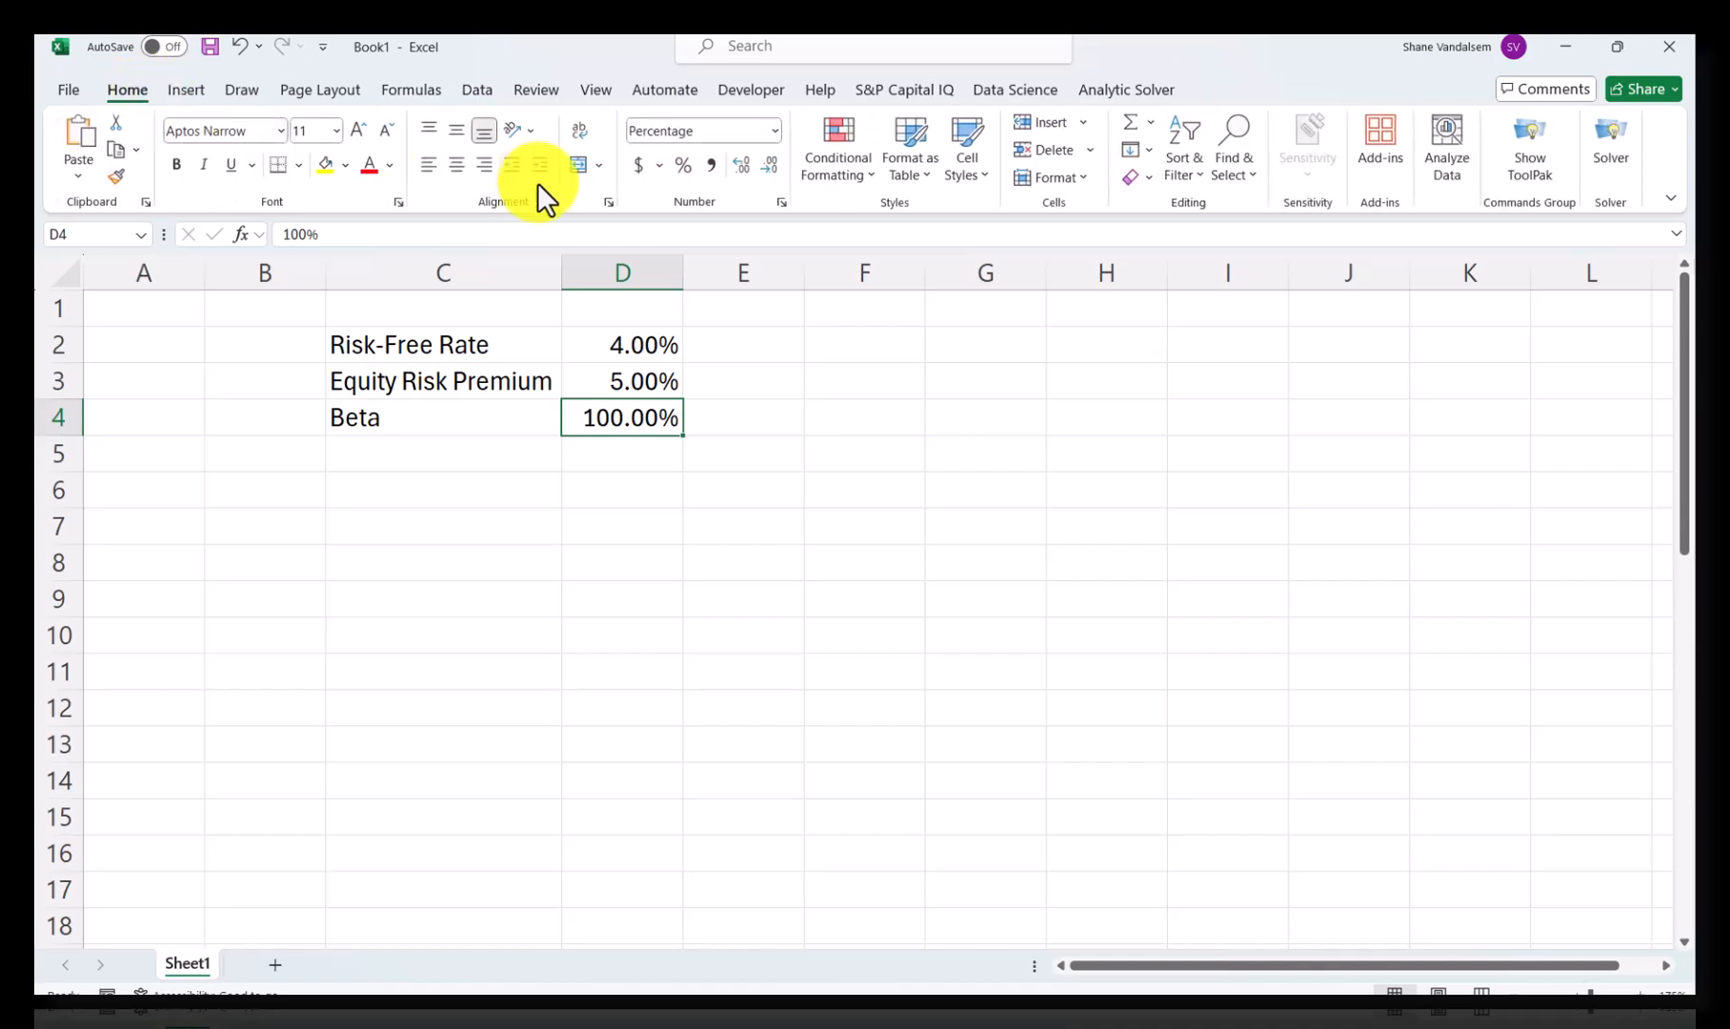
left_click(713, 167)
Step: Enter the table headings "Beta" in C6 and "Cost Equity" in D6
left_click(483, 452)
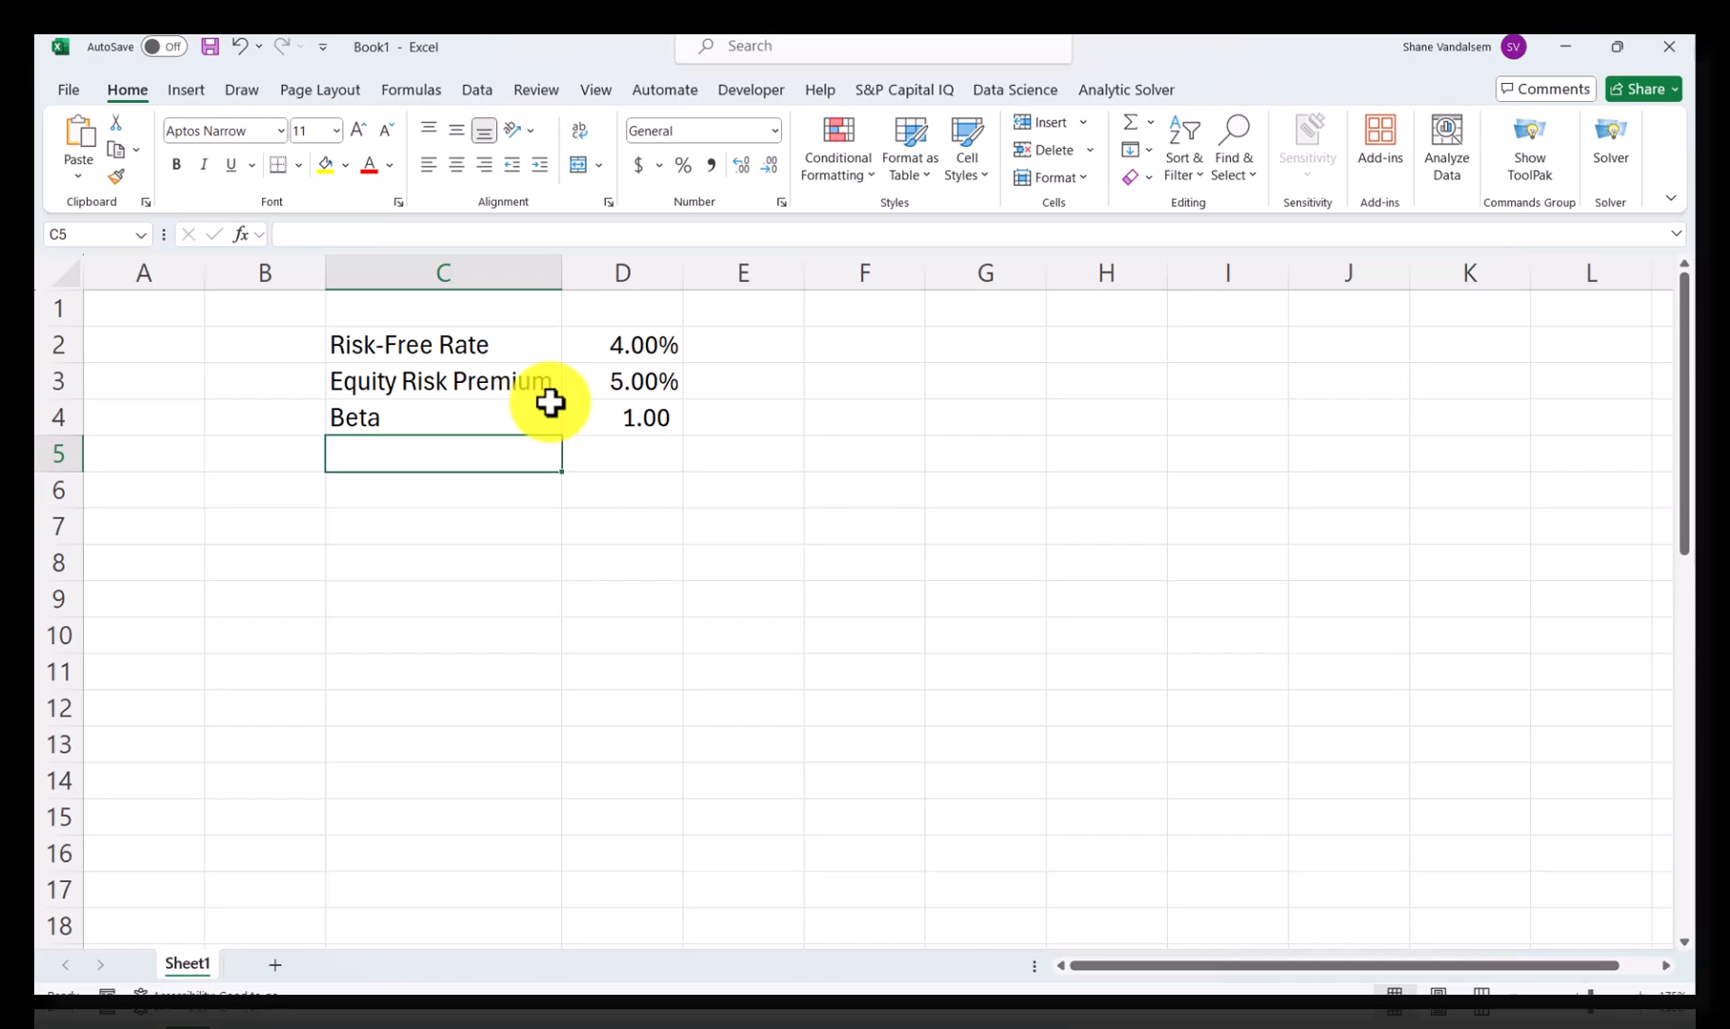
key("Down")
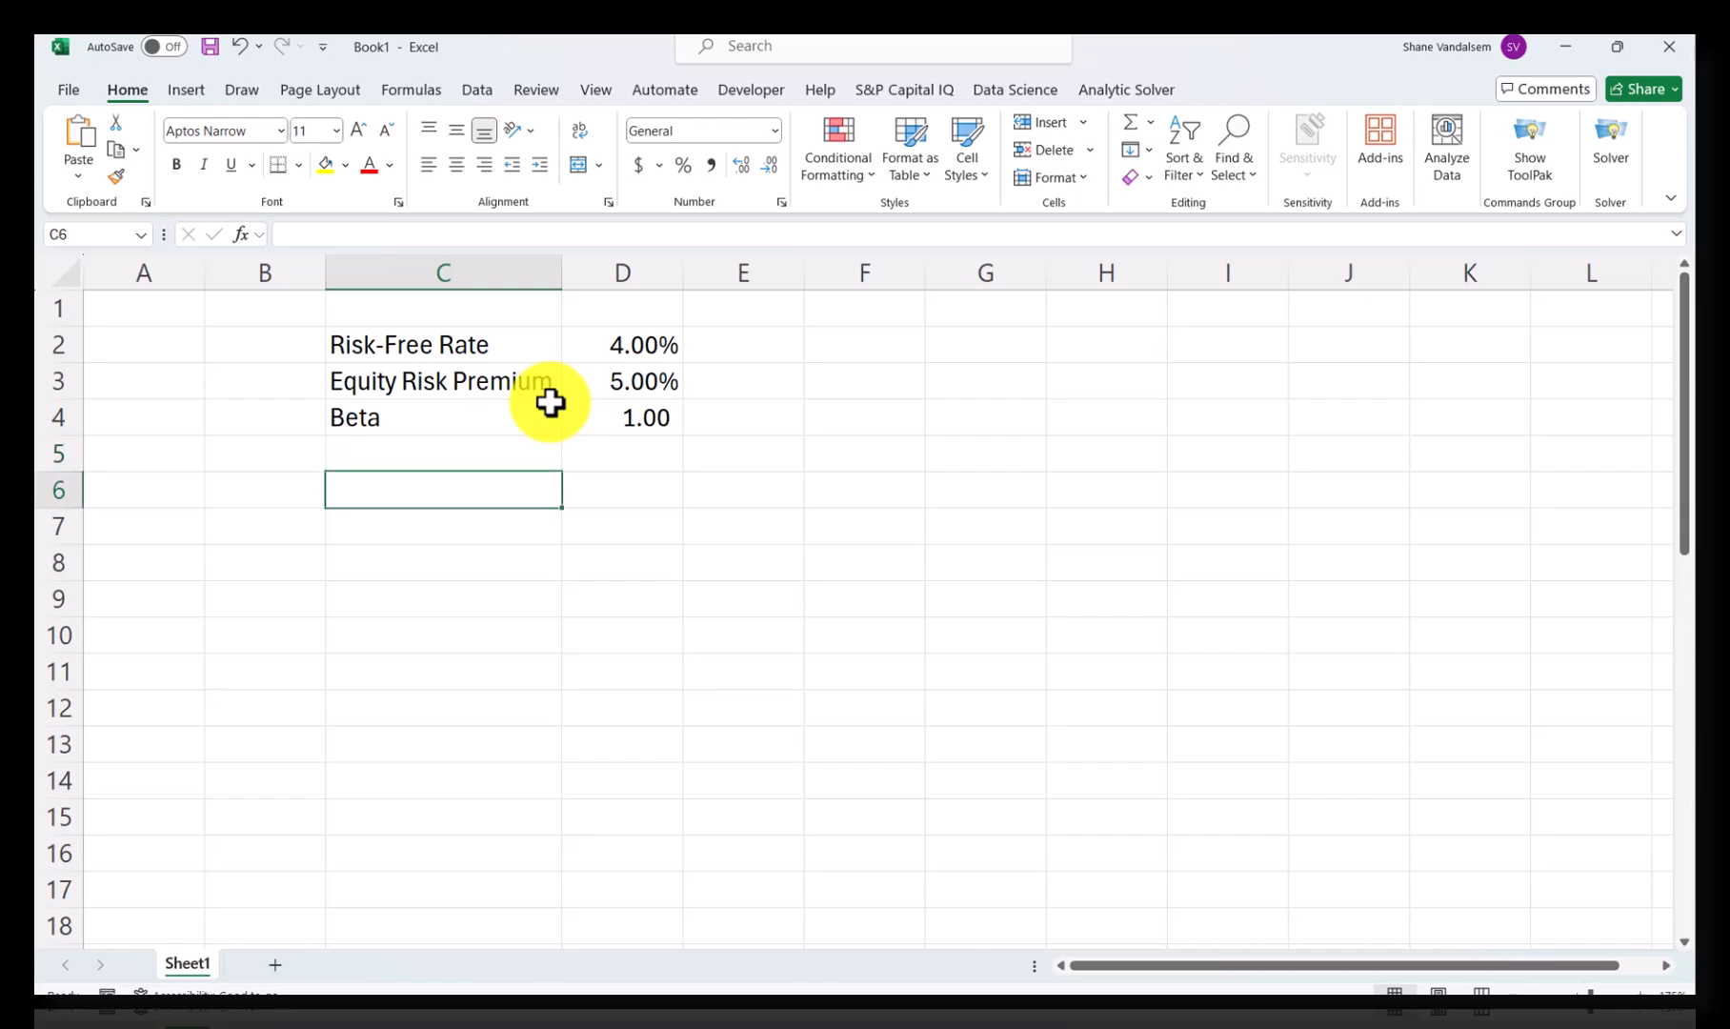
type("BEta")
key("BackSpace")
key("BackSpace")
key("BackSpace")
type("eta")
key("Tab")
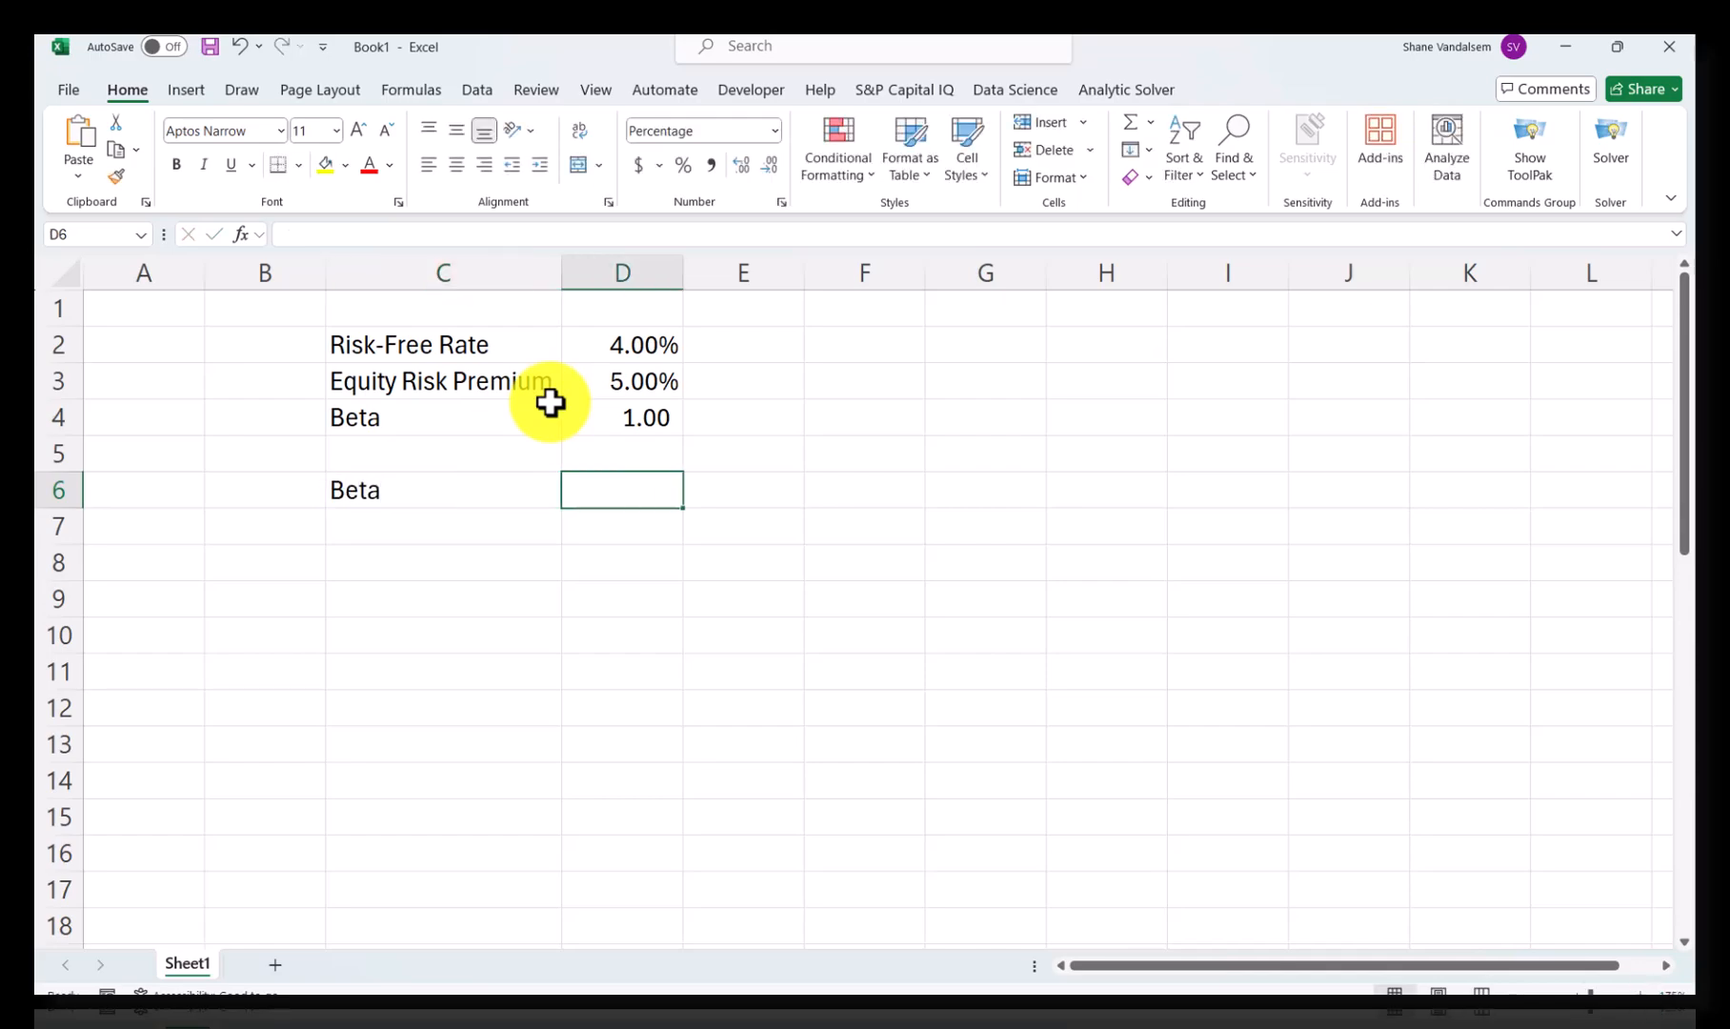
type("Cost Equity")
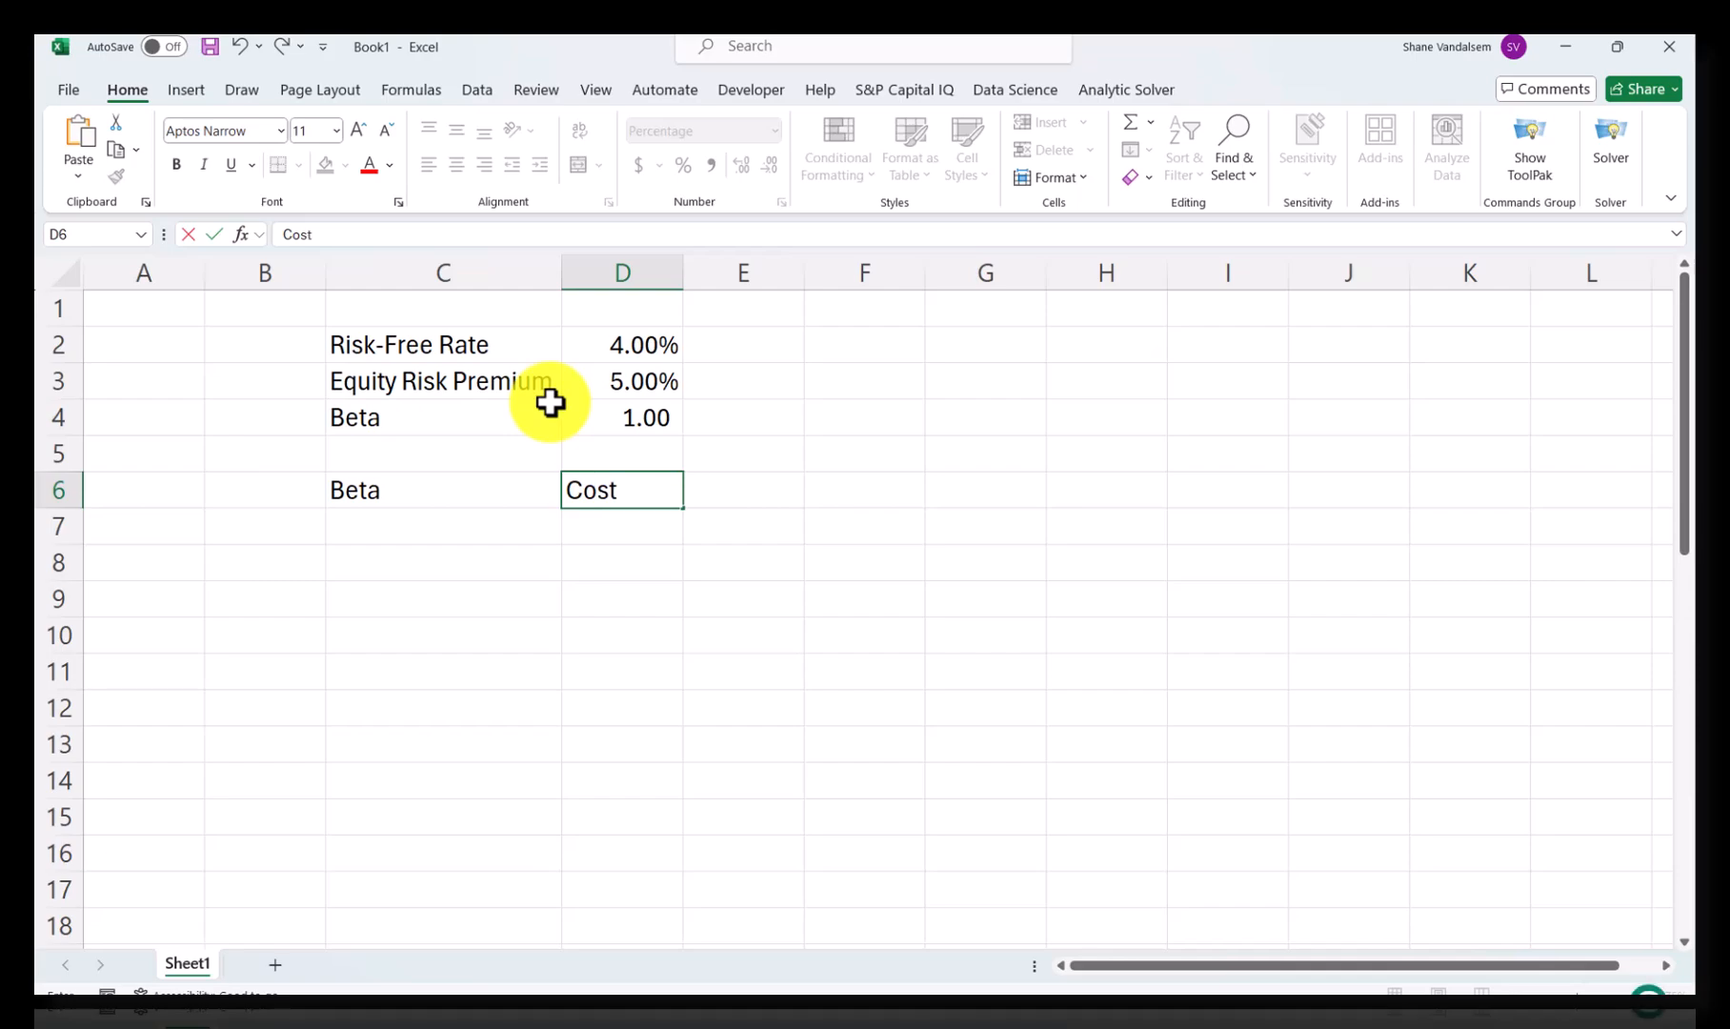
Step: Insert a new blank row at row 5, between the beta input and the table headings
key("Up")
key("Left")
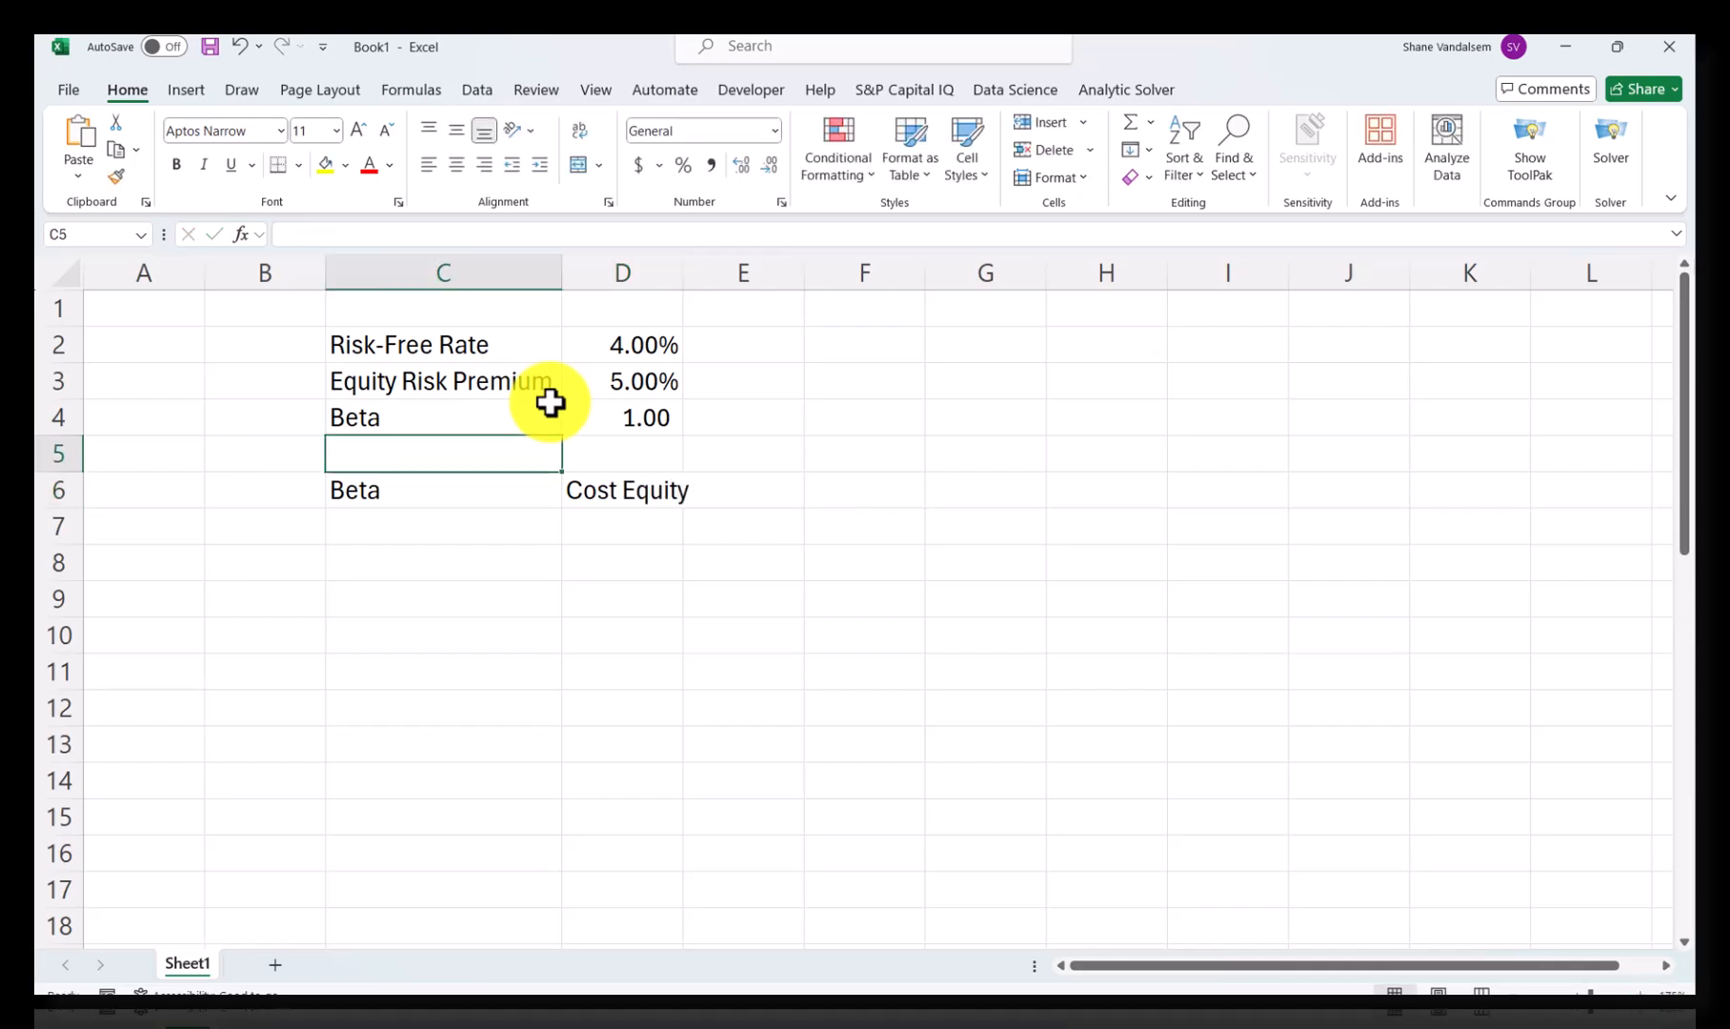
right_click(74, 459)
left_click(141, 678)
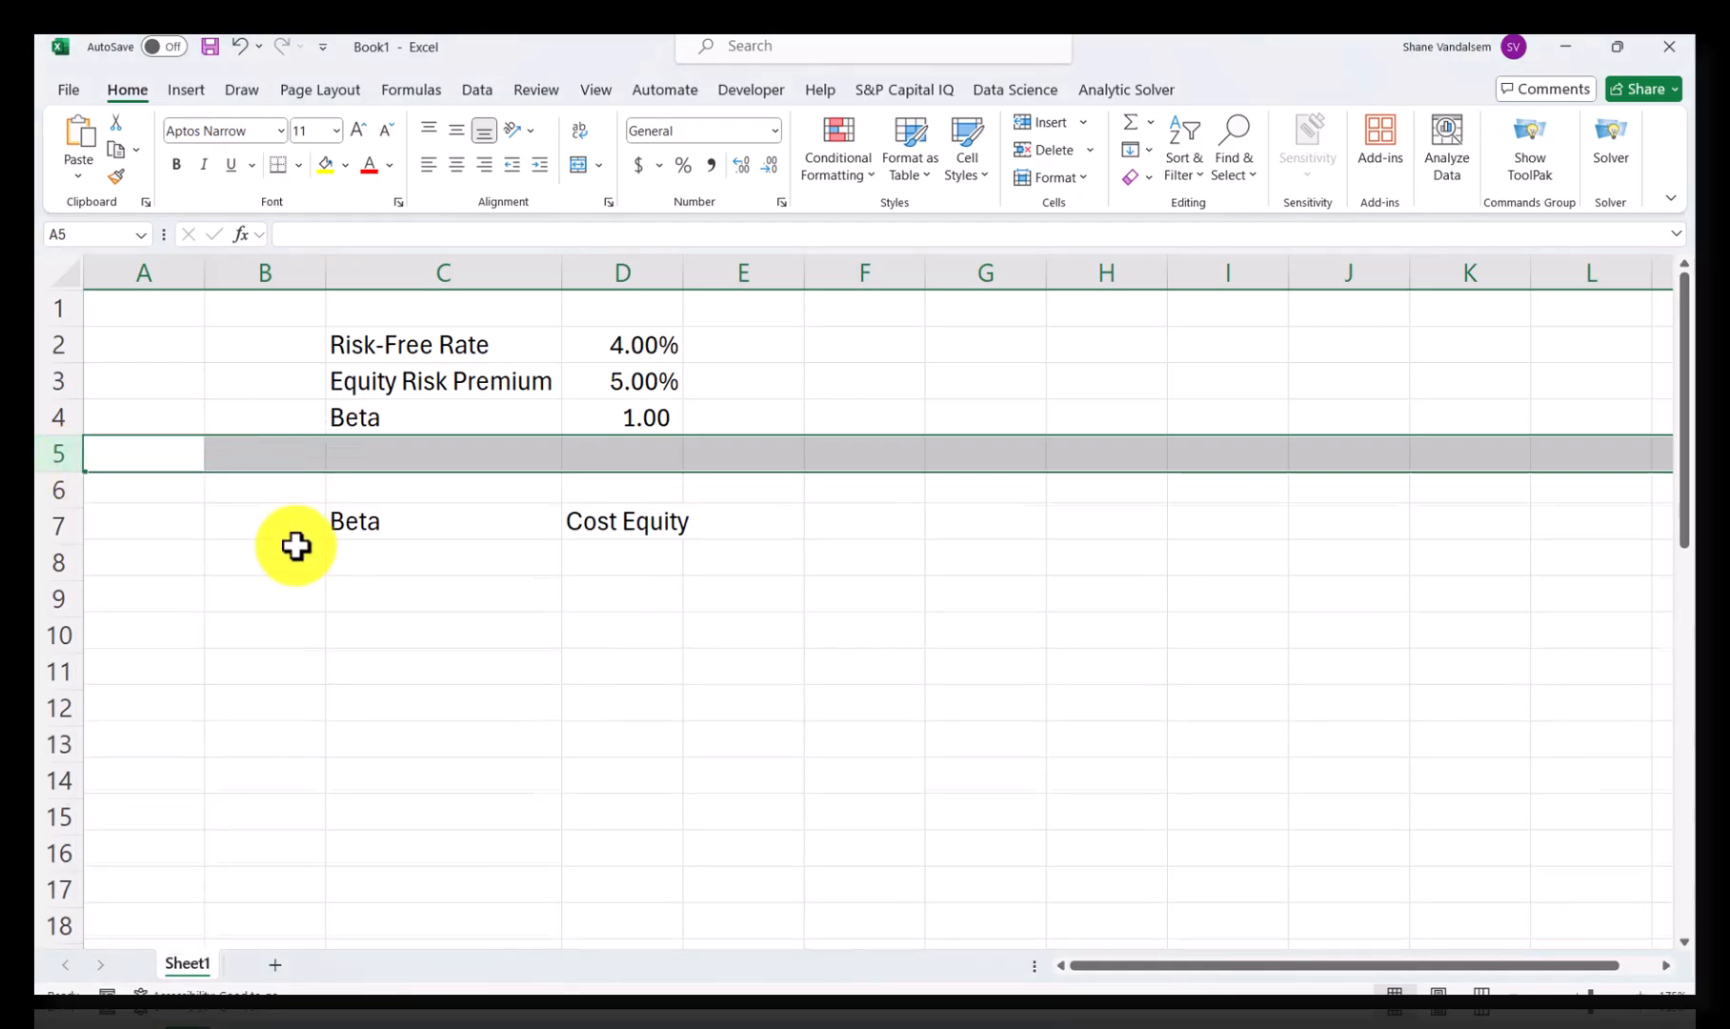
Step: Label cell C5 "Cost of Equity"
left_click(430, 450)
type("Cost")
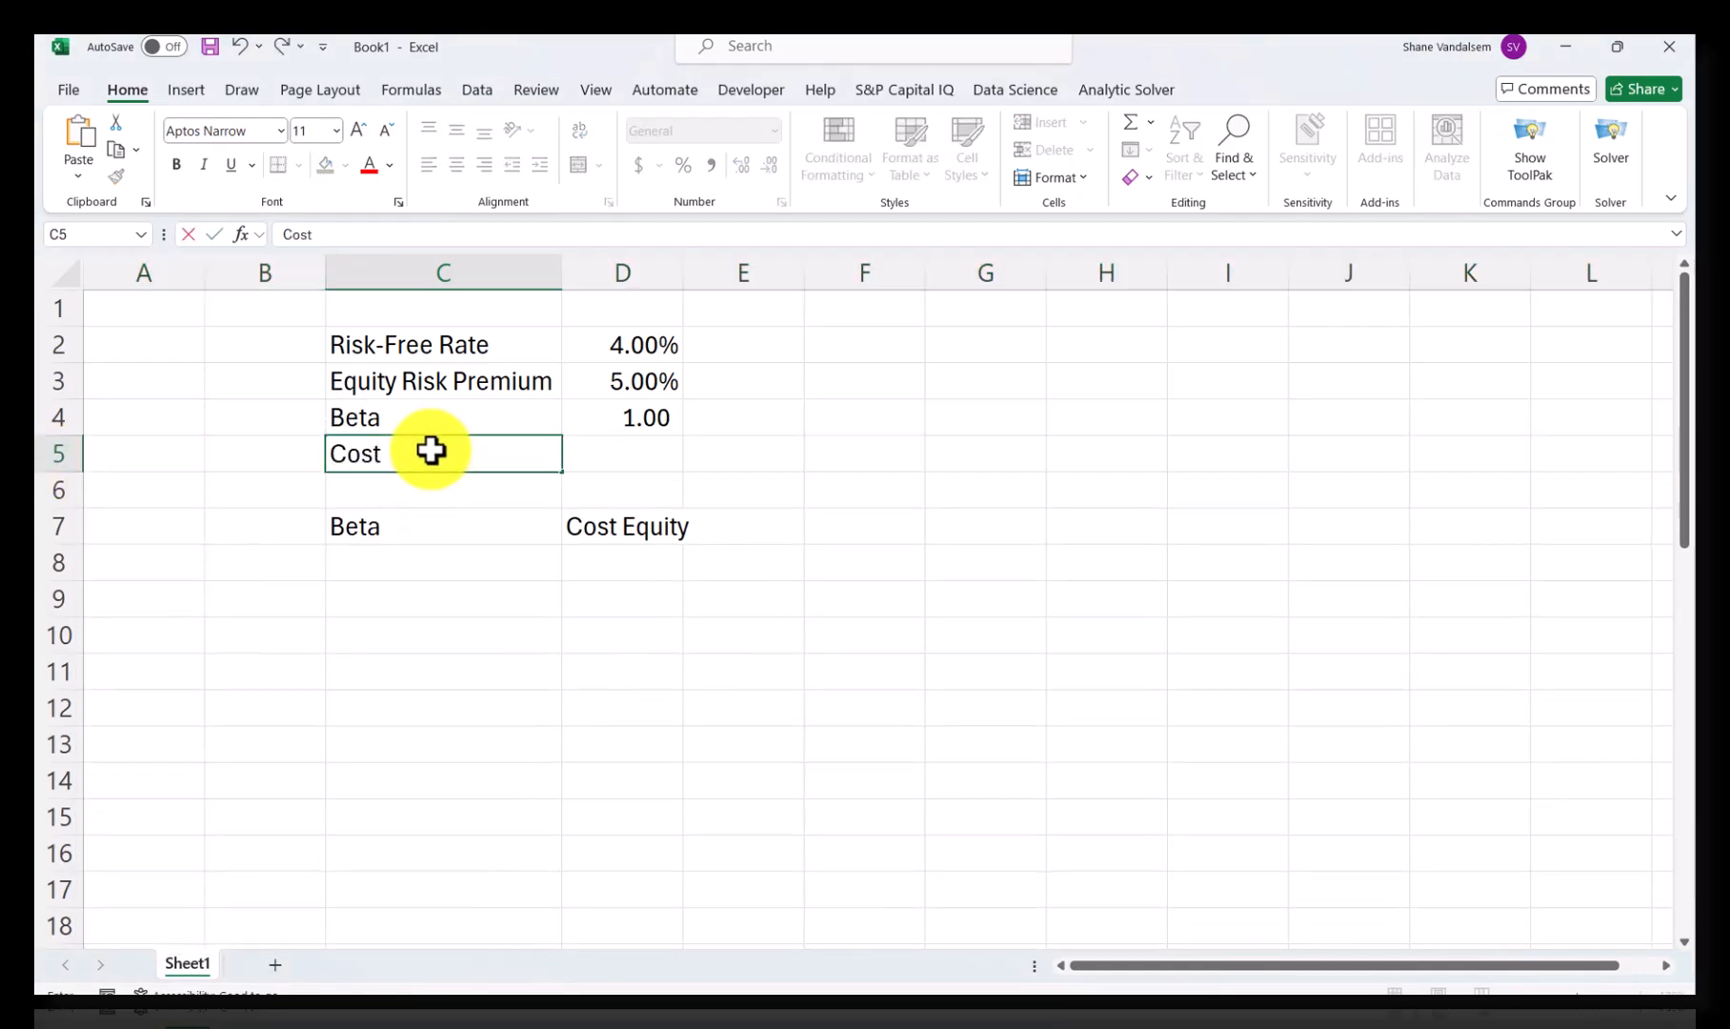
key("Tab")
double_click(431, 451)
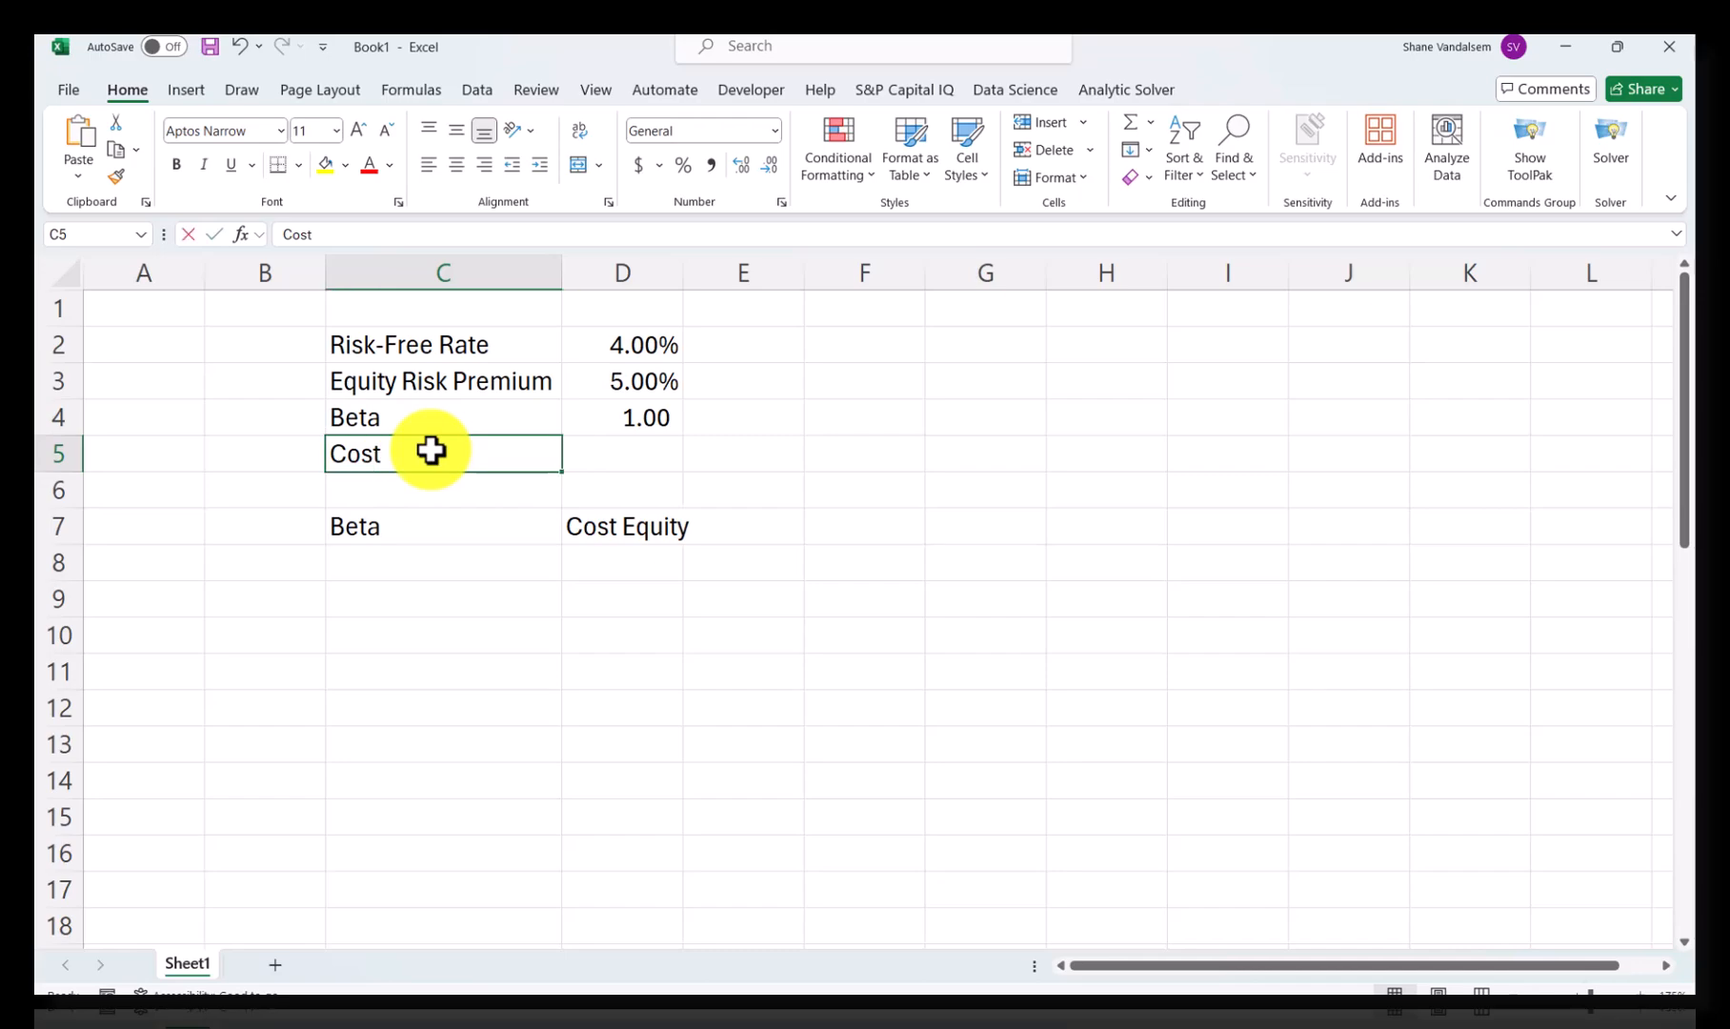
type("of Equity")
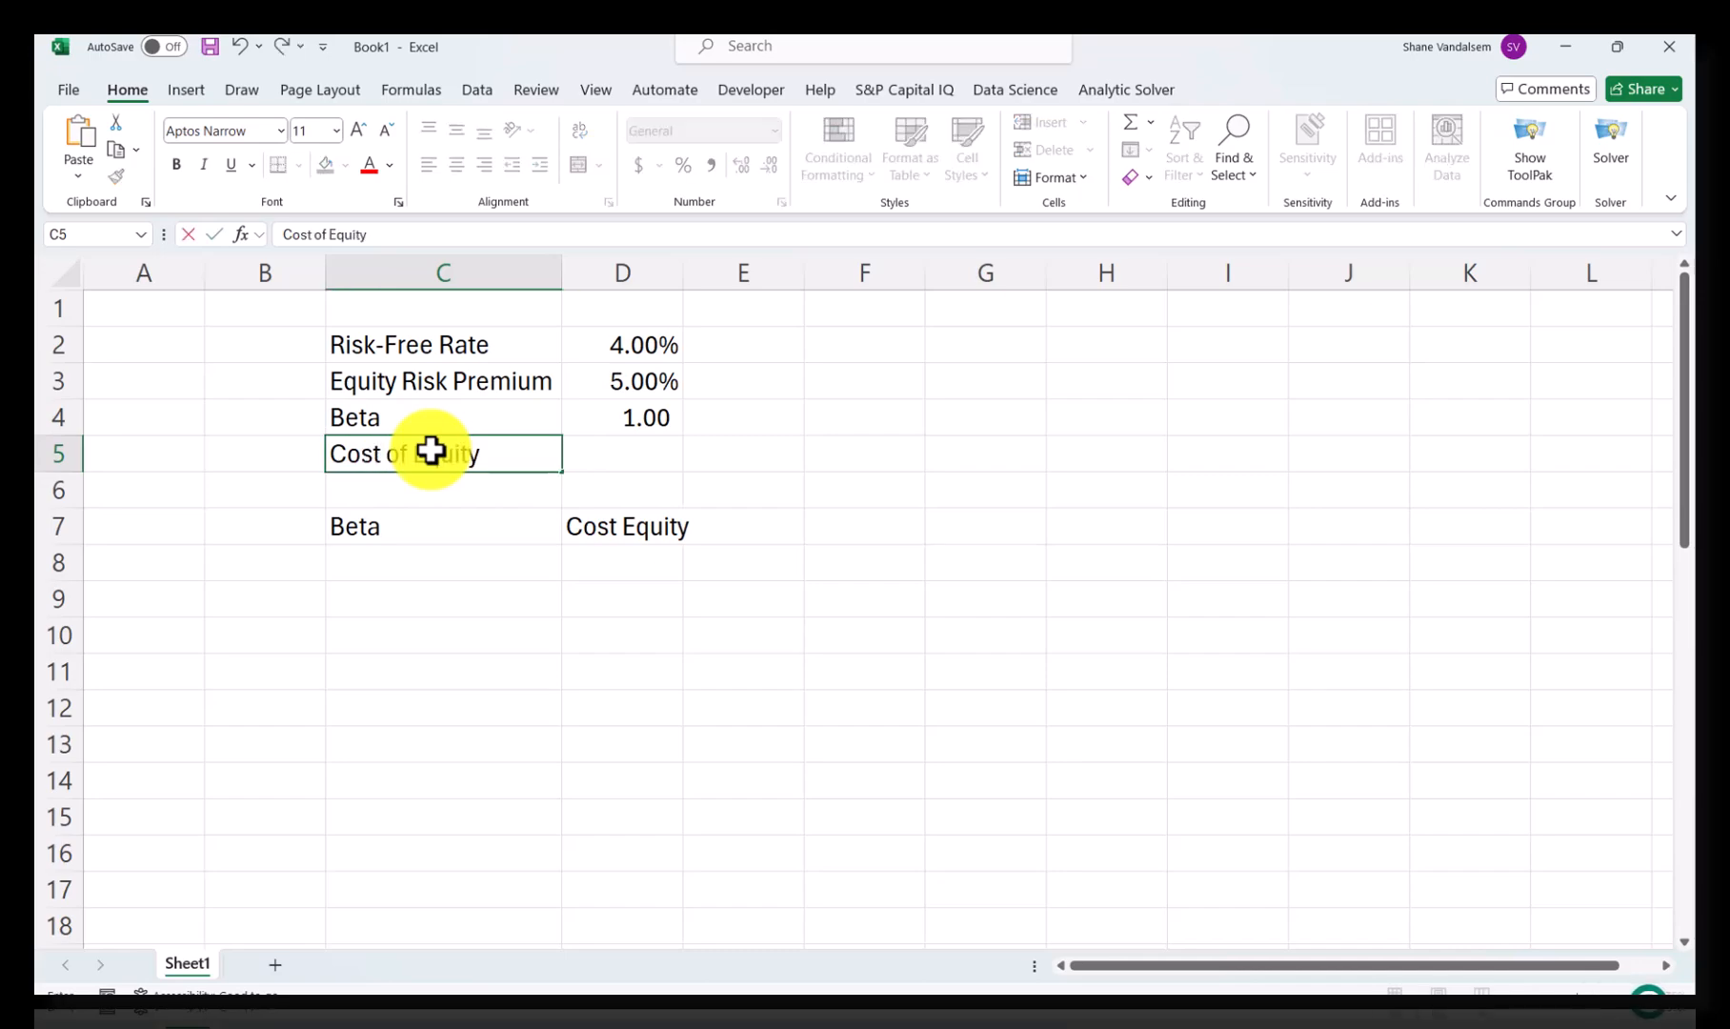
key("Tab")
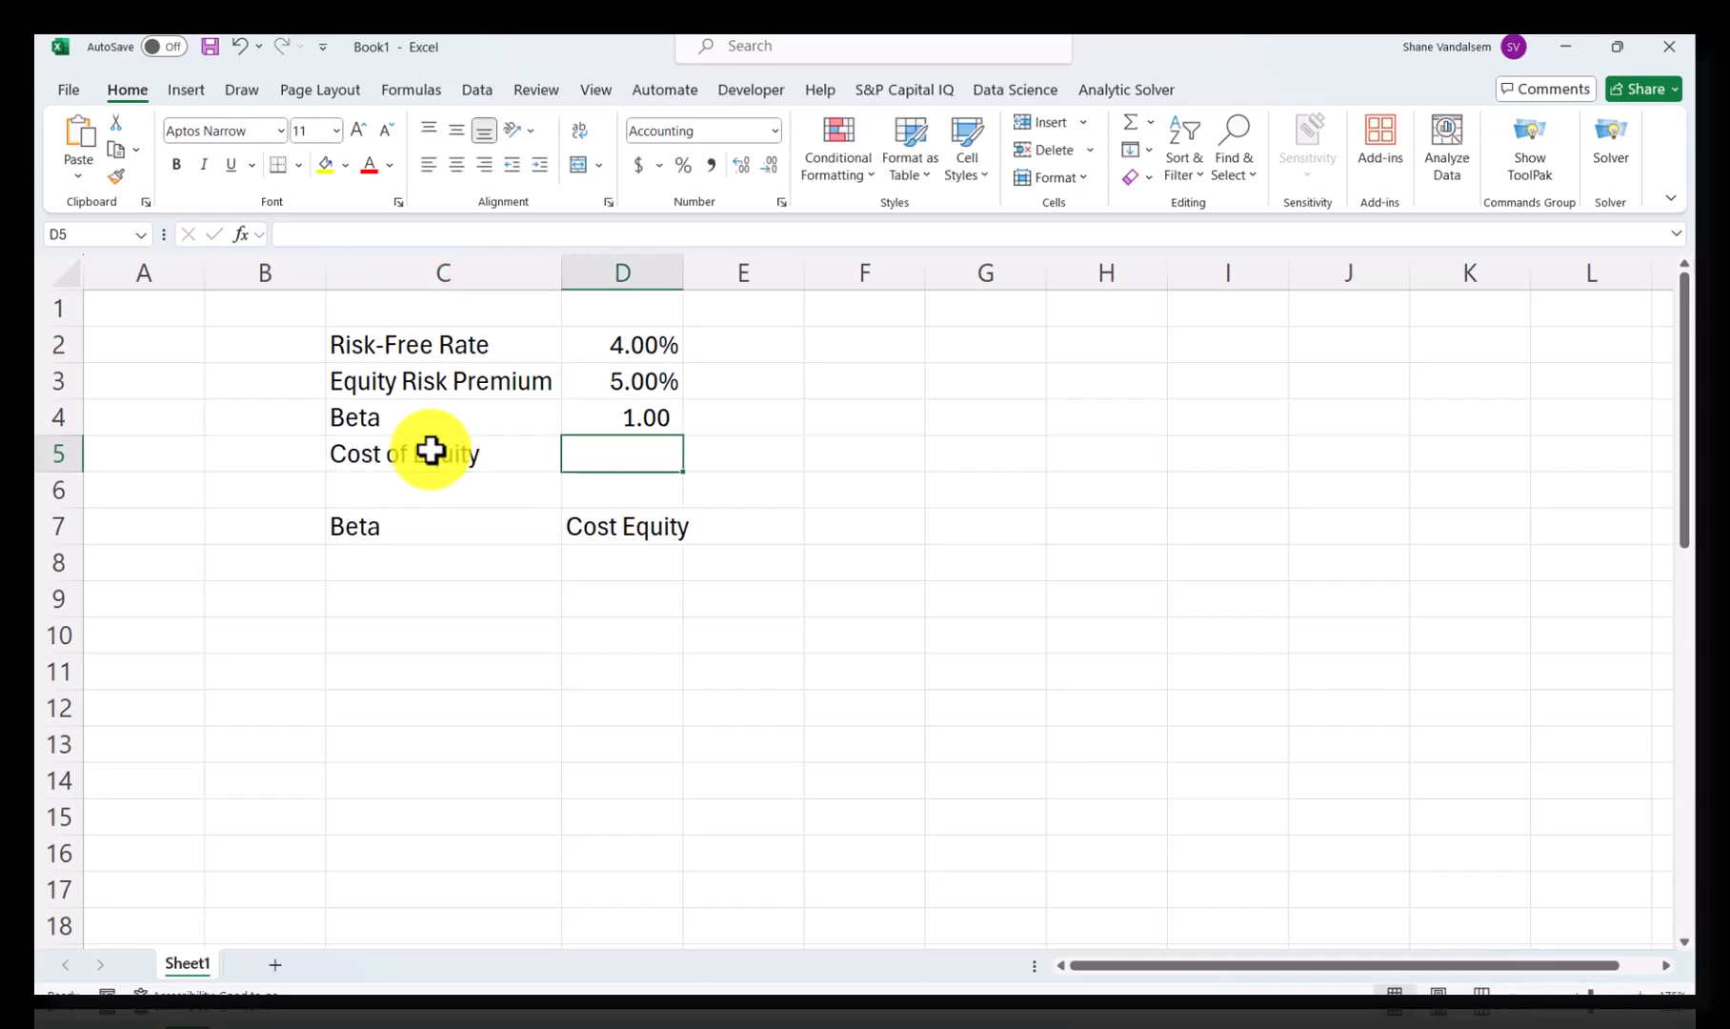
Step: Calculate the cost of equity in D5 with the formula =D2+D4*D3
type("=")
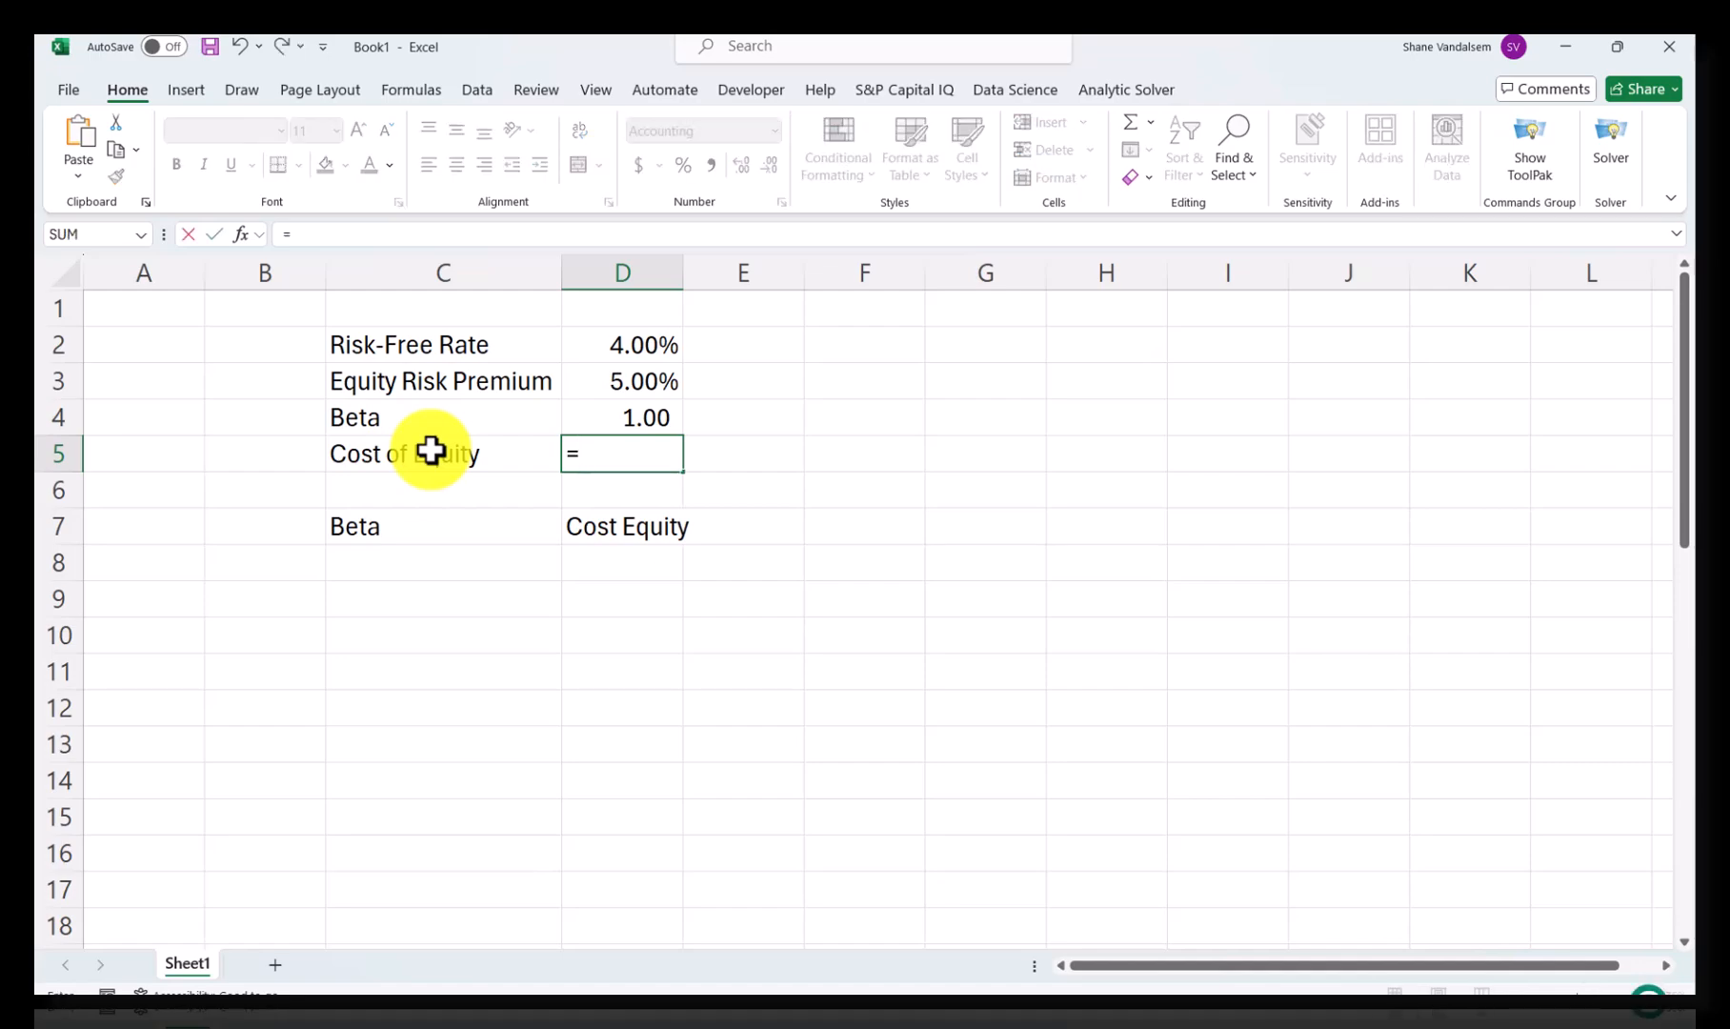
key("Up")
key("Up")
key("Up")
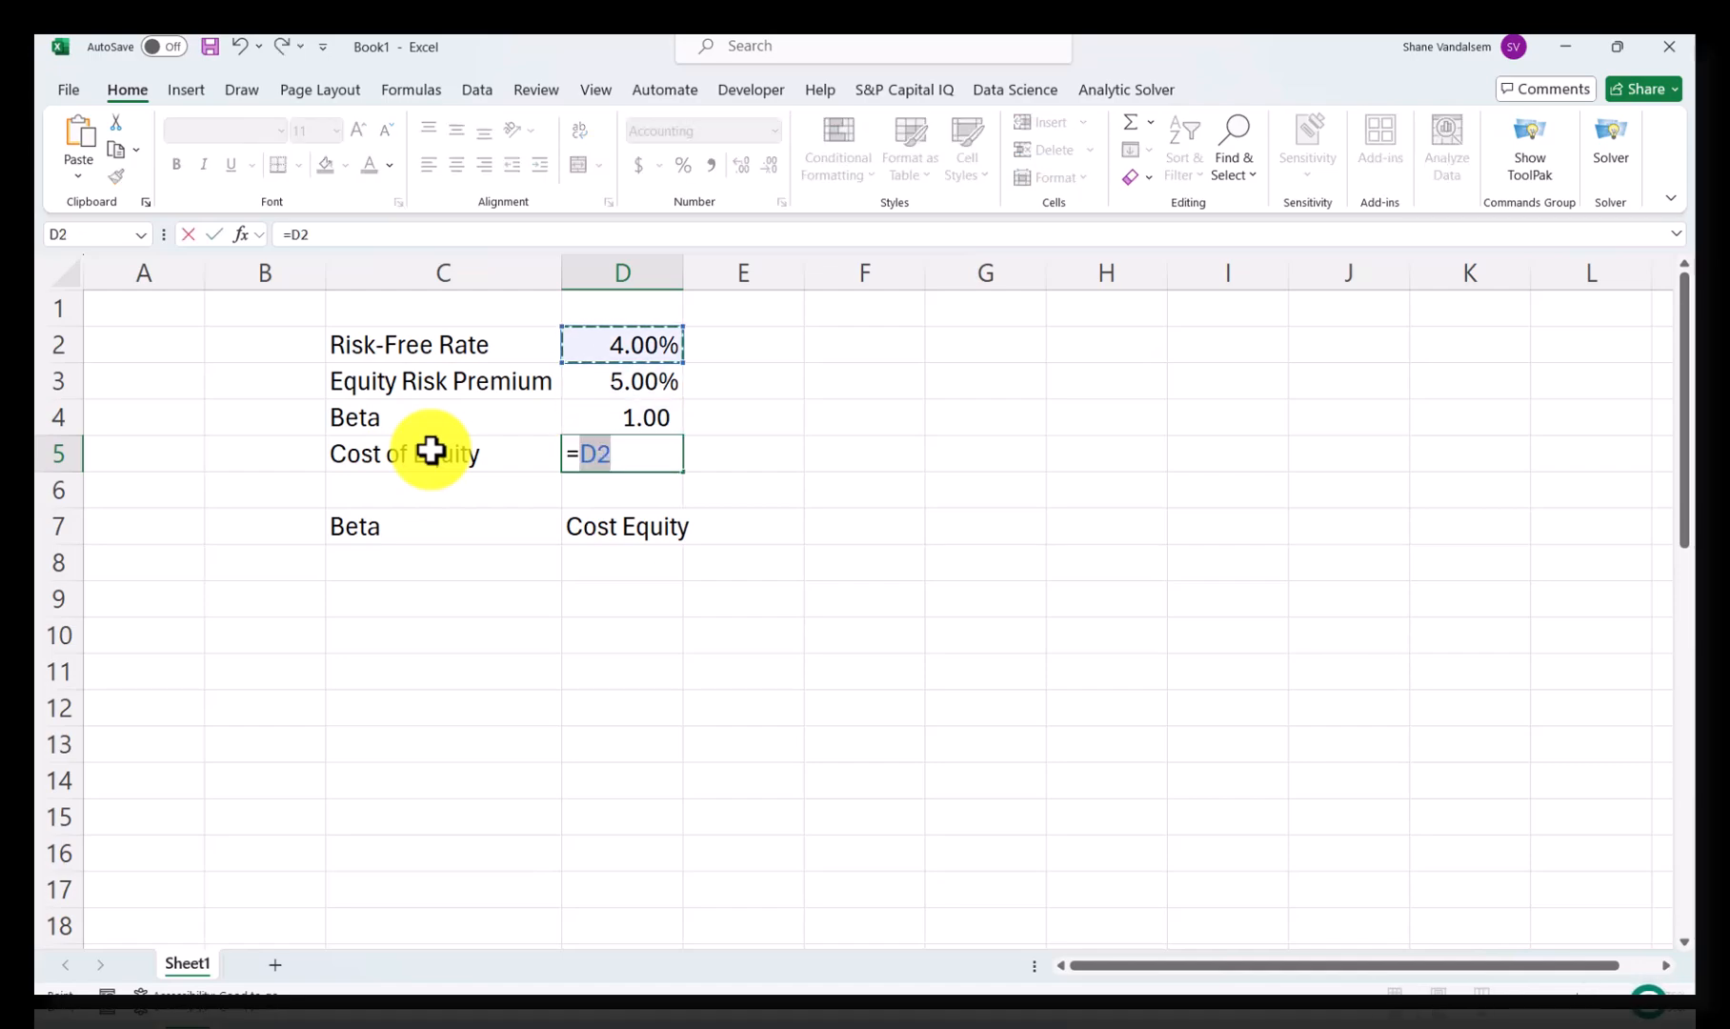
type("+")
key("Up")
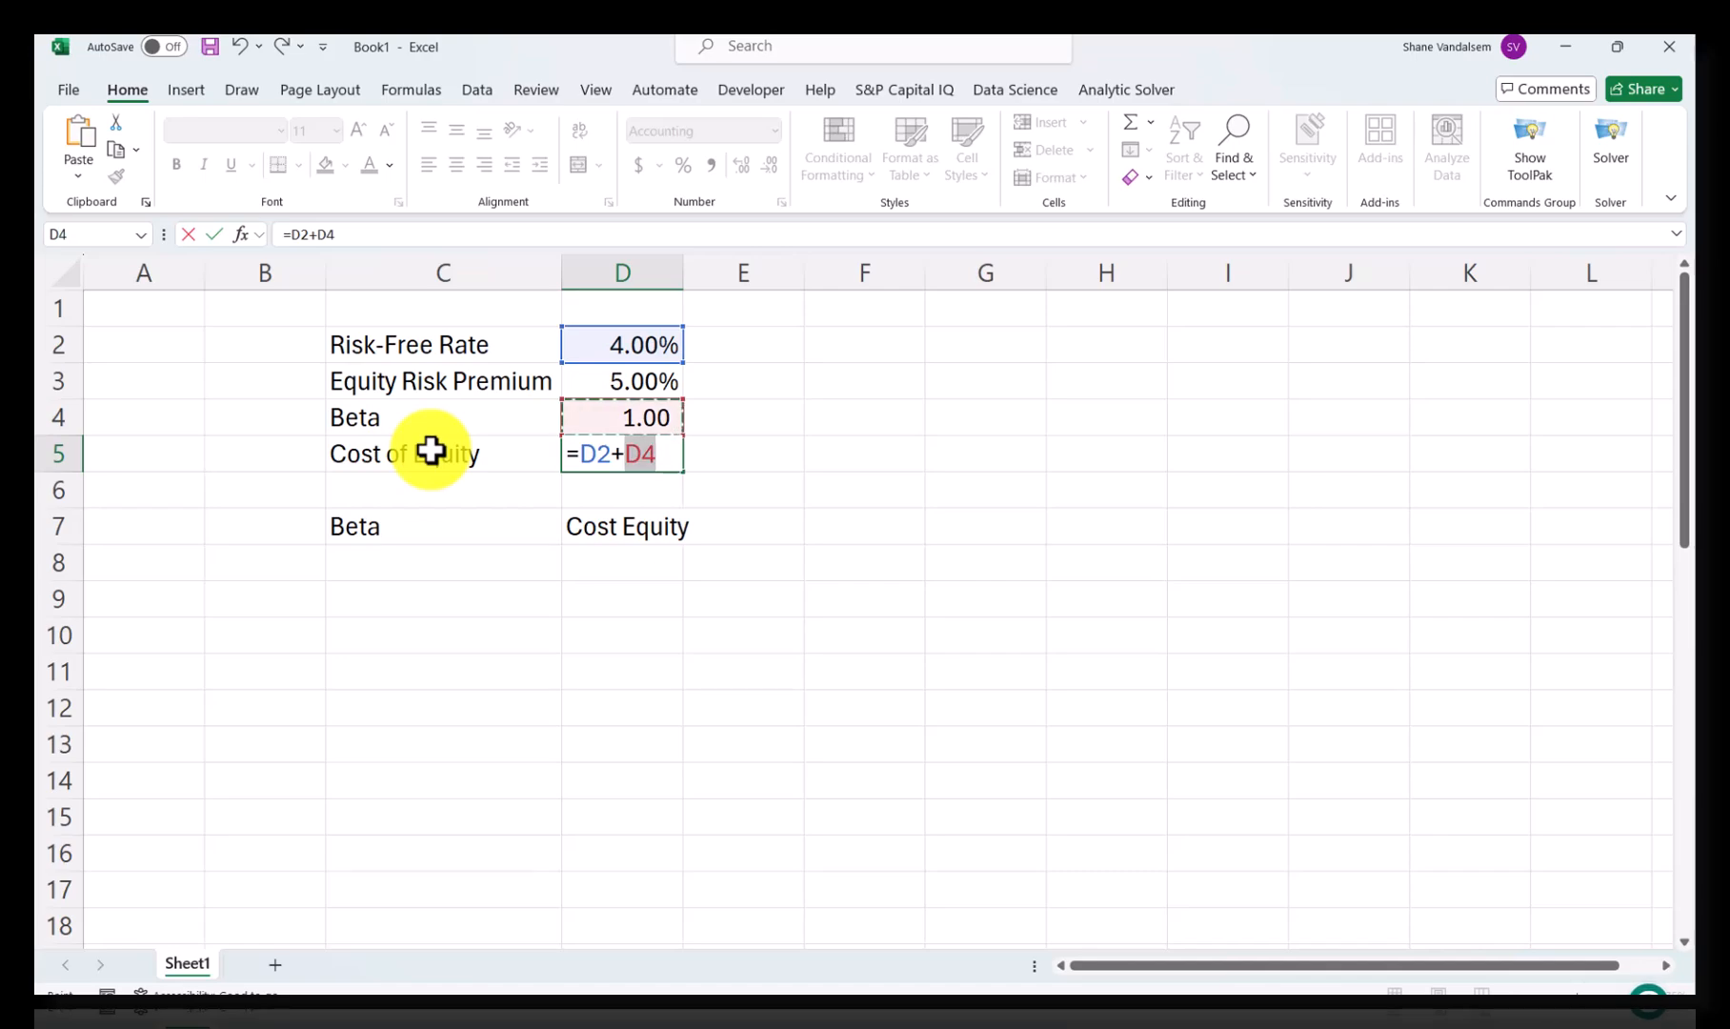
type("*")
key("Up")
key("Up")
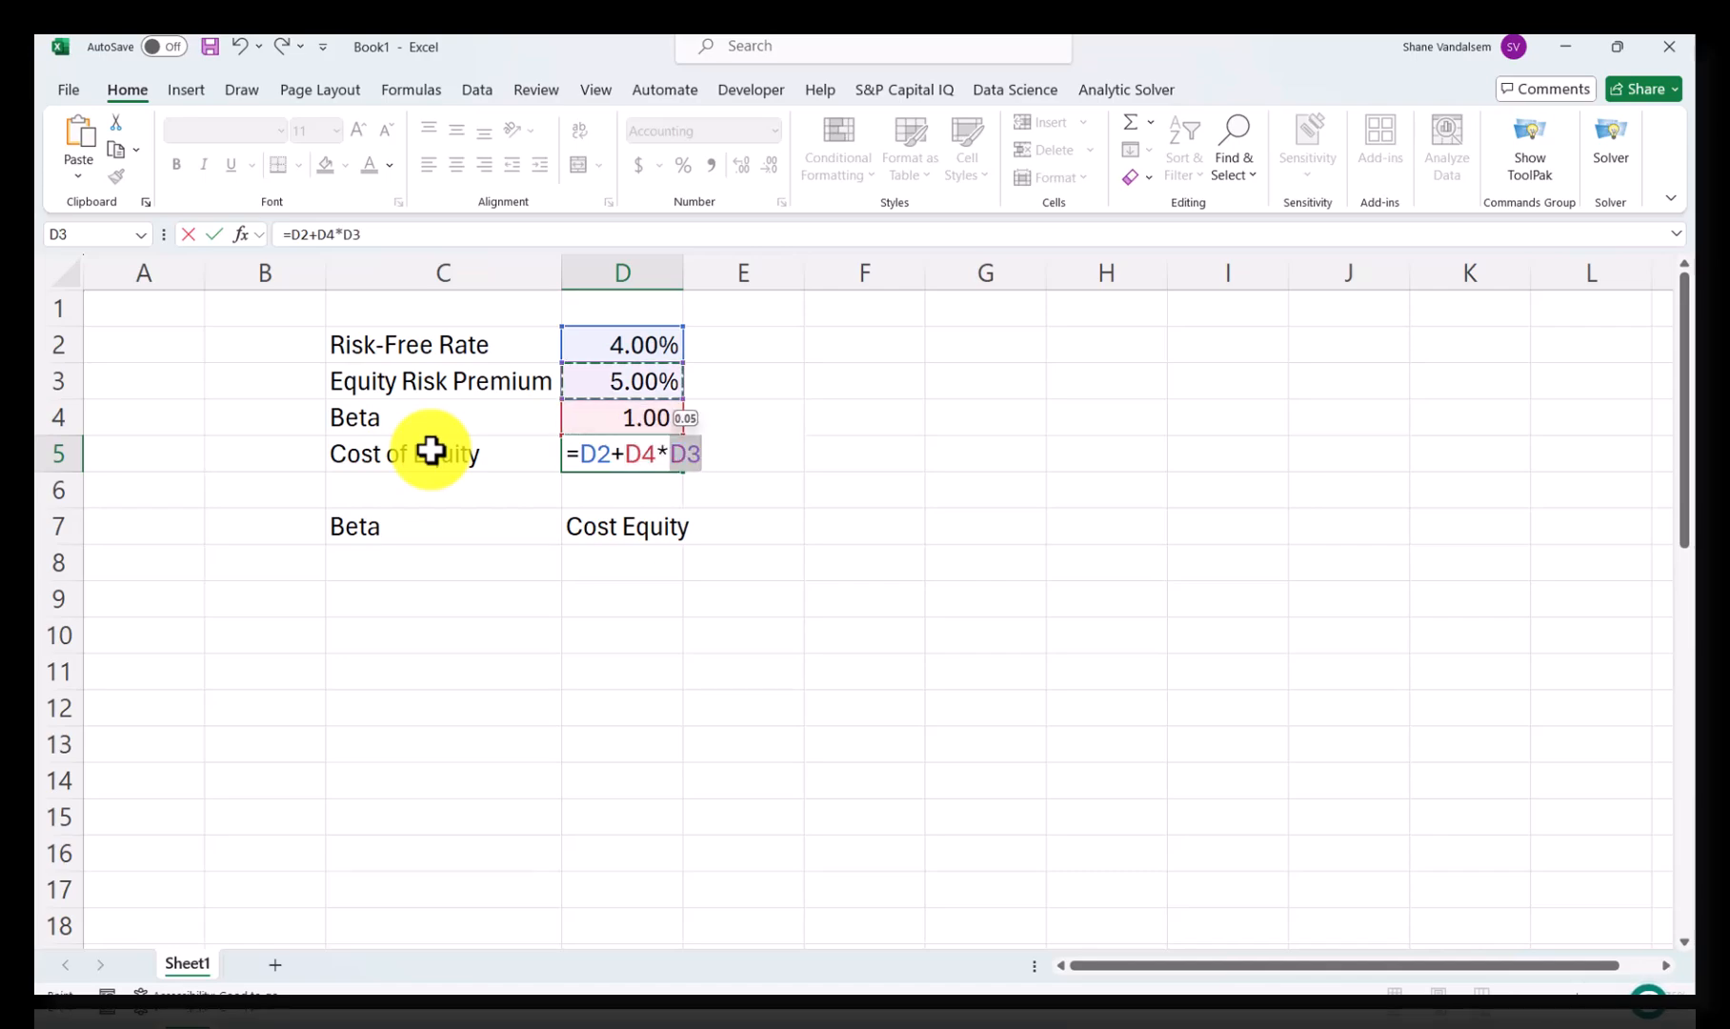
key("Return")
Step: Format the cost of equity in D5 as a percentage with two decimal places
key("Up")
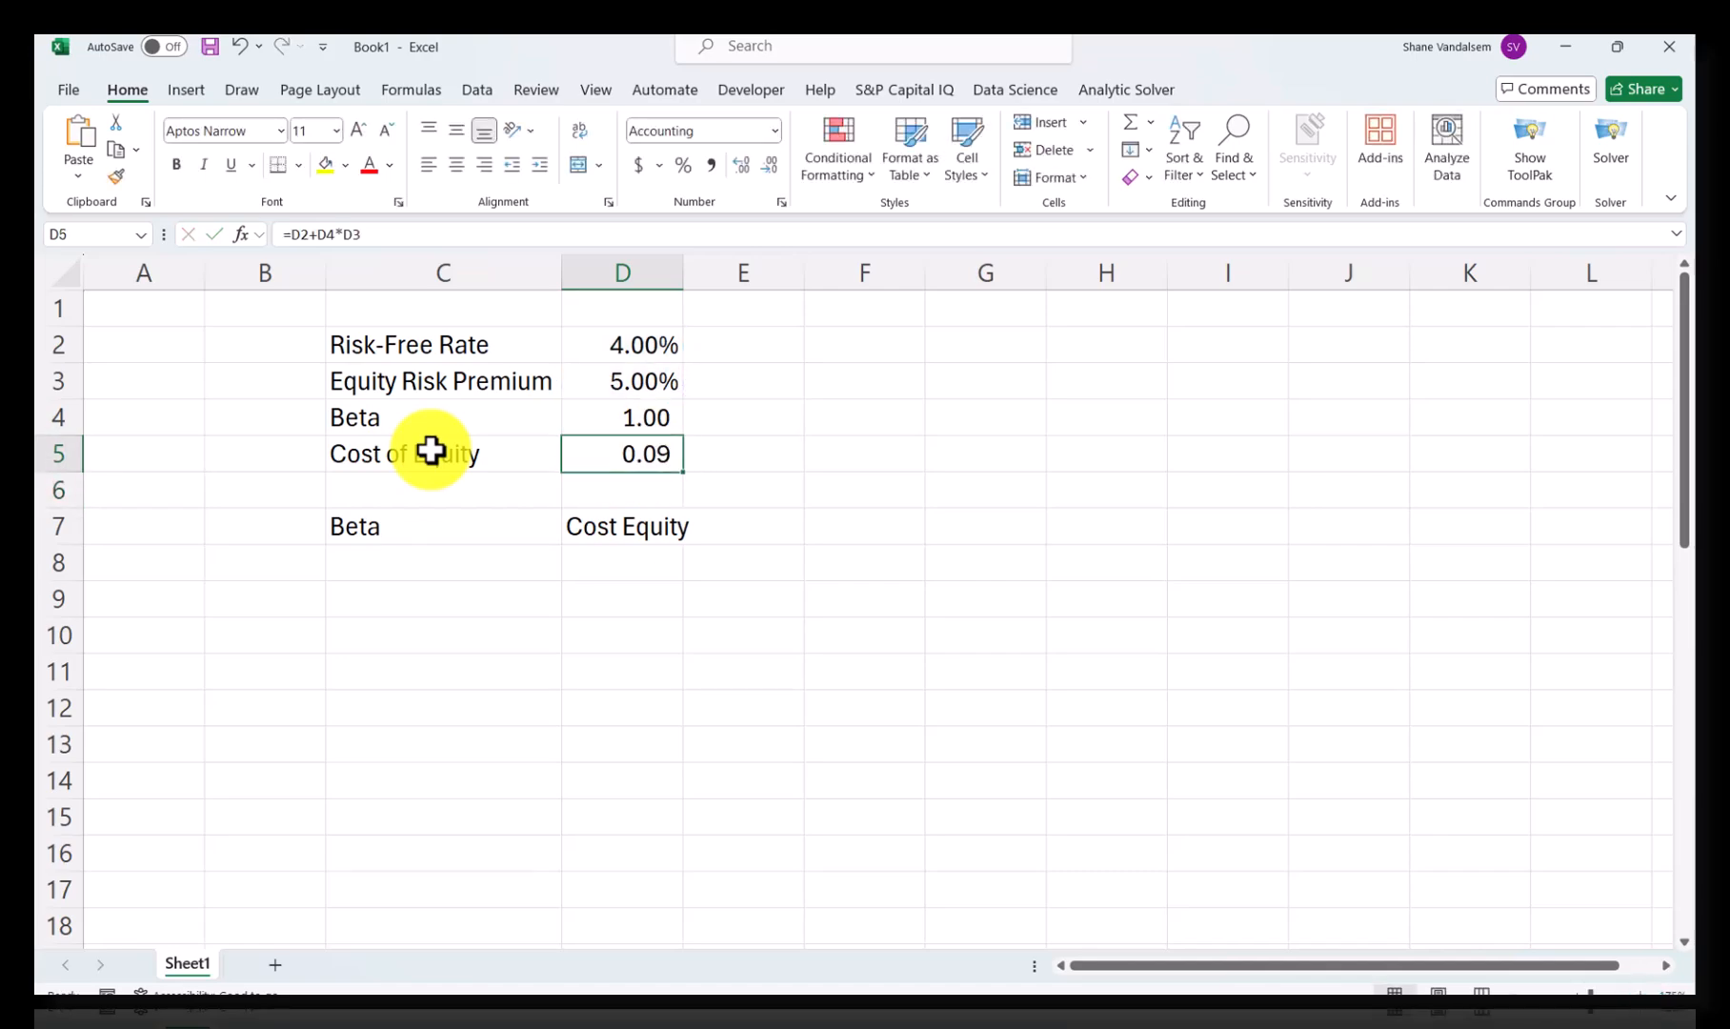
left_click(693, 170)
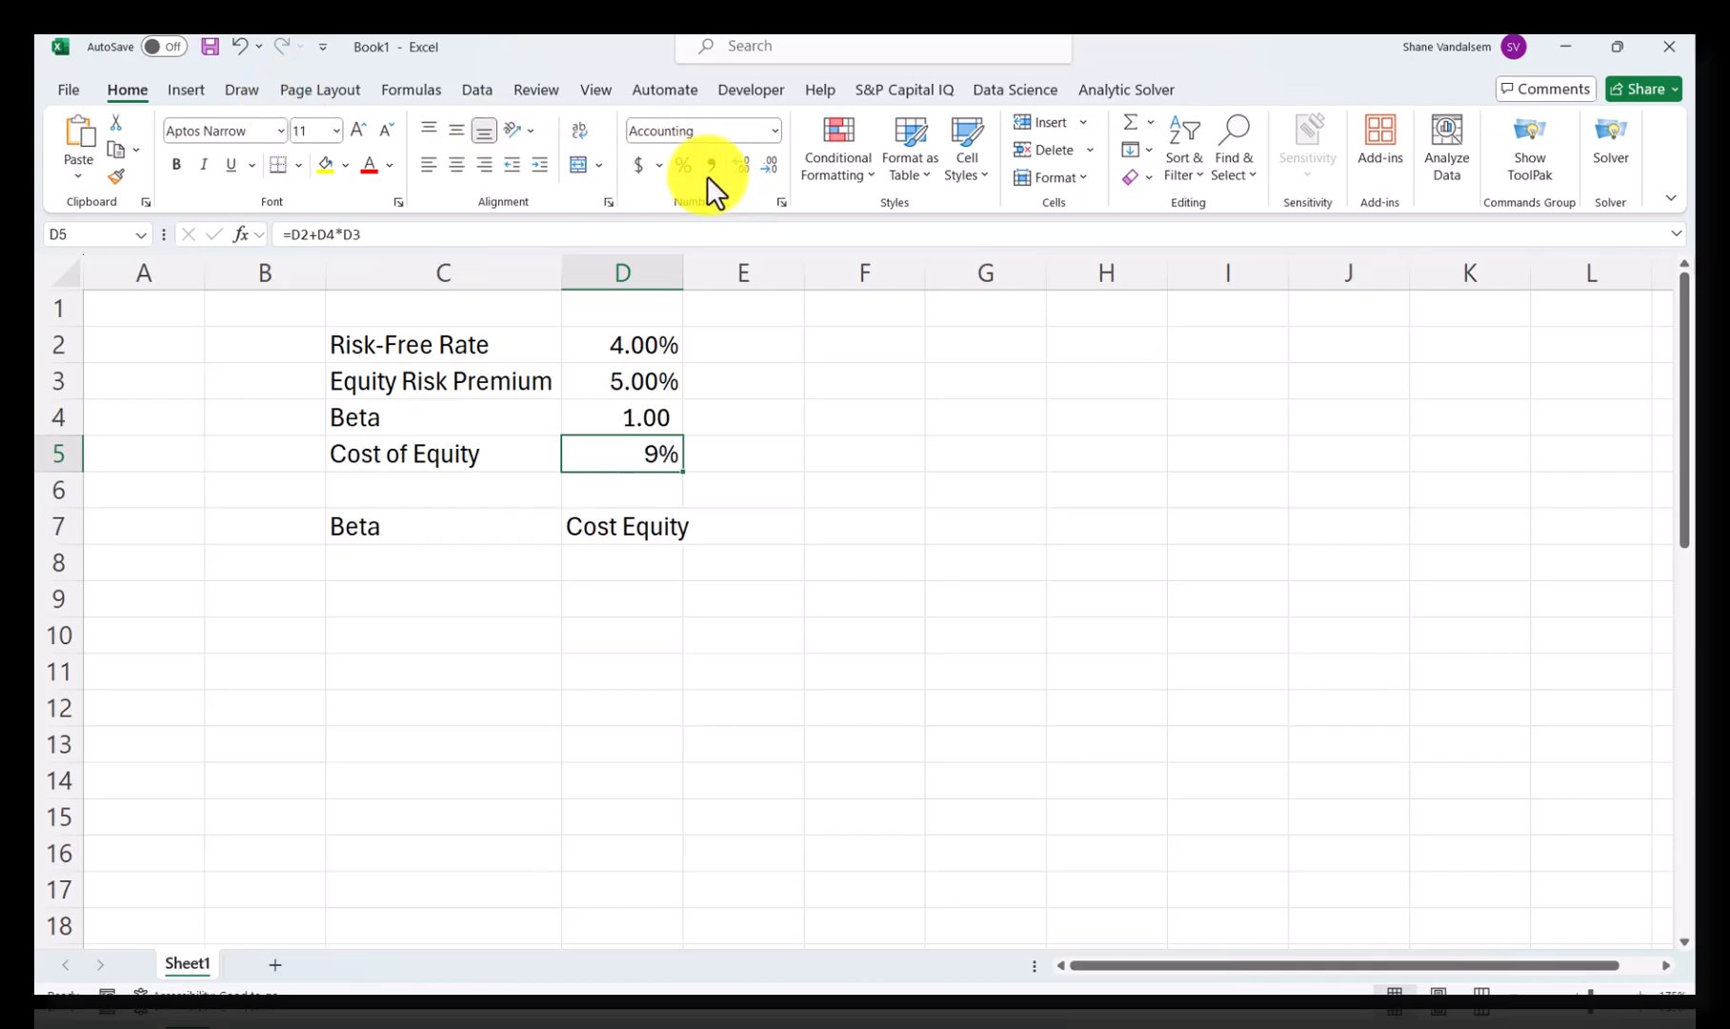
left_click(737, 167)
left_click(736, 168)
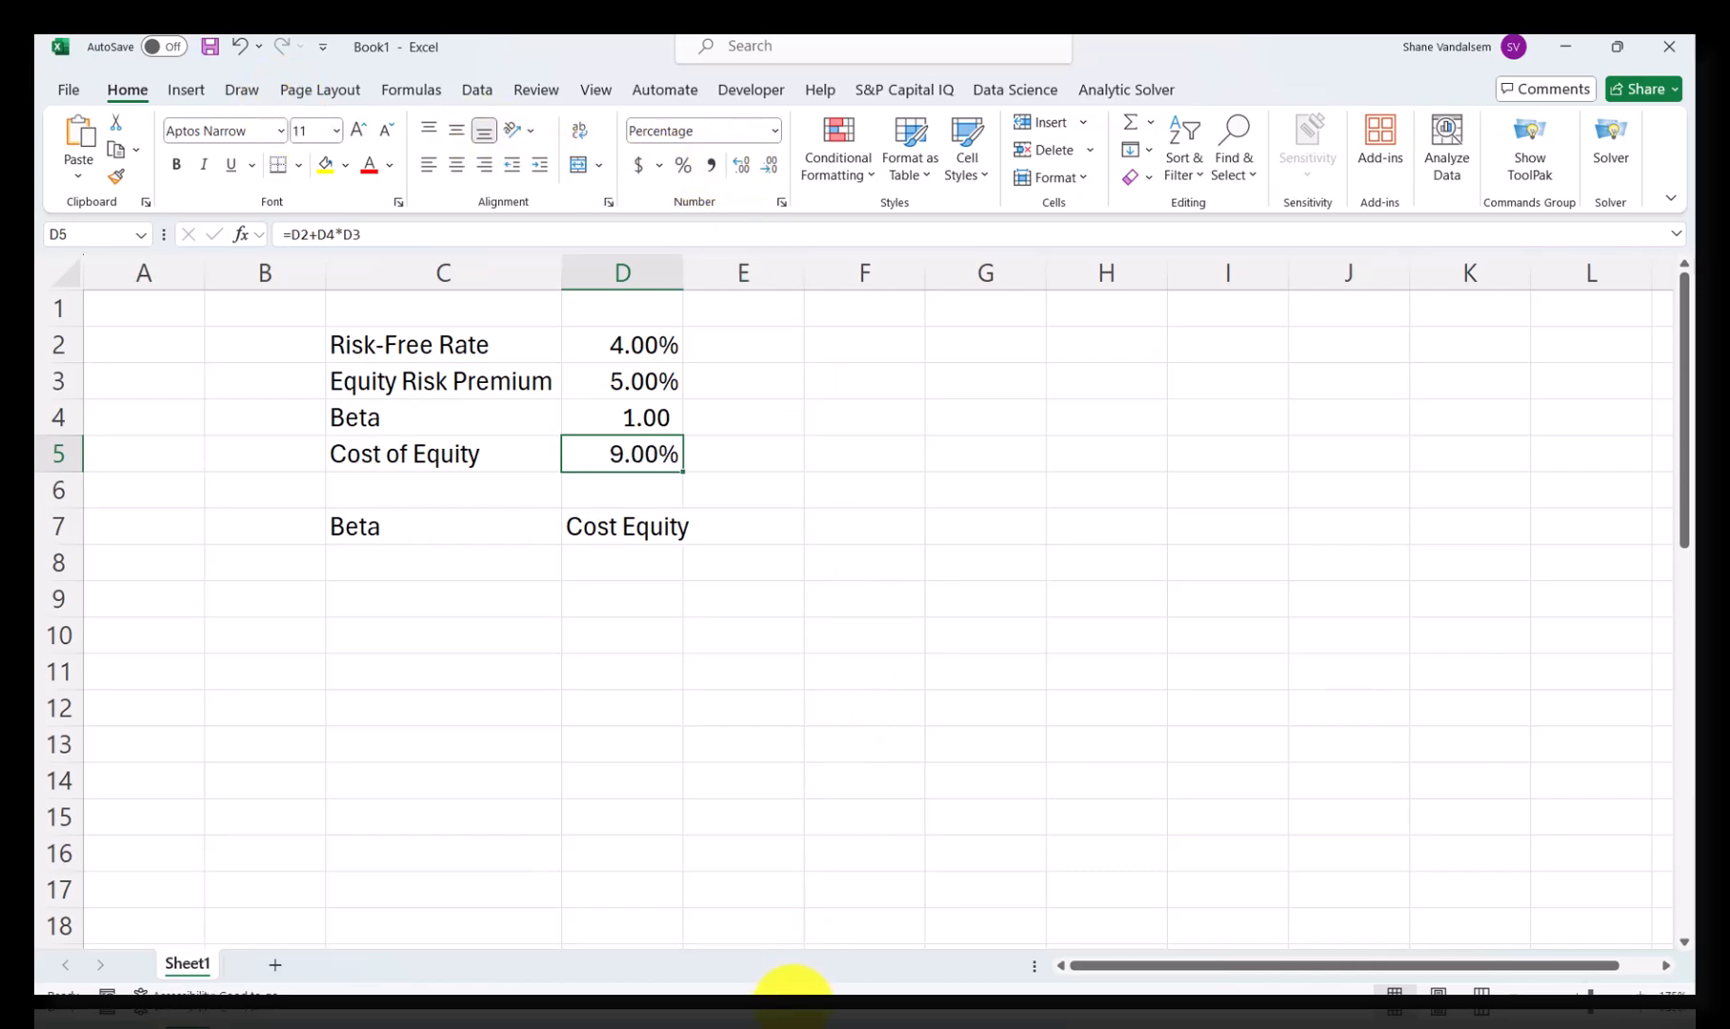
Step: Check the Security Market Line equation in the Word document and return to the Excel workbook
mouse_move(829, 1010)
left_click(1549, 924)
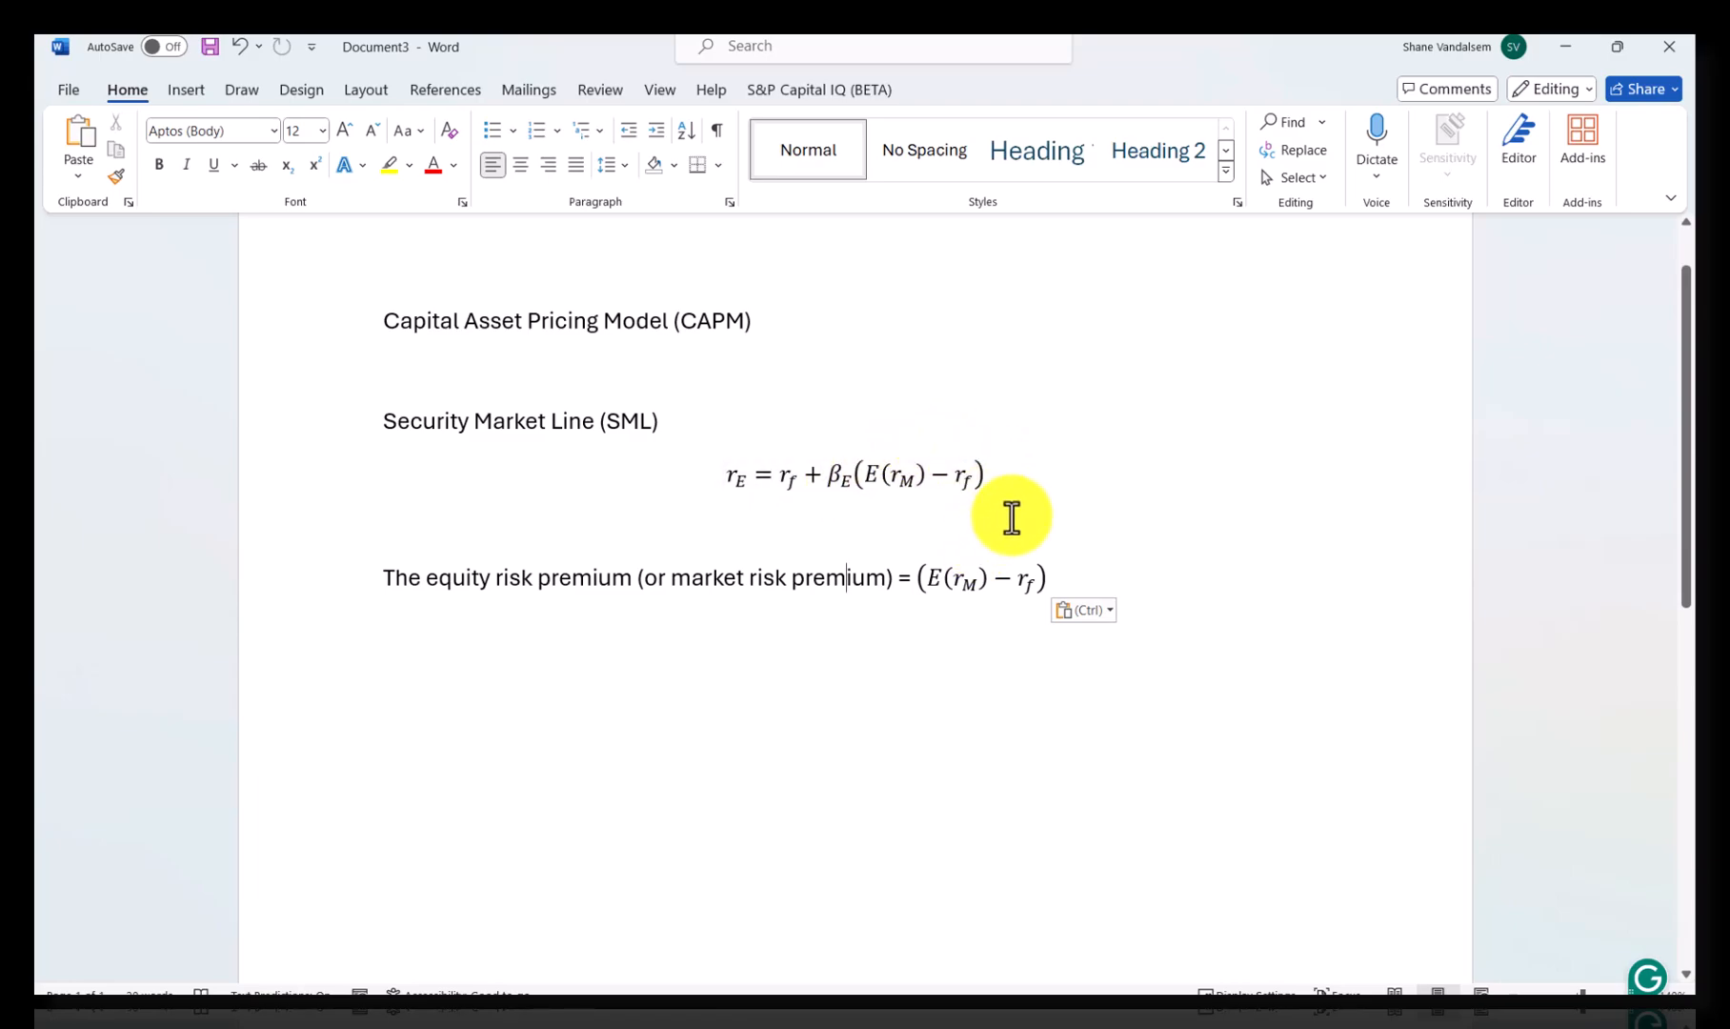
left_click(1564, 48)
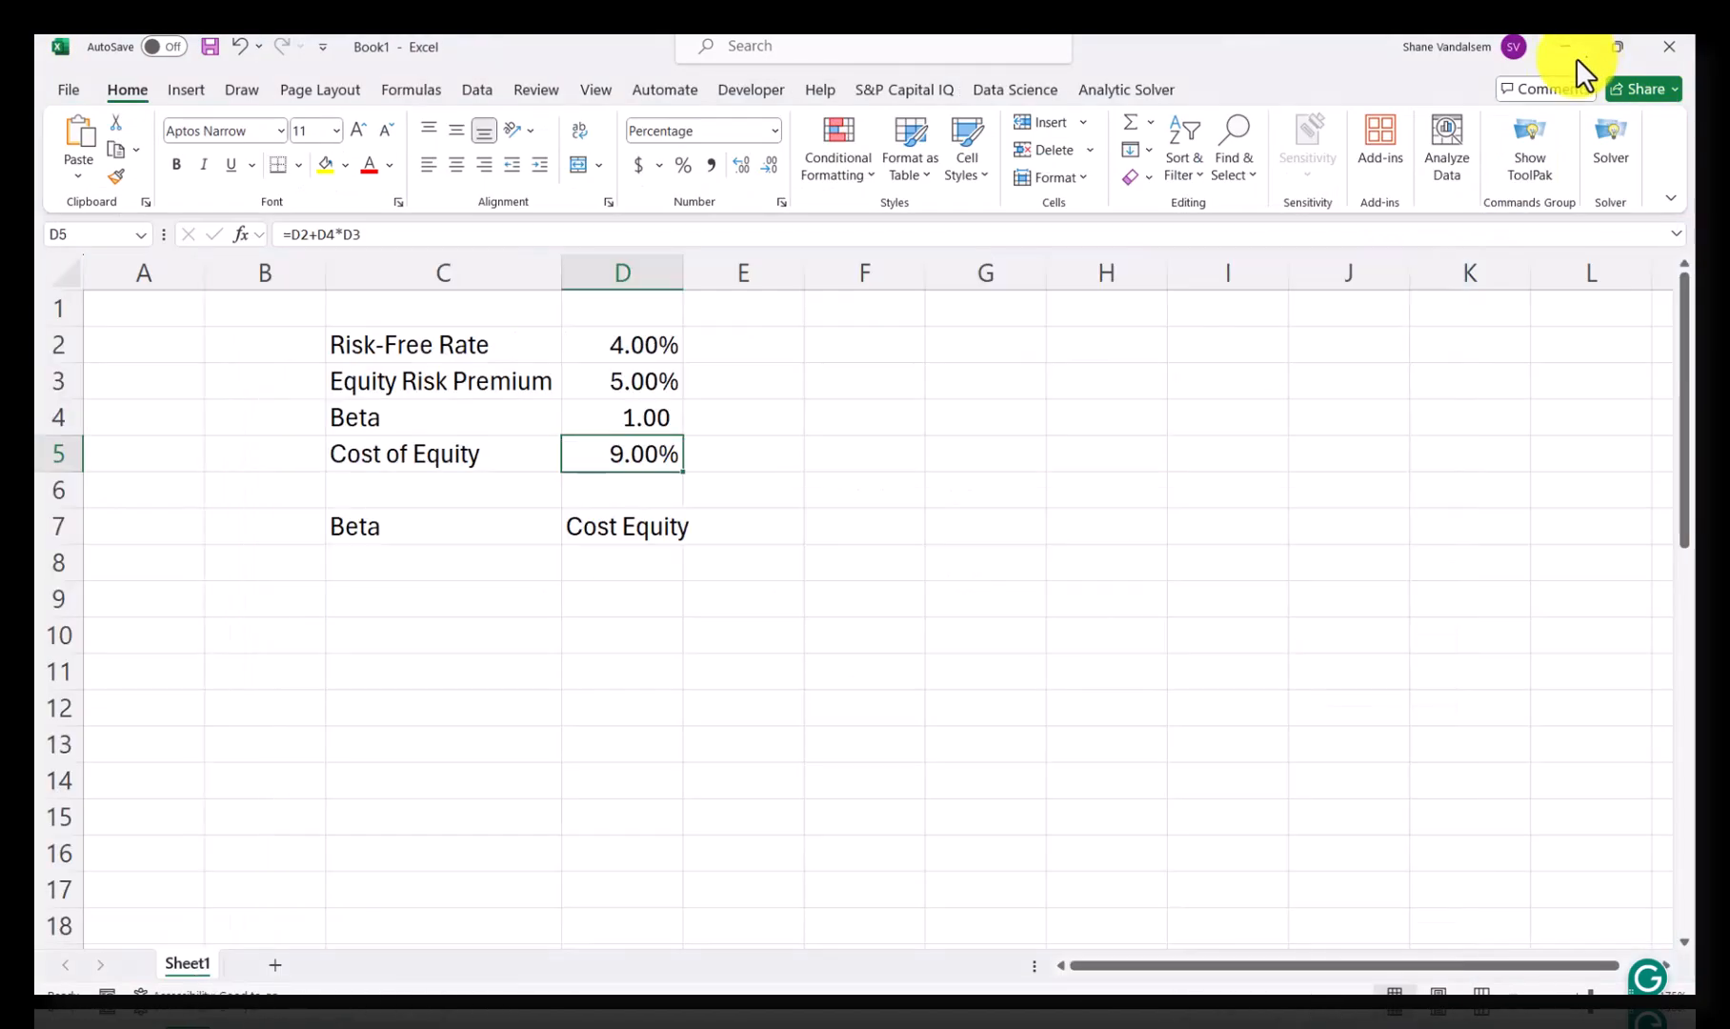
Step: Display the cost of equity formula as text in E5 with =FORMULATEXT(D5)
left_click(791, 441)
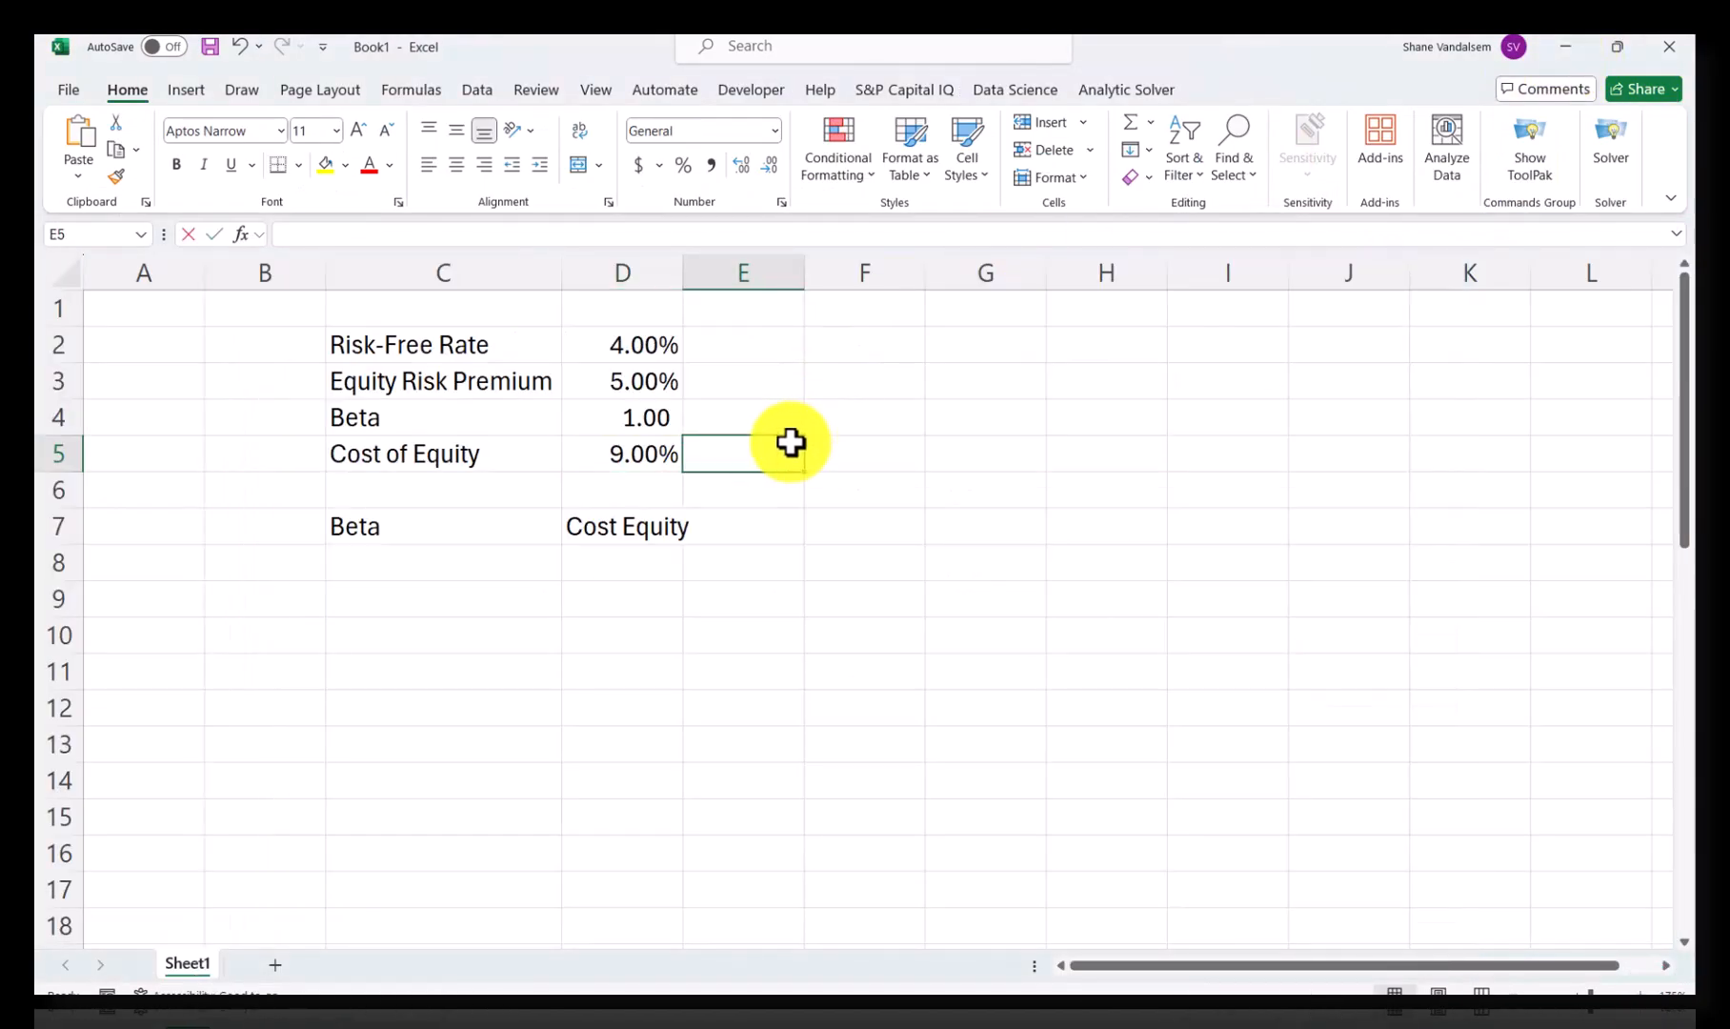
type("=formulat")
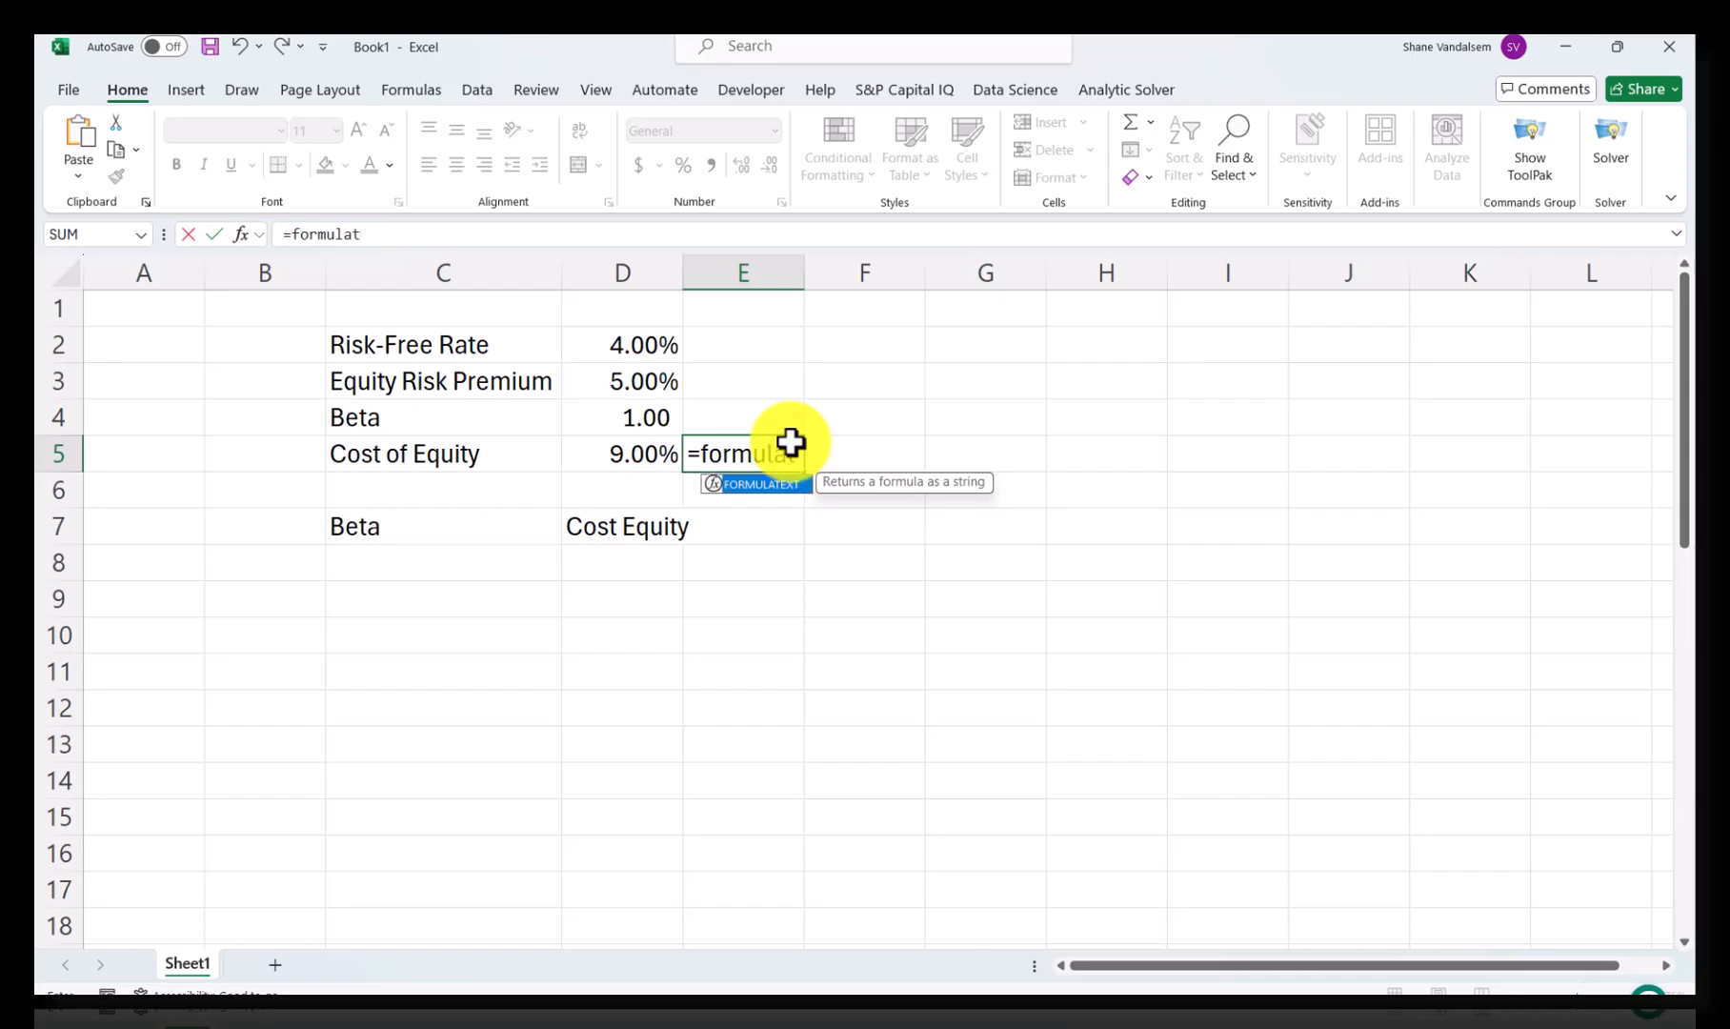
type("ext(")
key("Left")
type(")")
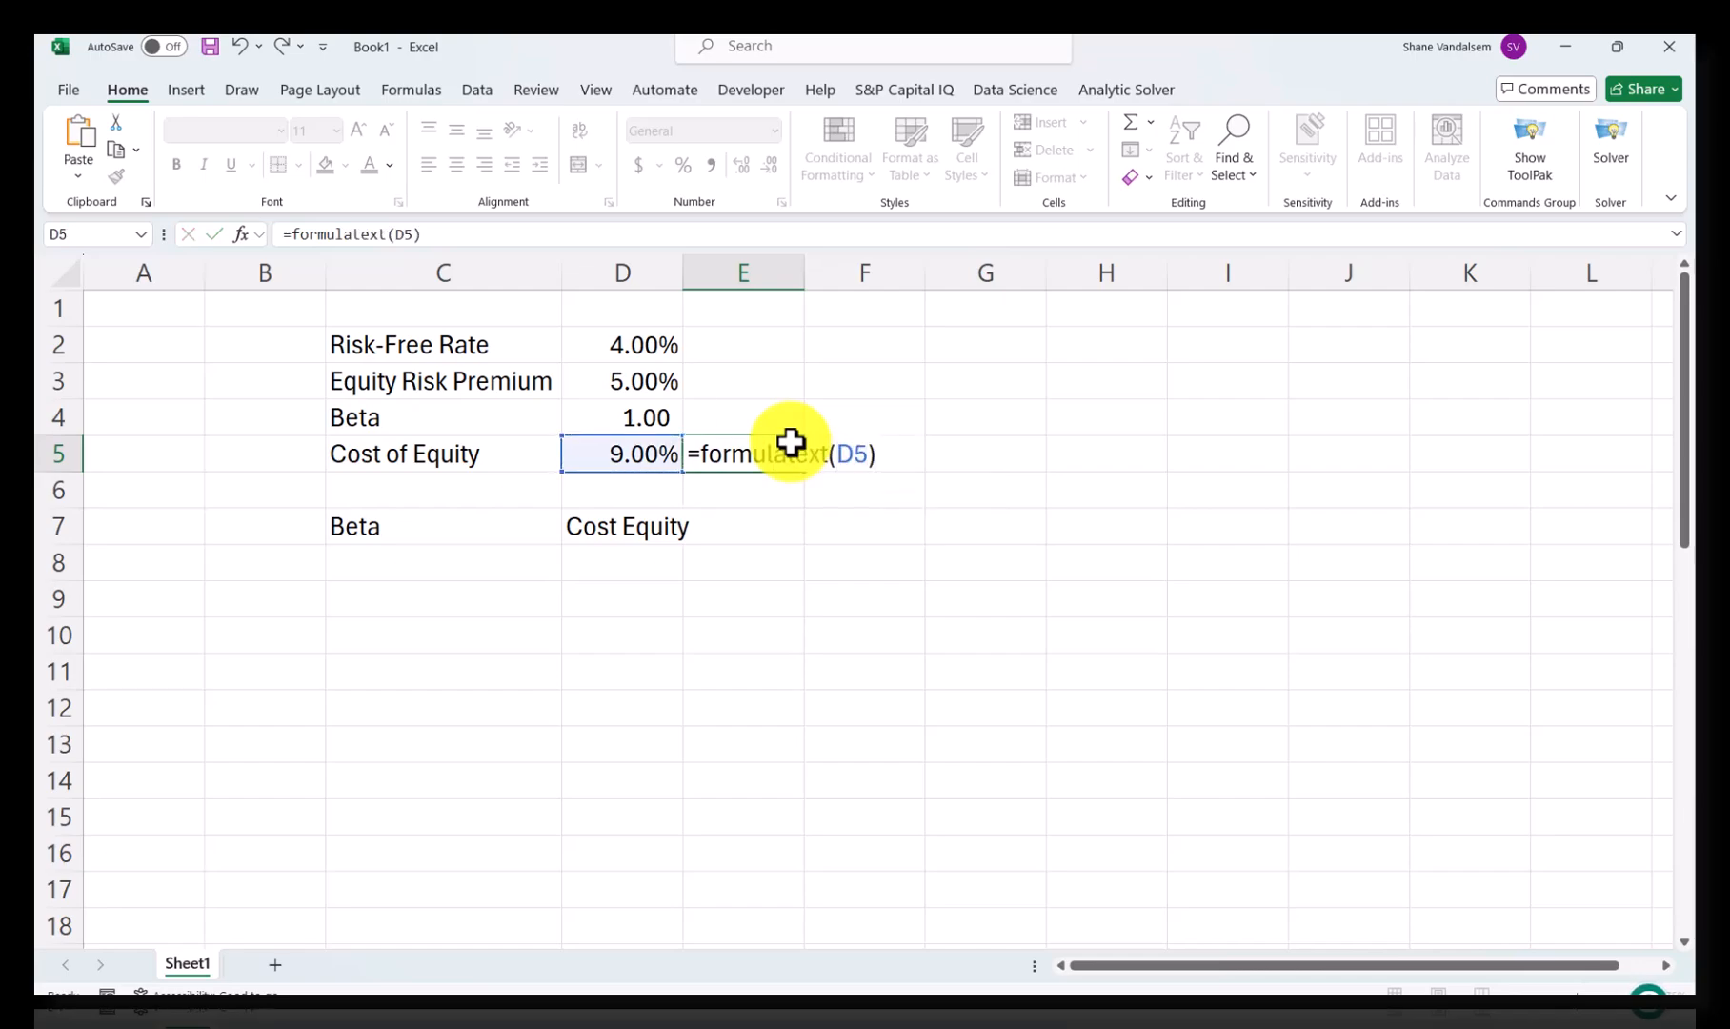
key("Return")
Step: Autofit the width of column D so that it fits the Cost Equity heading
key("Left")
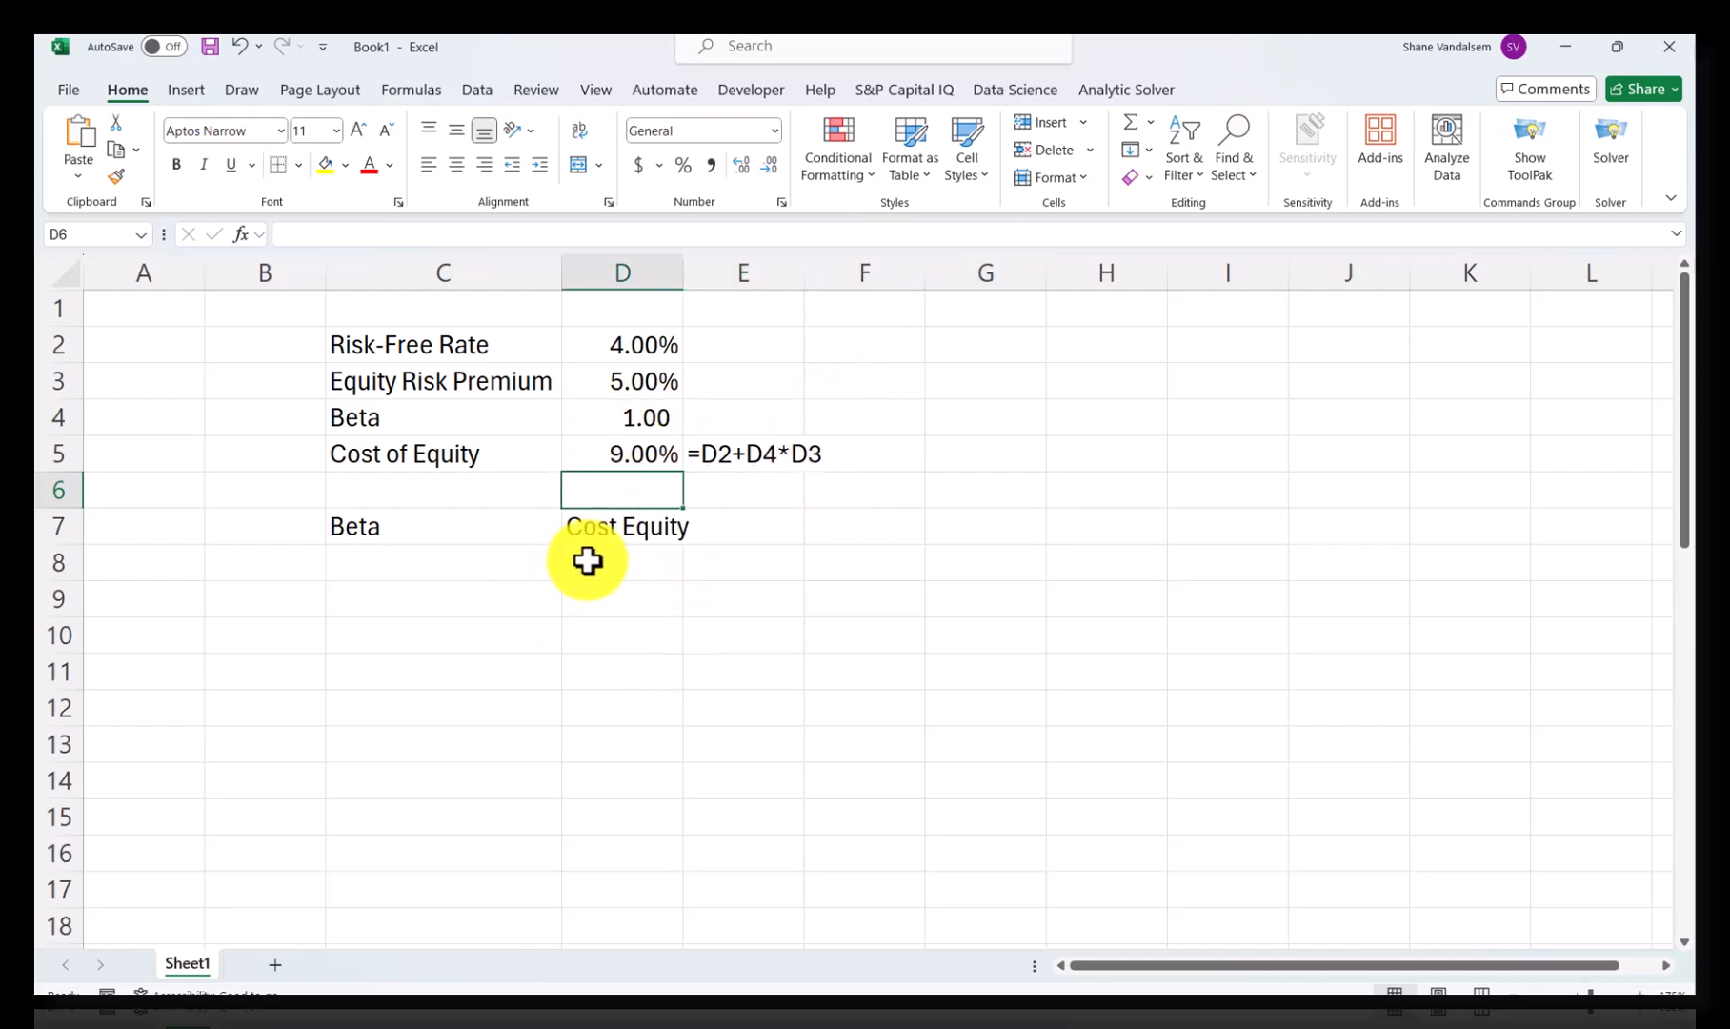
left_click(625, 539)
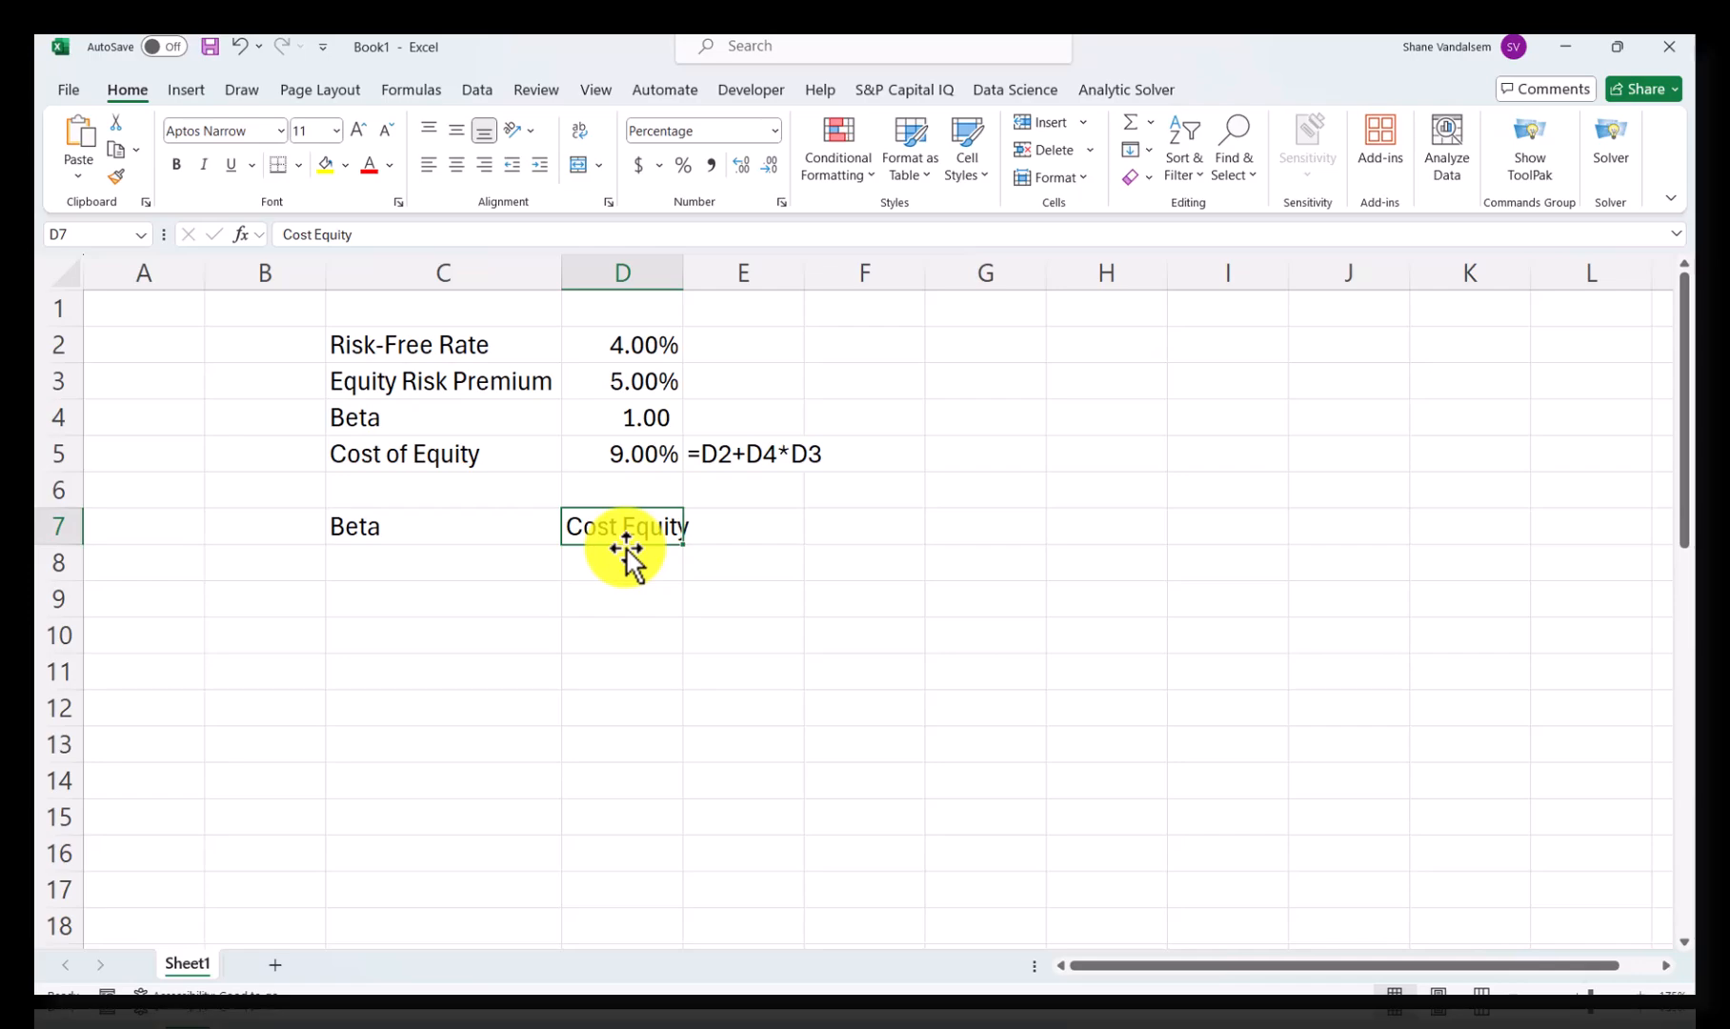
key("Left")
key("Down")
key("Right")
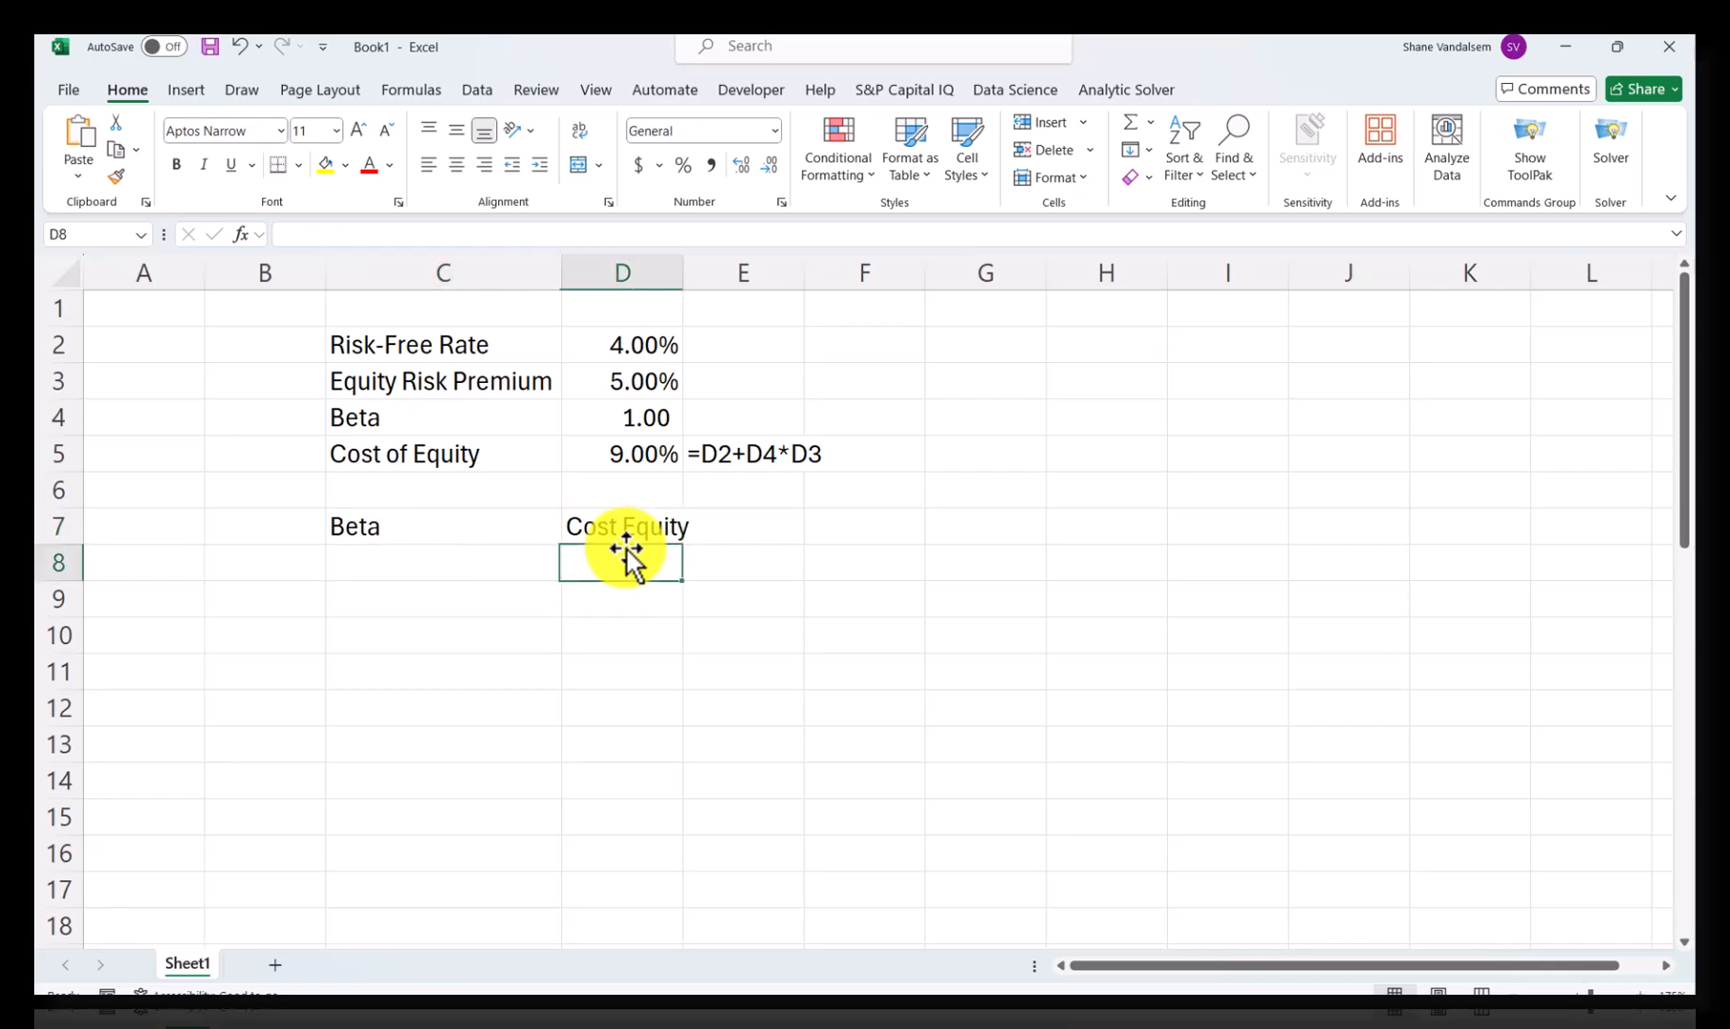
double_click(683, 272)
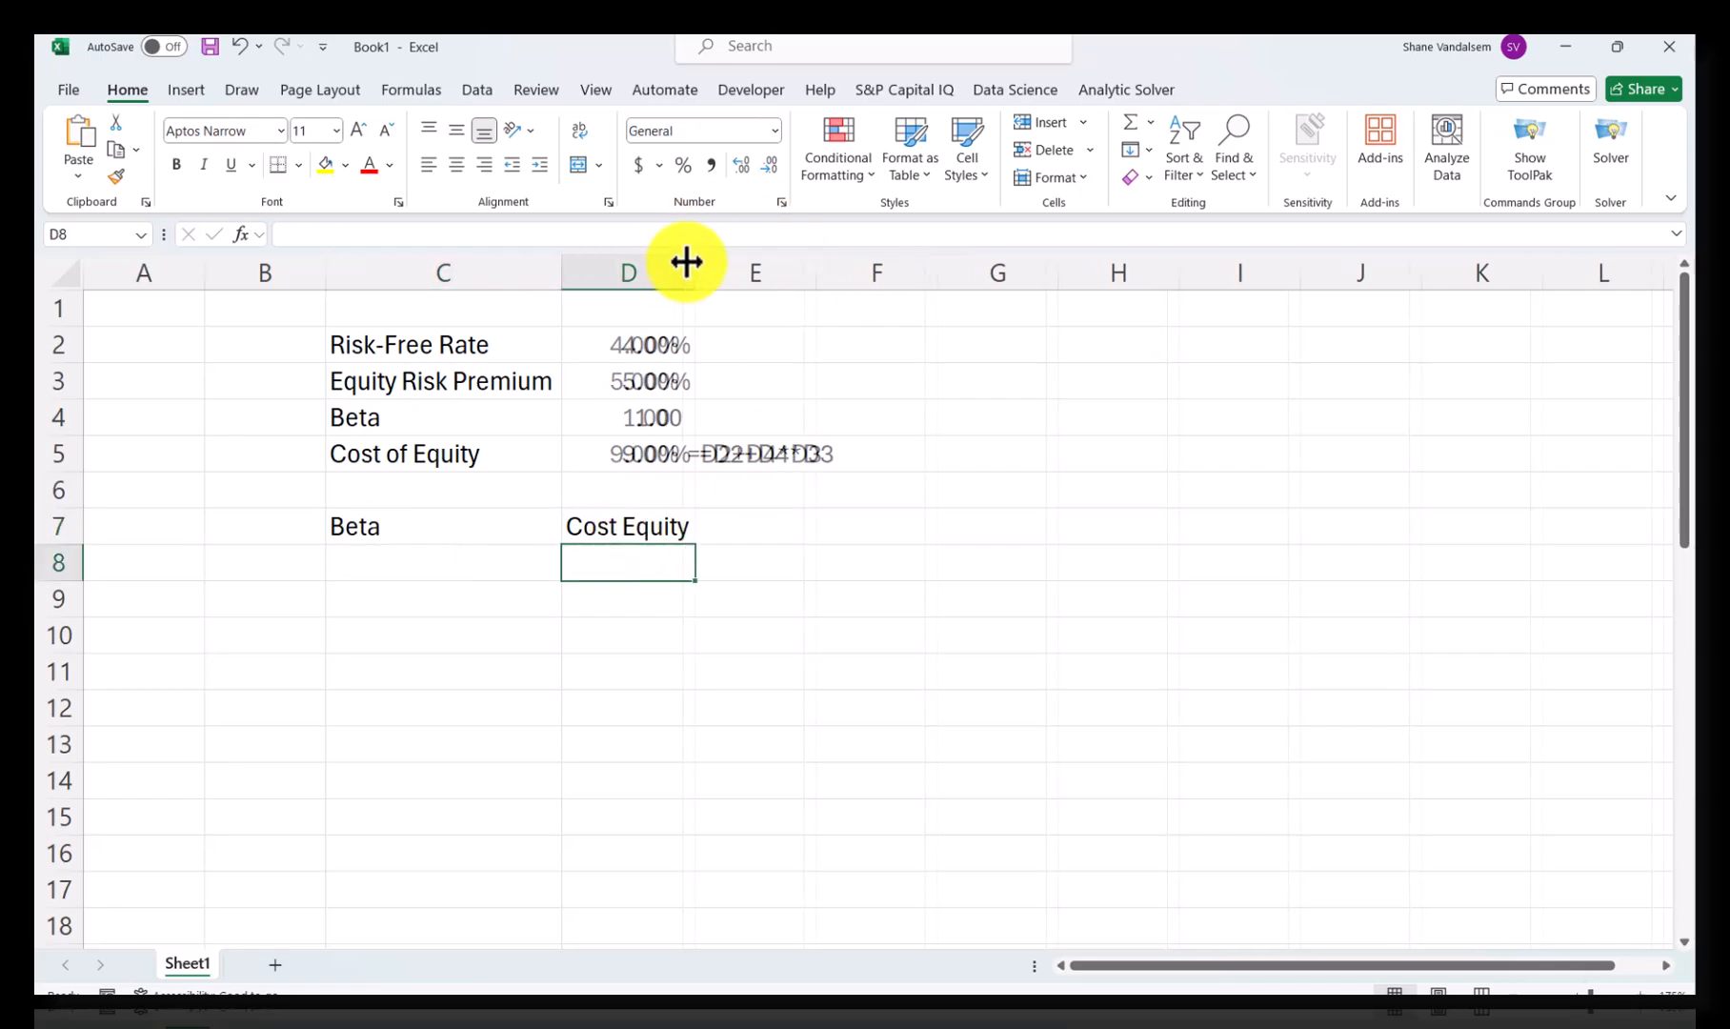
Step: Link D8, directly below the Cost Equity heading, to the calculated cost of equity with =D5
type("=")
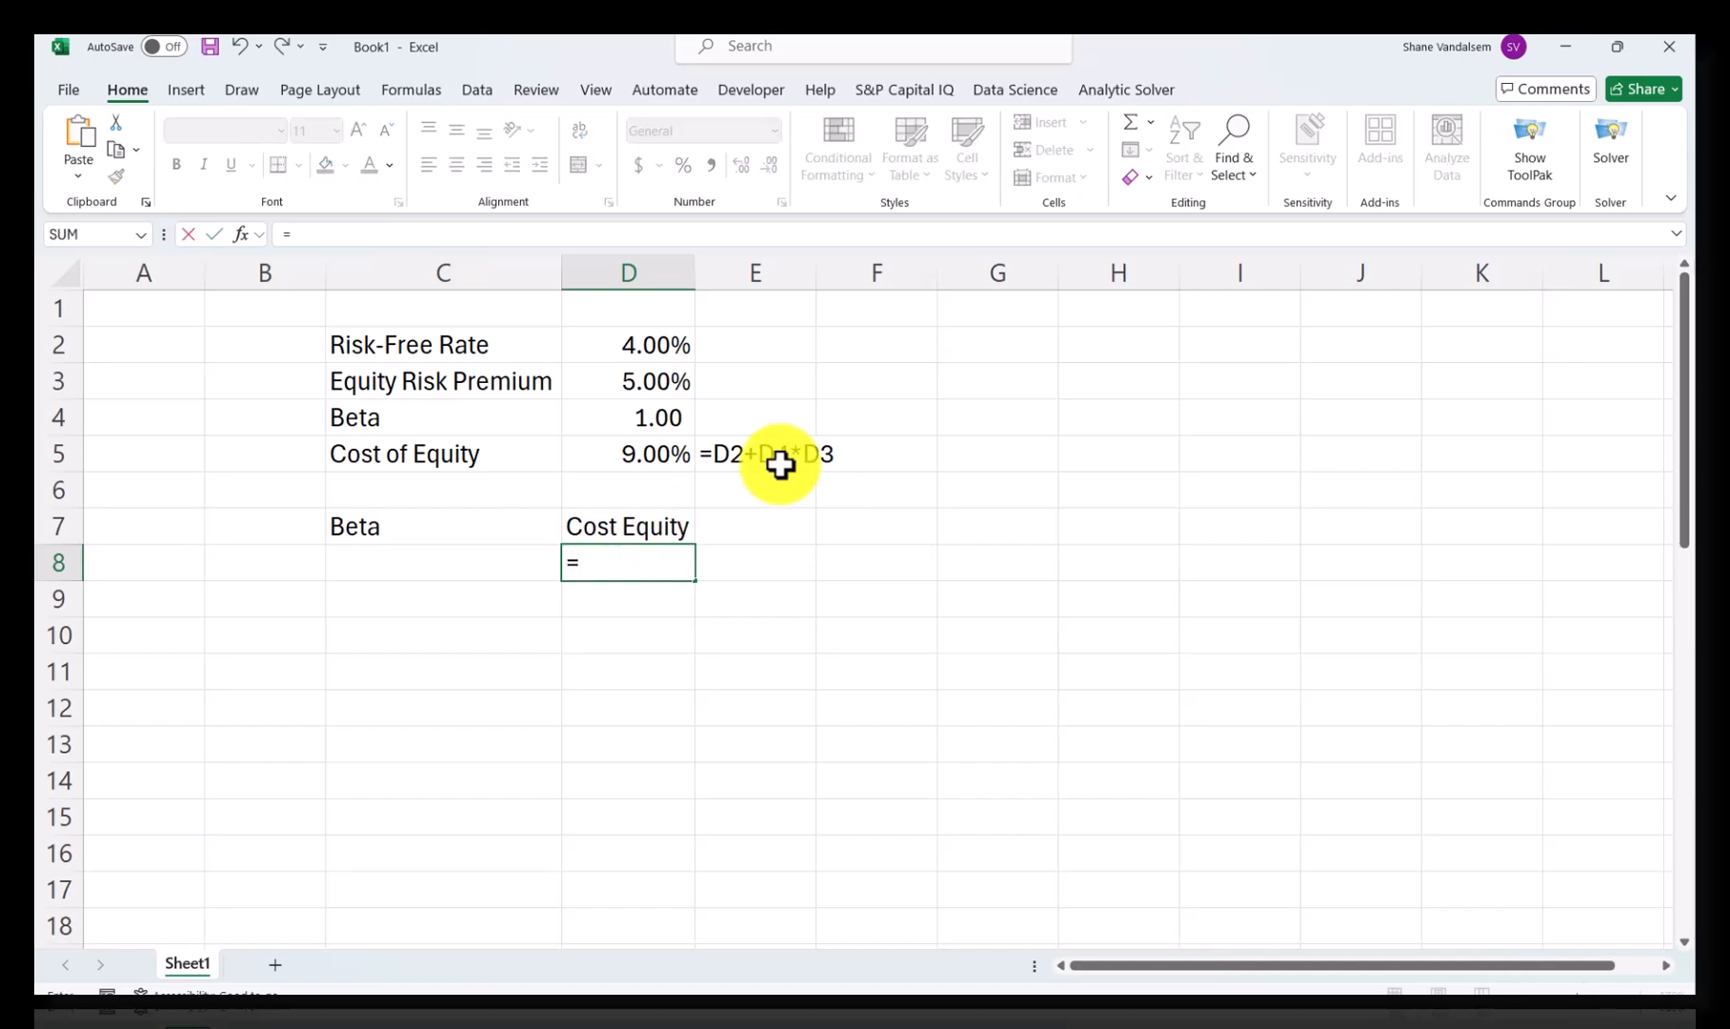
key("Up")
key("Up")
key("Up")
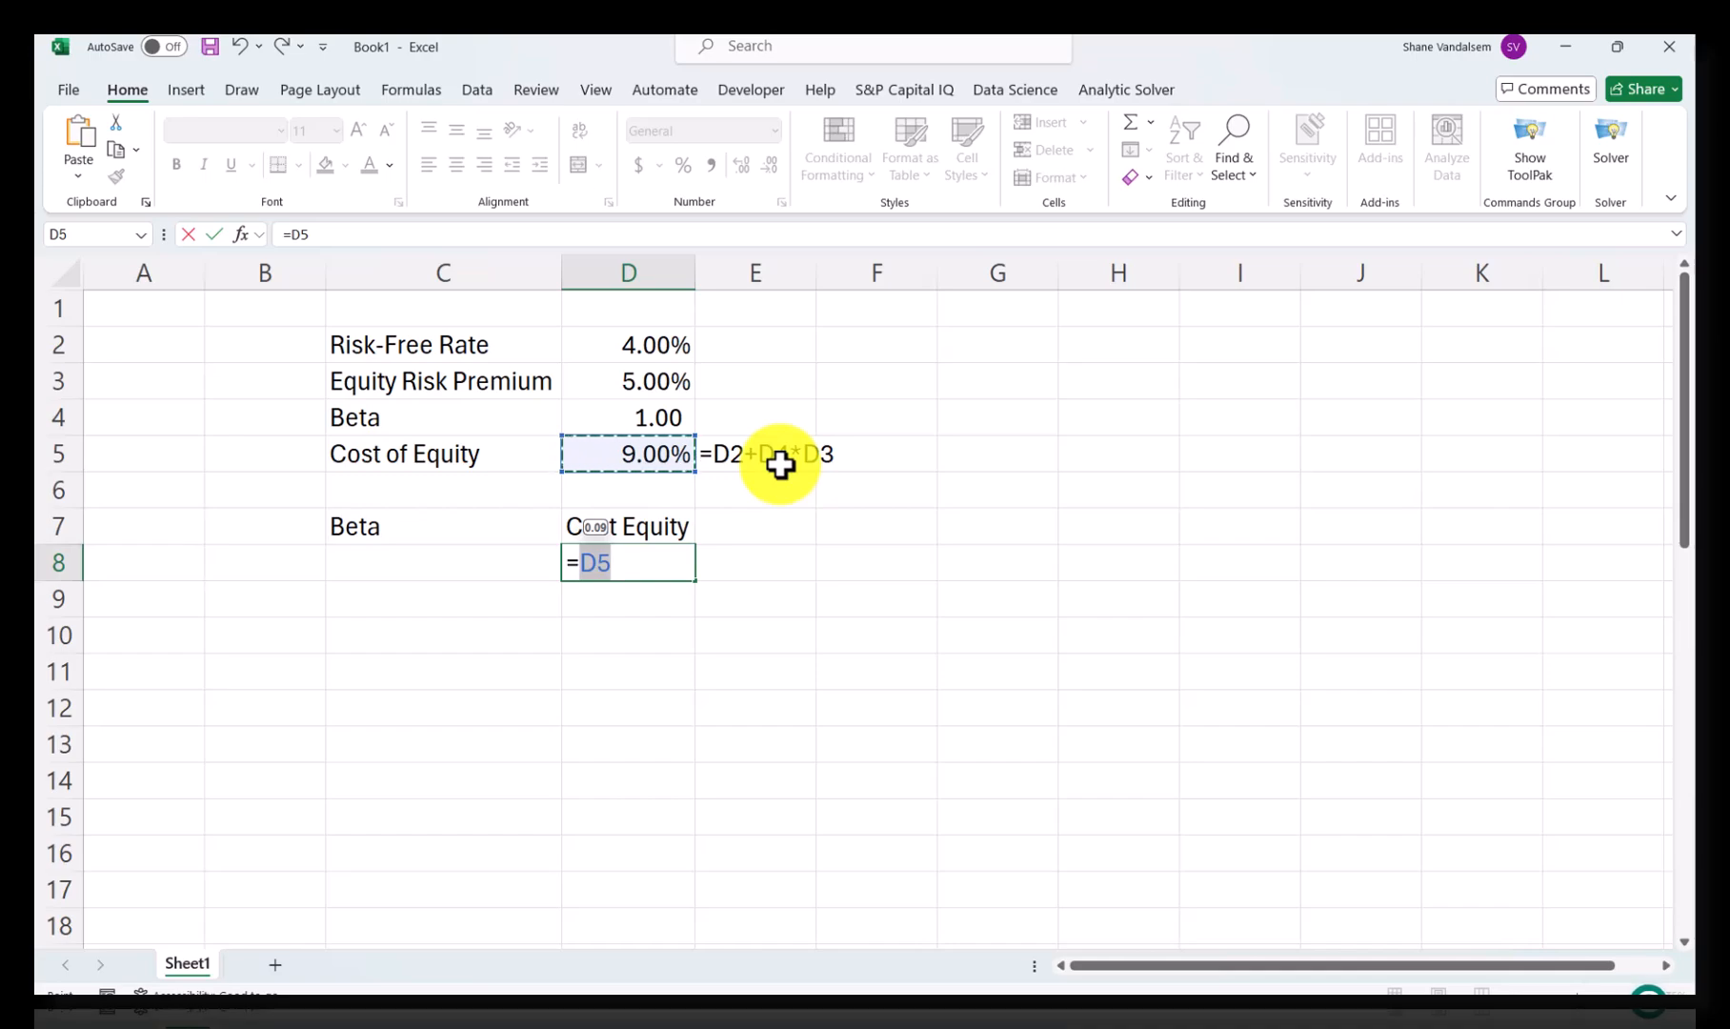
key("Return")
key("Up")
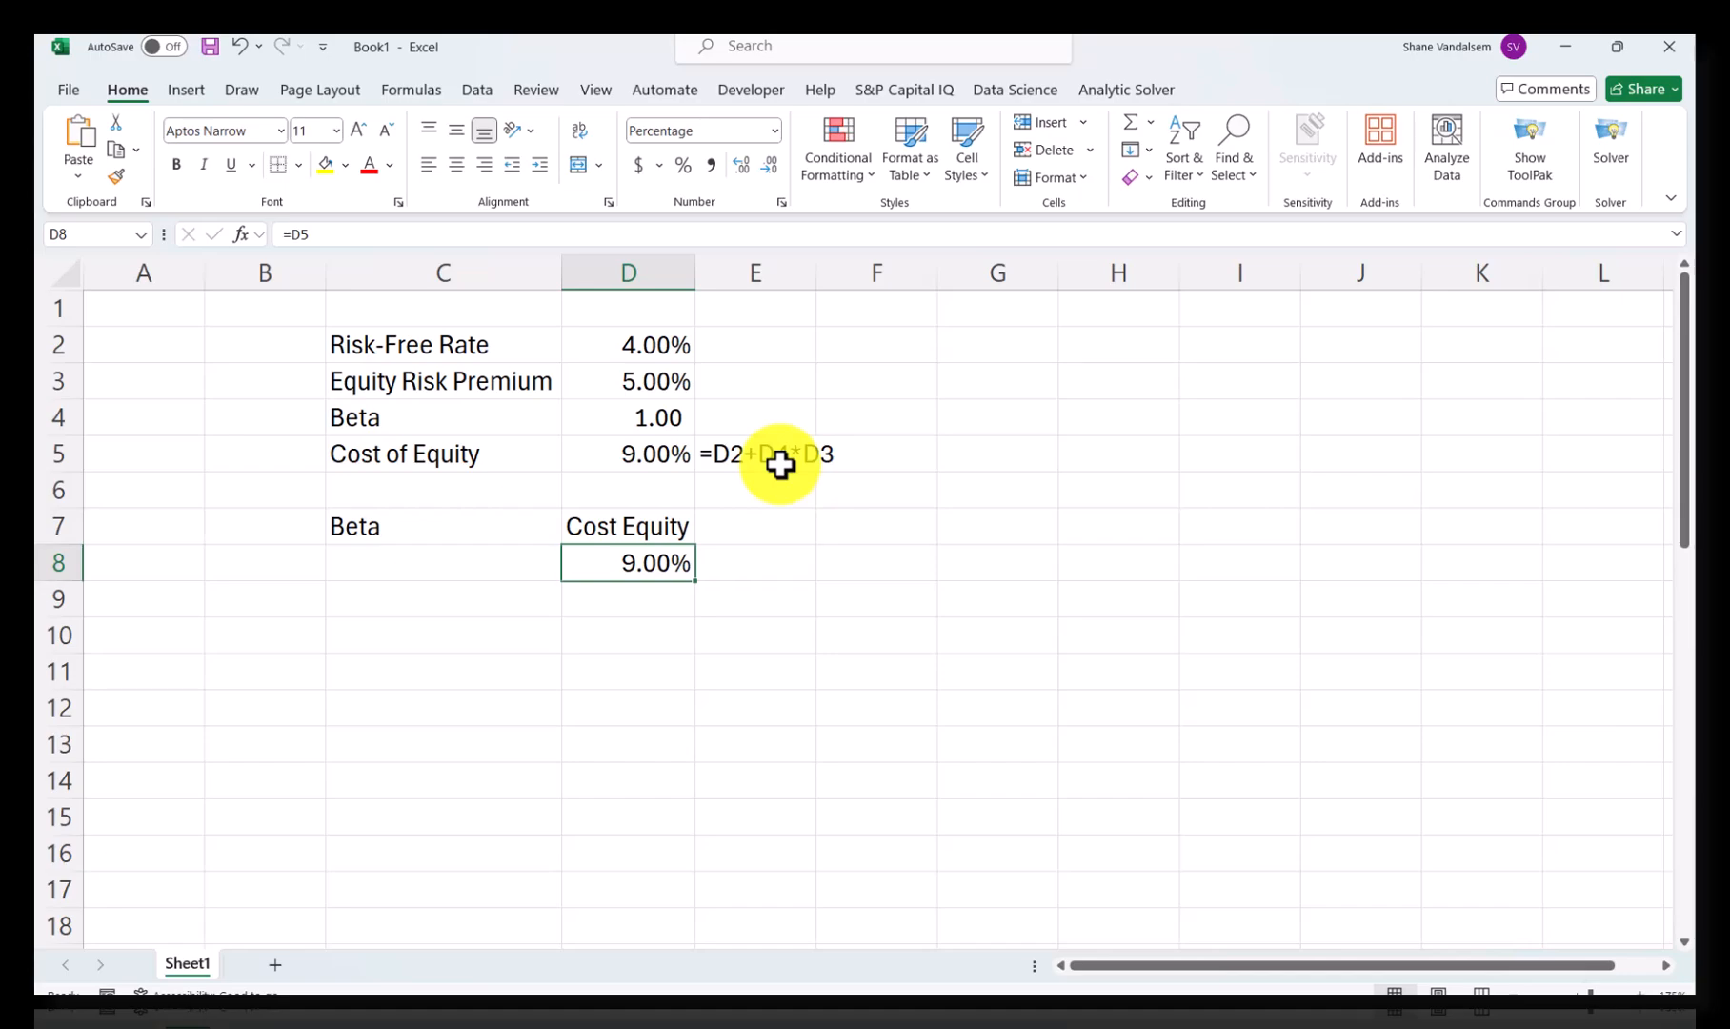
key("Up")
key("Up")
key("Up")
key("Down")
key("Down")
key("Down")
key("Down")
key("Left")
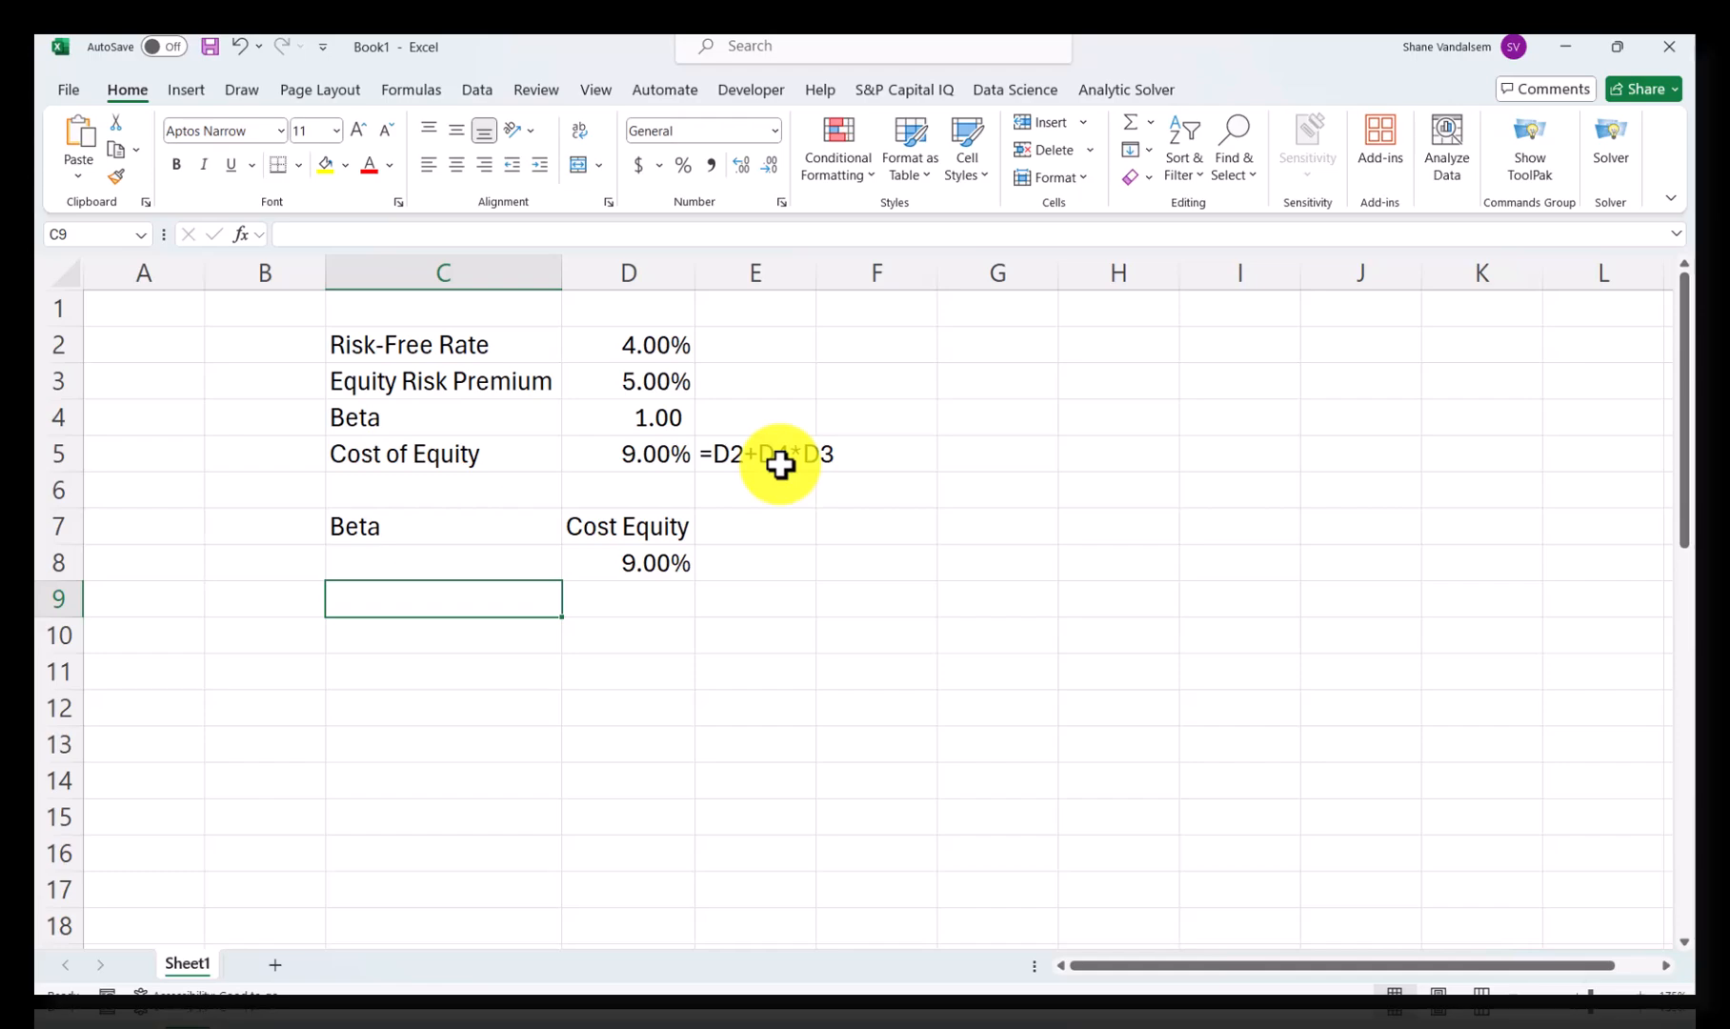
key("Right")
key("Up")
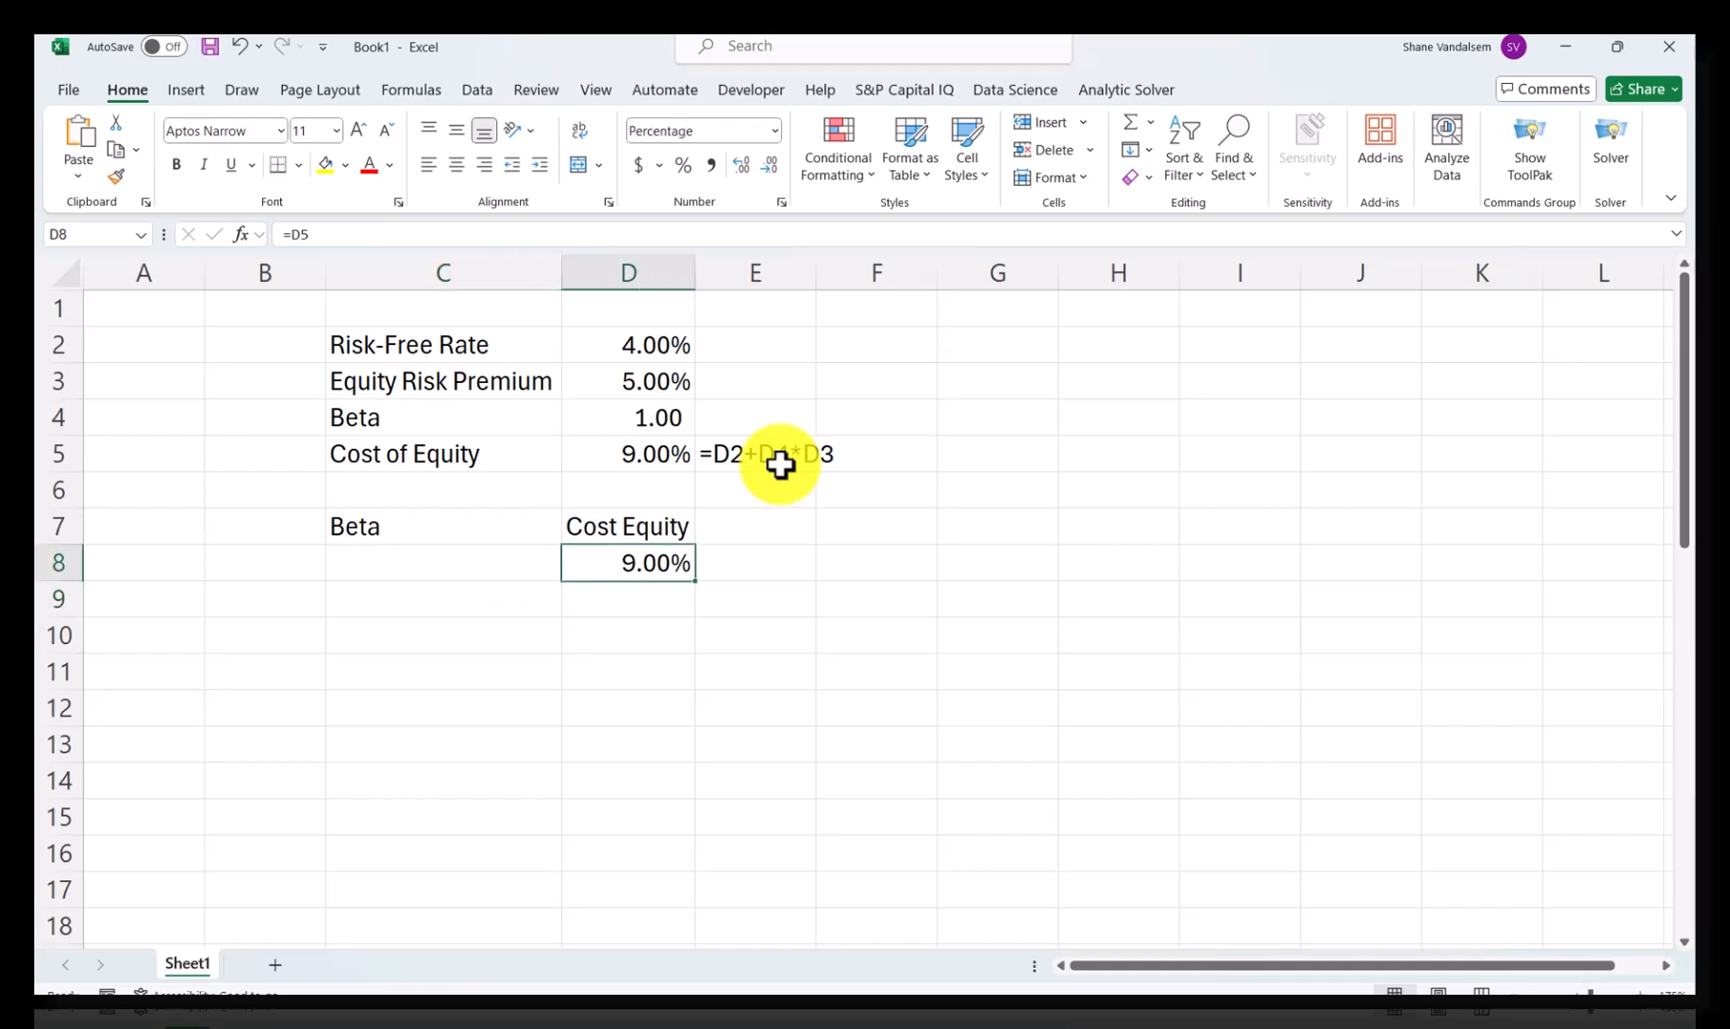
Step: Enter the first beta values 0.00, 0.10 and 0.20 in C9 to C11
key("Down")
key("Left")
key("Up")
key("Down")
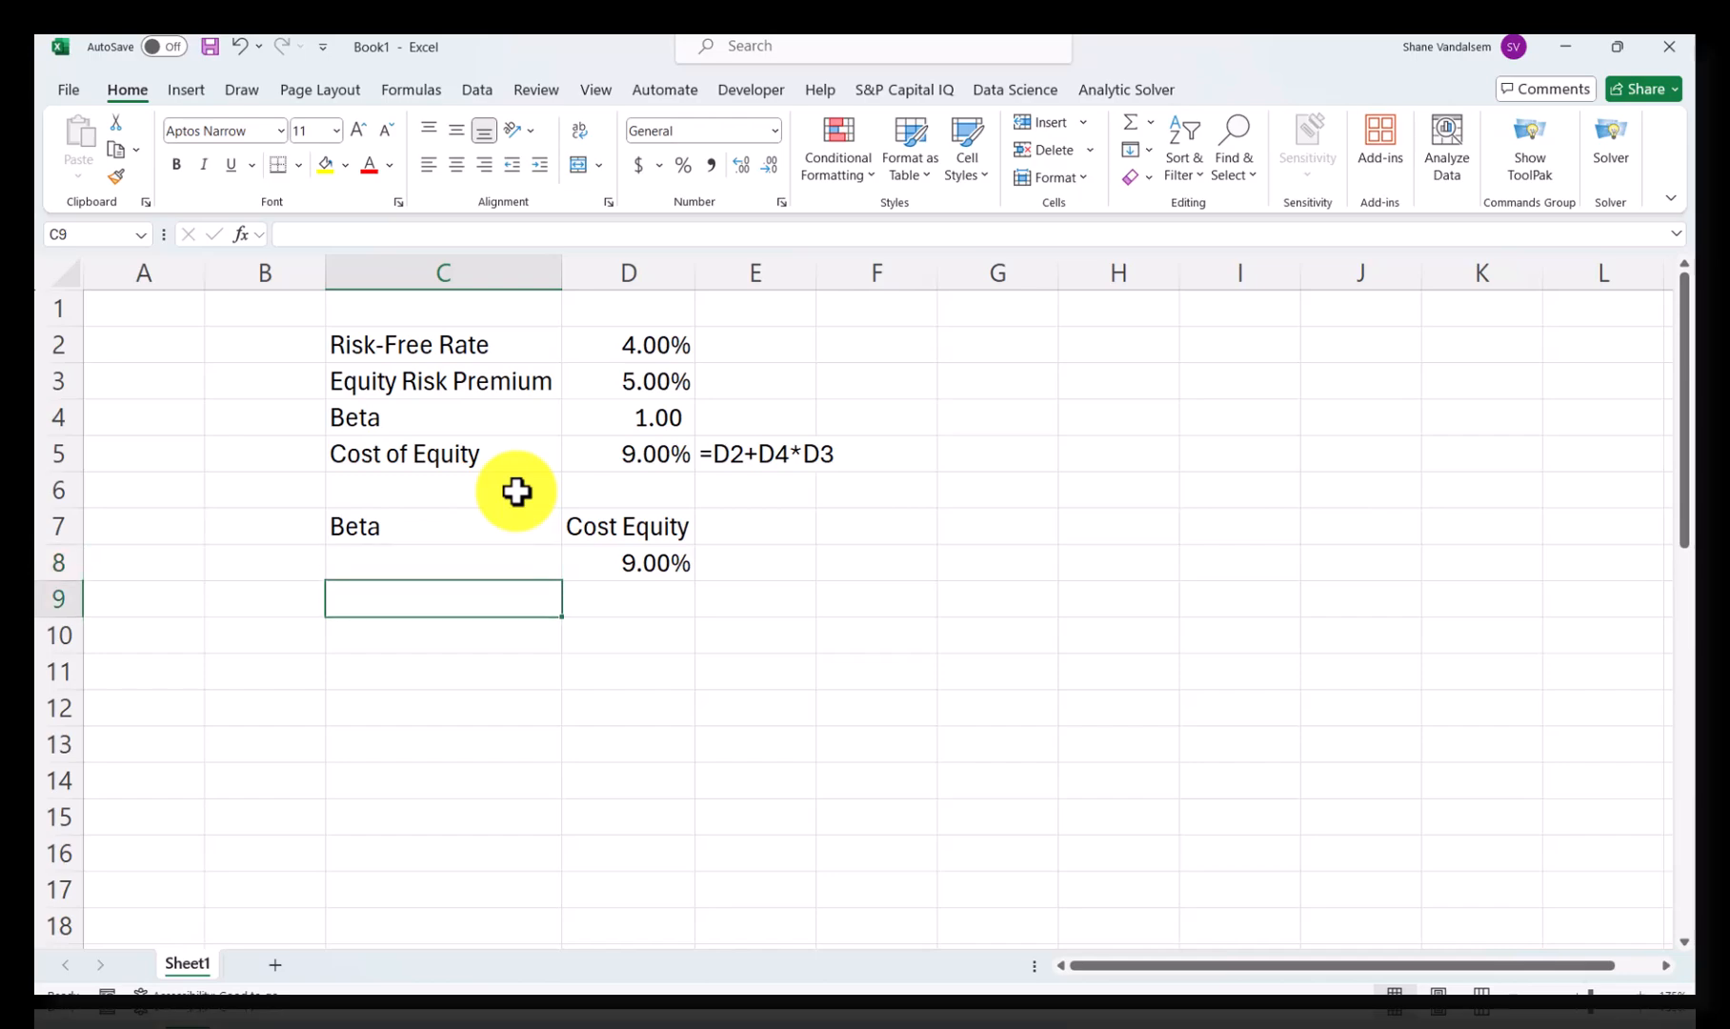
type("0.00")
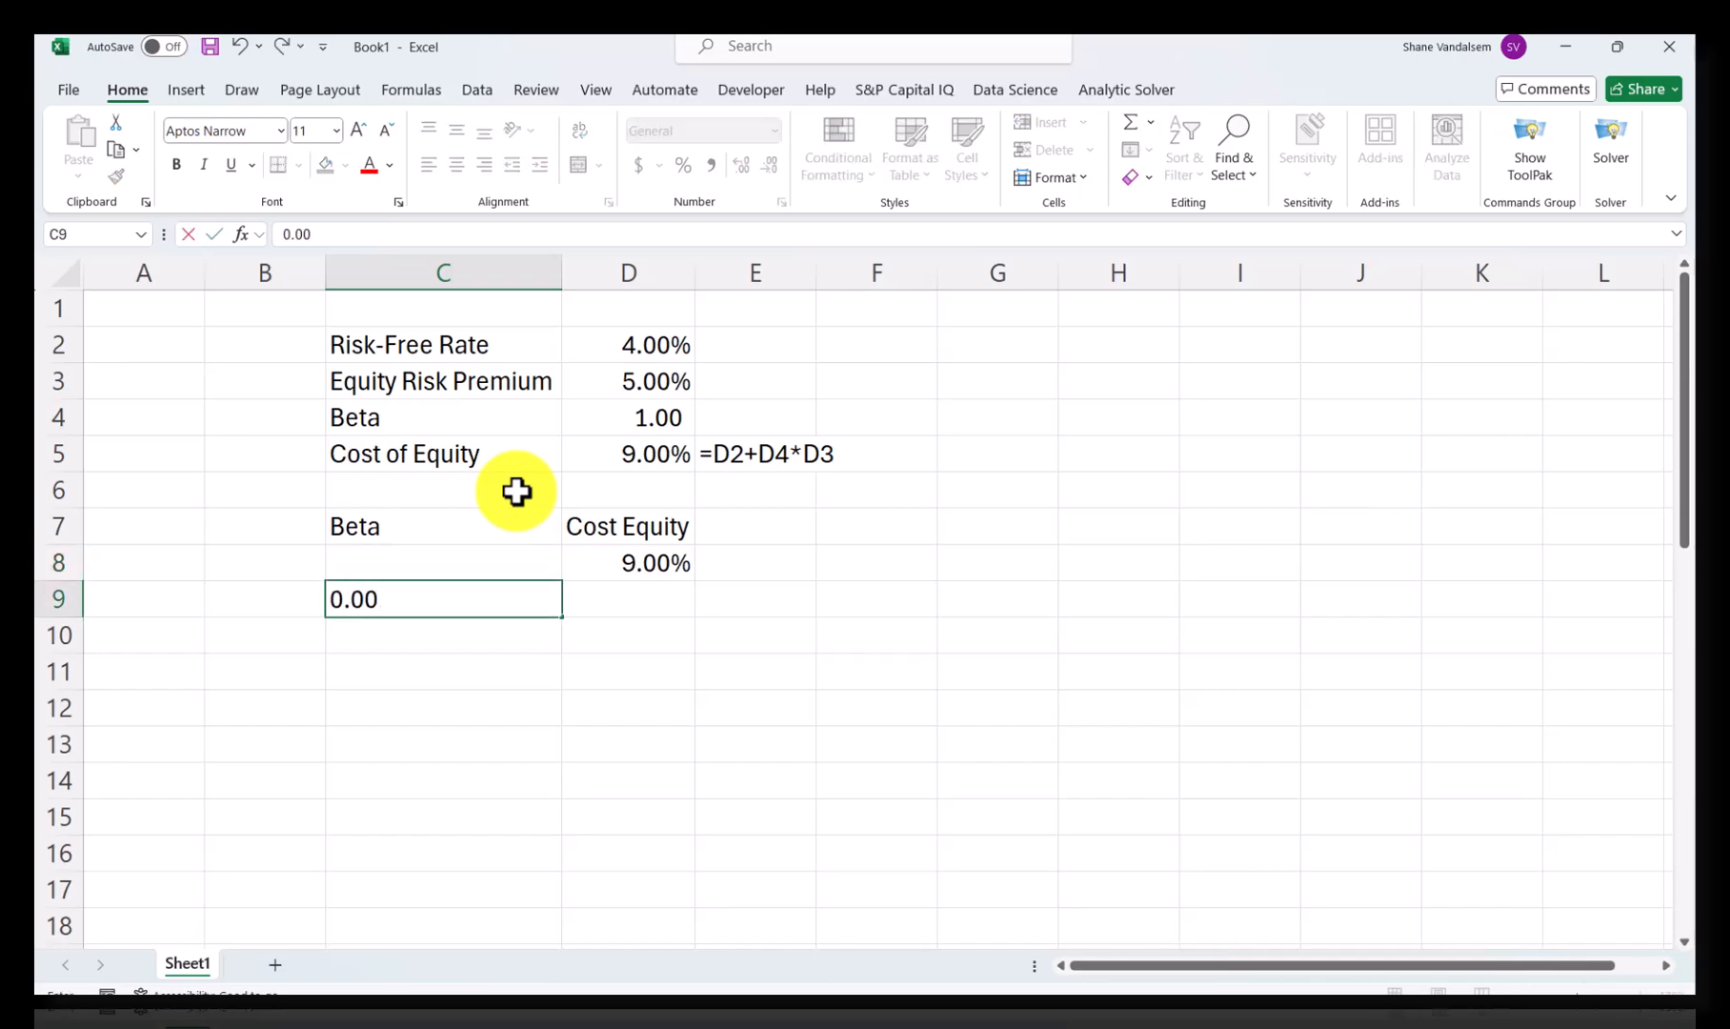
key("Return")
type("0.10")
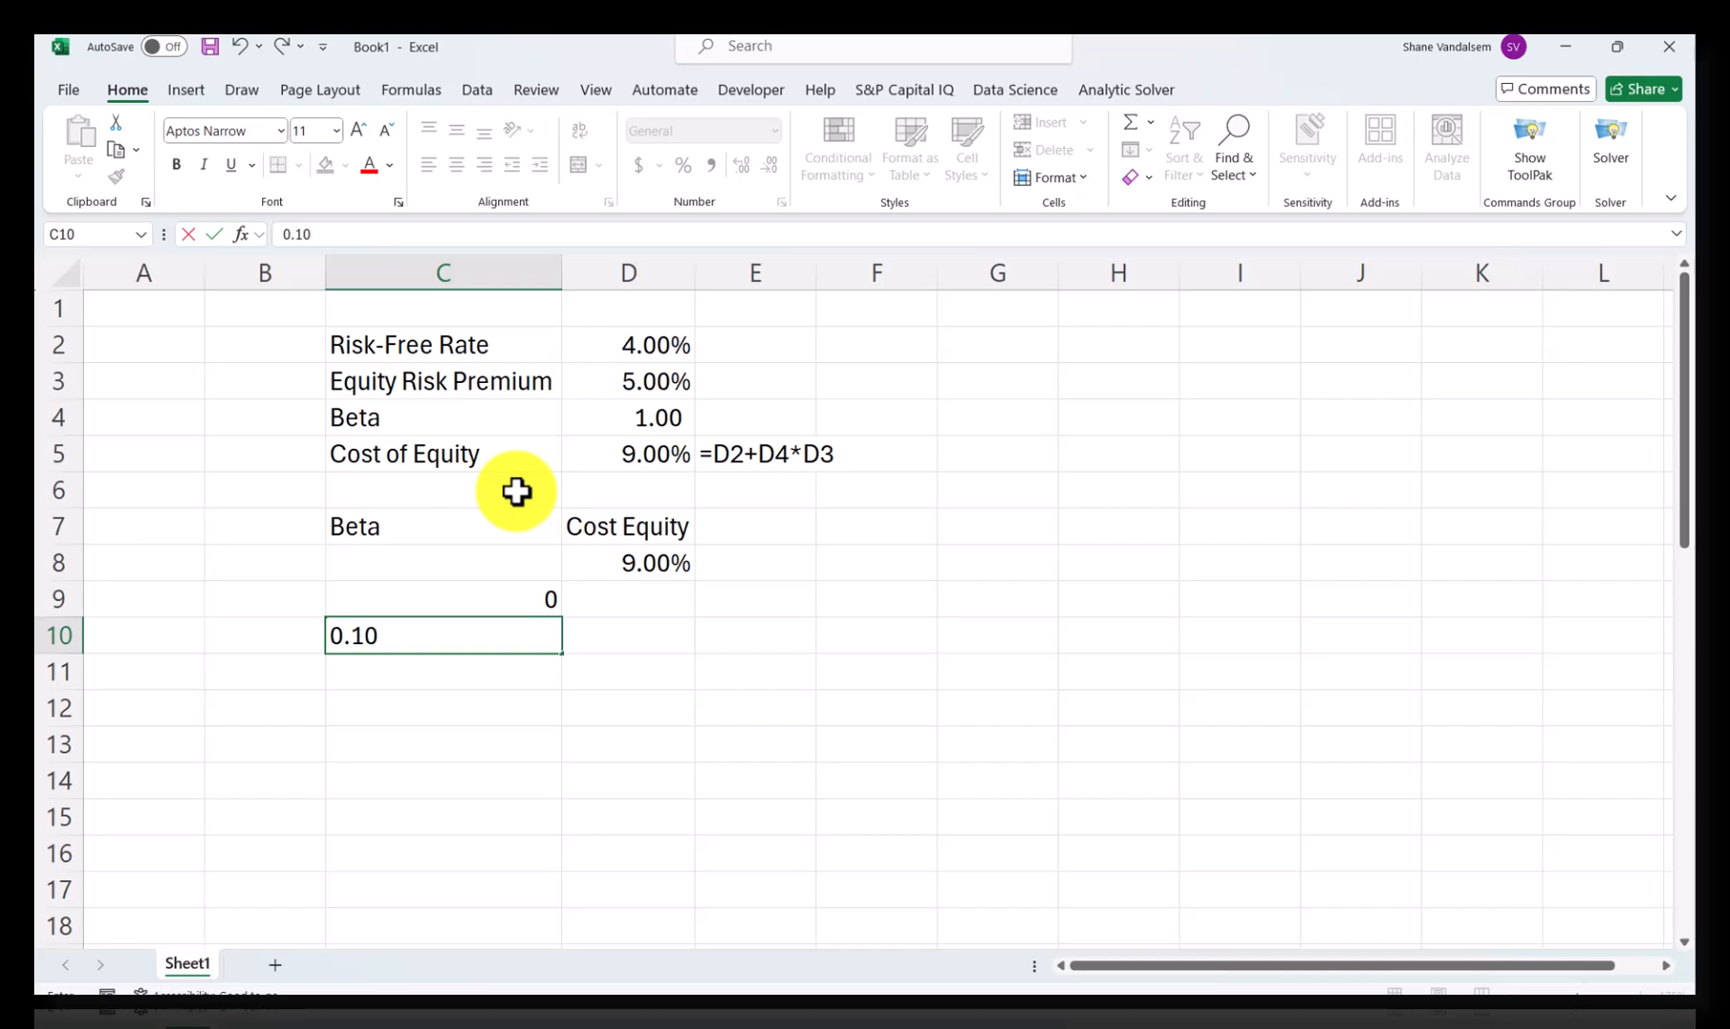
key("Return")
type("0.20")
key("Return")
Step: Extend the beta series from C9:C11 down to C39 so that it ends at 3
left_click(509, 598)
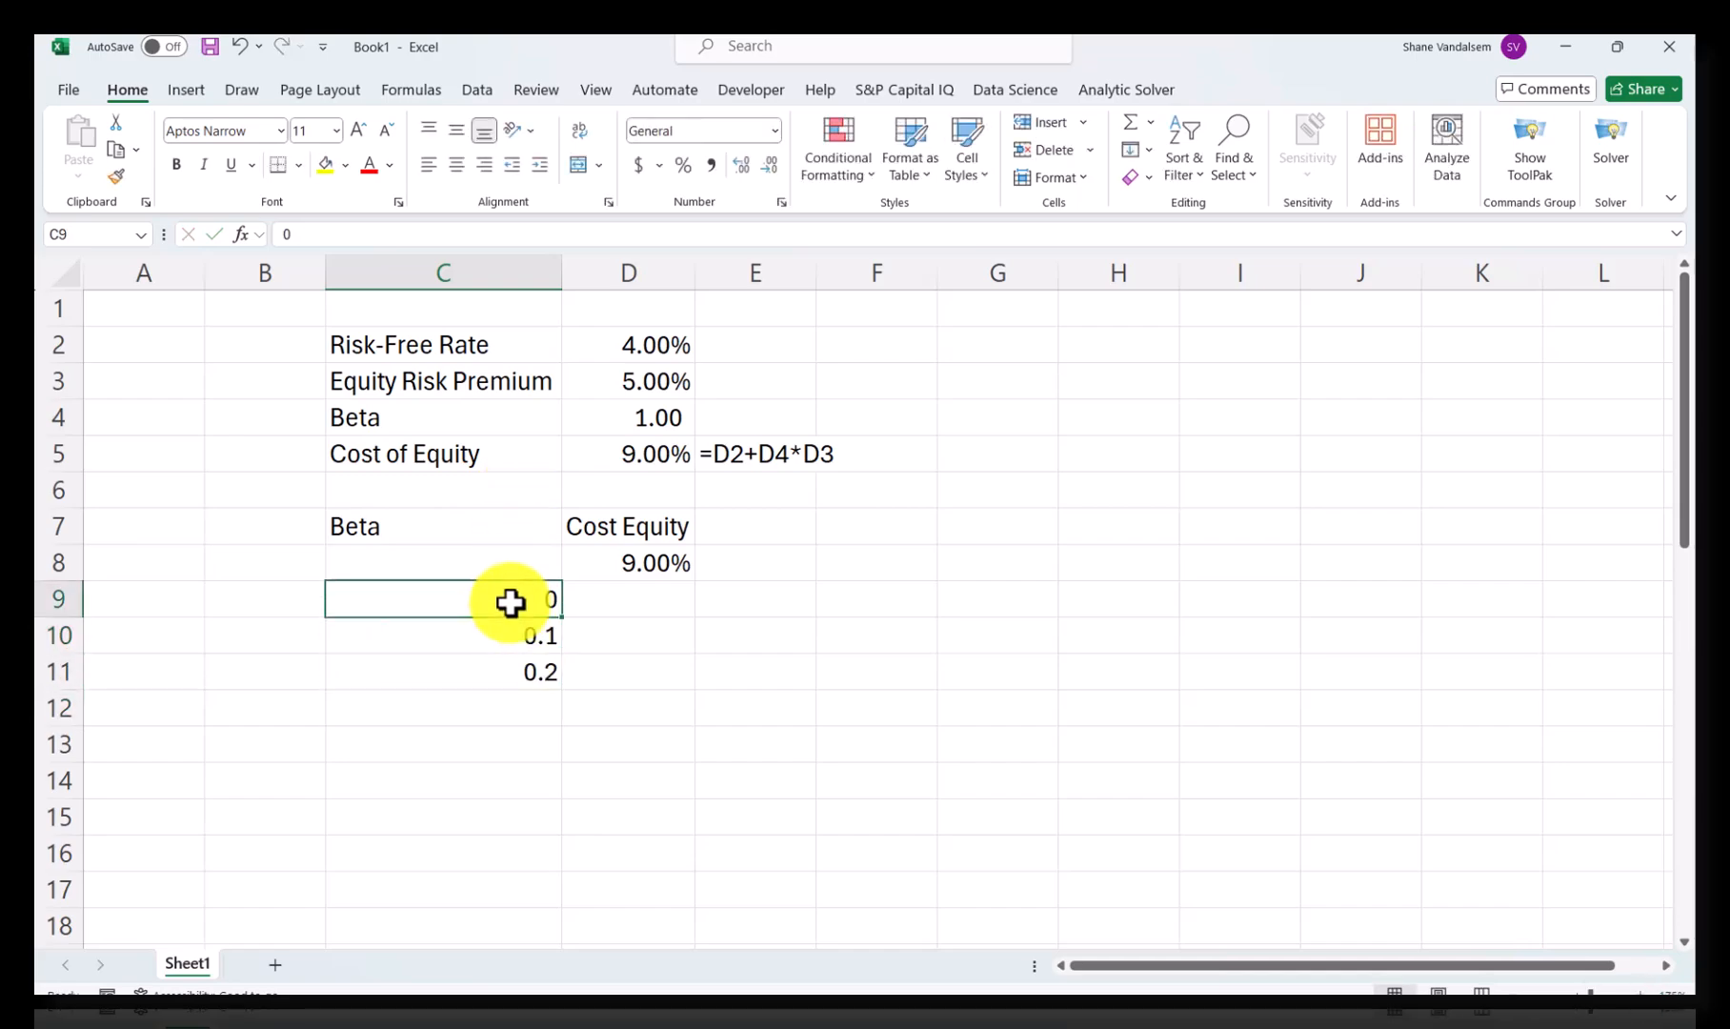
left_click(510, 493)
left_click_drag(512, 596, 564, 907)
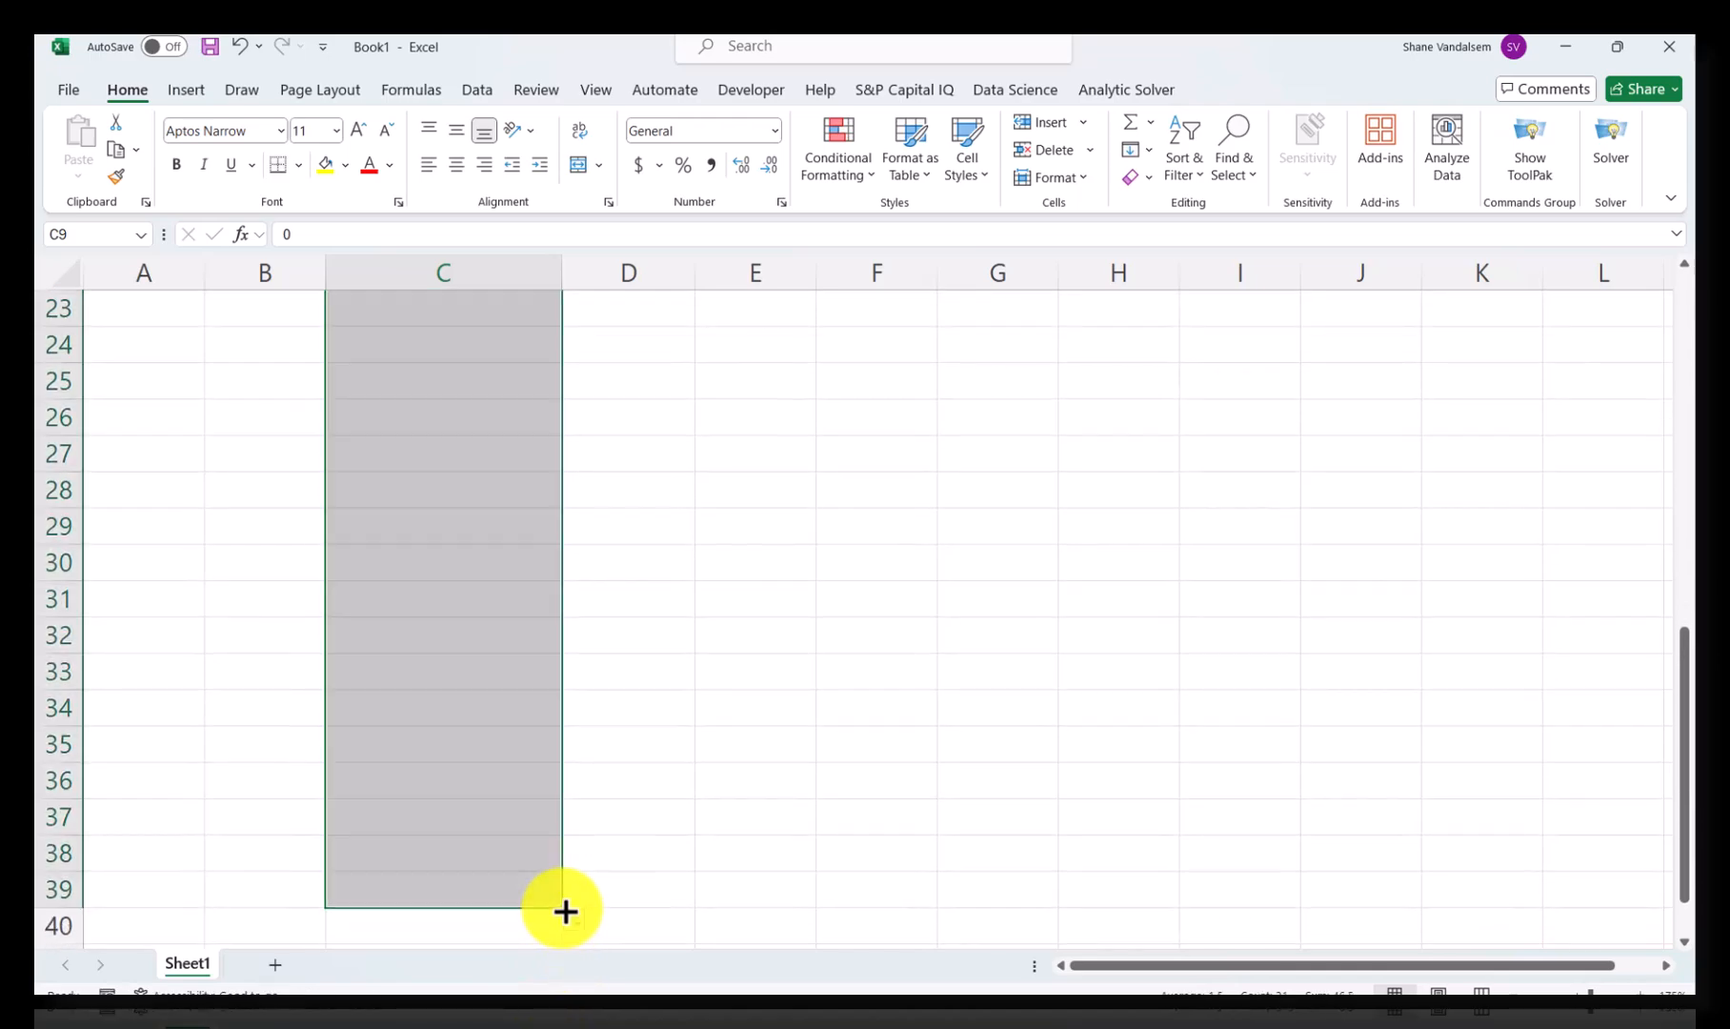
scroll(476, 640, "up", 7)
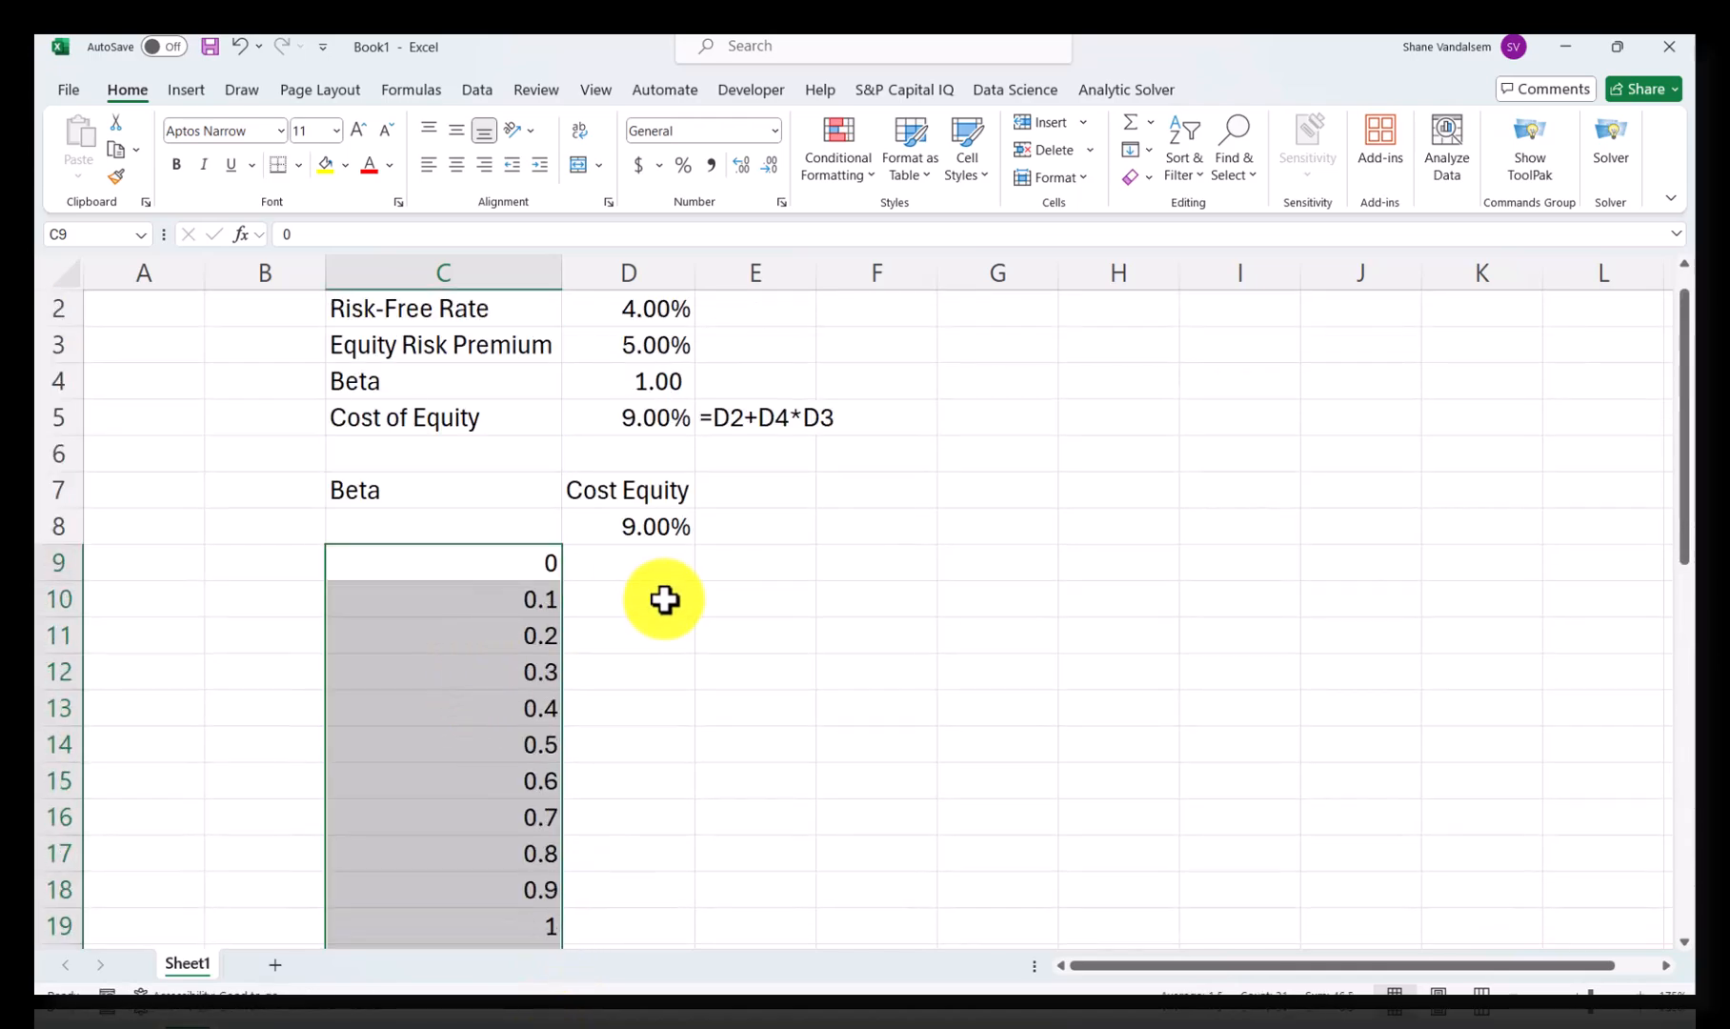
Step: Start a What-If Analysis data table on the range C8:D39
left_click(664, 569)
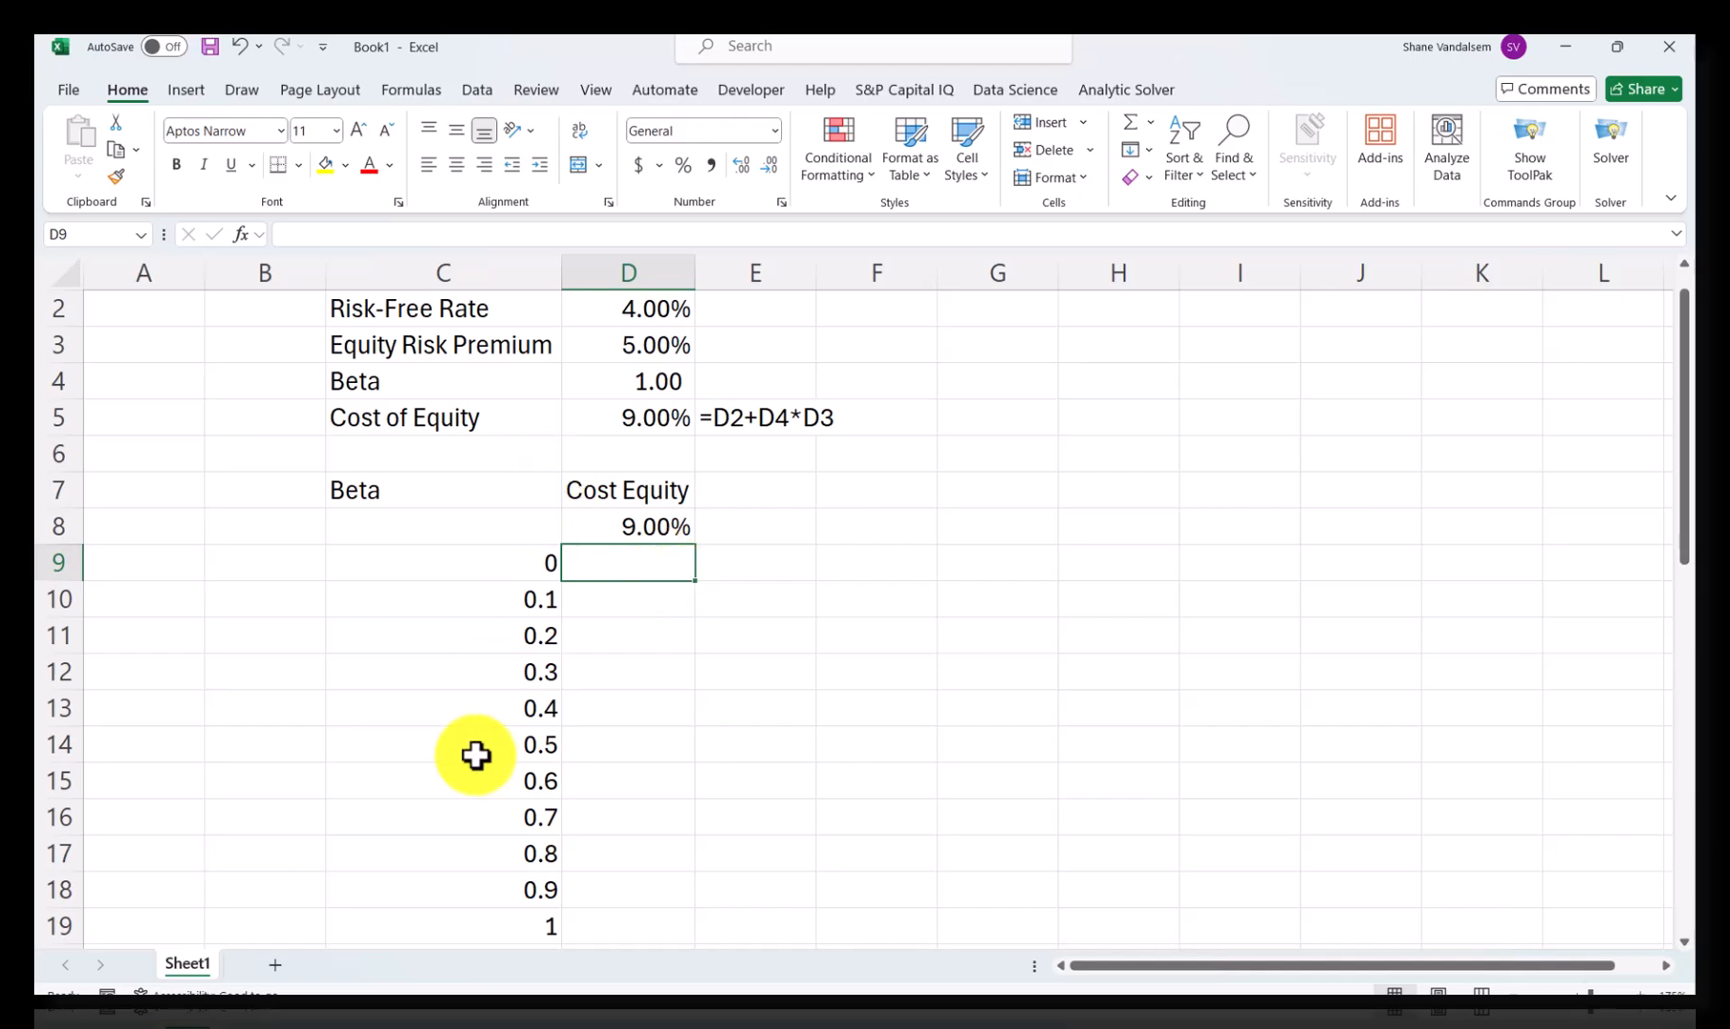
left_click(636, 529)
left_click(643, 600)
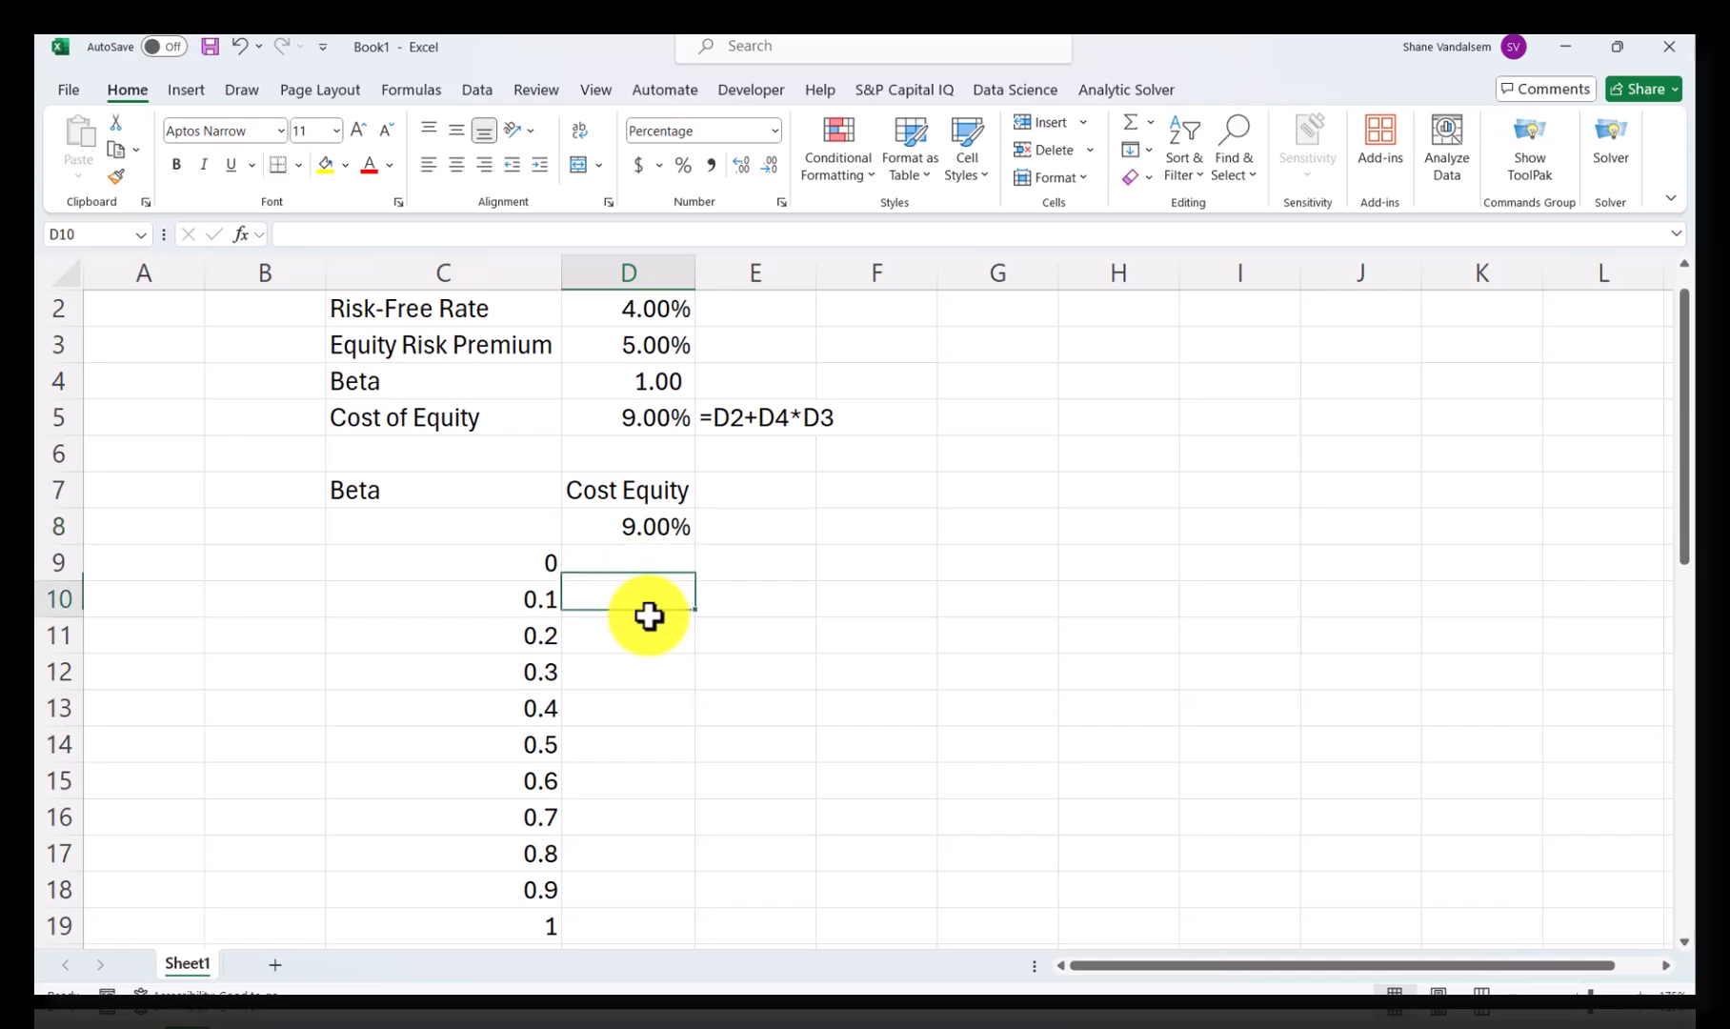
left_click_drag(524, 524, 651, 941)
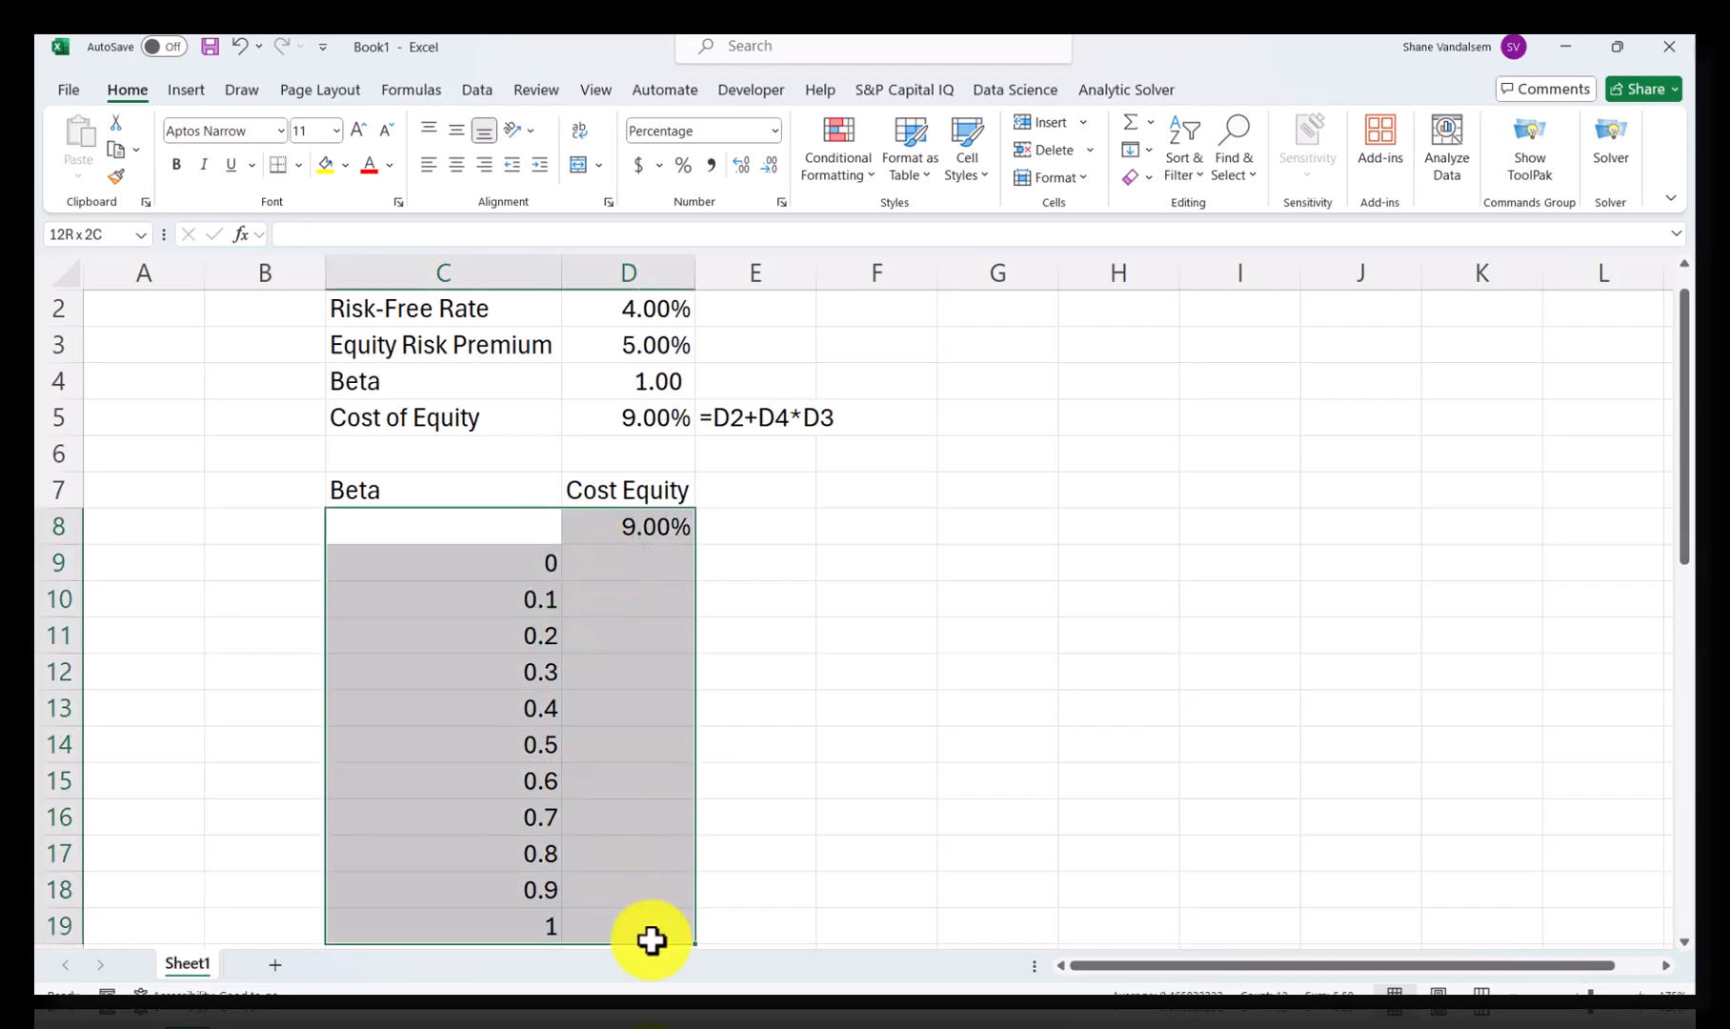
left_click_drag(652, 941, 660, 883)
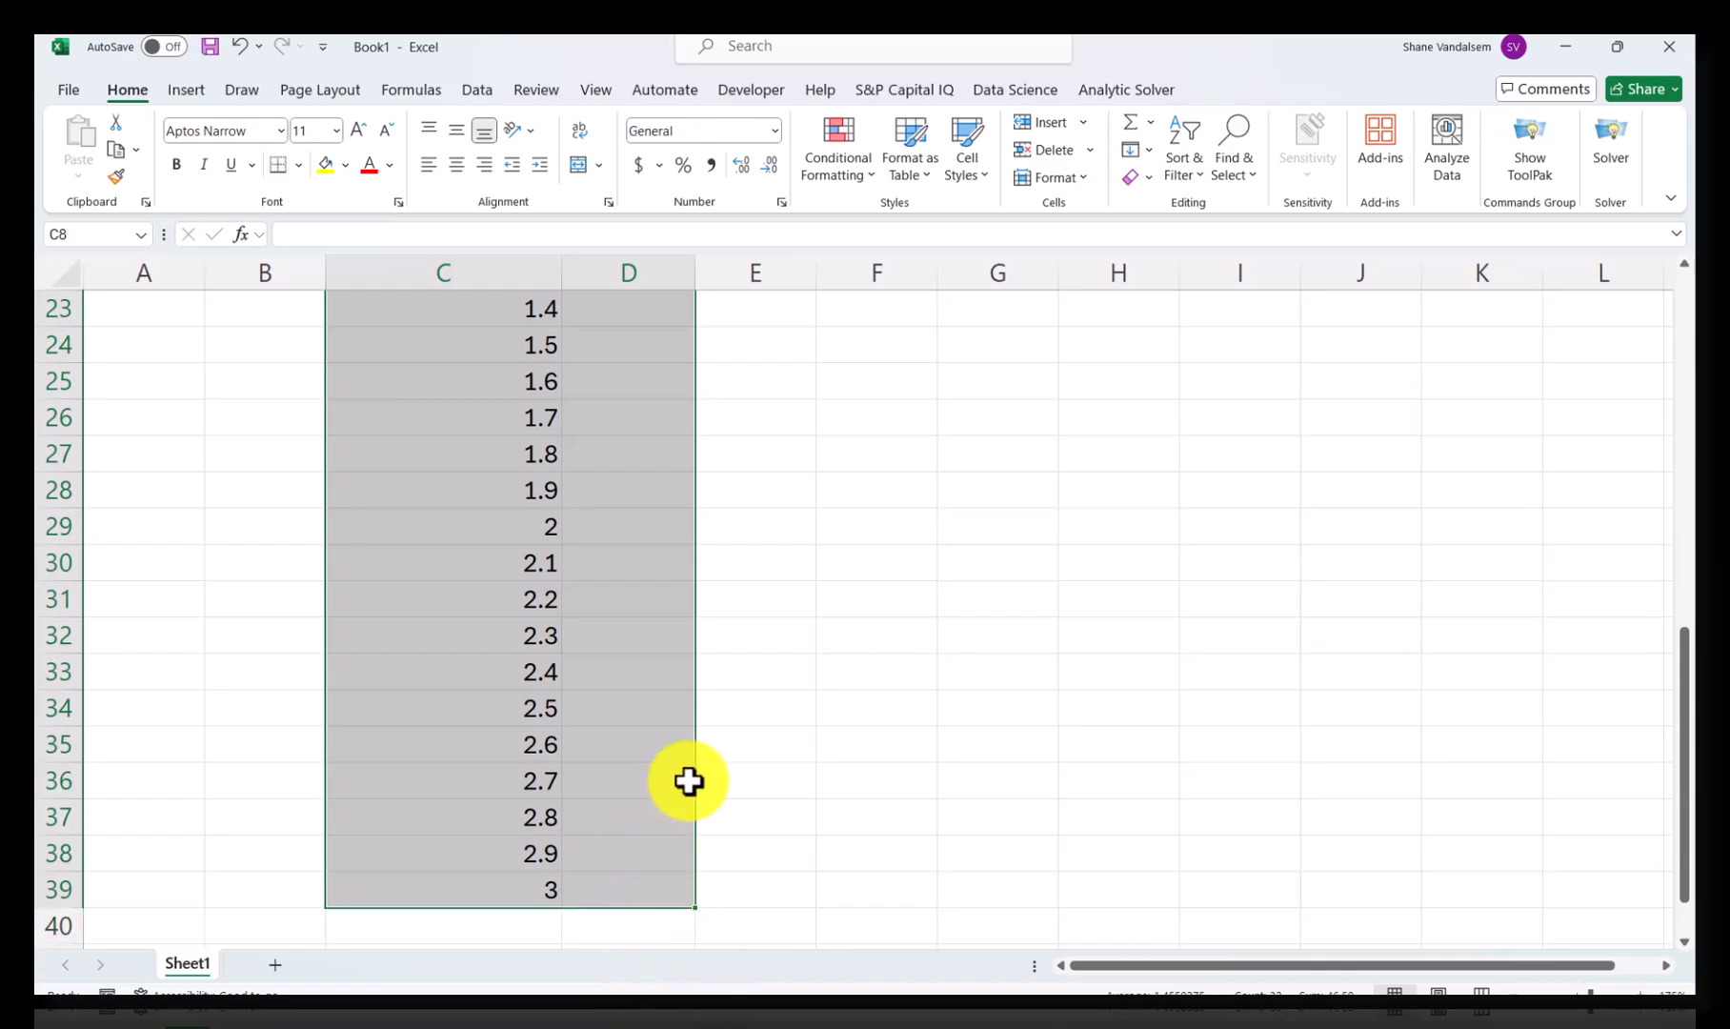
scroll(688, 780, "up", 8)
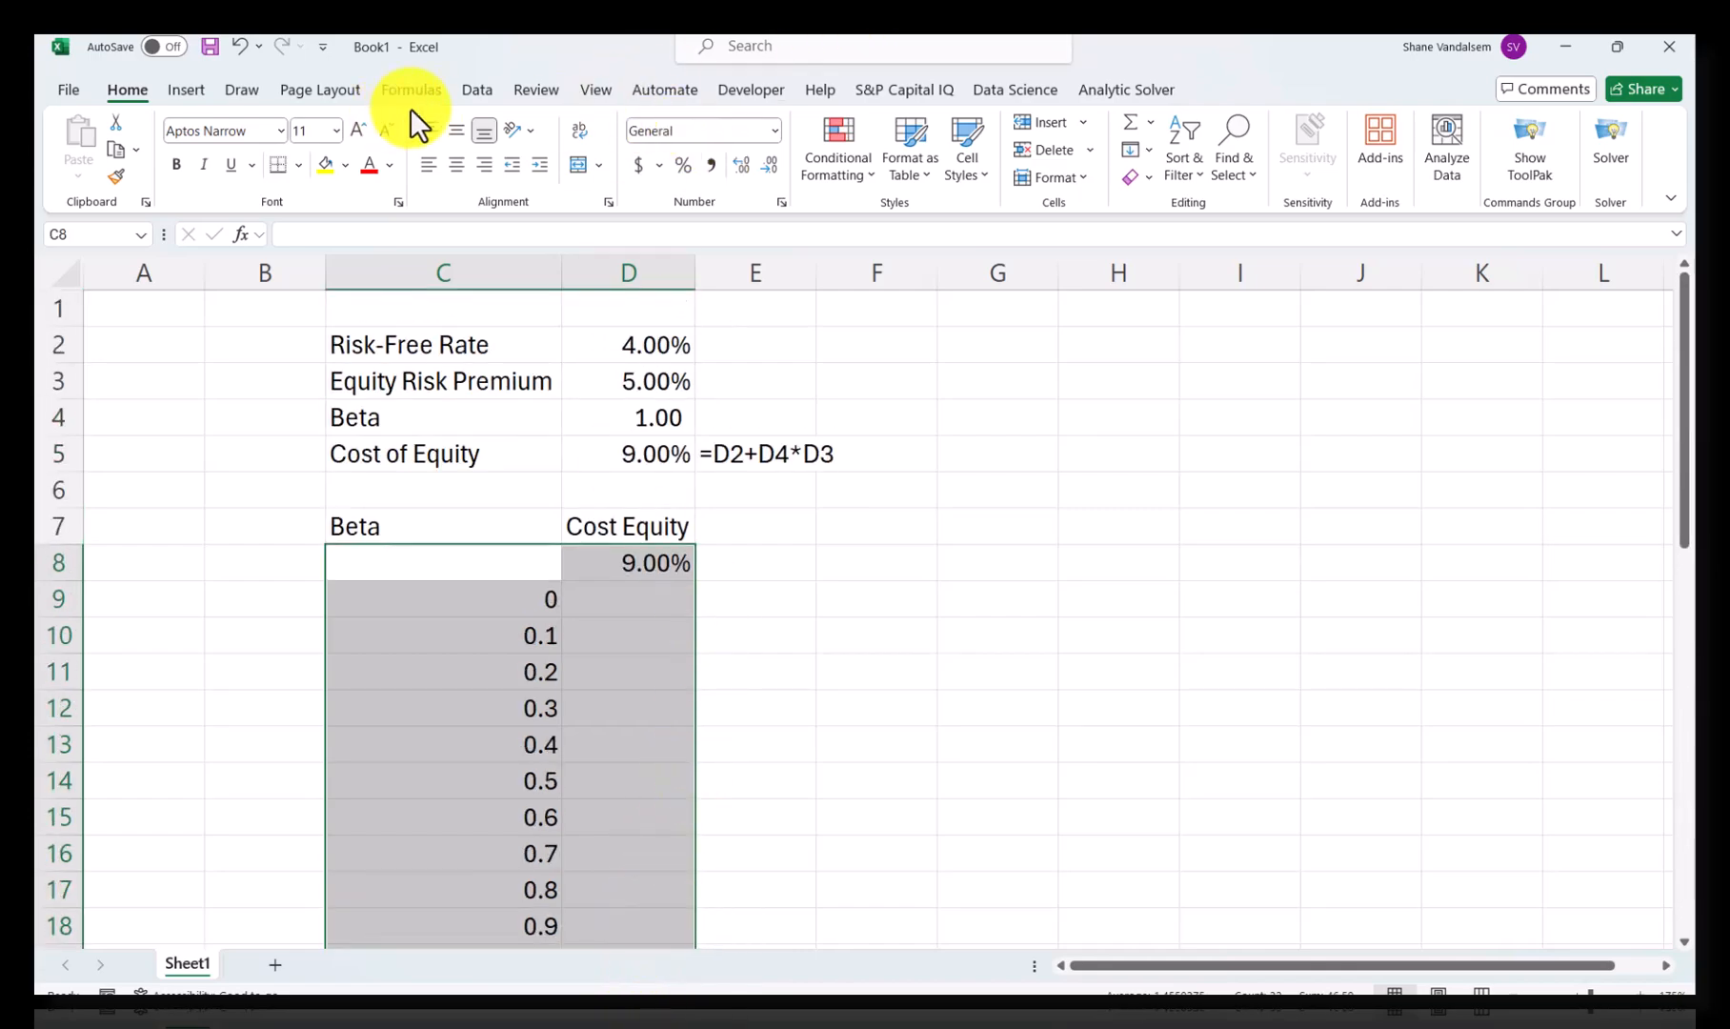
left_click(469, 92)
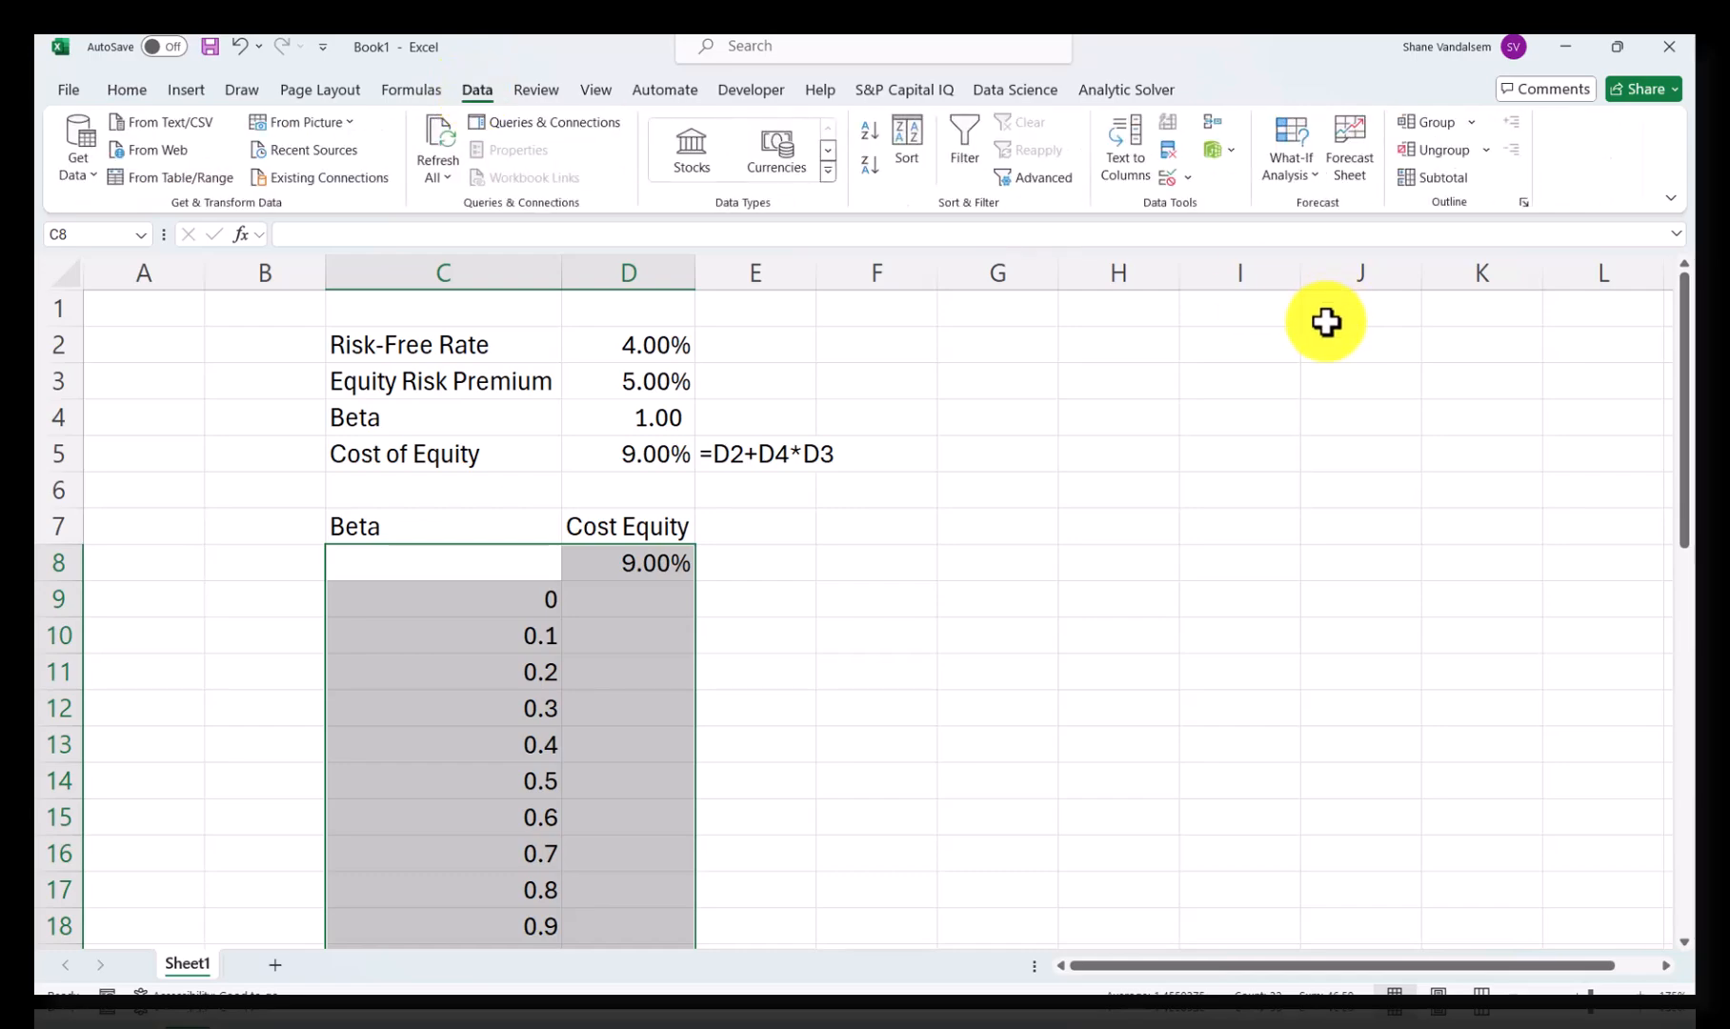
left_click(1296, 159)
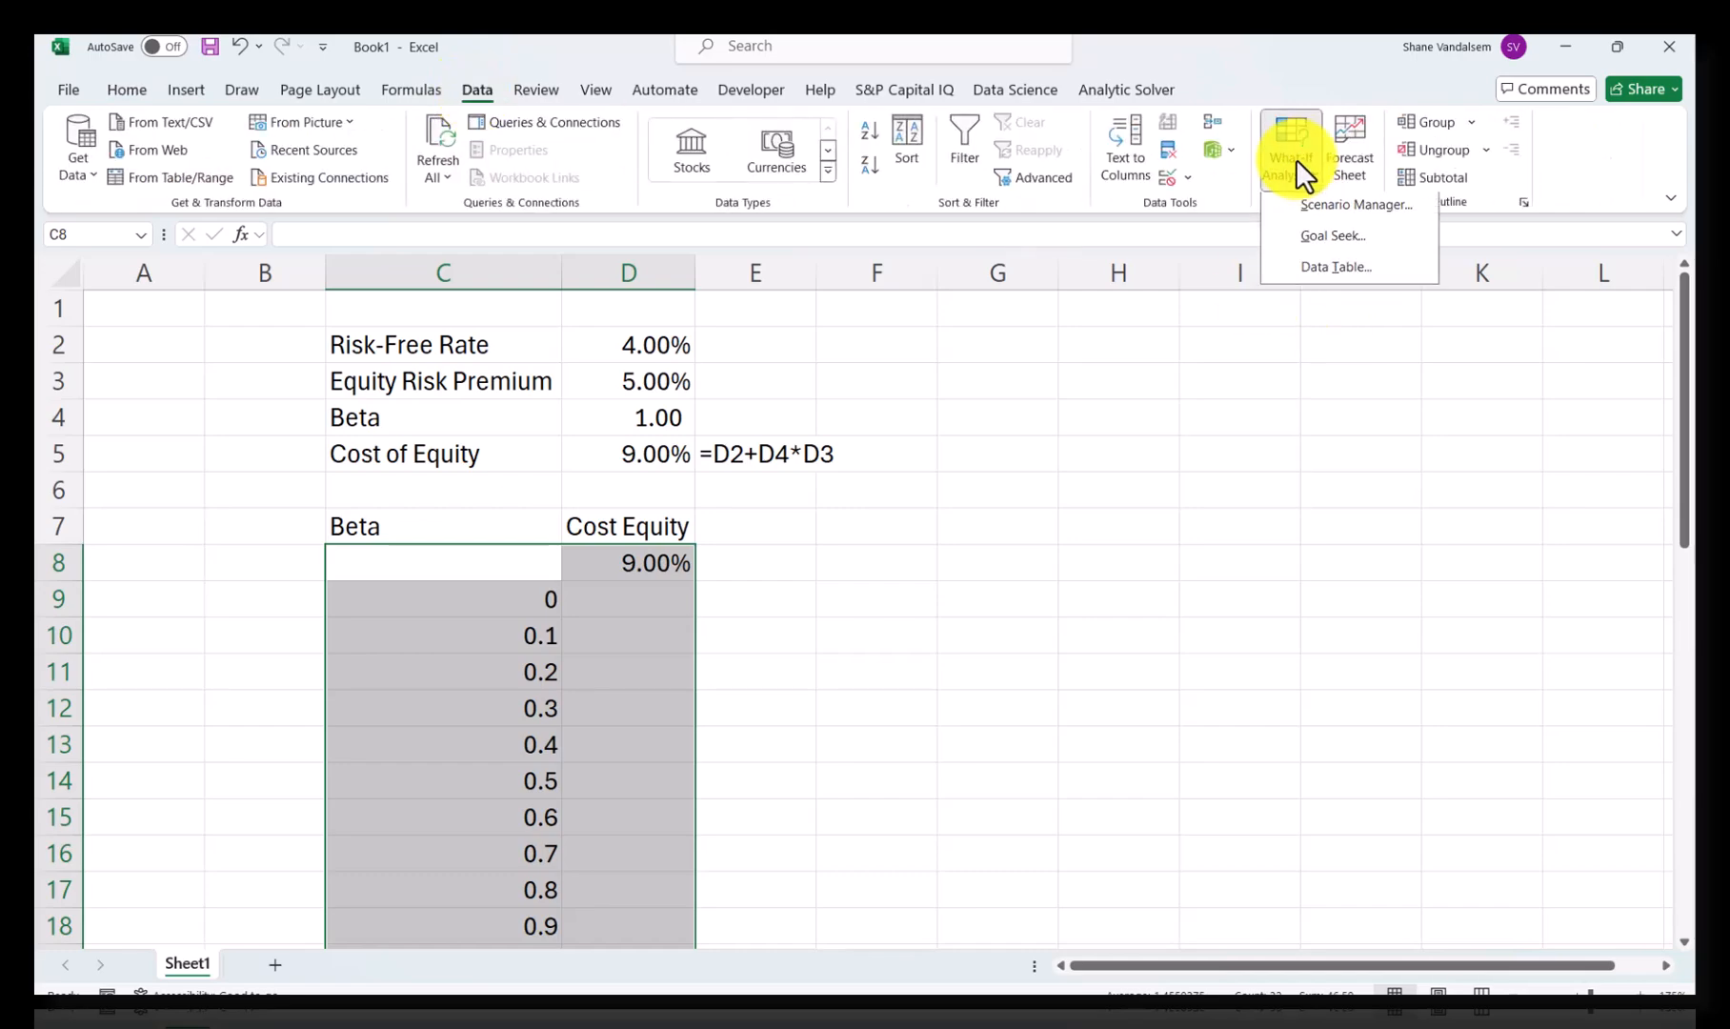
left_click(1339, 270)
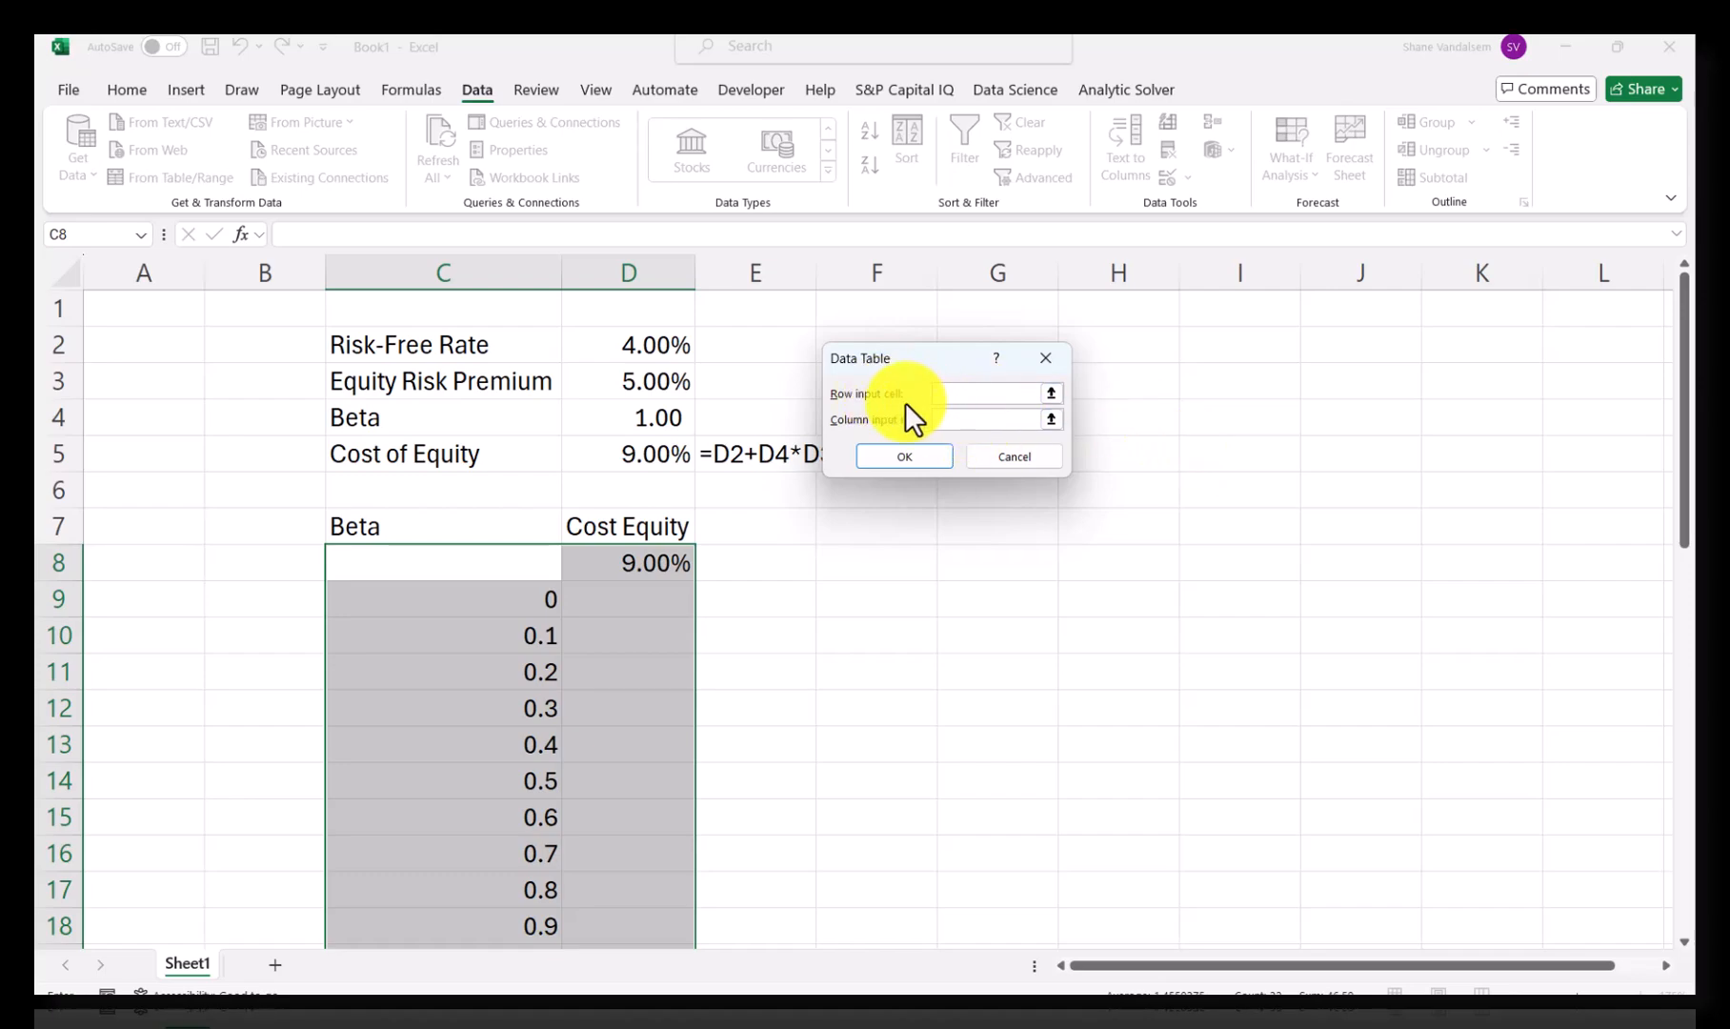
Step: Use the beta cell D4 as the column input cell and create the data table
left_click(963, 420)
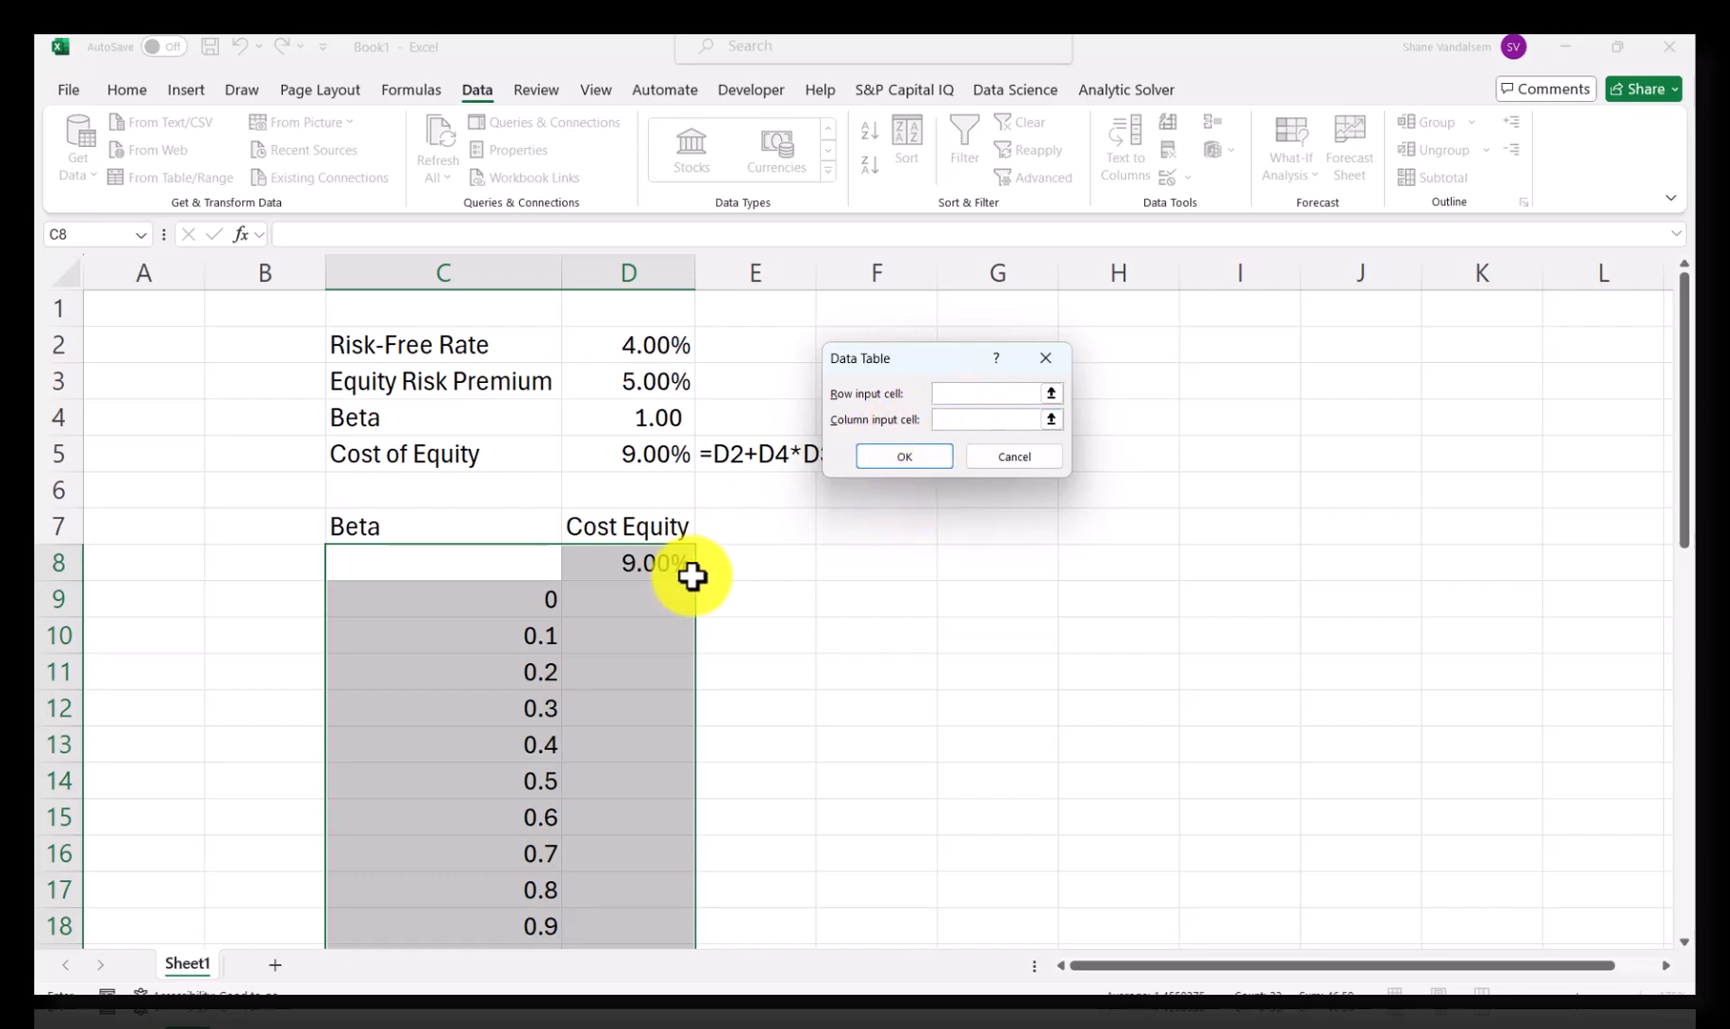
left_click(961, 420)
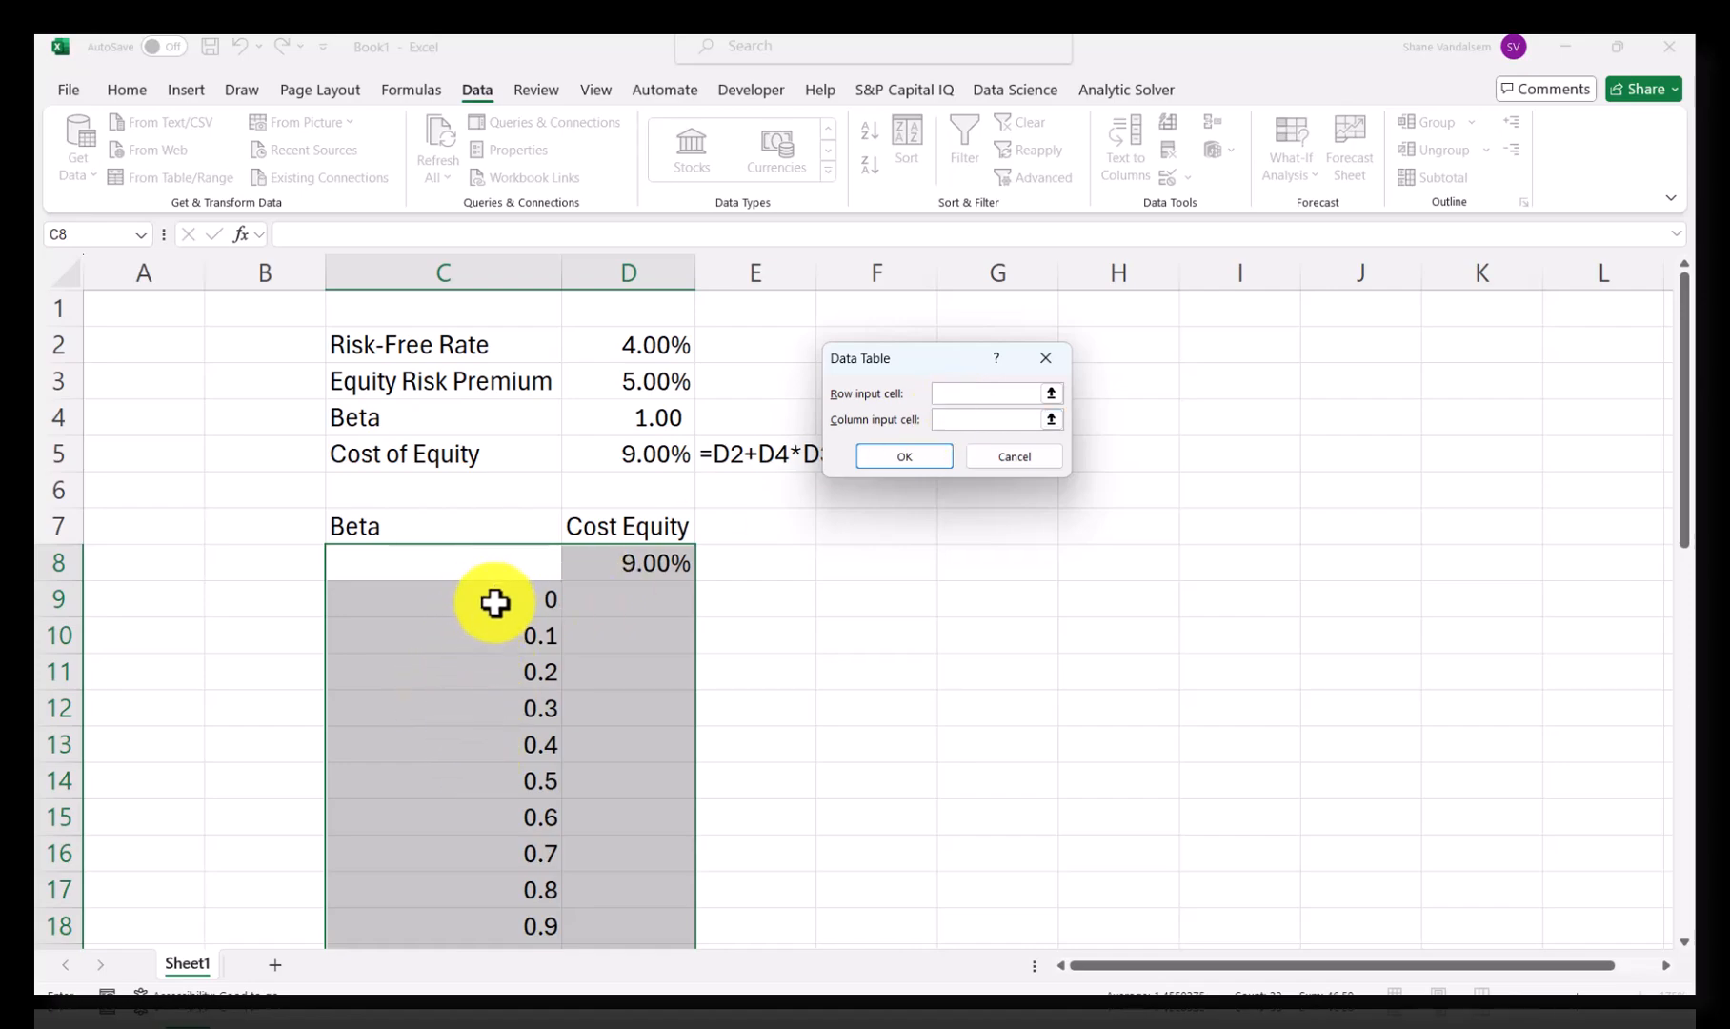
left_click(674, 419)
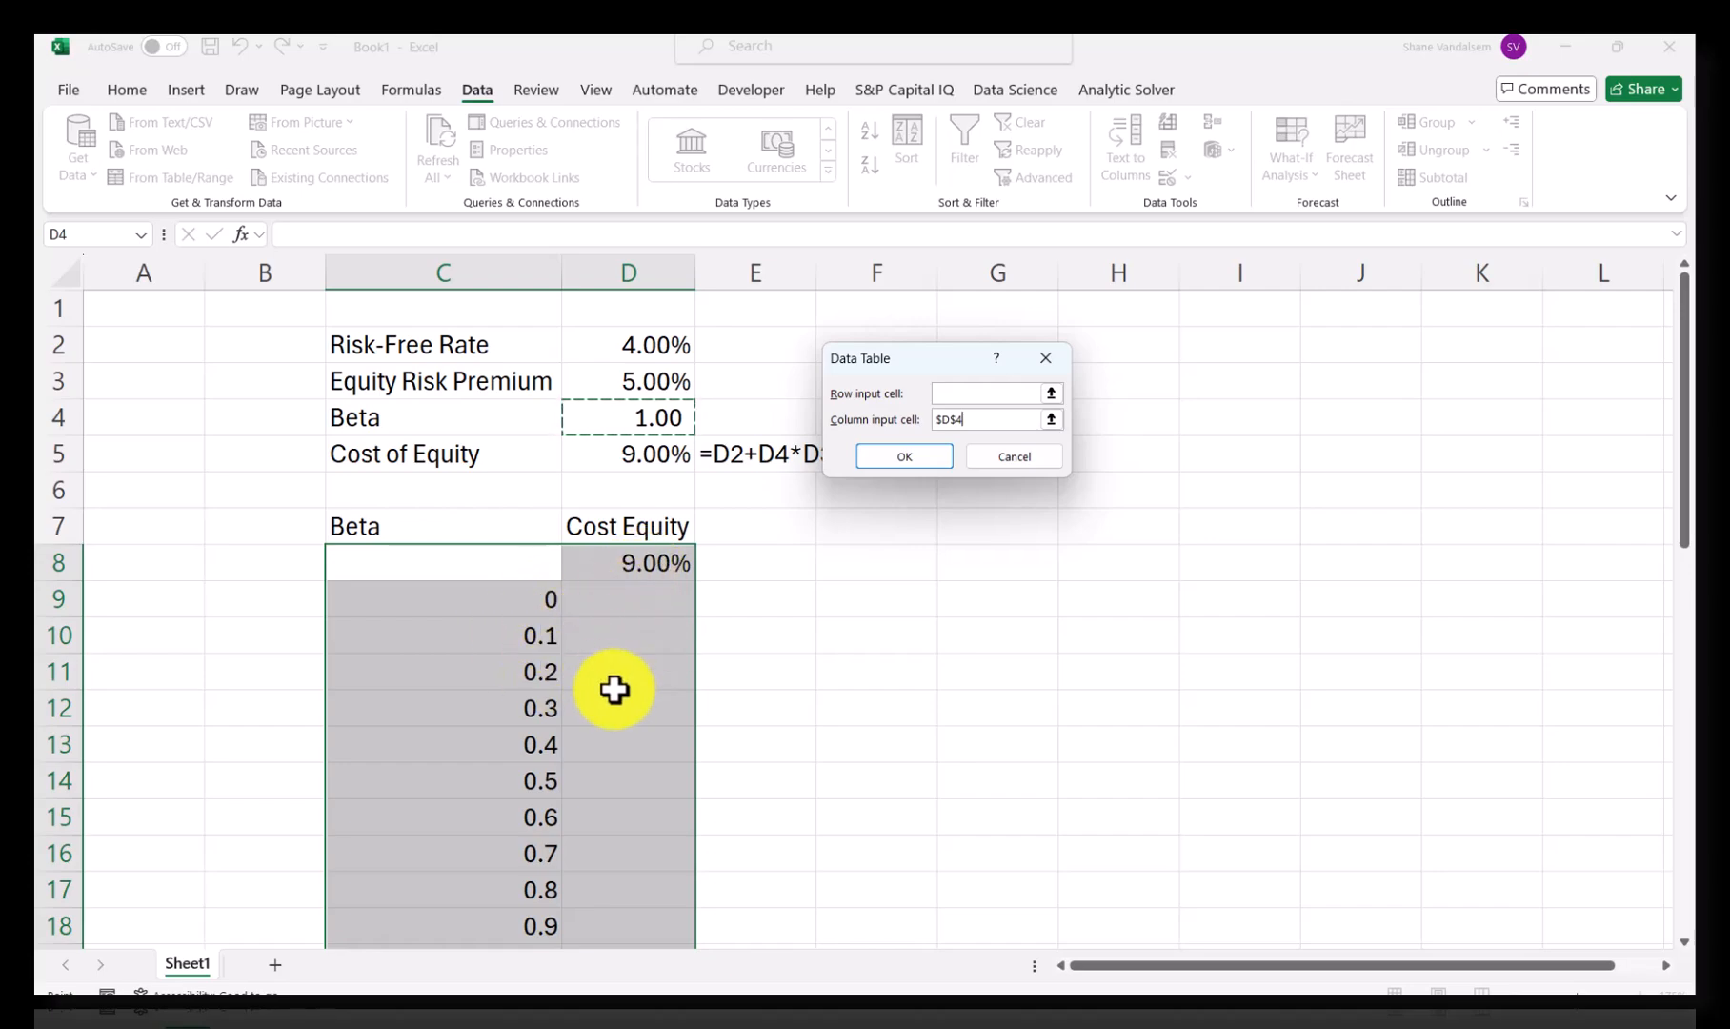
left_click(883, 456)
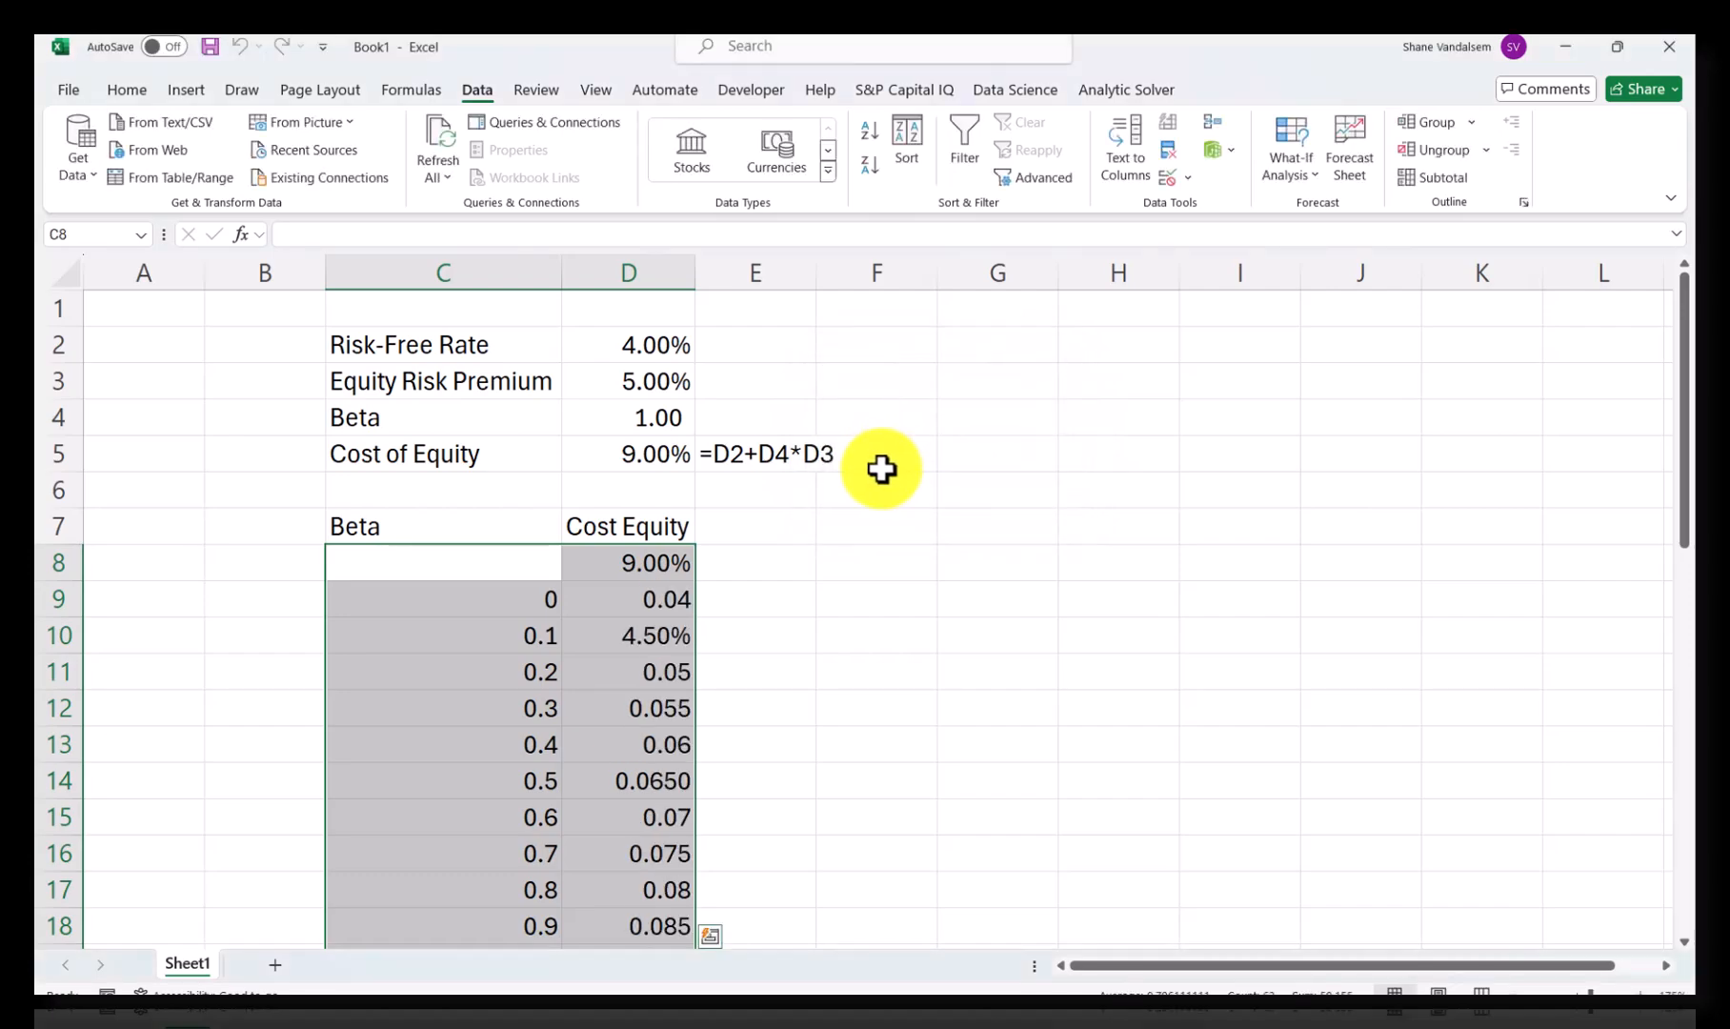
Step: Format the data table results in D9:D39 as percentages with two decimal places
left_click(678, 606)
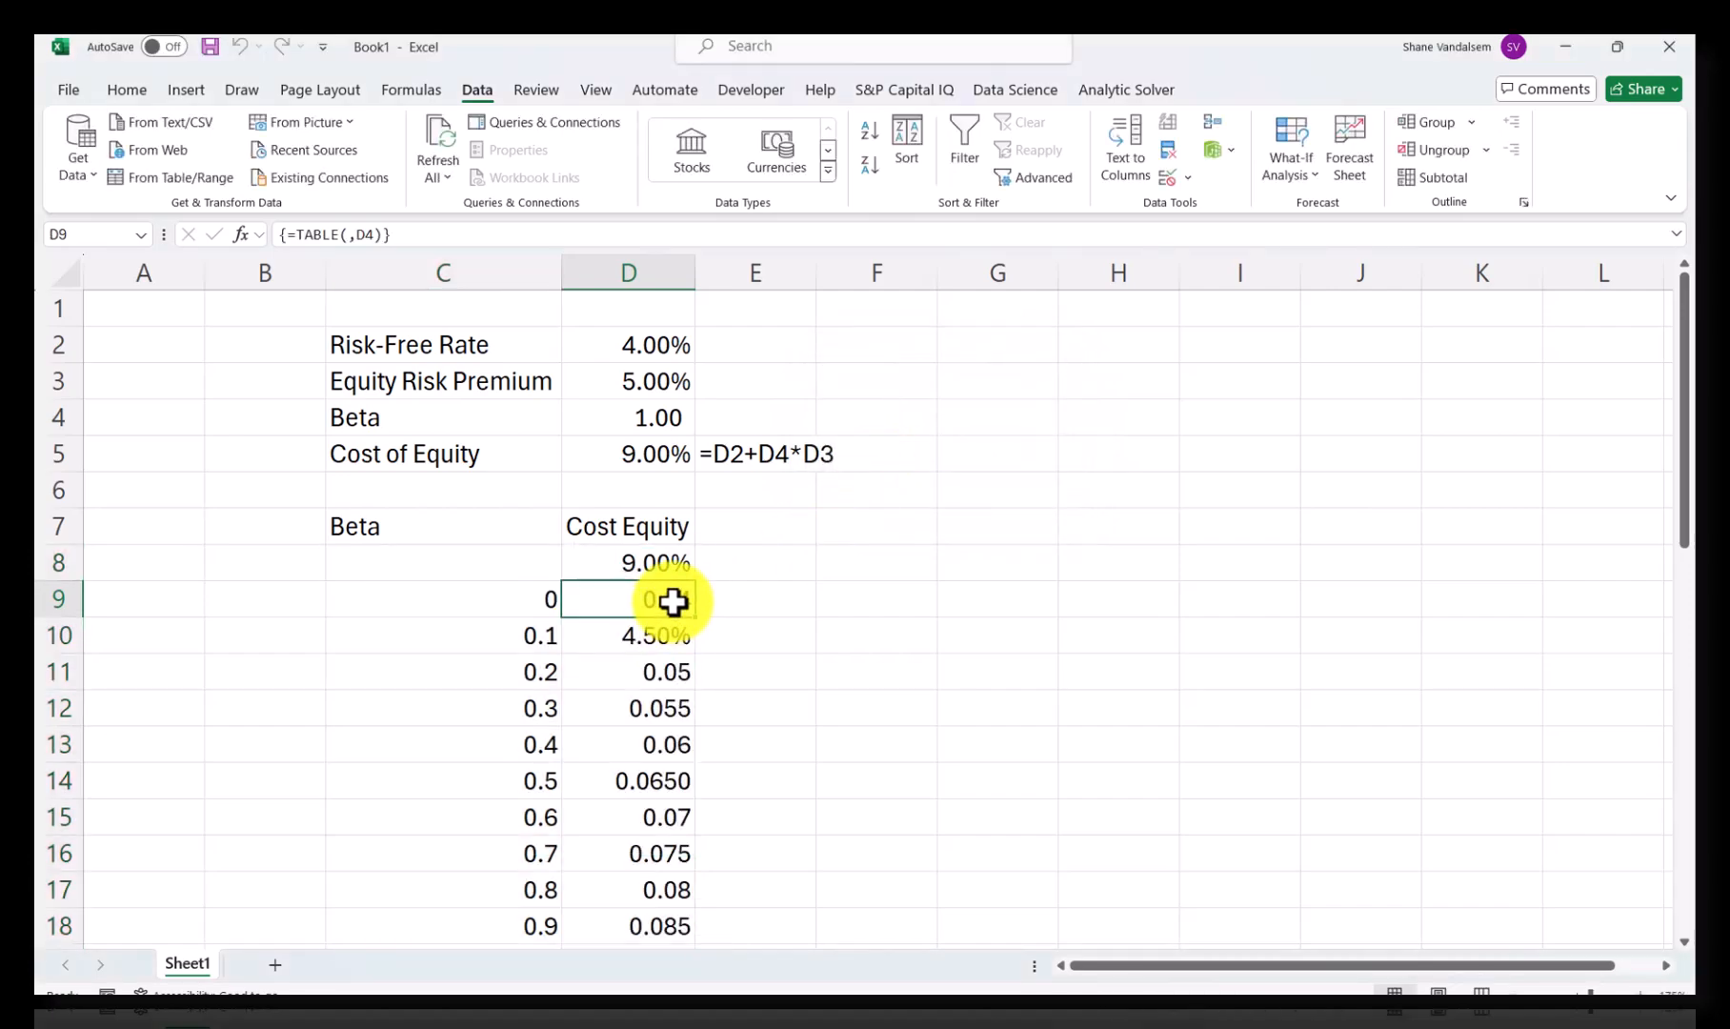
left_click_drag(678, 605, 701, 838)
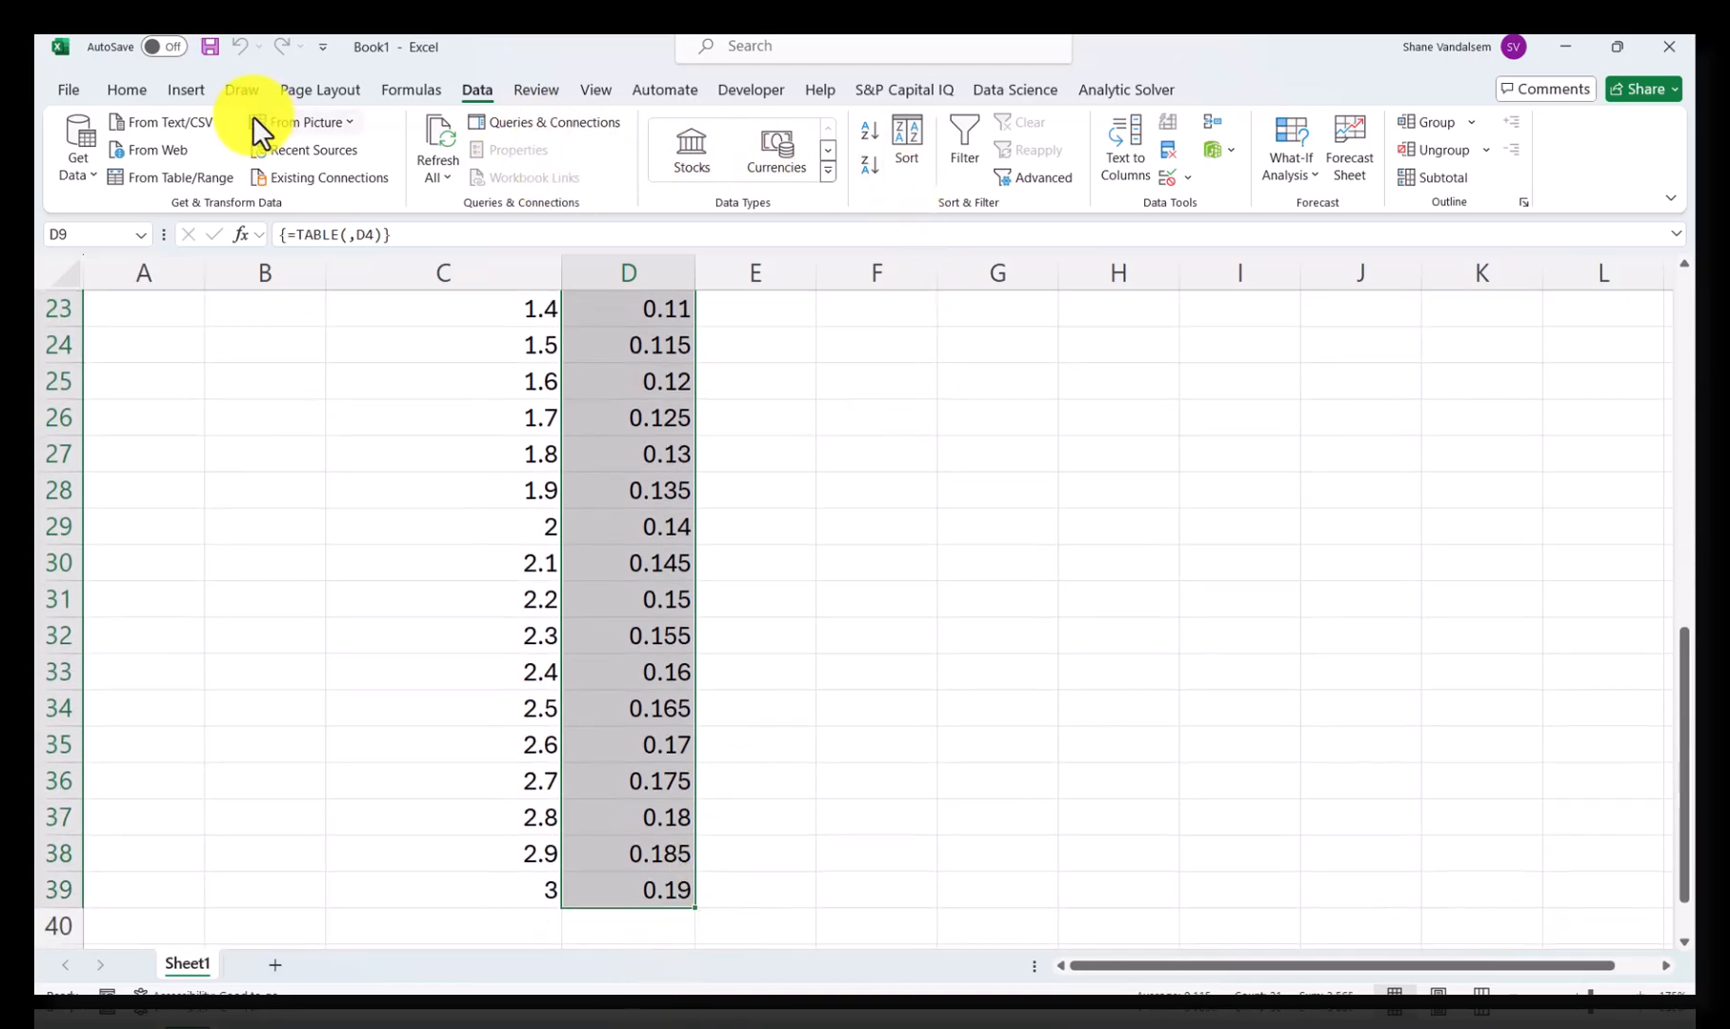
left_click(134, 89)
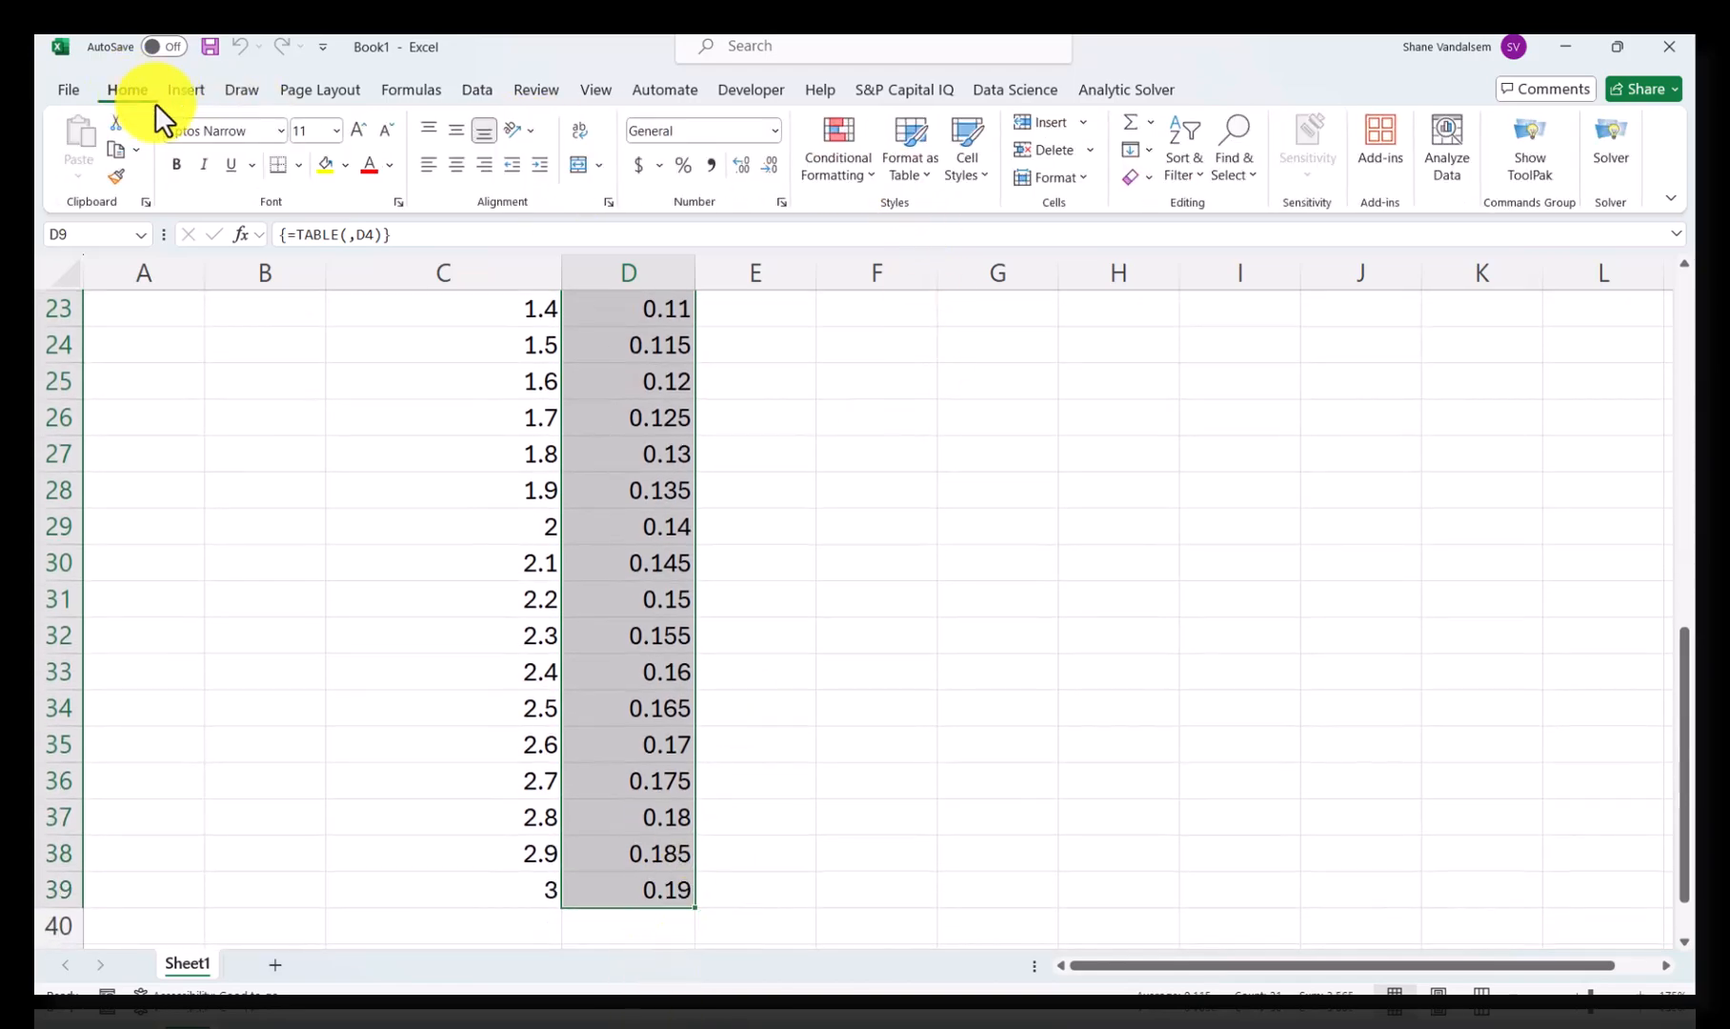
left_click(681, 165)
left_click(741, 166)
left_click(740, 166)
left_click(779, 632)
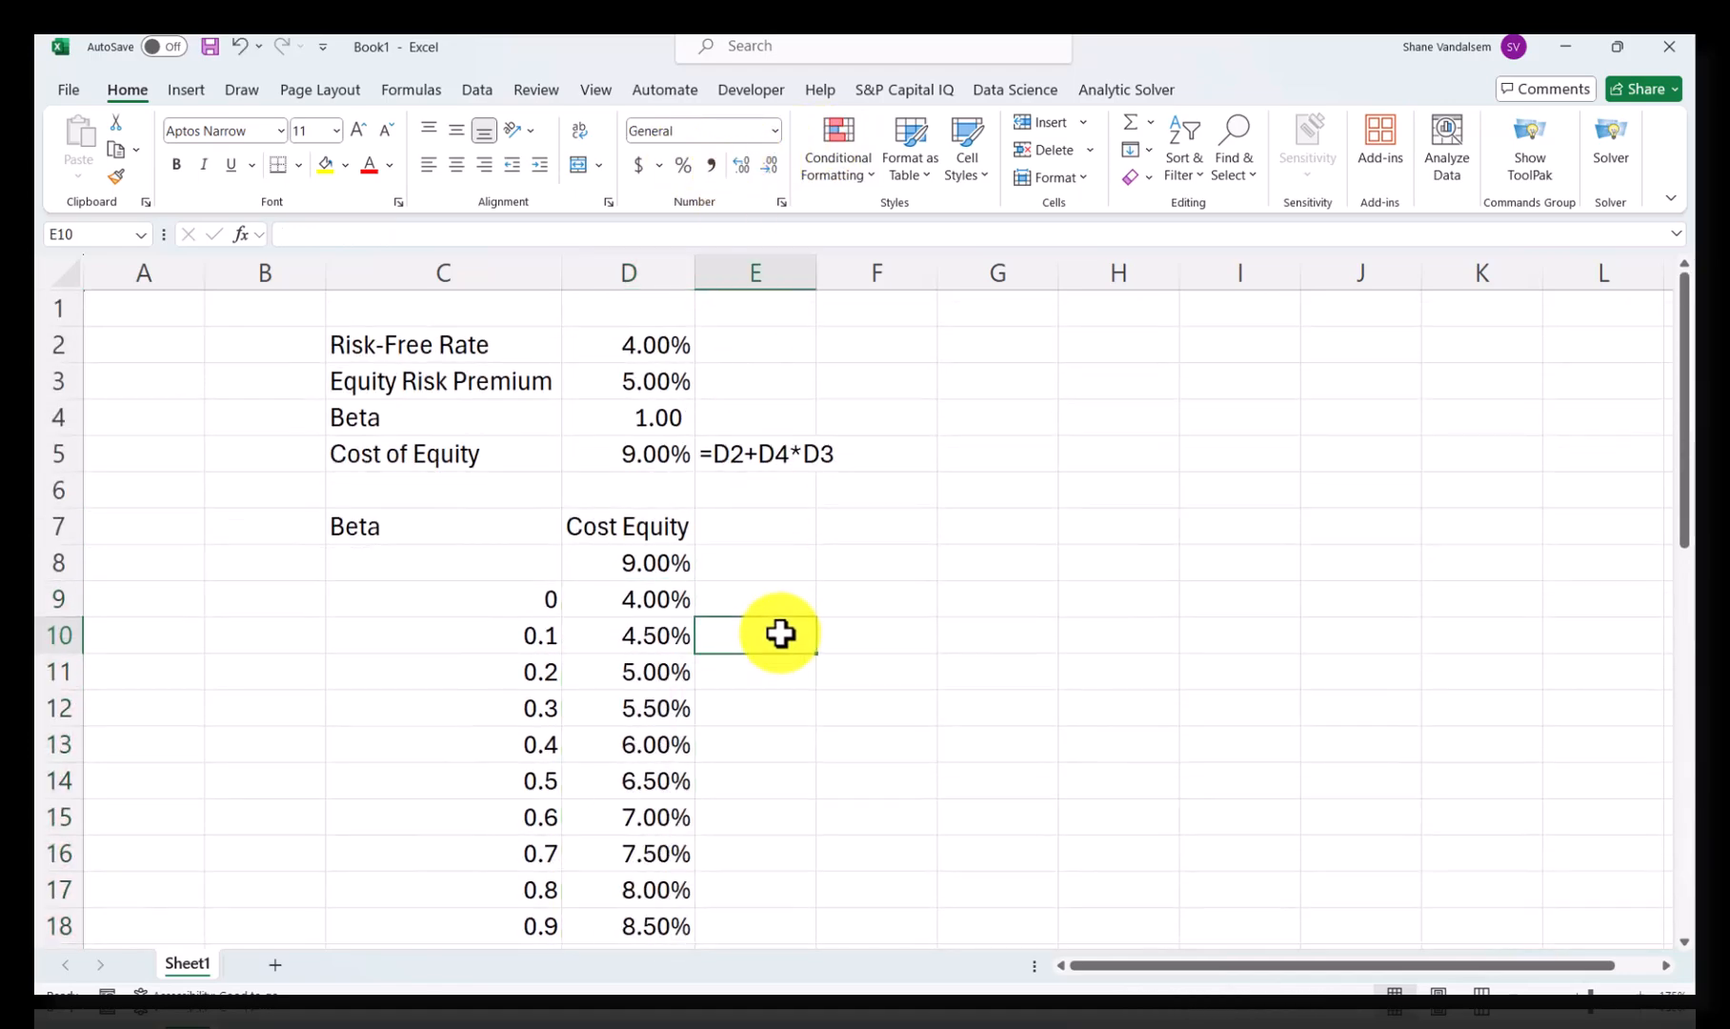
Step: Review the cost of equity results for the full range of betas in the data table
scroll(776, 621, "down", 3)
scroll(777, 621, "down", 5)
scroll(772, 614, "up", 8)
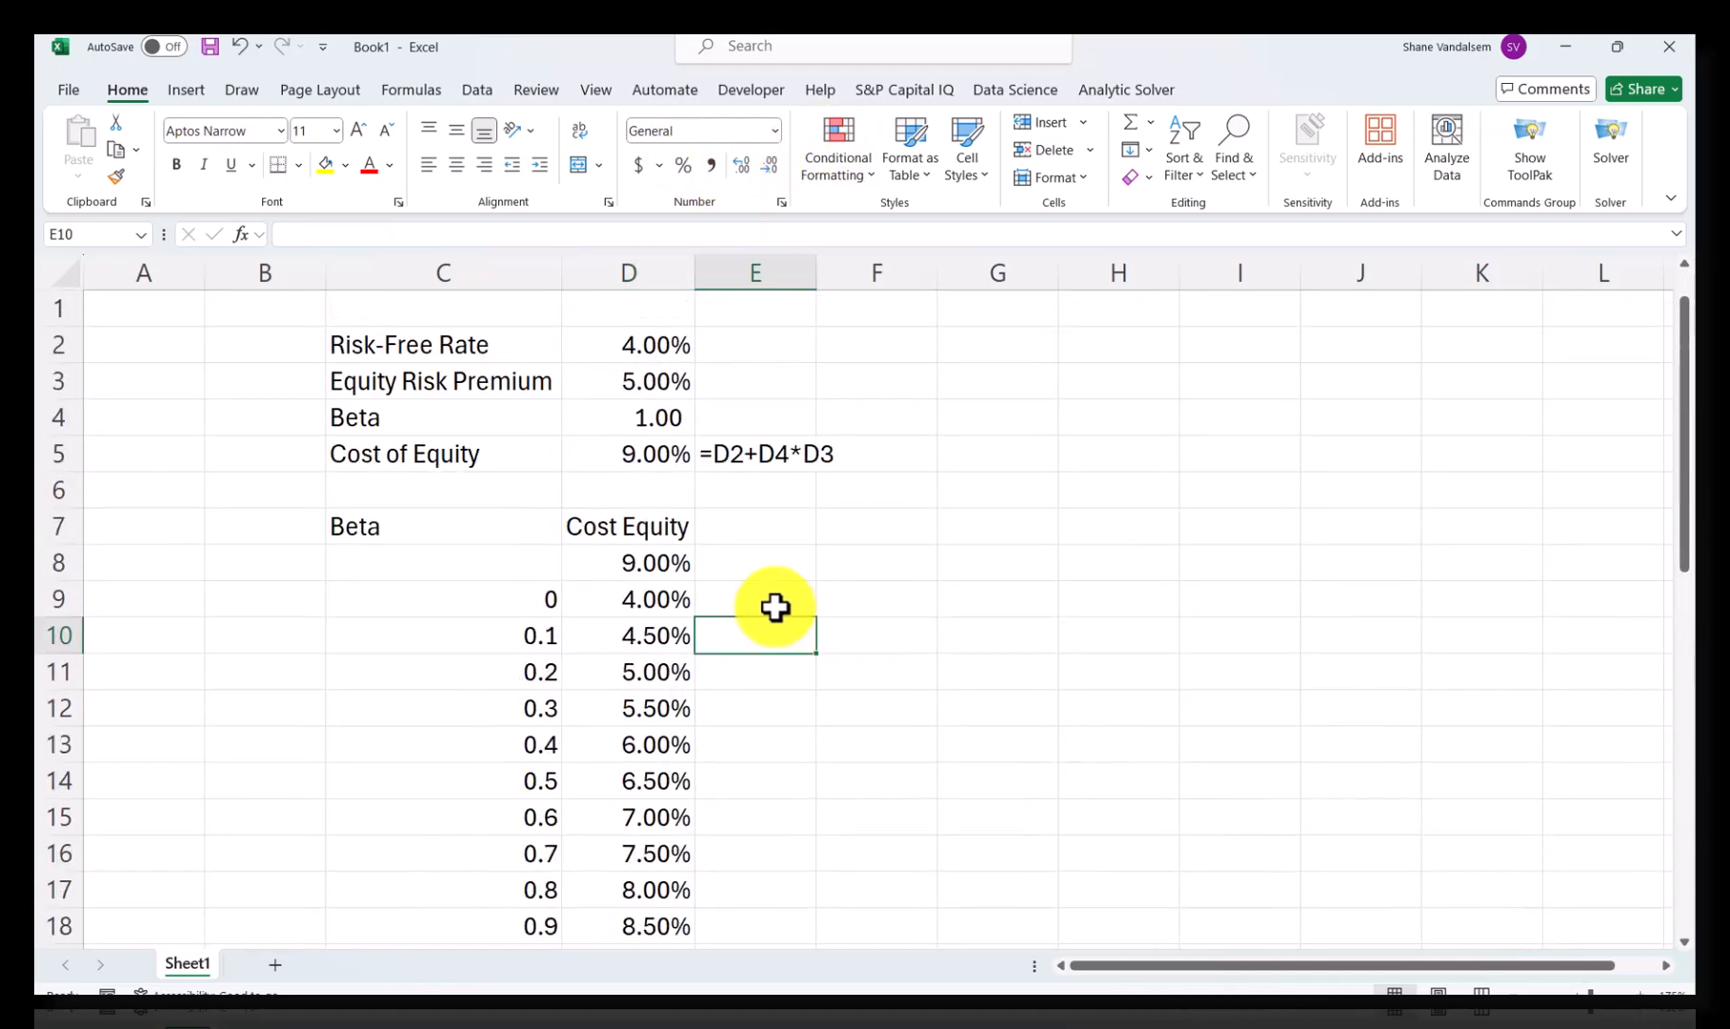
left_click(965, 560)
scroll(815, 606, "down", 1)
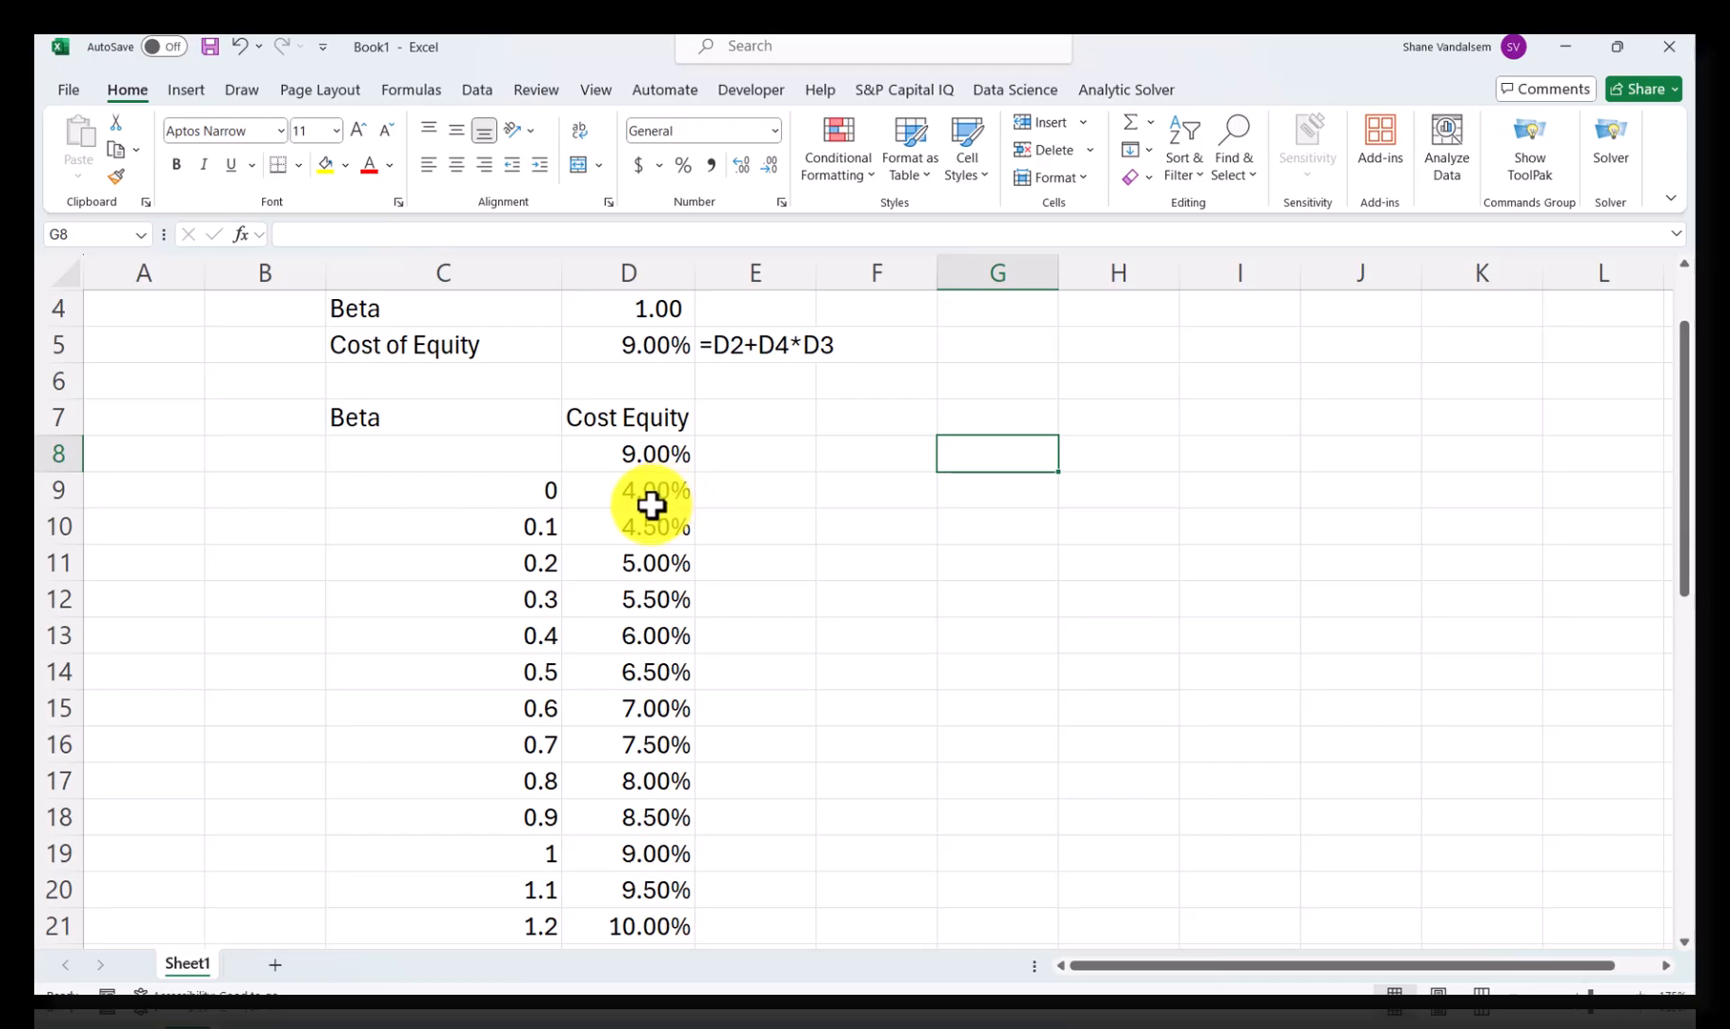
scroll(663, 519, "up", 1)
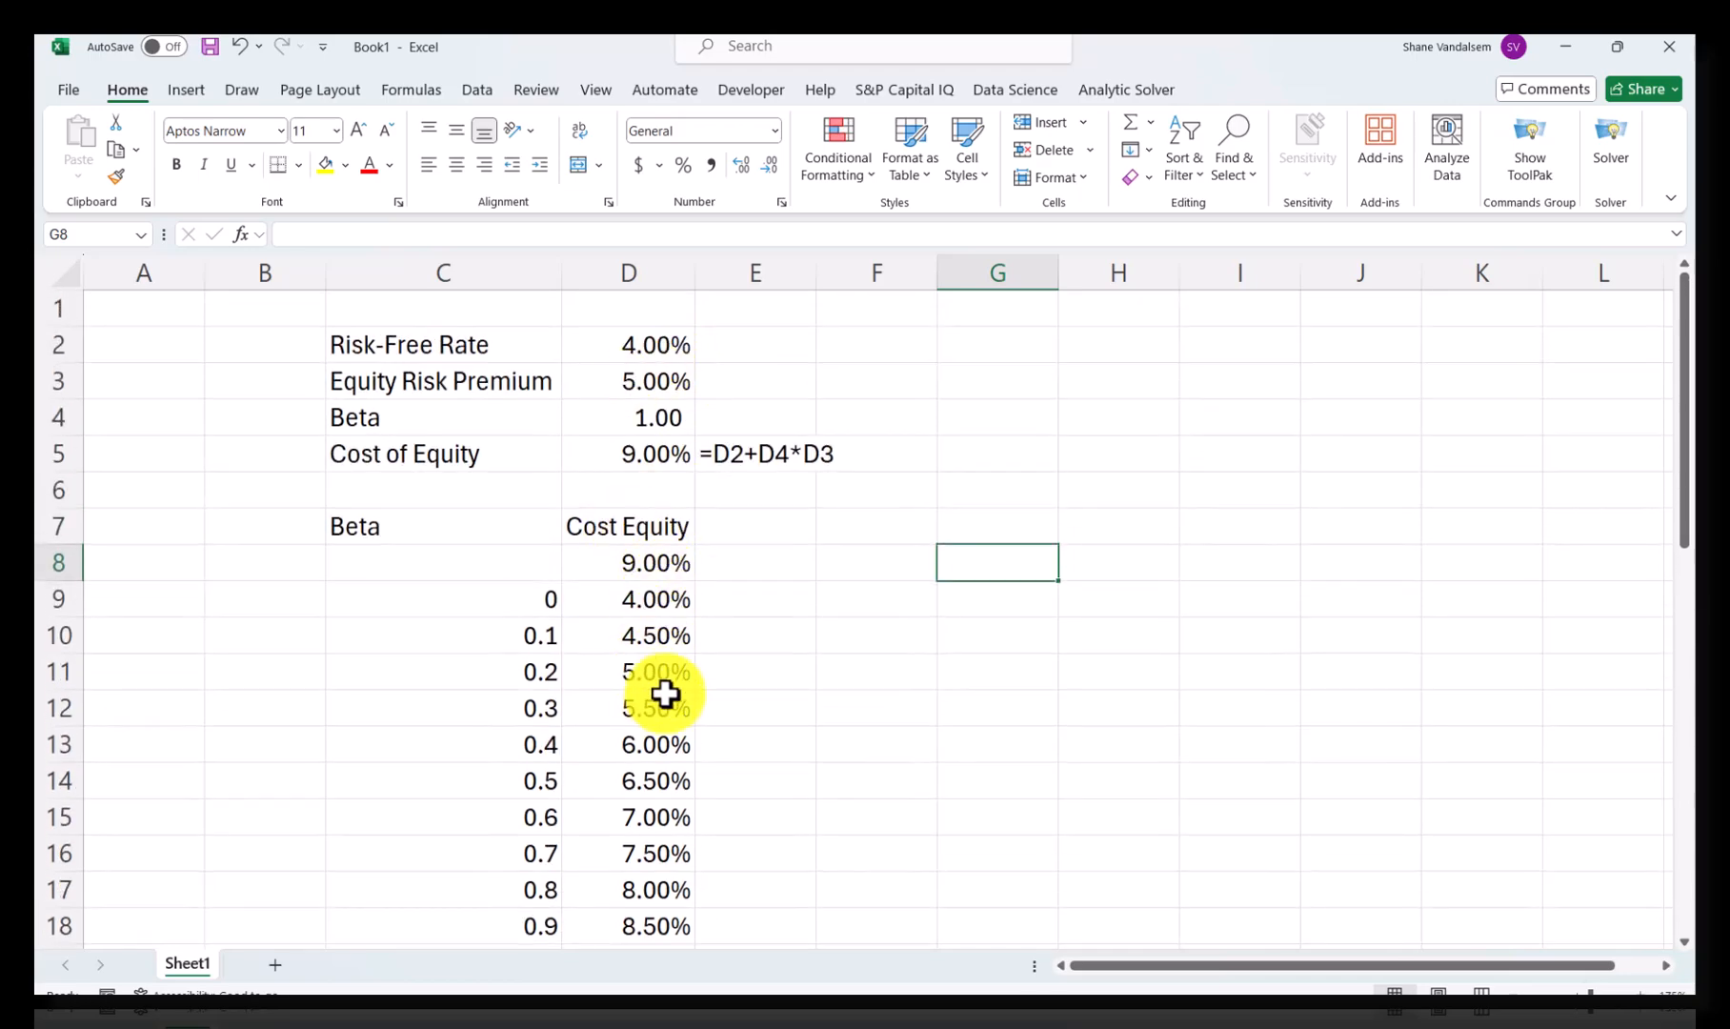
scroll(636, 645, "down", 5)
scroll(636, 644, "down", 1)
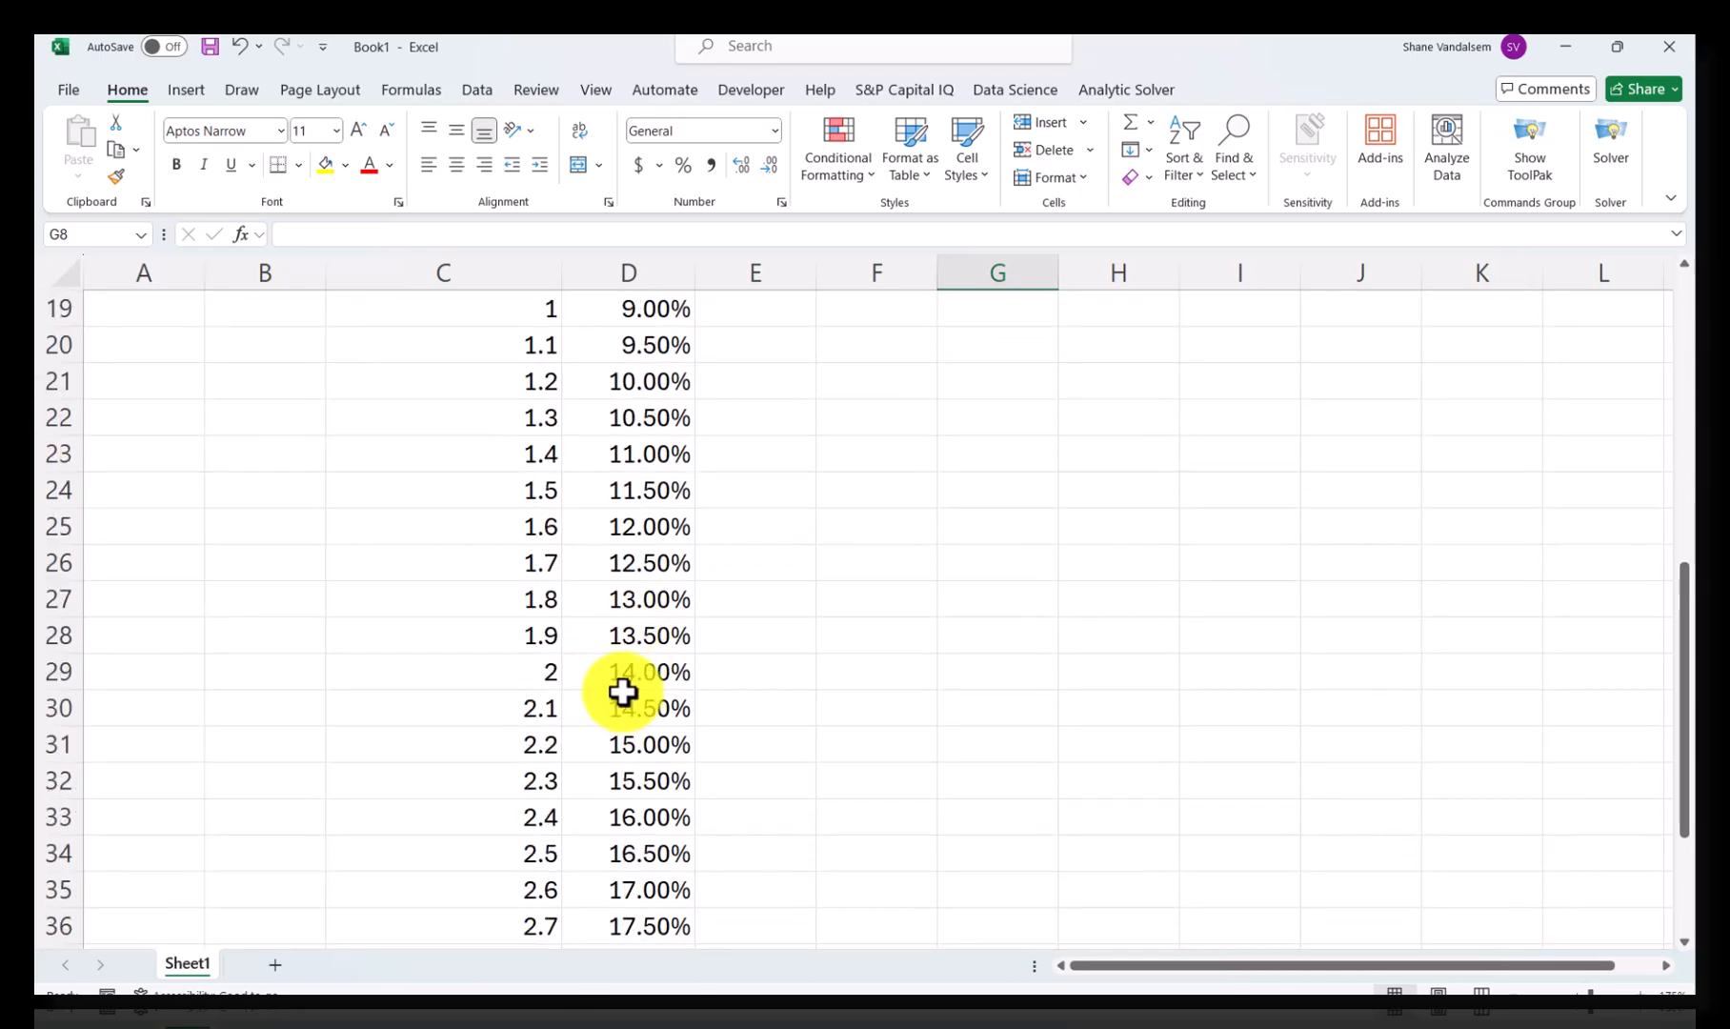
Step: Hide row 8, which holds the data table's formula cell under the Beta and Cost Equity headers
scroll(693, 659, "up", 6)
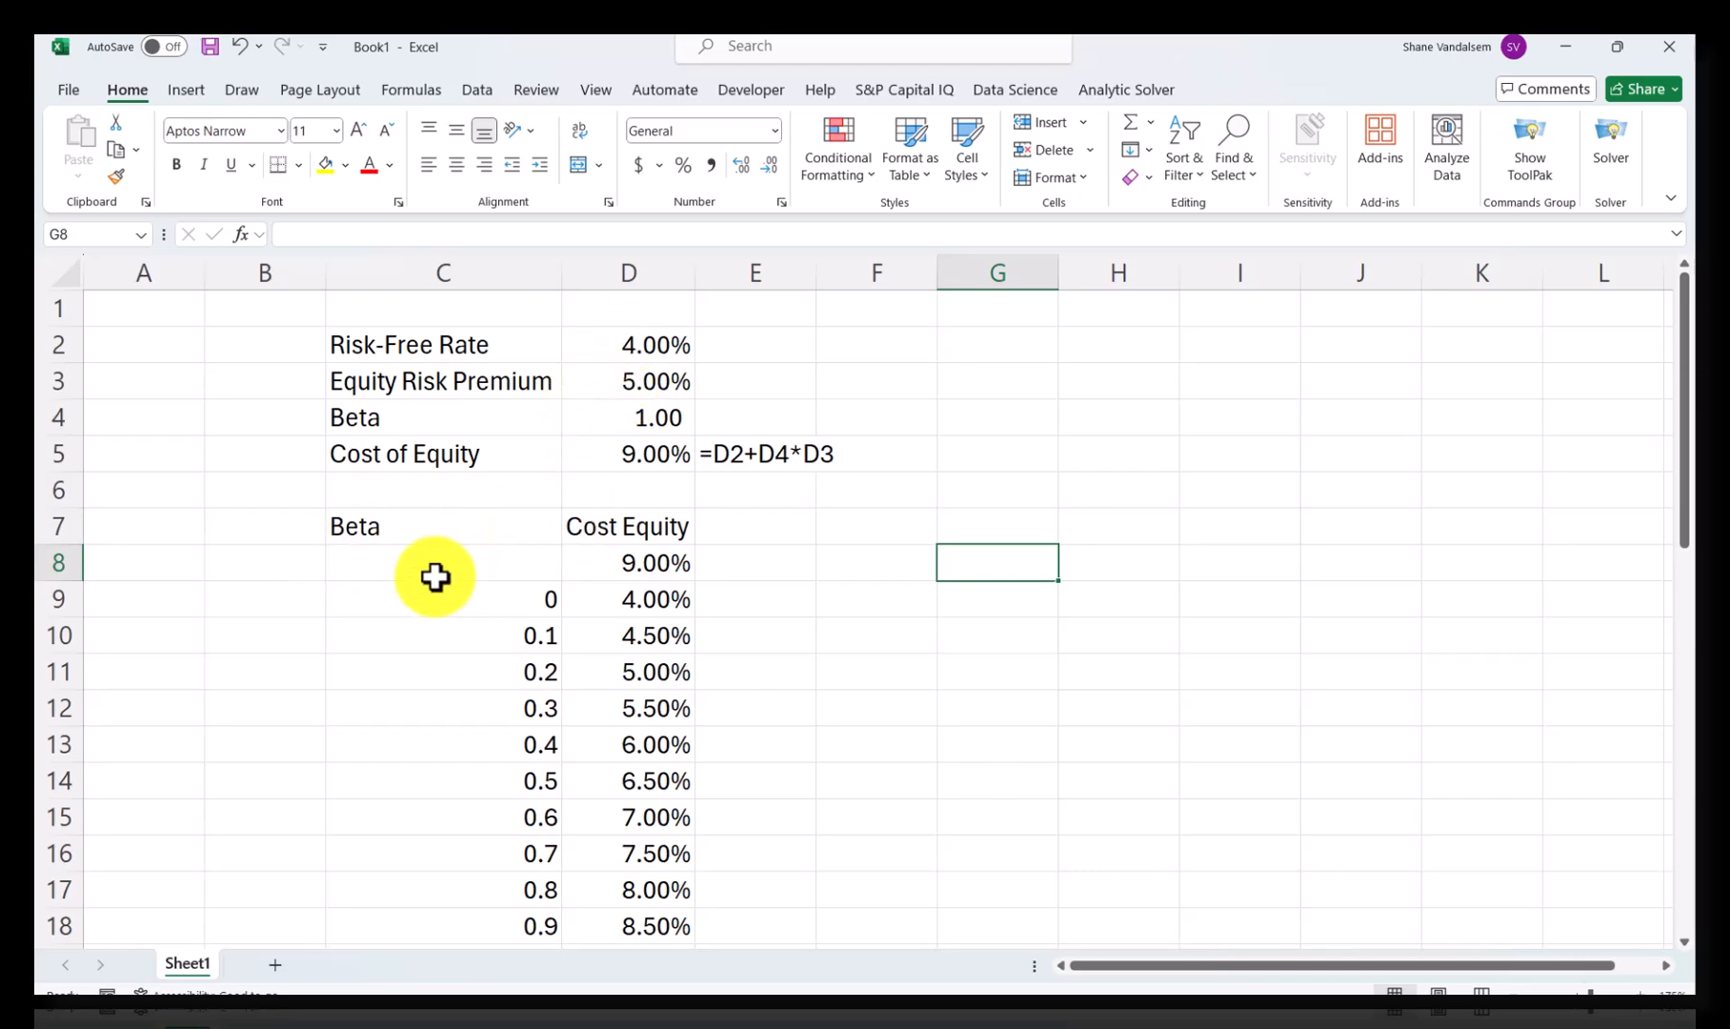
left_click(348, 559)
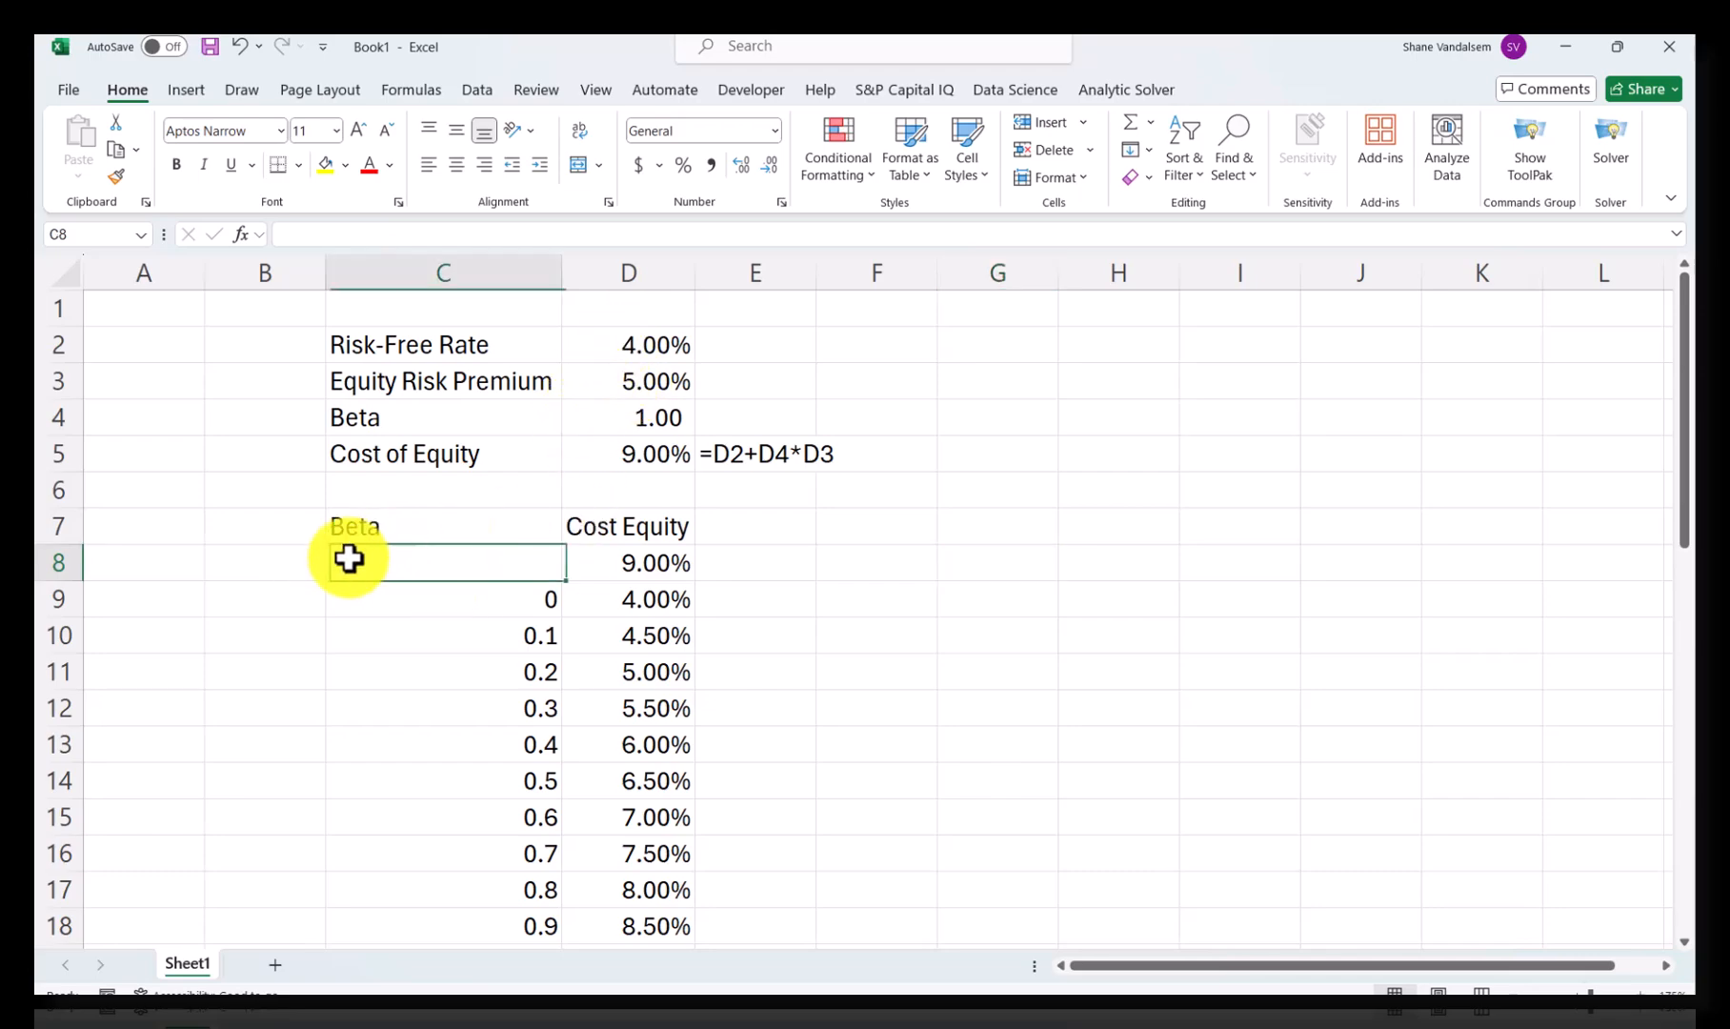
left_click(69, 568)
right_click(71, 568)
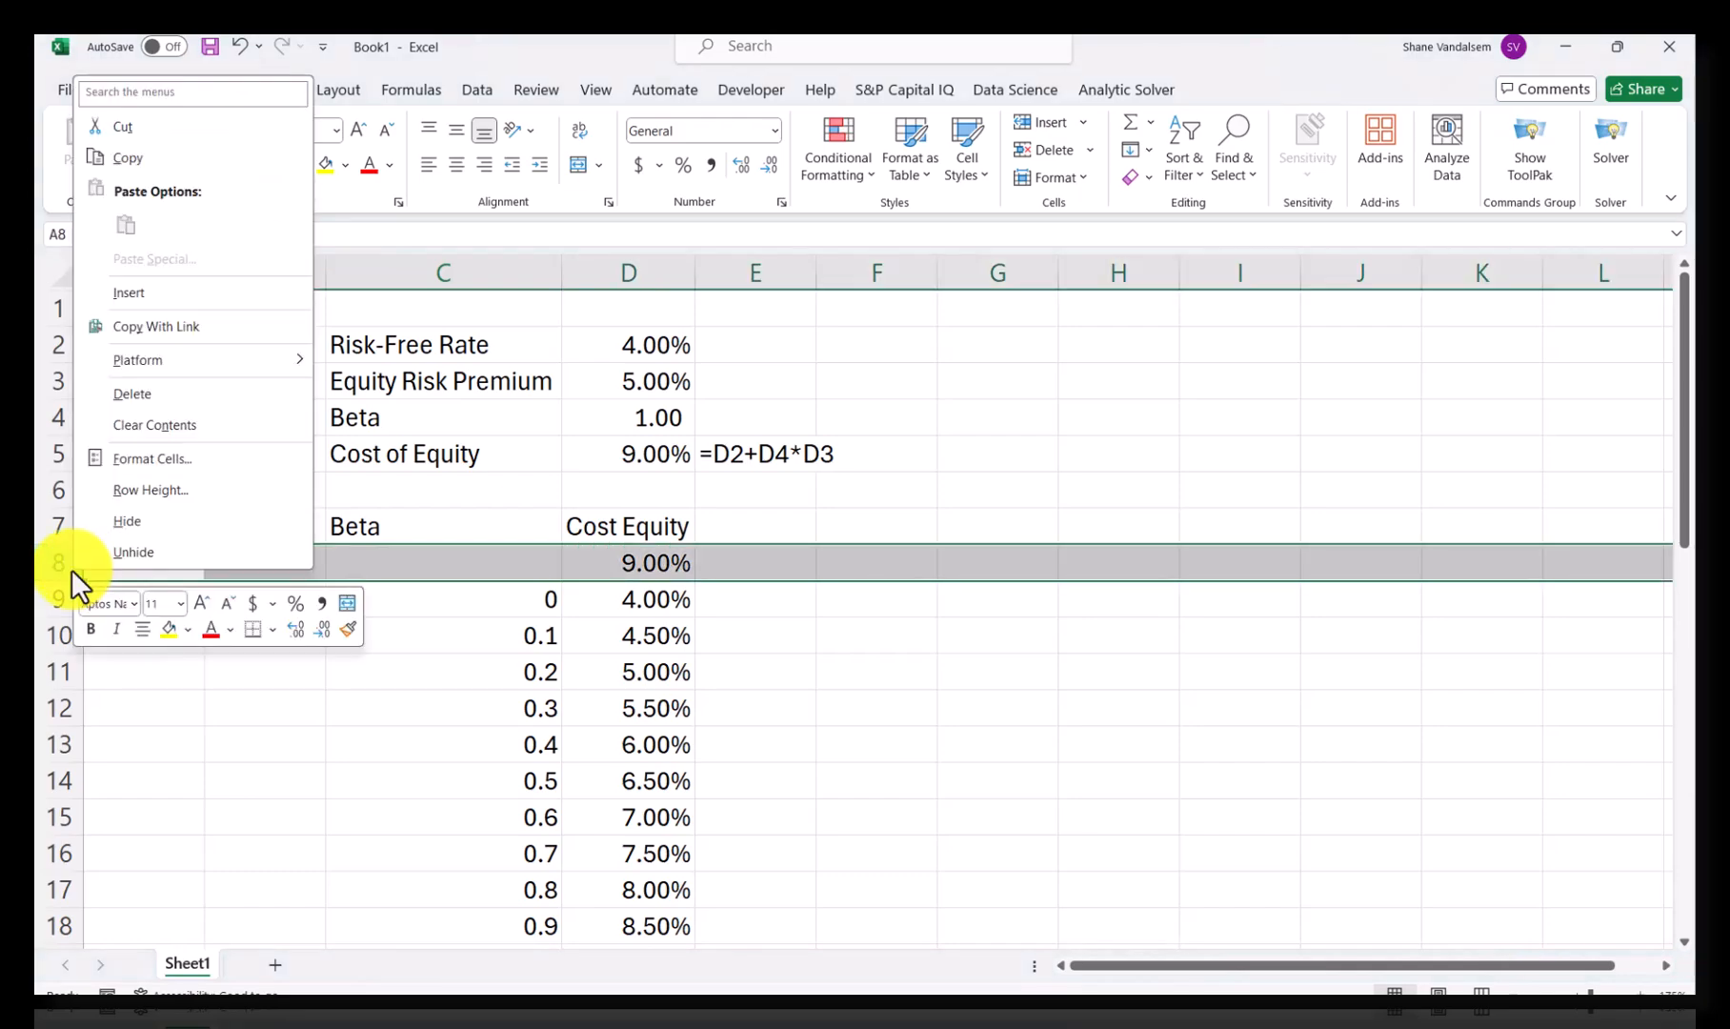
left_click(111, 526)
left_click(263, 571)
Step: Insert a scatter chart with straight lines and no markers from the Beta and Cost Equity table, C7:D39
left_click_drag(425, 519, 649, 869)
scroll(656, 761, "up", 7)
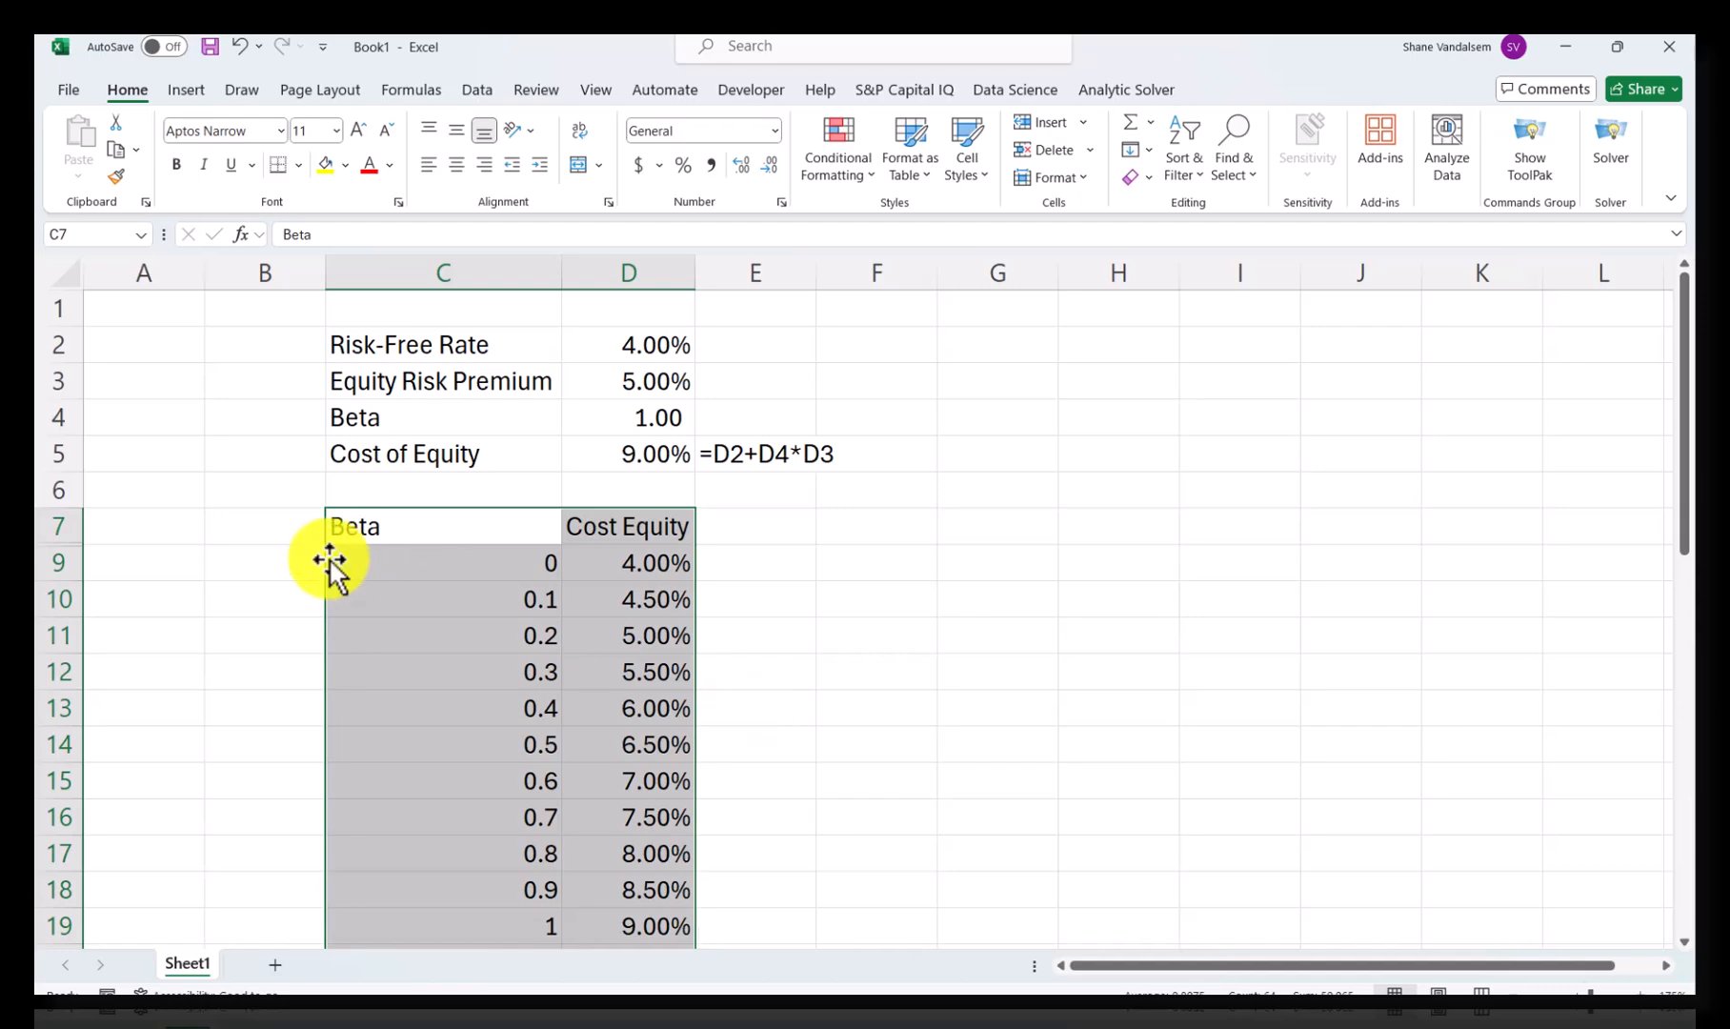
left_click(185, 89)
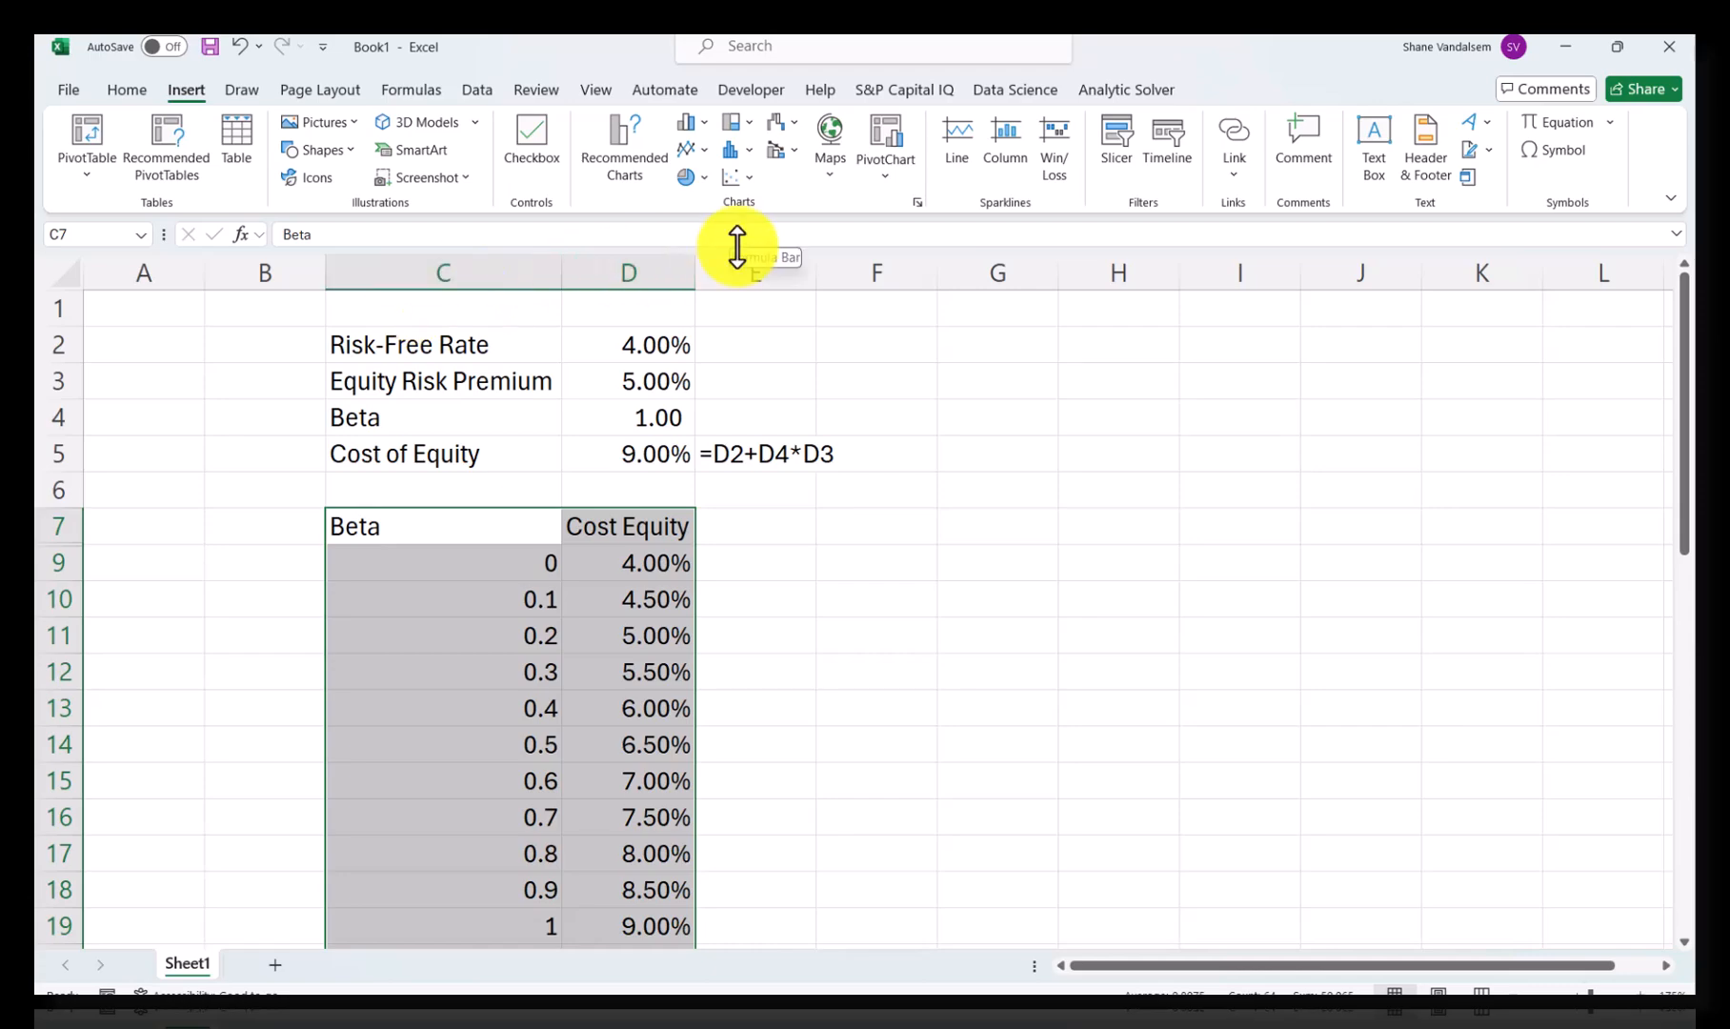
left_click(748, 180)
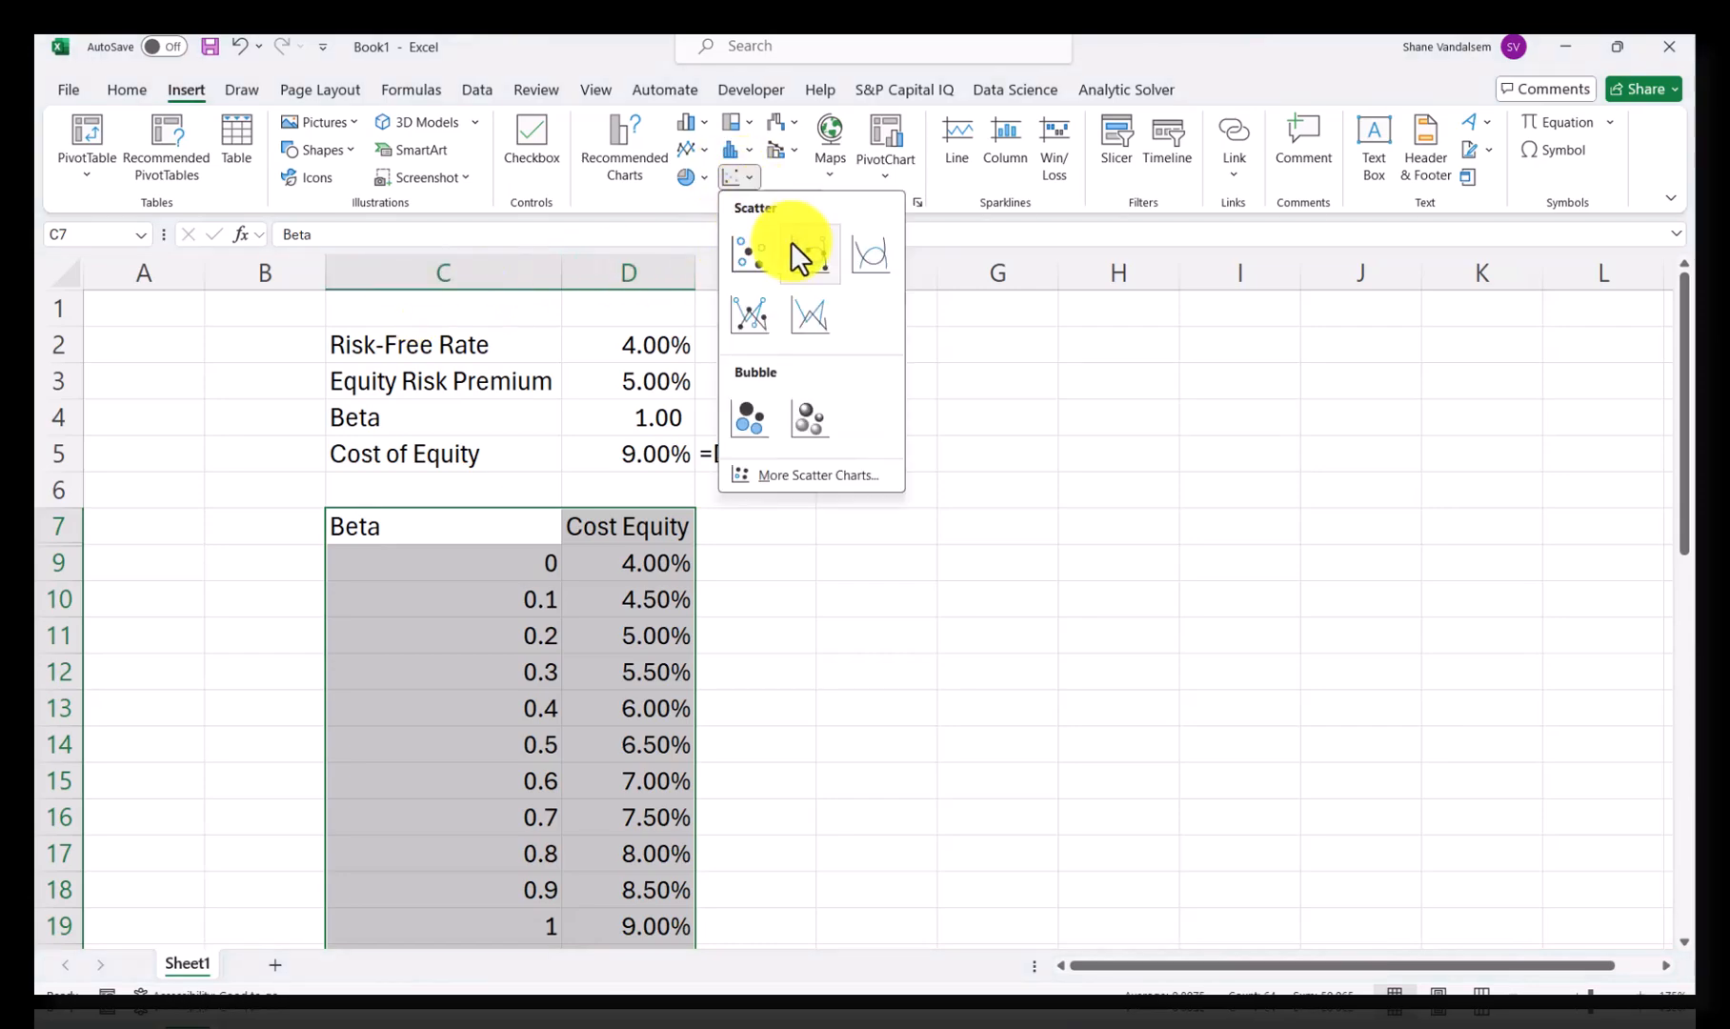
left_click(812, 316)
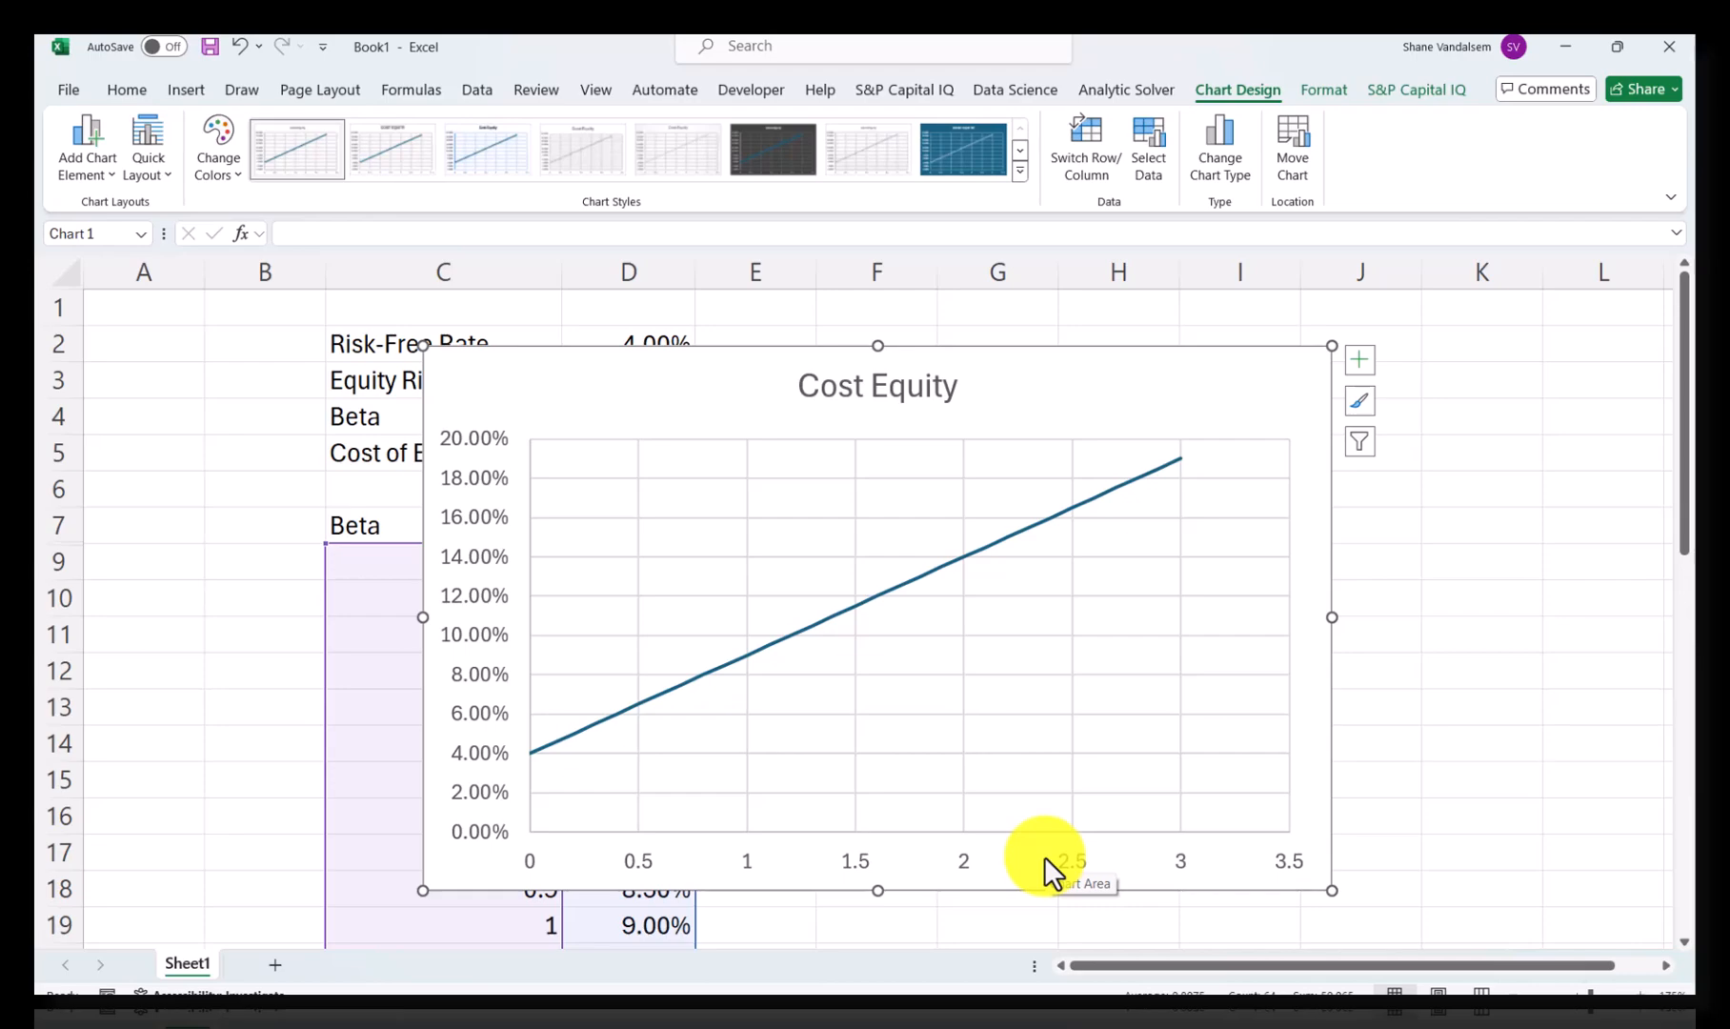
Step: Retitle the chart "Security Market Line" and move it beside the data table, clear of columns C and D
mouse_move(1071, 512)
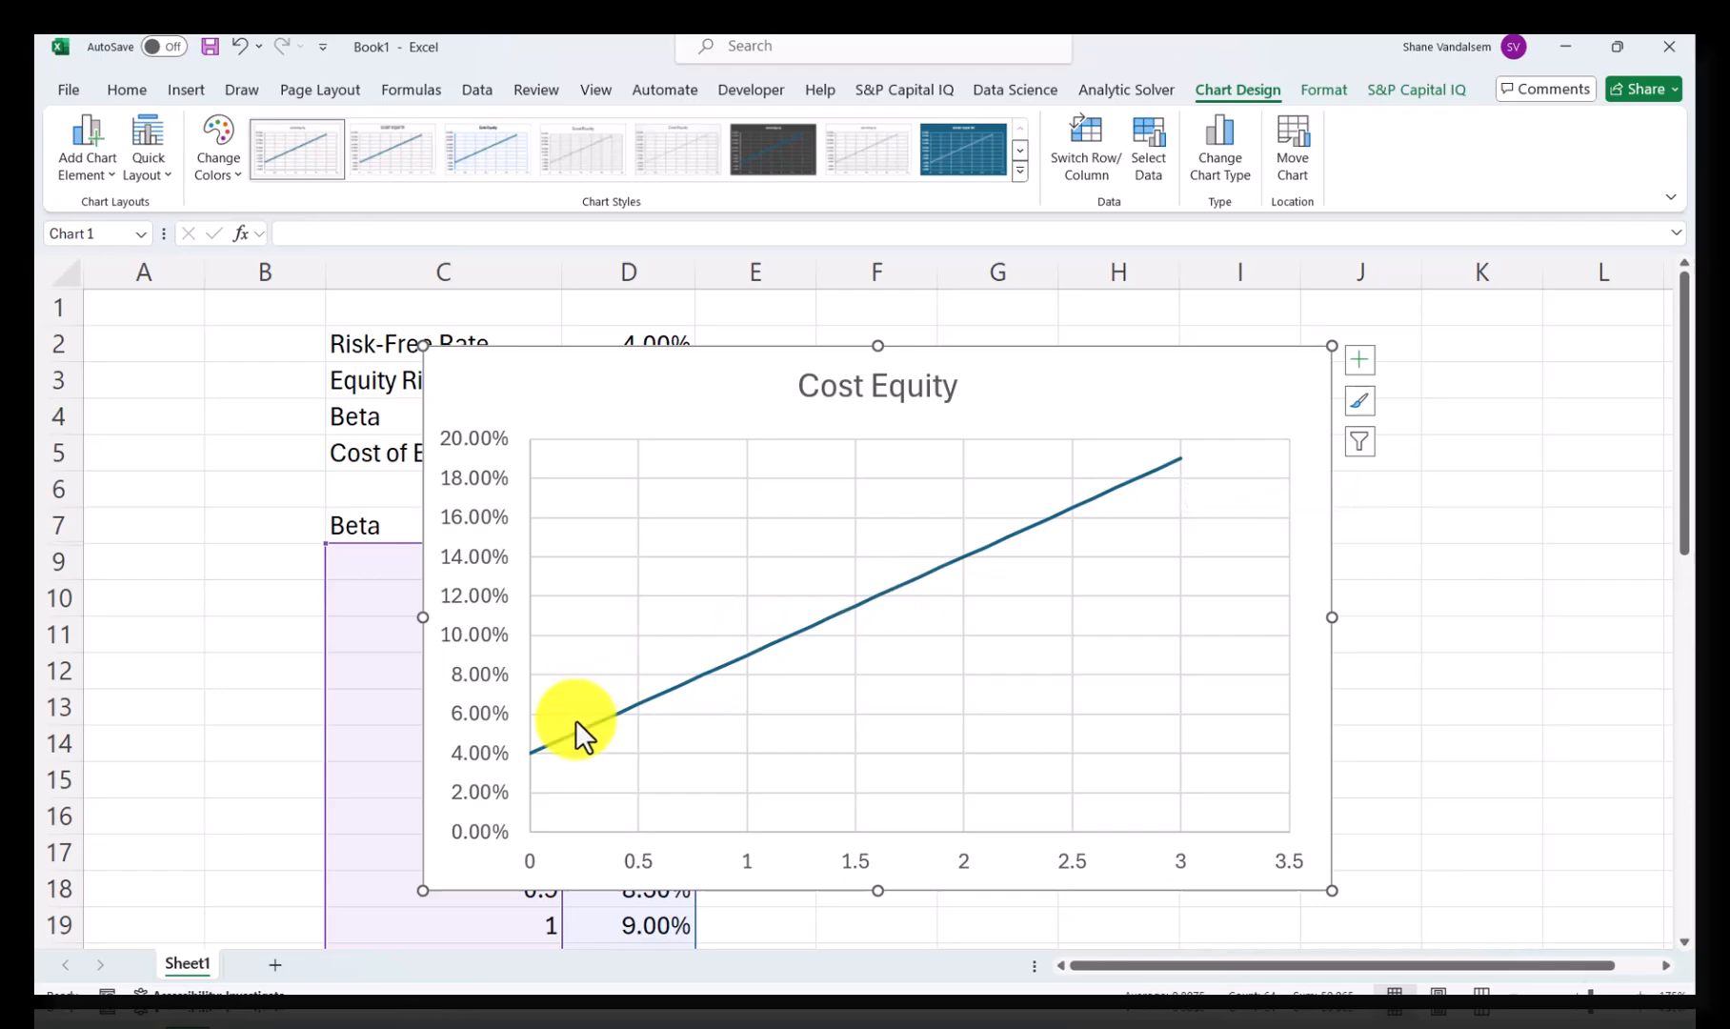
left_click(897, 384)
left_click(946, 386)
left_click_drag(946, 385, 798, 391)
type("SEcurity")
key("BackSpace")
key("BackSpace")
key("BackSpace")
key("BackSpace")
key("BackSpace")
key("BackSpace")
key("BackSpace")
type("ec")
type("ity Mr")
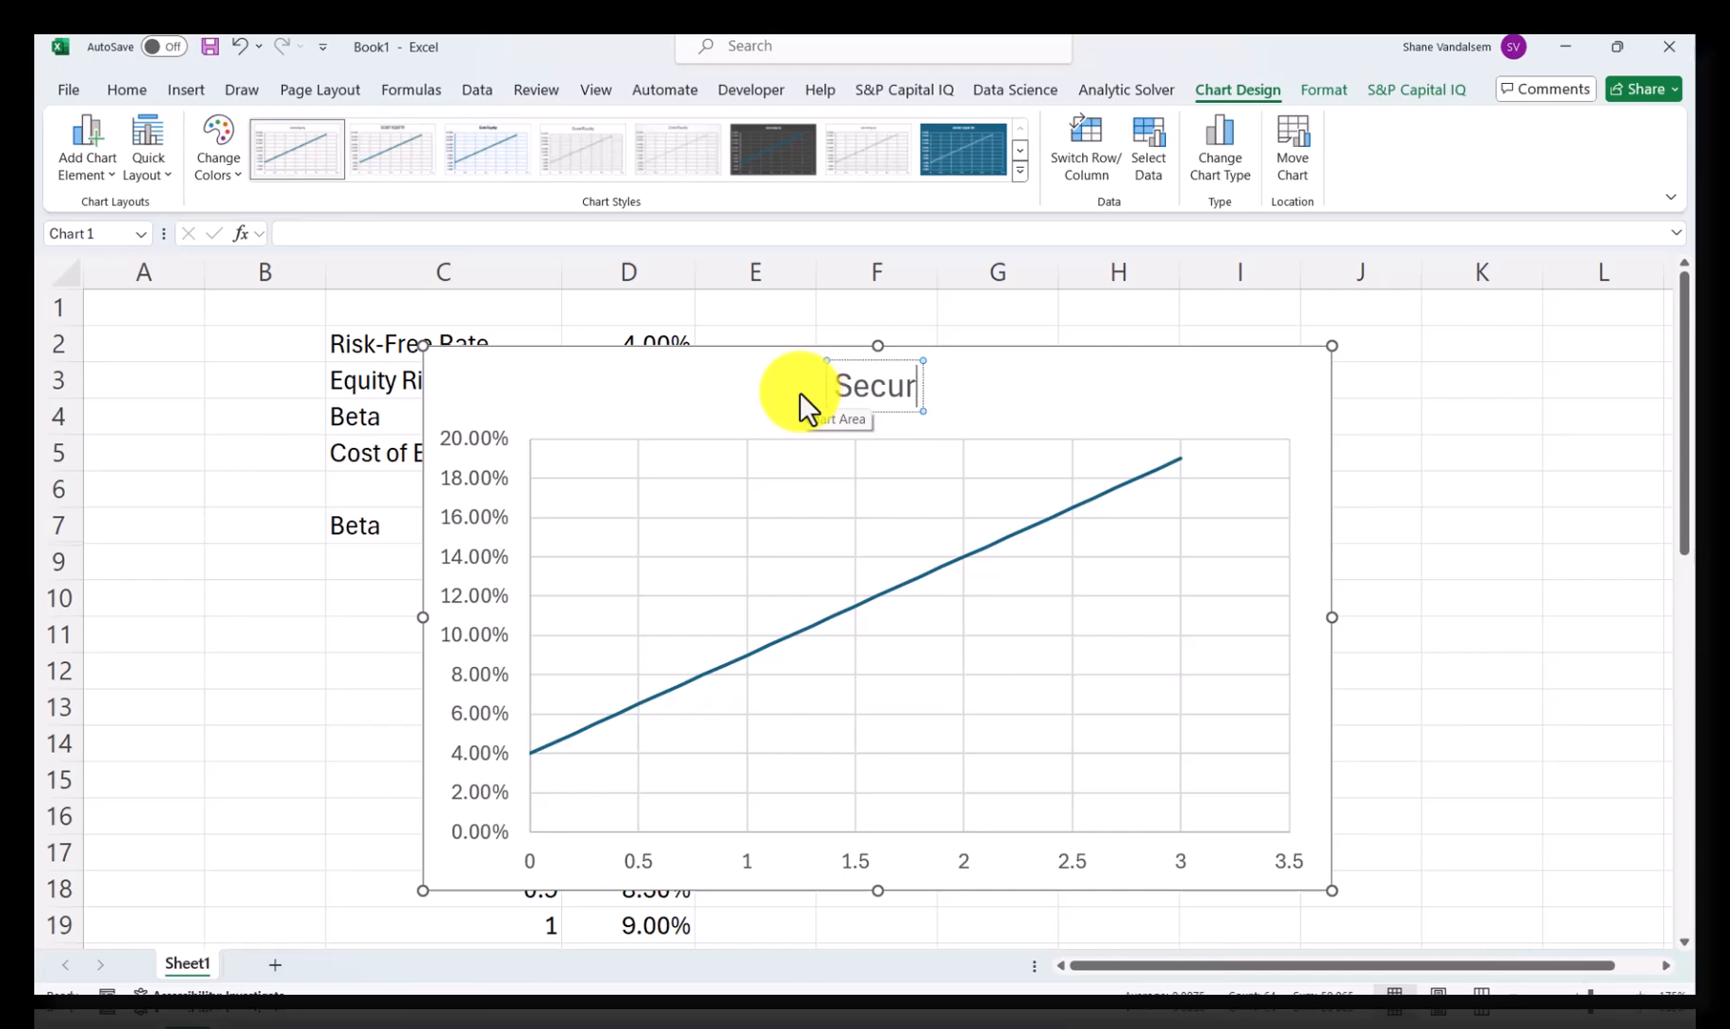
key("BackSpace")
type("arket LIne")
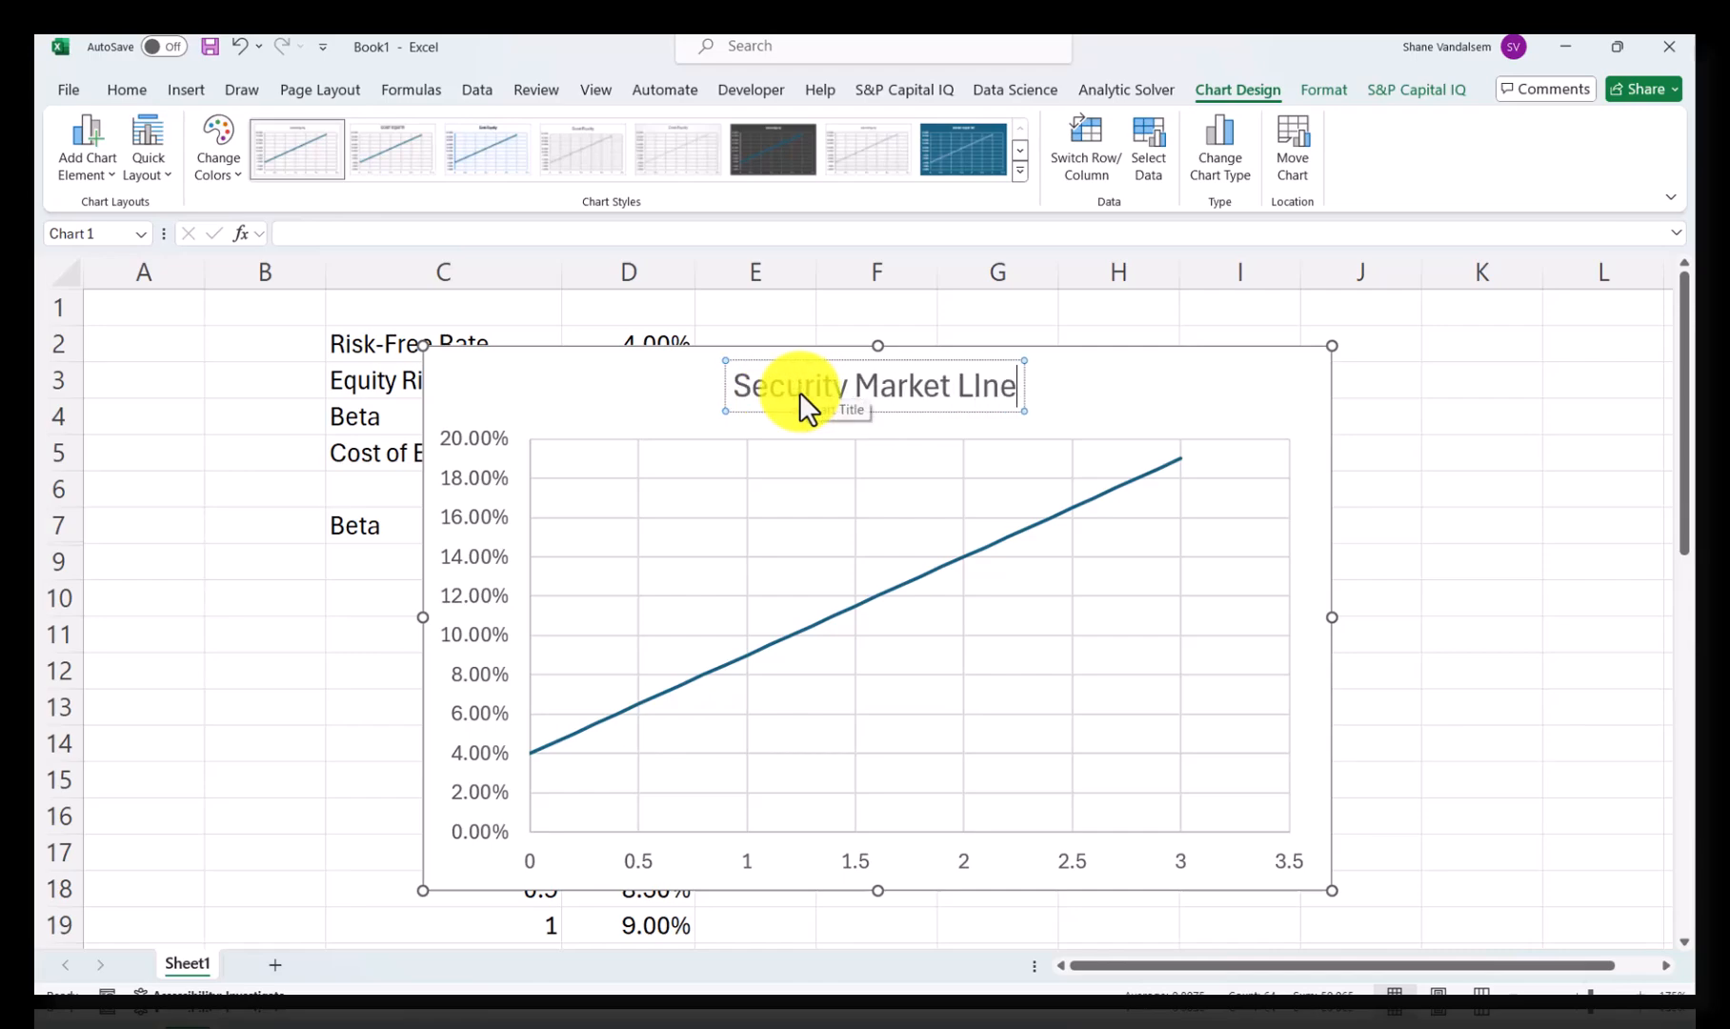
key("BackSpace")
key("BackSpace")
key("BackSpace")
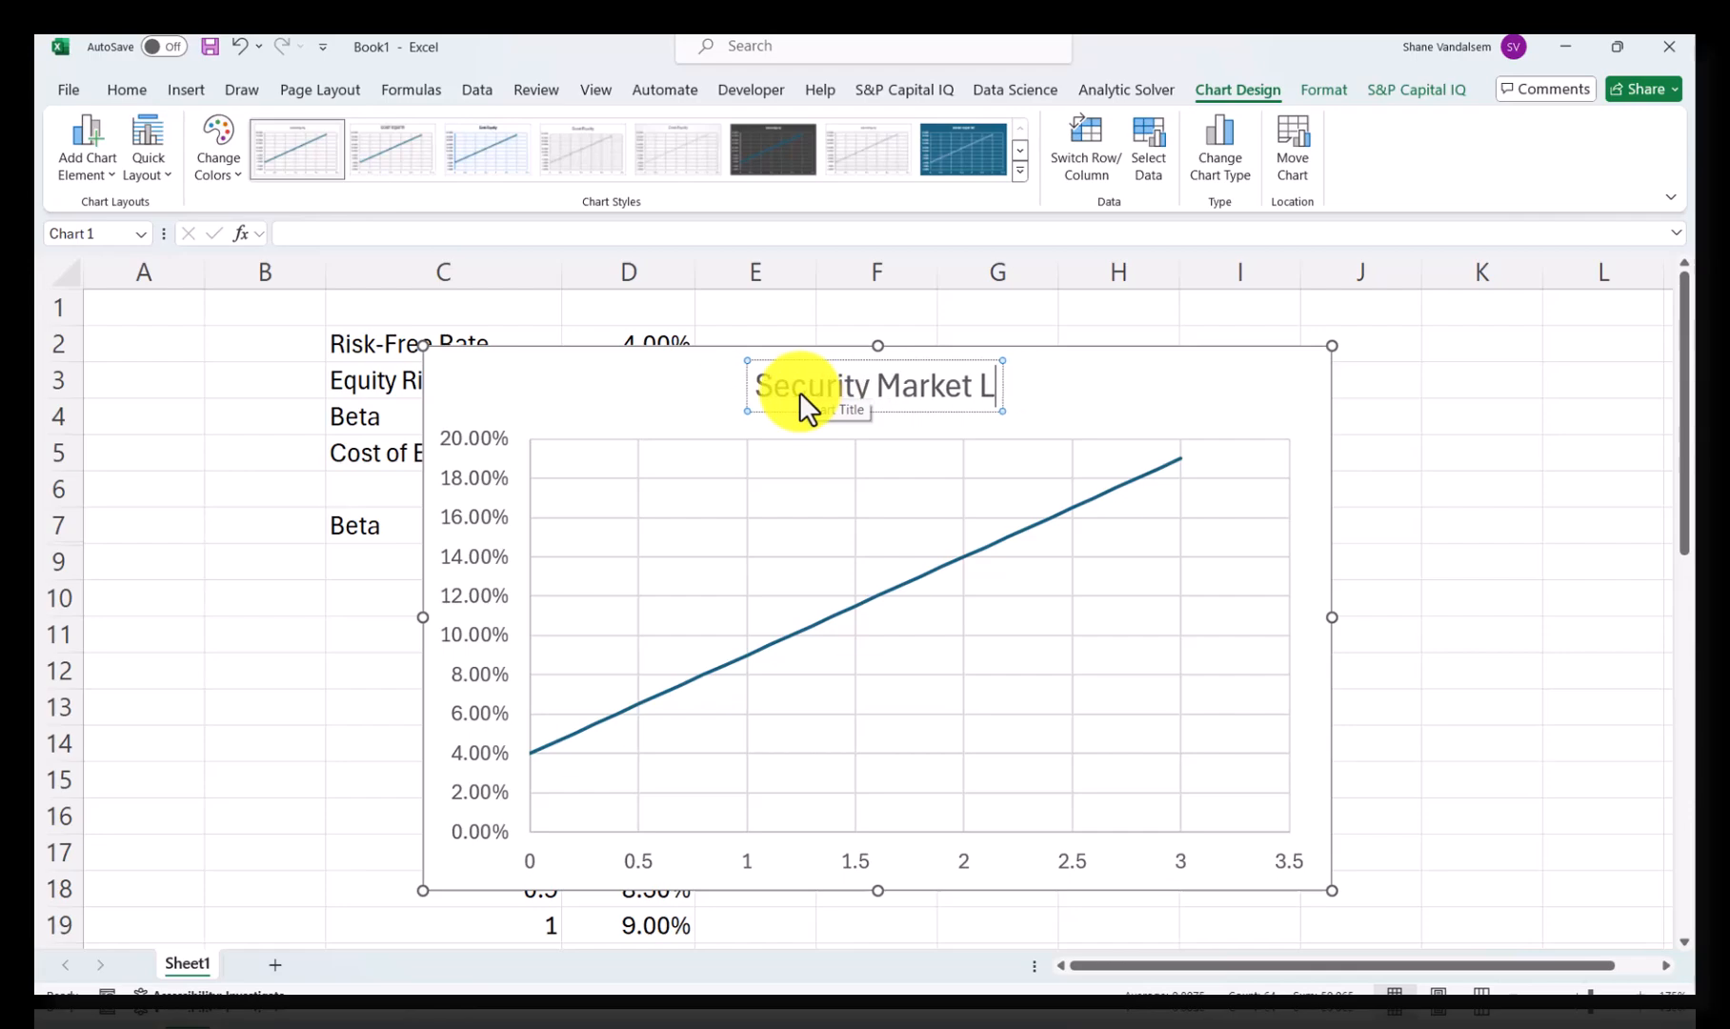
type("ine")
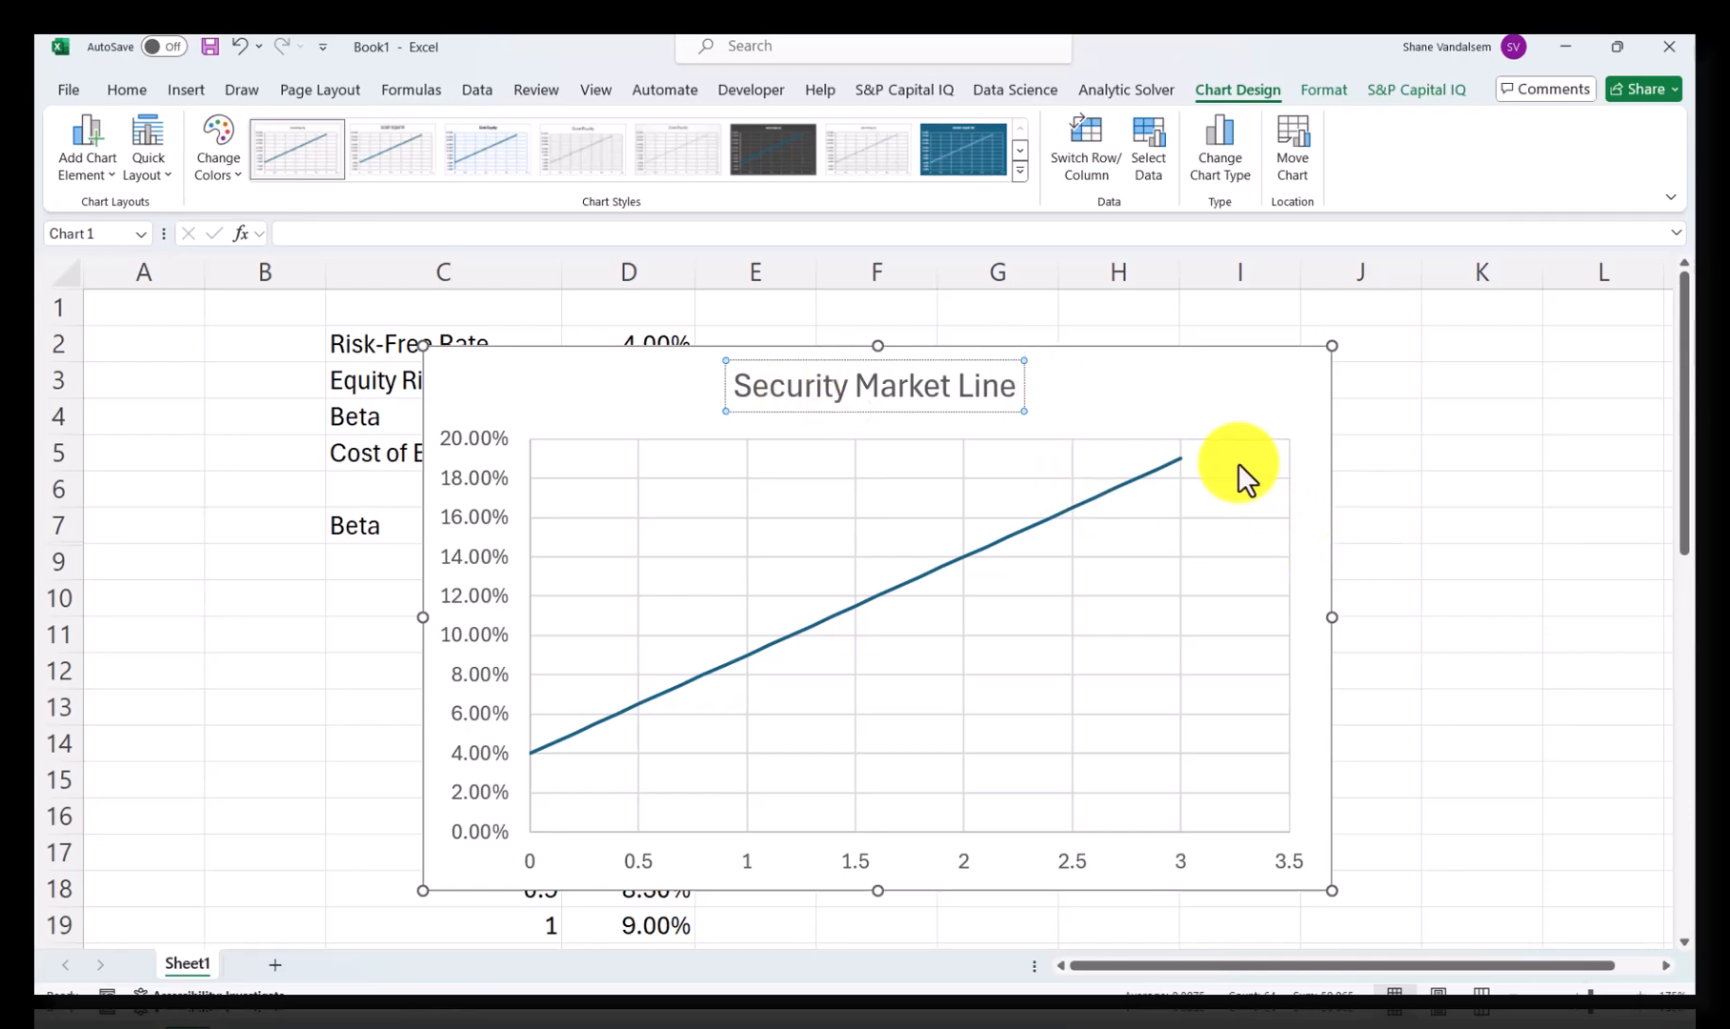
left_click_drag(1227, 398, 1581, 407)
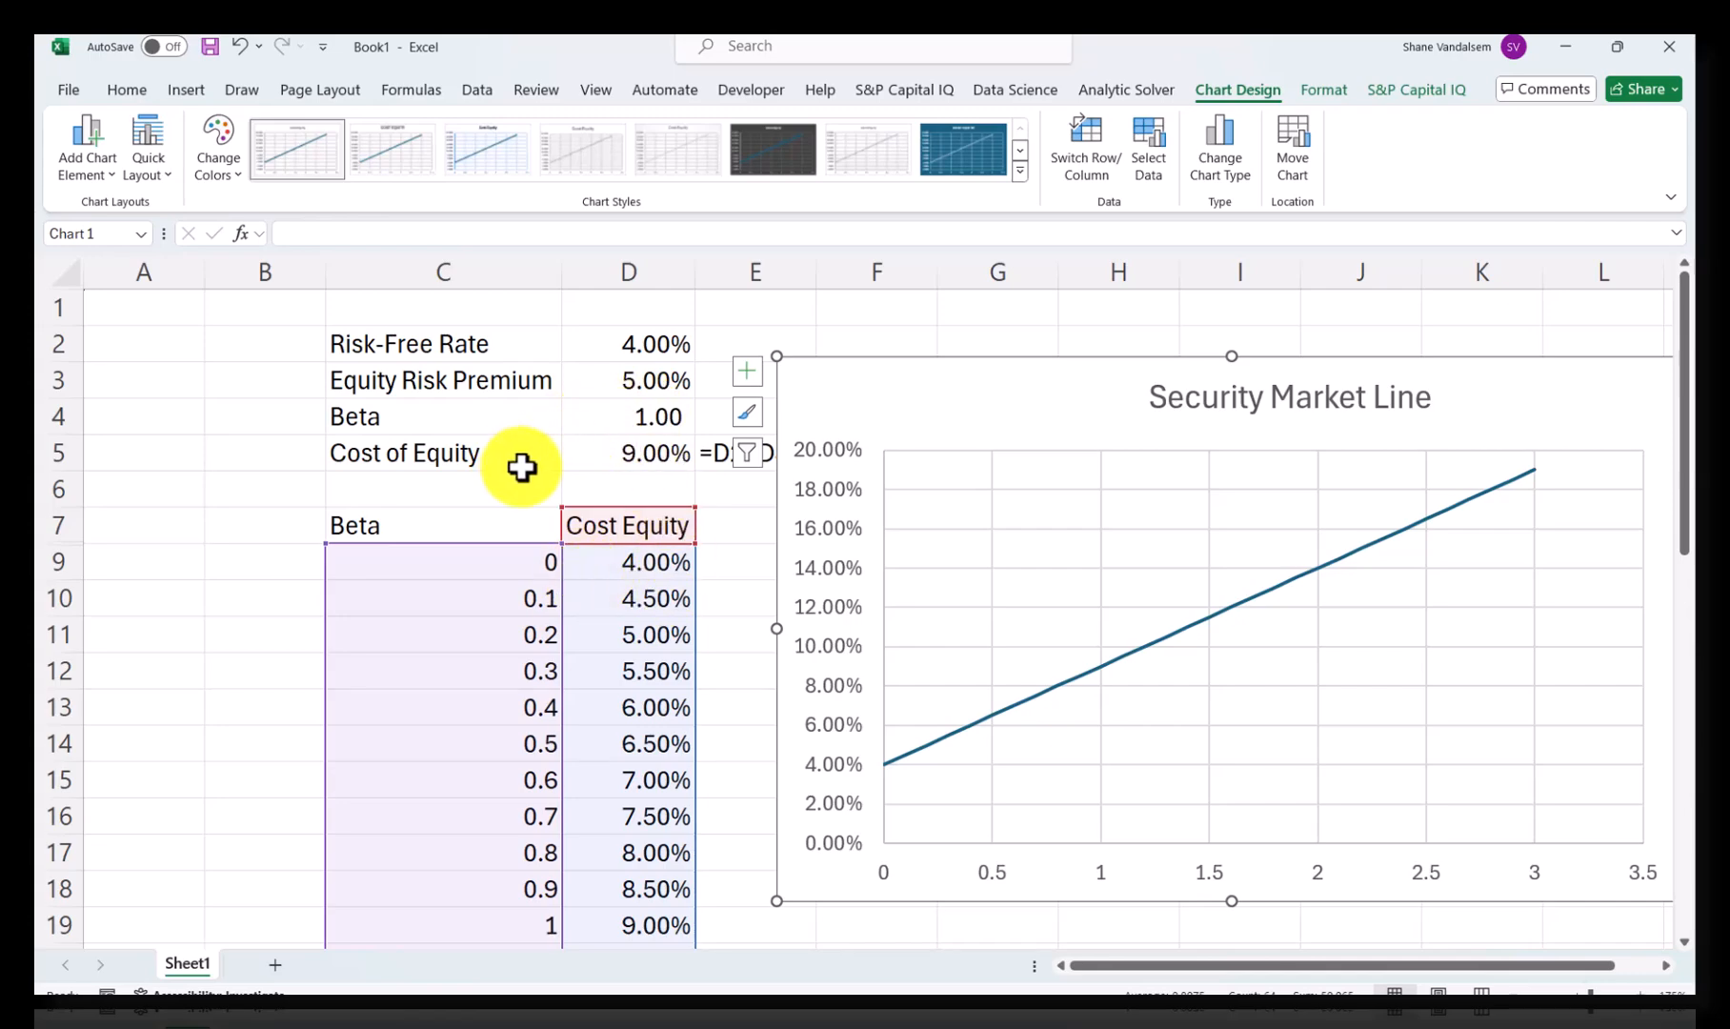
Step: Review the data table down to its last beta row and back up to the input cells
scroll(747, 531, "down", 3)
scroll(746, 533, "down", 9)
scroll(718, 525, "up", 2)
left_click(856, 607)
left_click(834, 667)
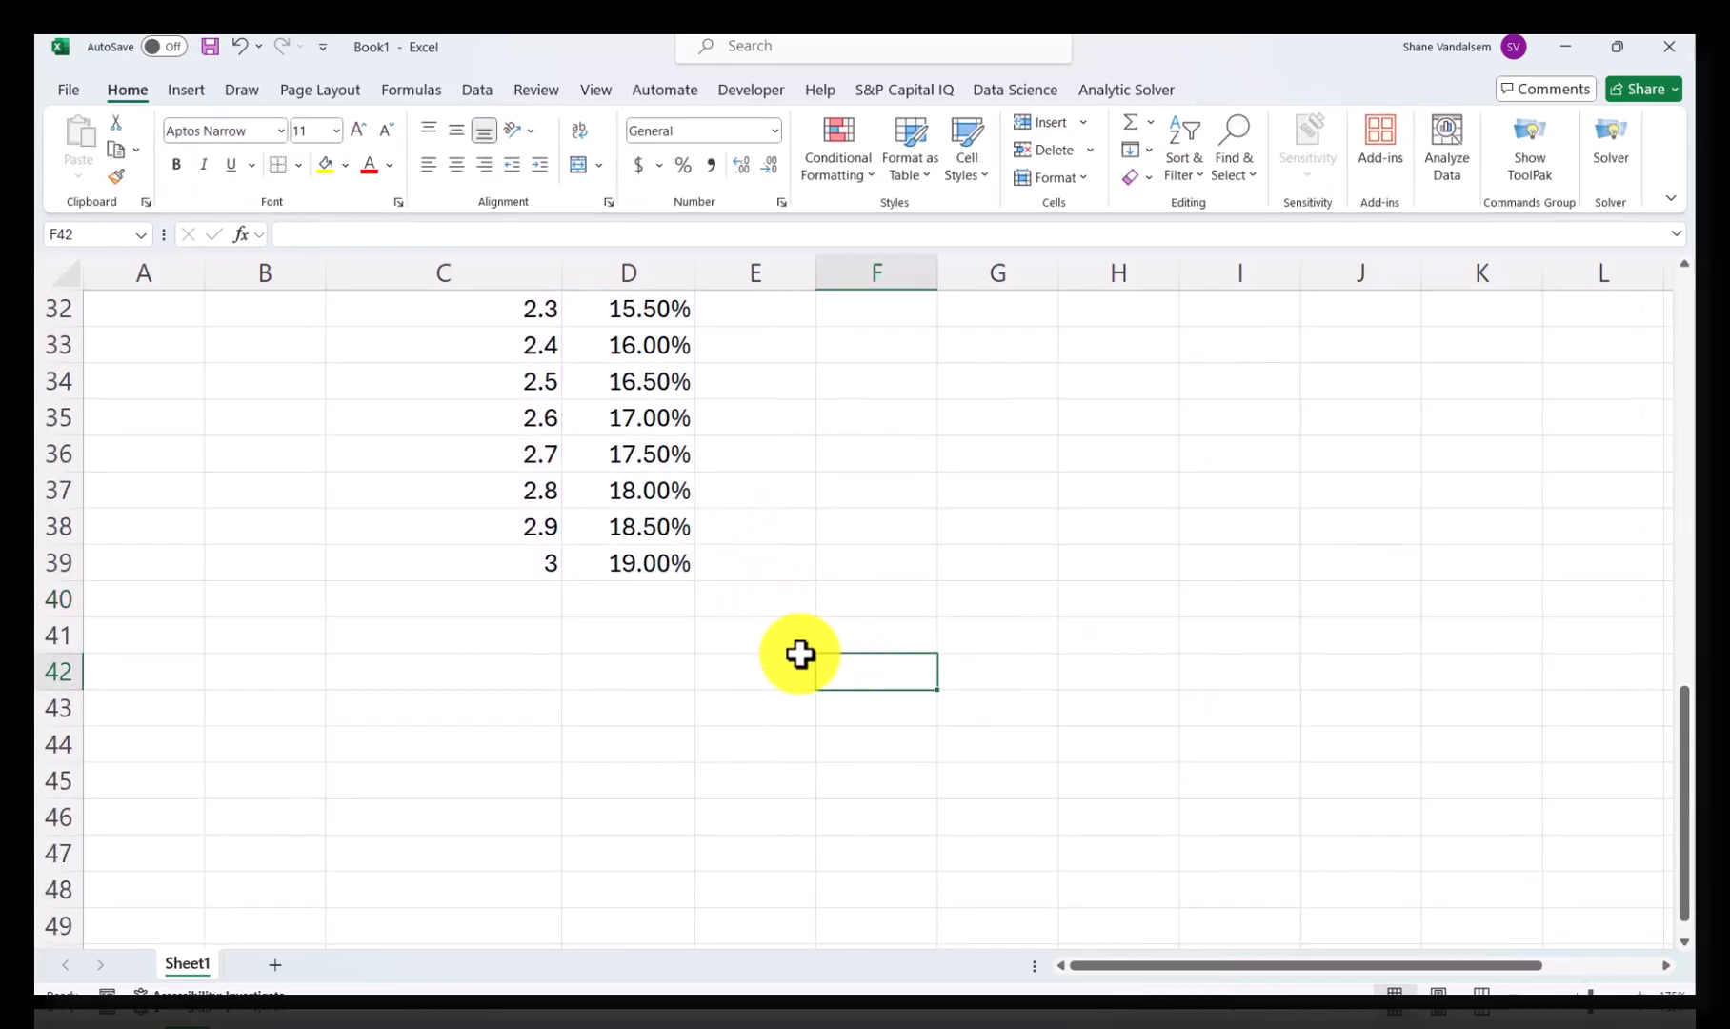
left_click(776, 640)
scroll(739, 651, "up", 10)
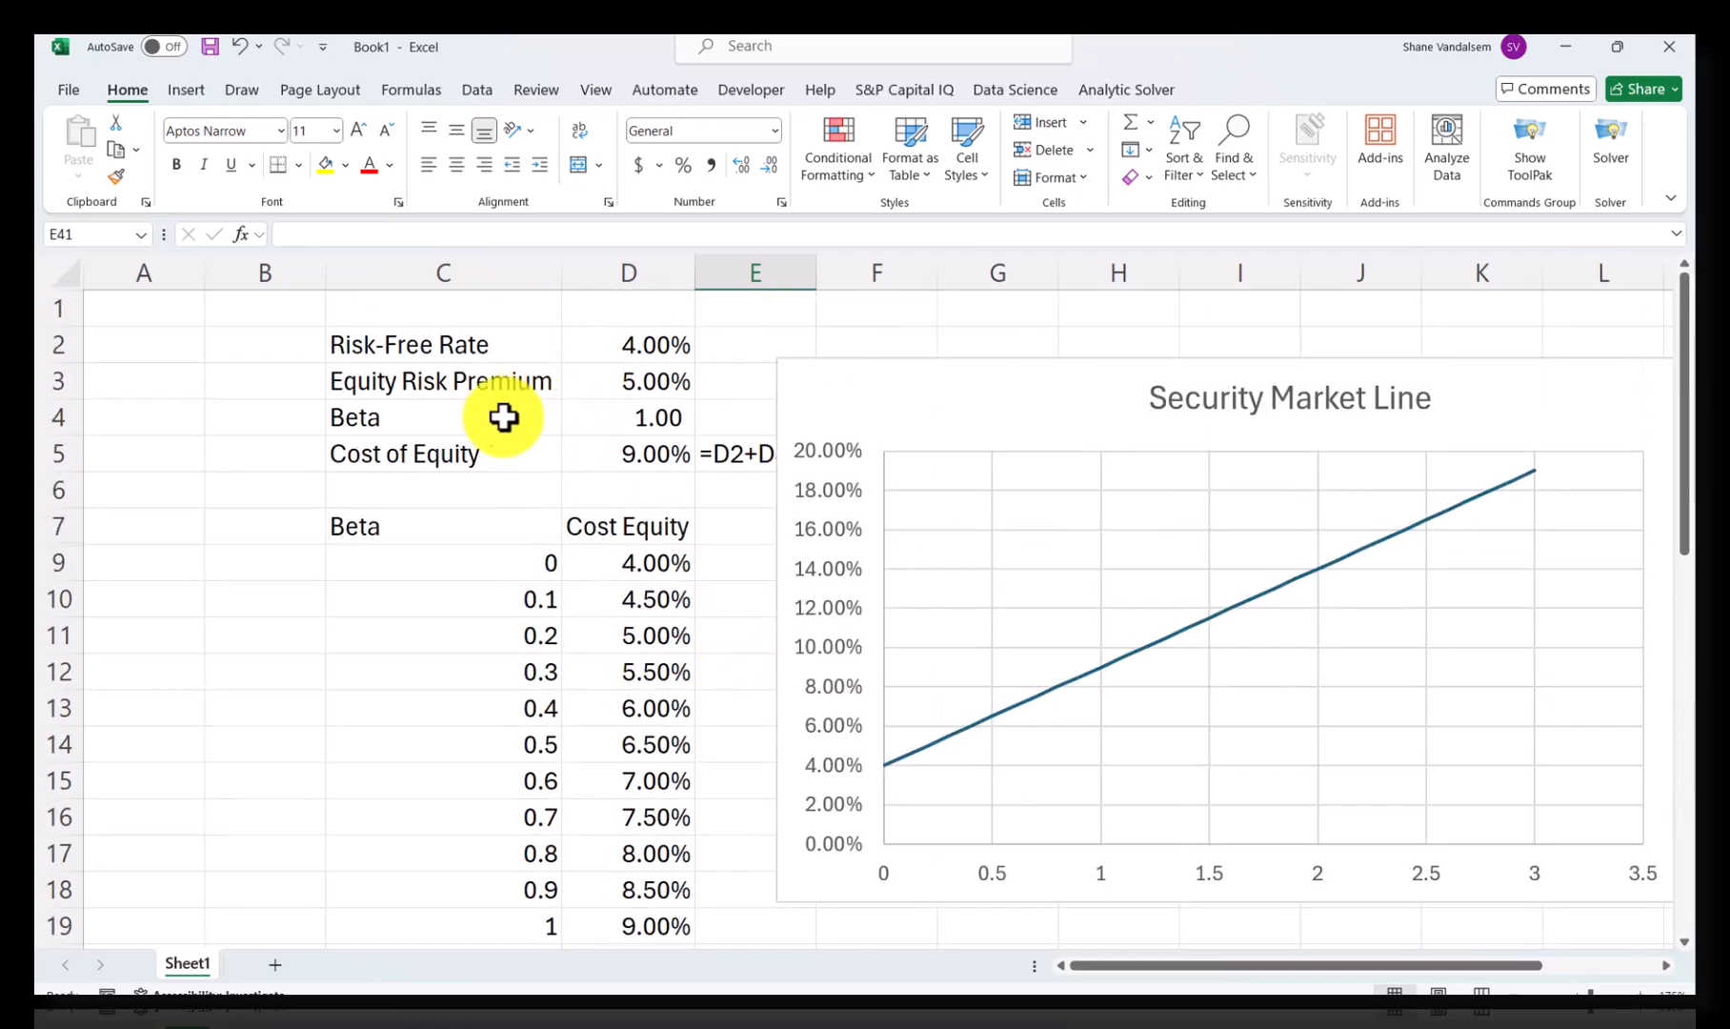
scroll(823, 509, "down", 2)
scroll(954, 575, "up", 2)
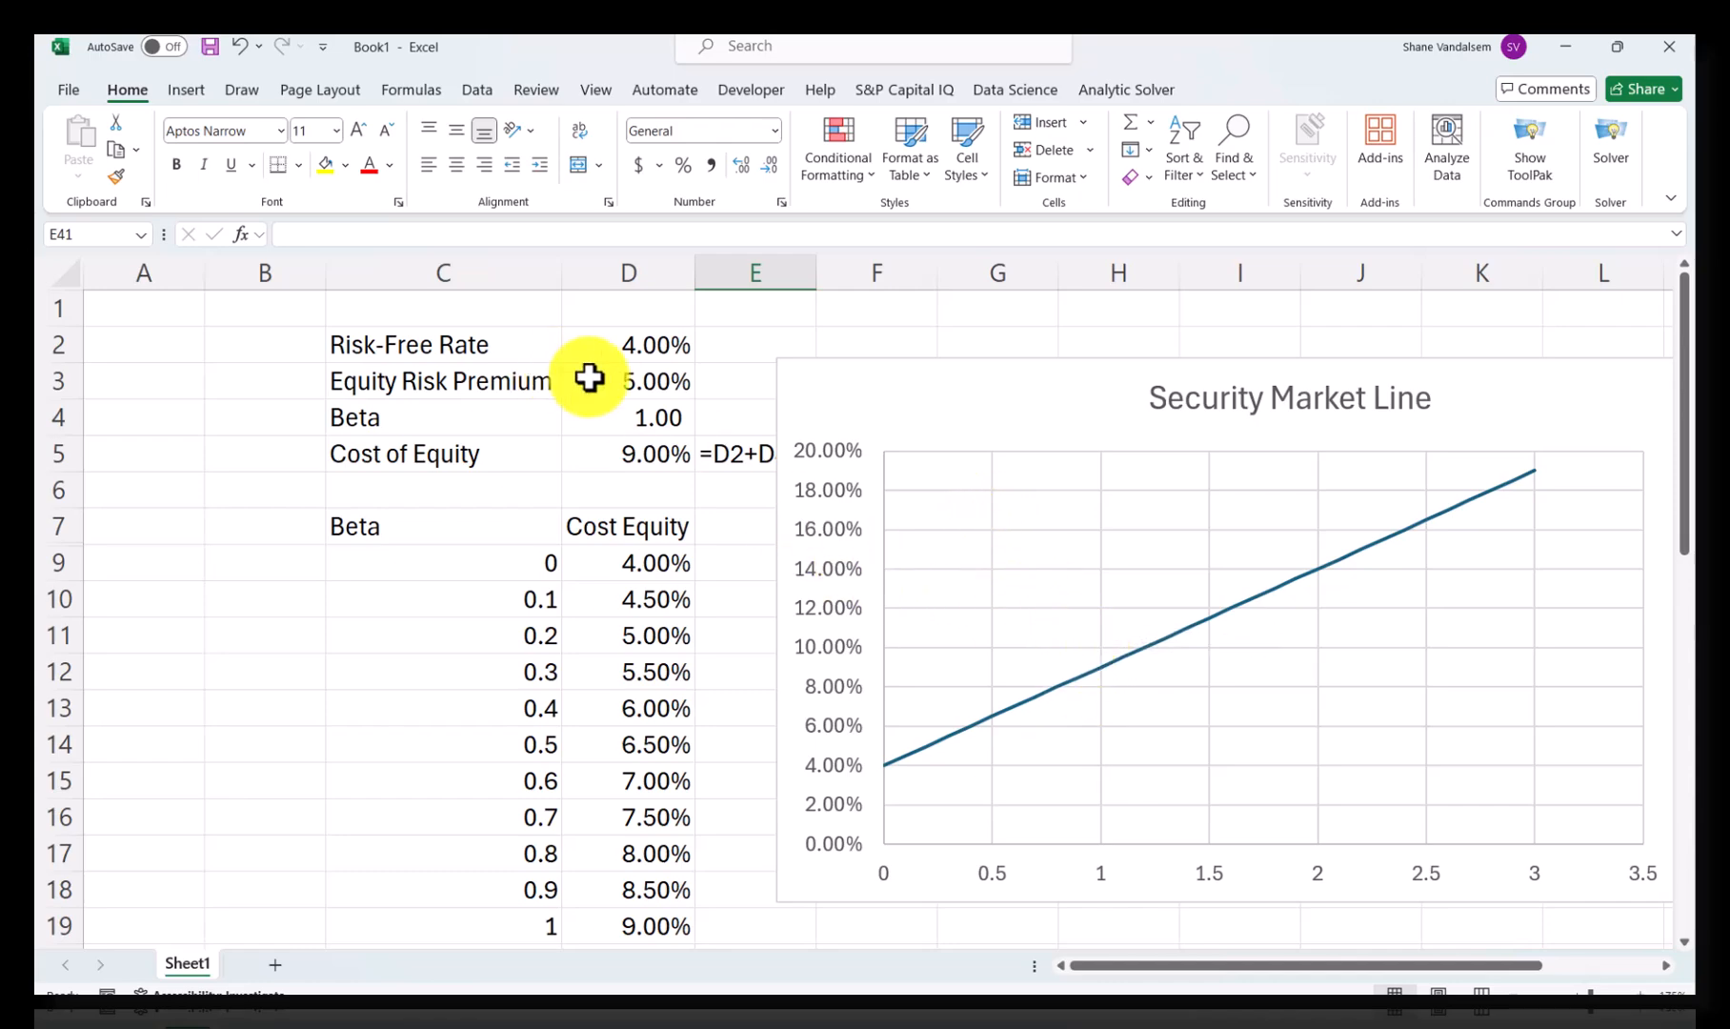
Step: Move the Security Market Line chart down the sheet so the area beside the inputs and upper table rows is free
left_click_drag(1000, 386, 268, 934)
left_click_drag(71, 1013, 63, 1017)
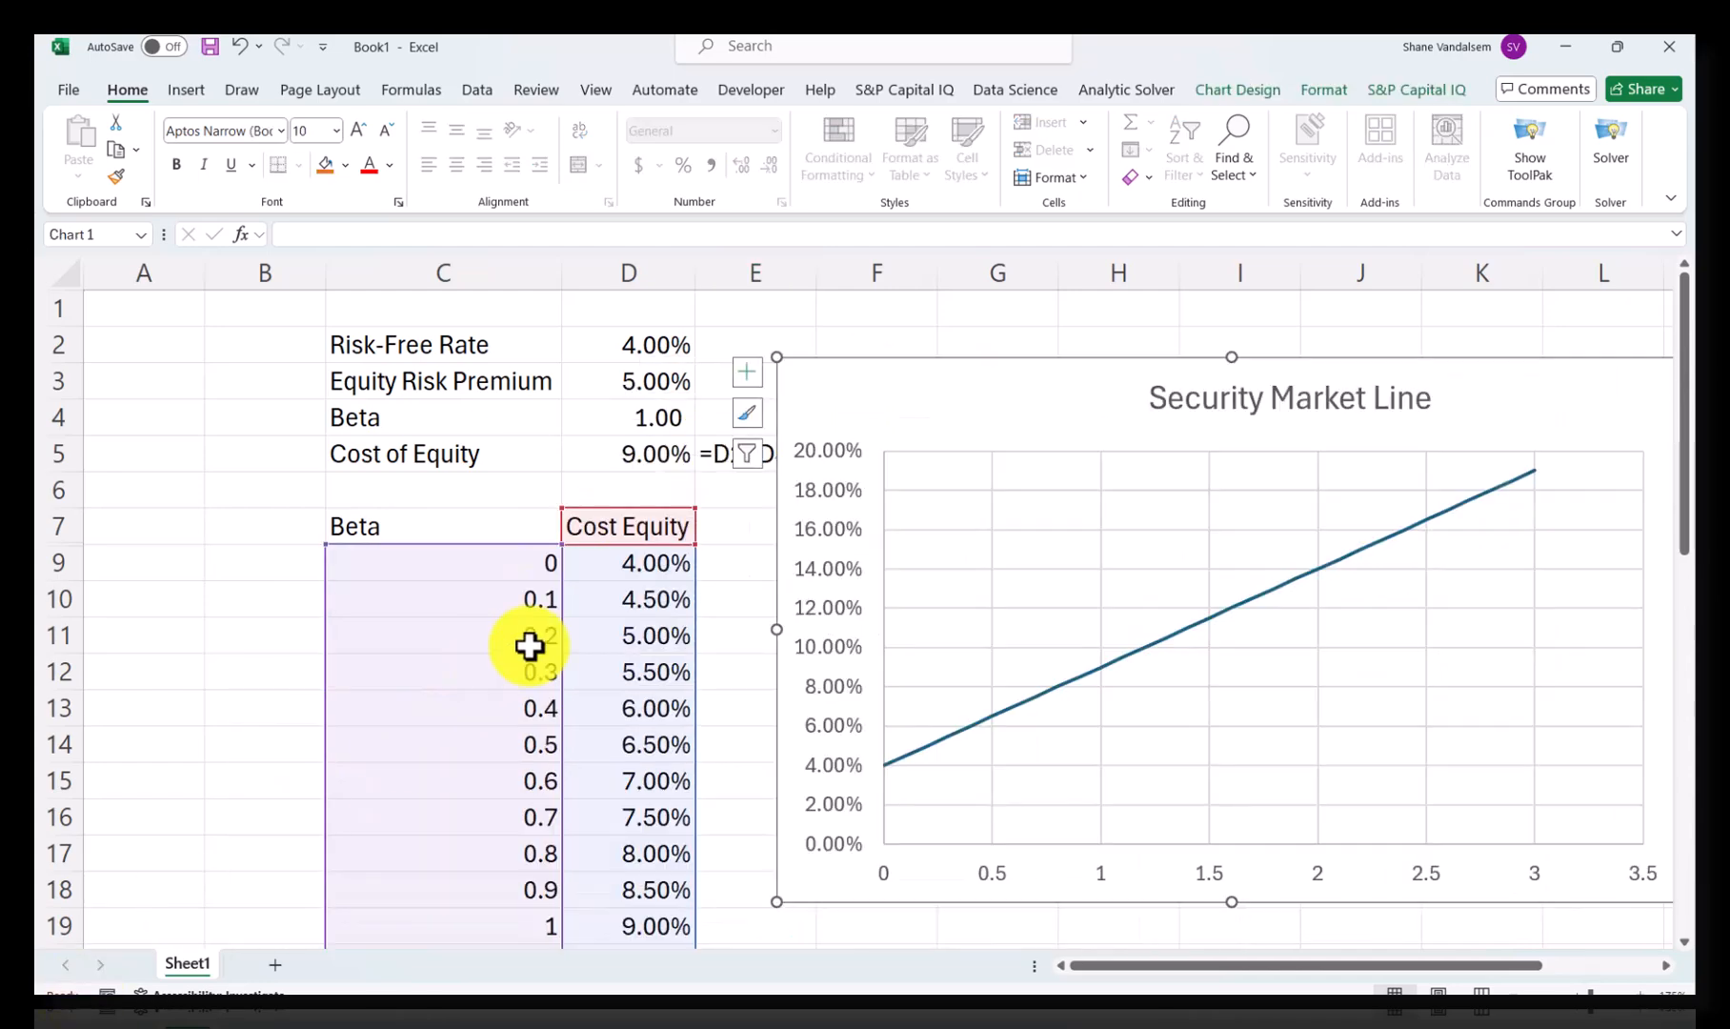
left_click_drag(969, 411, 270, 992)
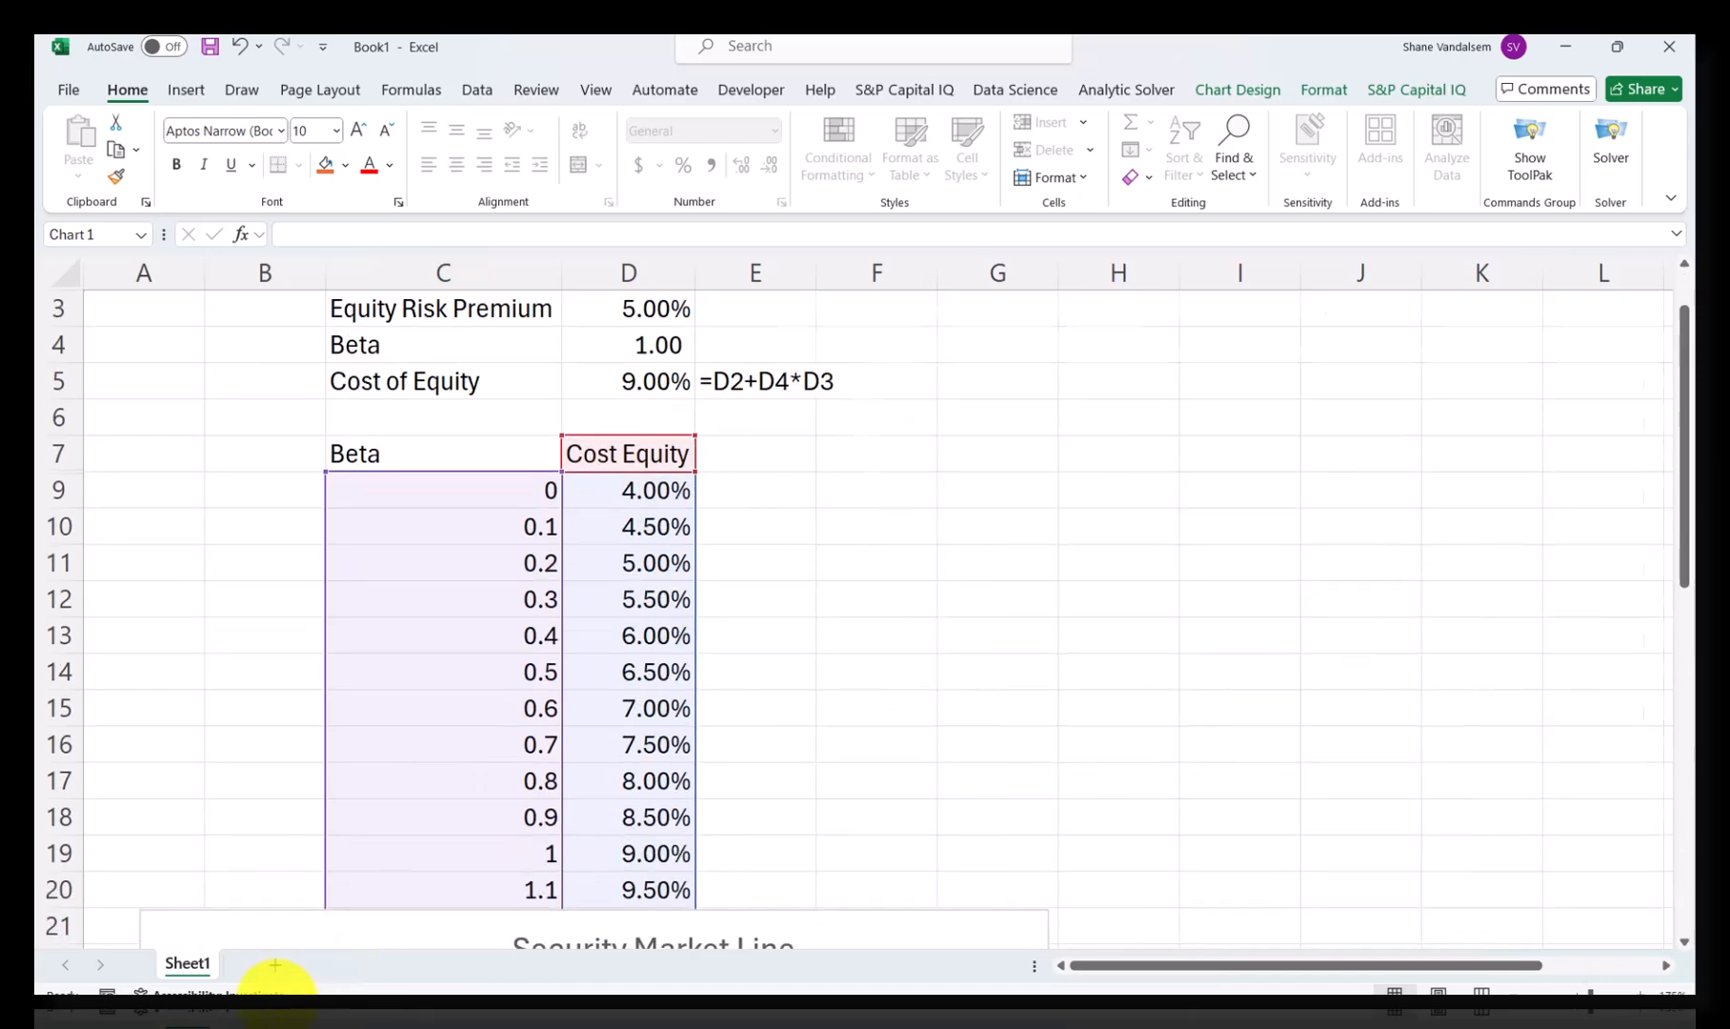
left_click_drag(936, 355, 572, 805)
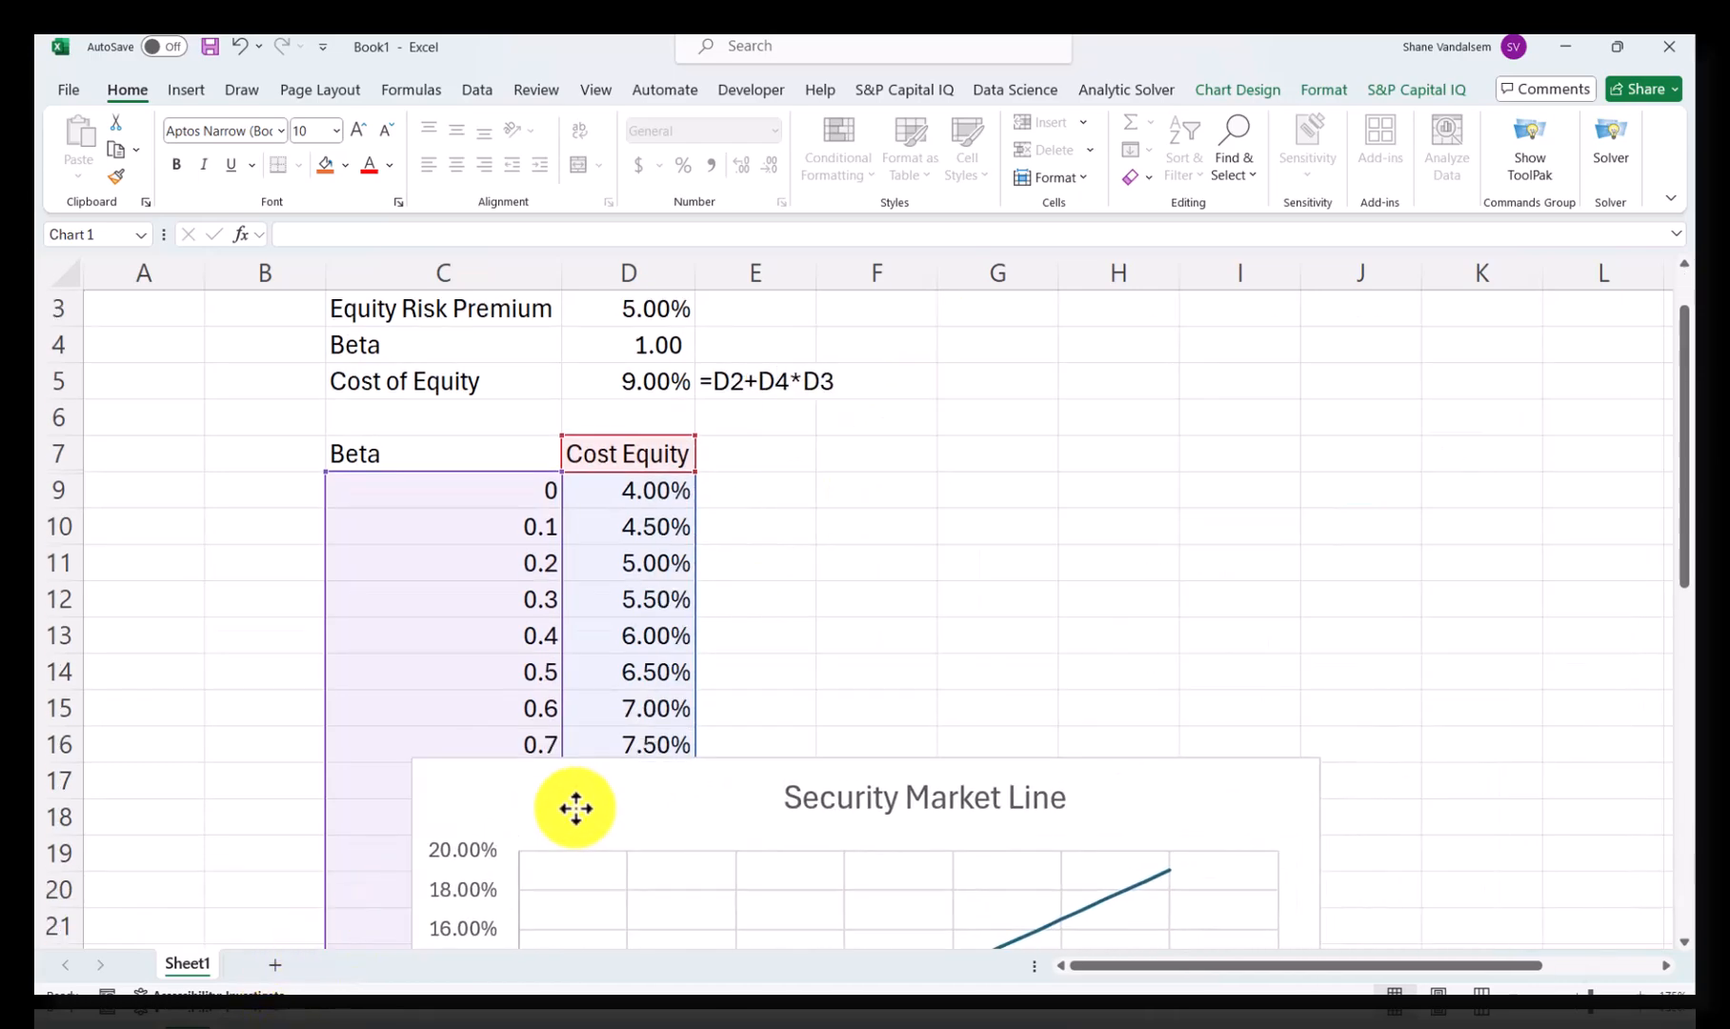
scroll(889, 580, "down", 2)
left_click_drag(780, 590, 598, 915)
scroll(1171, 527, "down", 2)
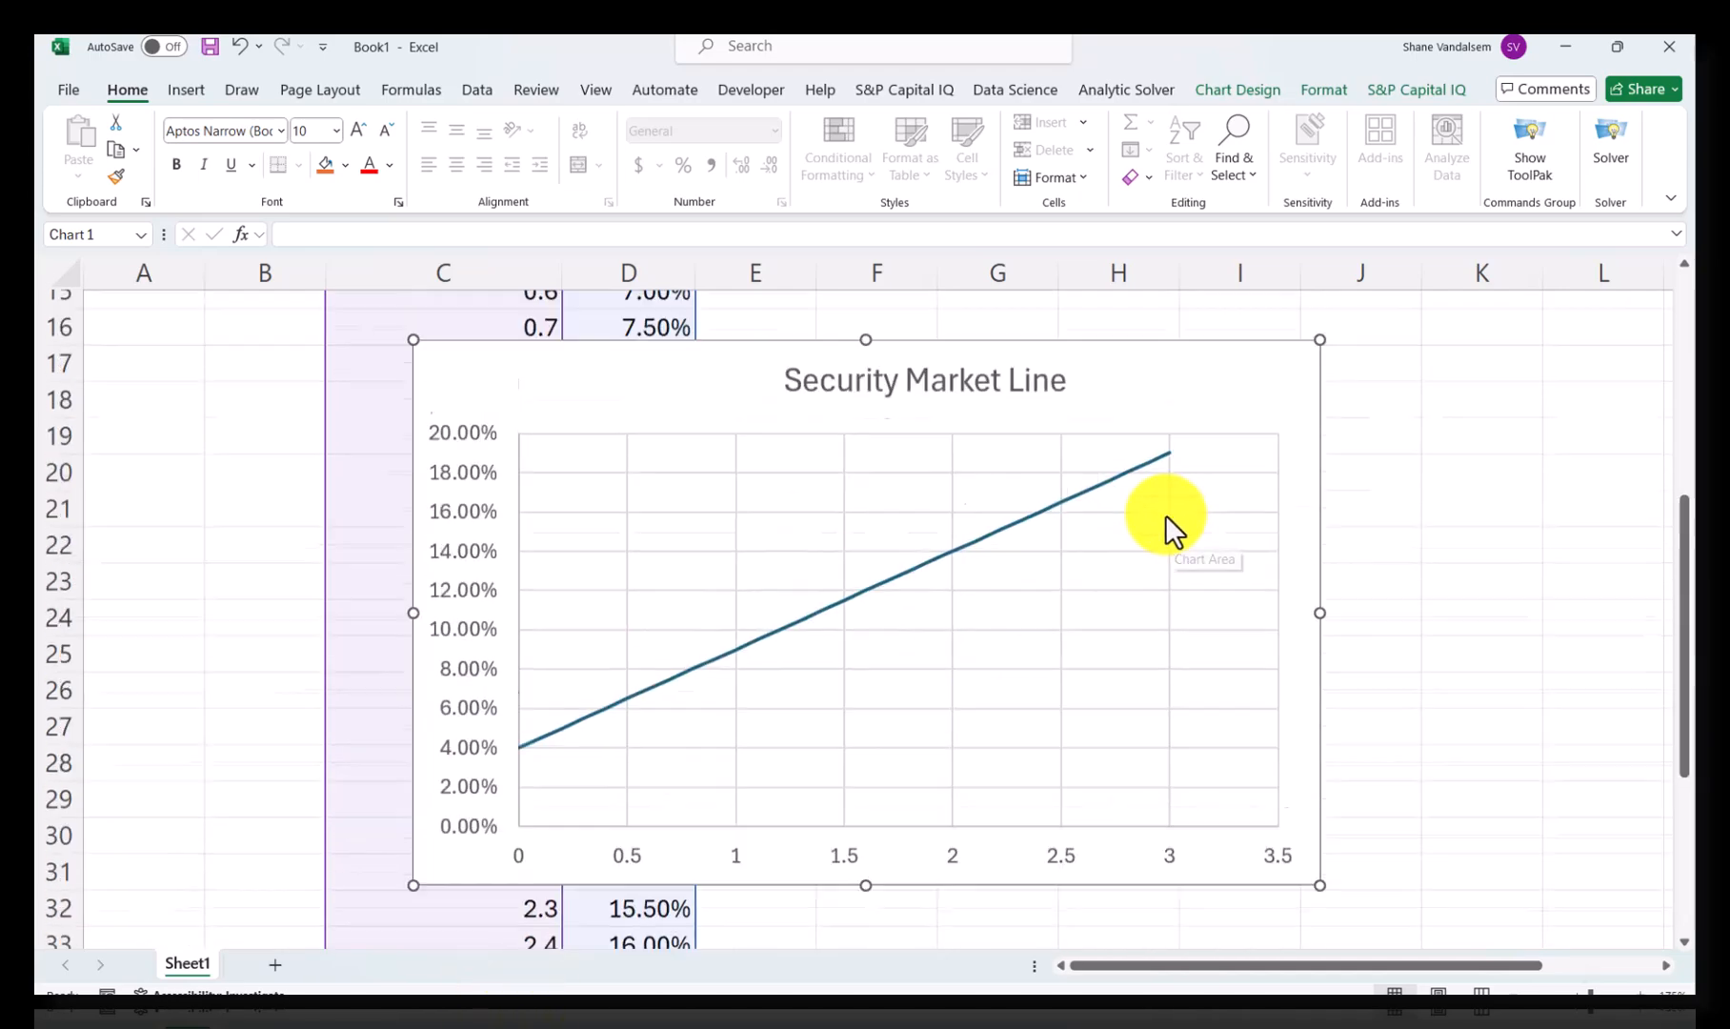
scroll(1164, 516, "up", 1)
left_click_drag(1177, 466, 981, 710)
scroll(1123, 579, "up", 4)
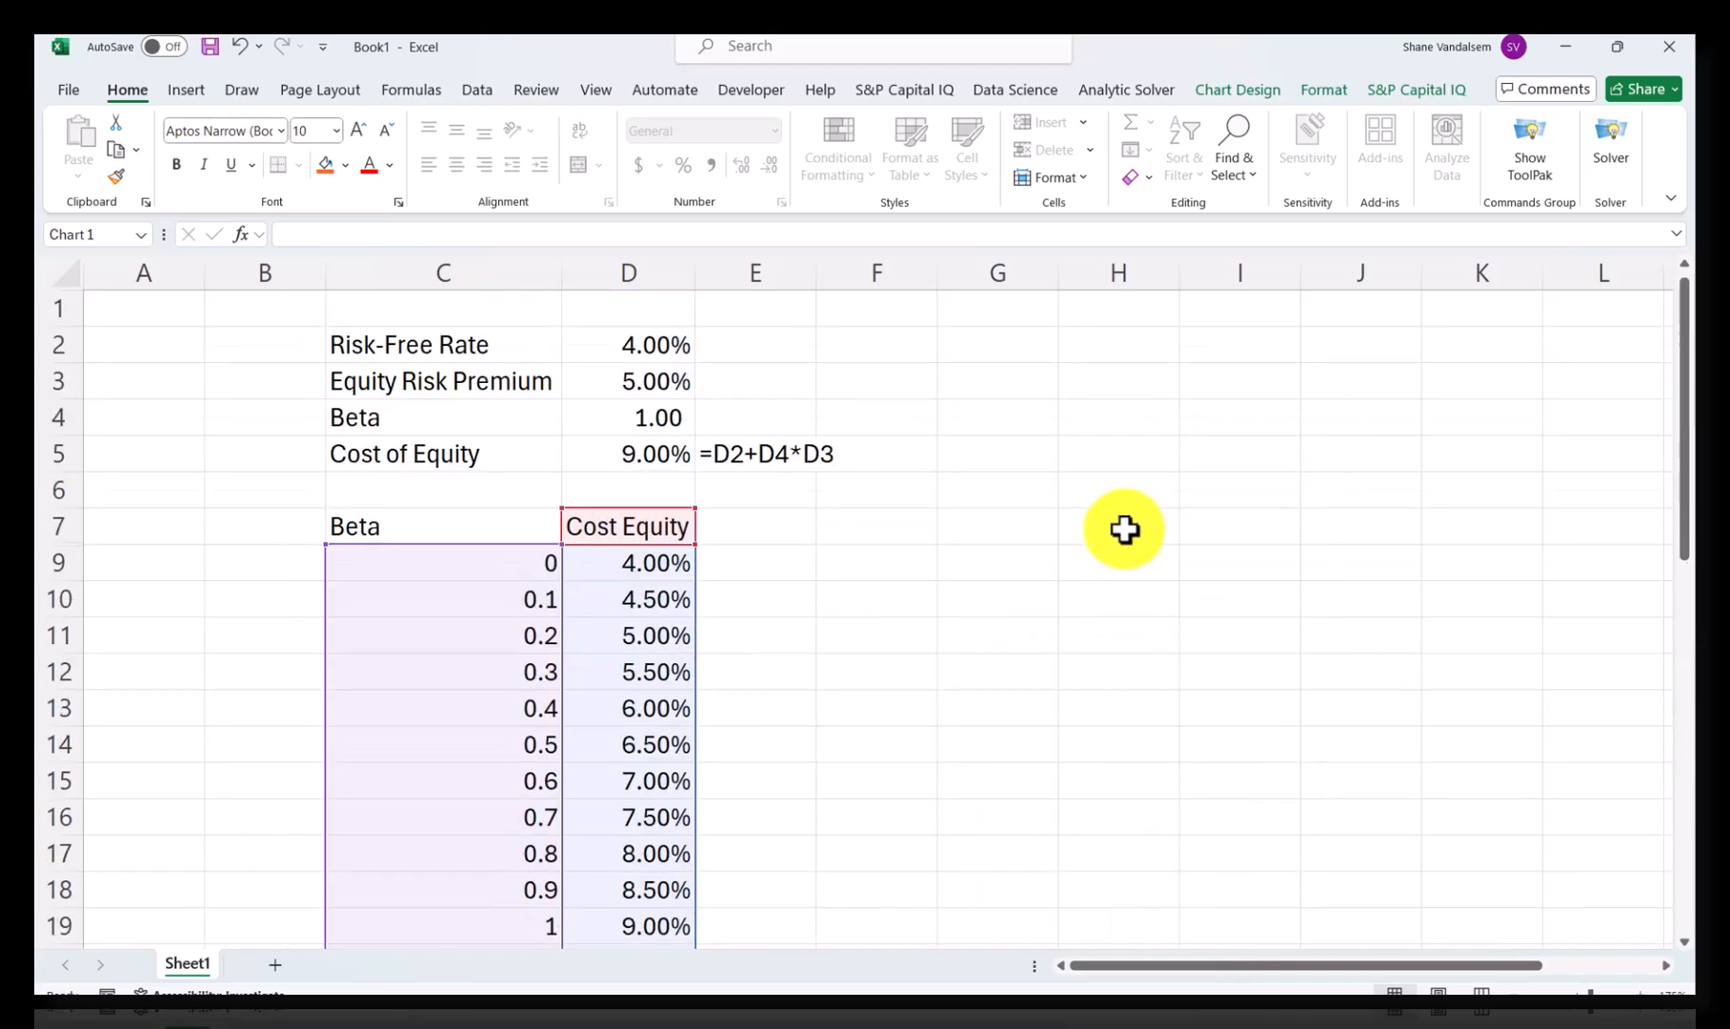
Step: Enter 0.00%, 0.50%, 1.00% and 1.50% across cells I7 to L7
left_click(1216, 517)
left_click(1104, 505)
left_click(1157, 524)
left_click(1224, 520)
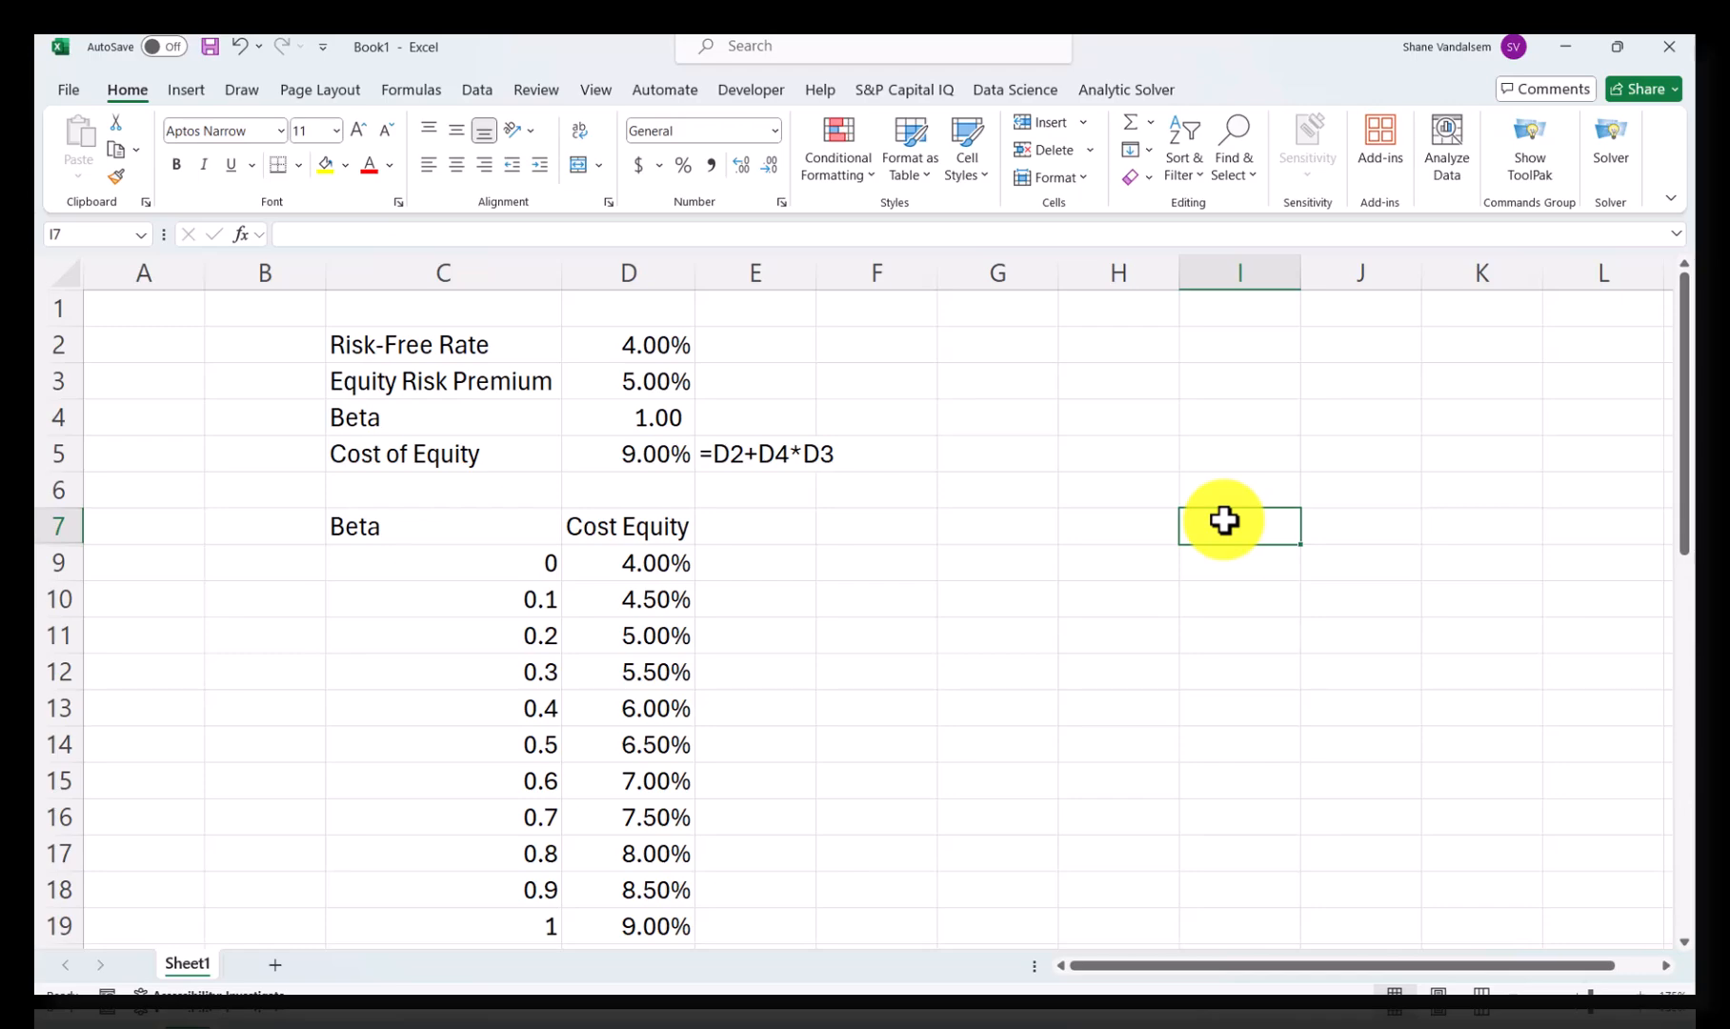
type("0.00")
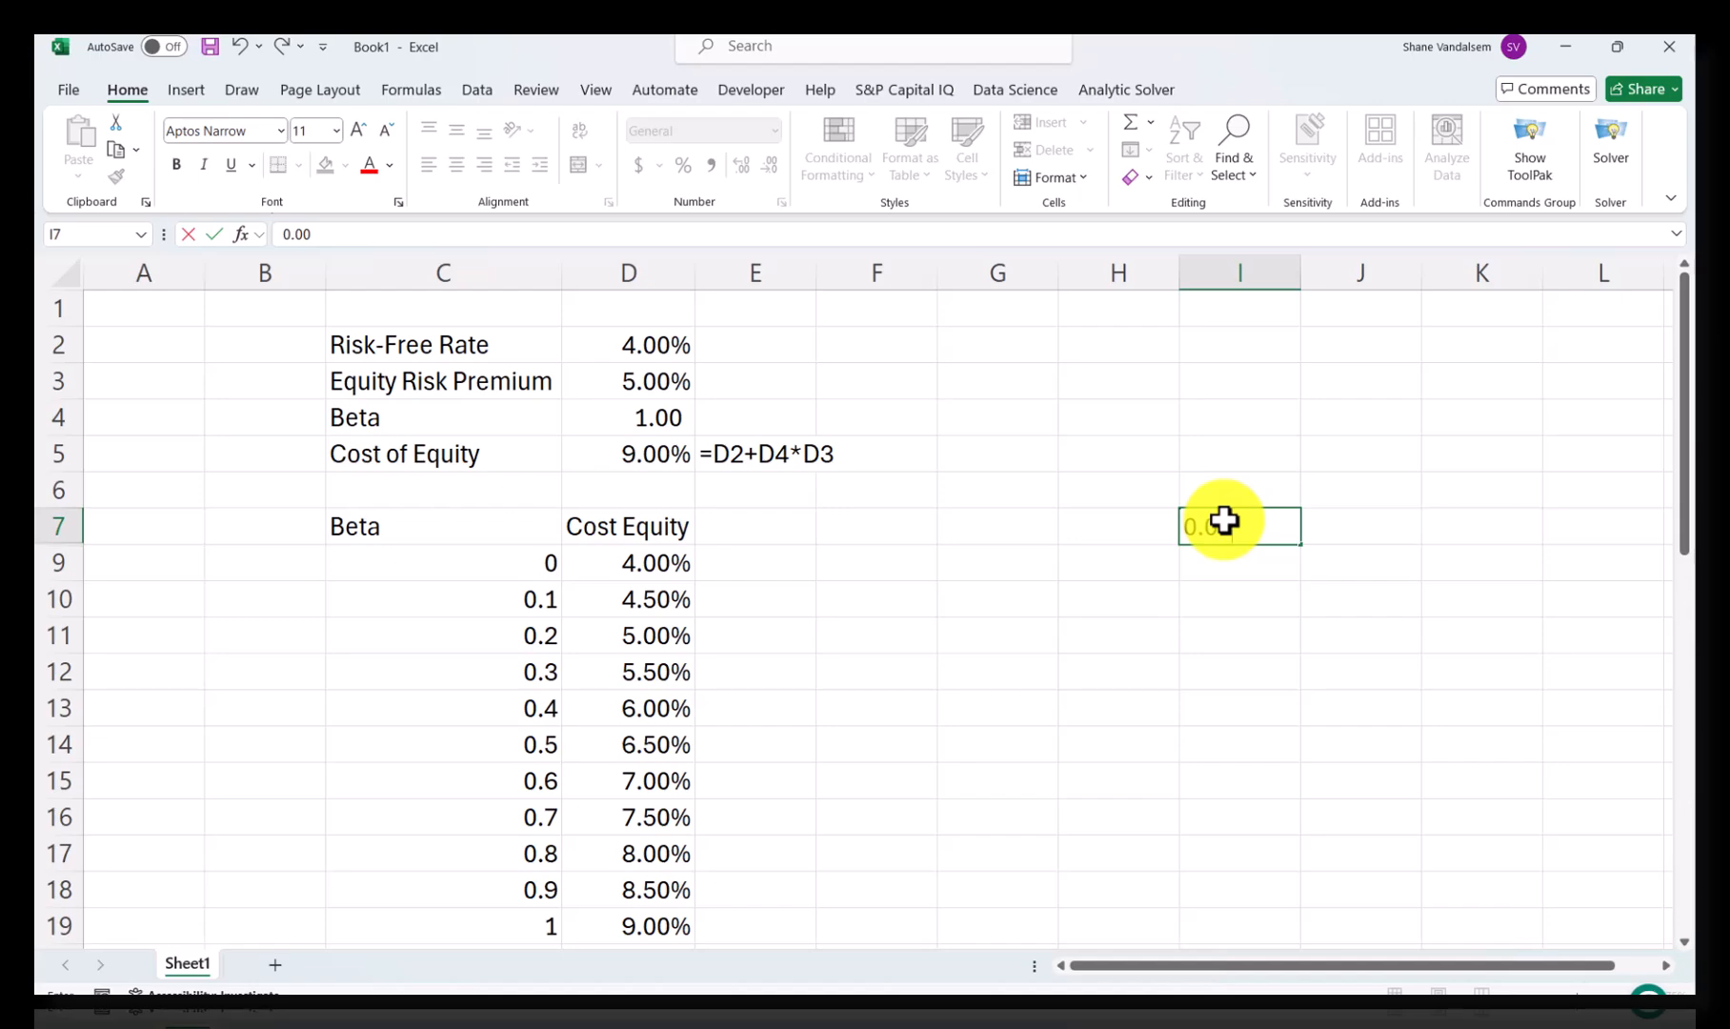
key("Tab")
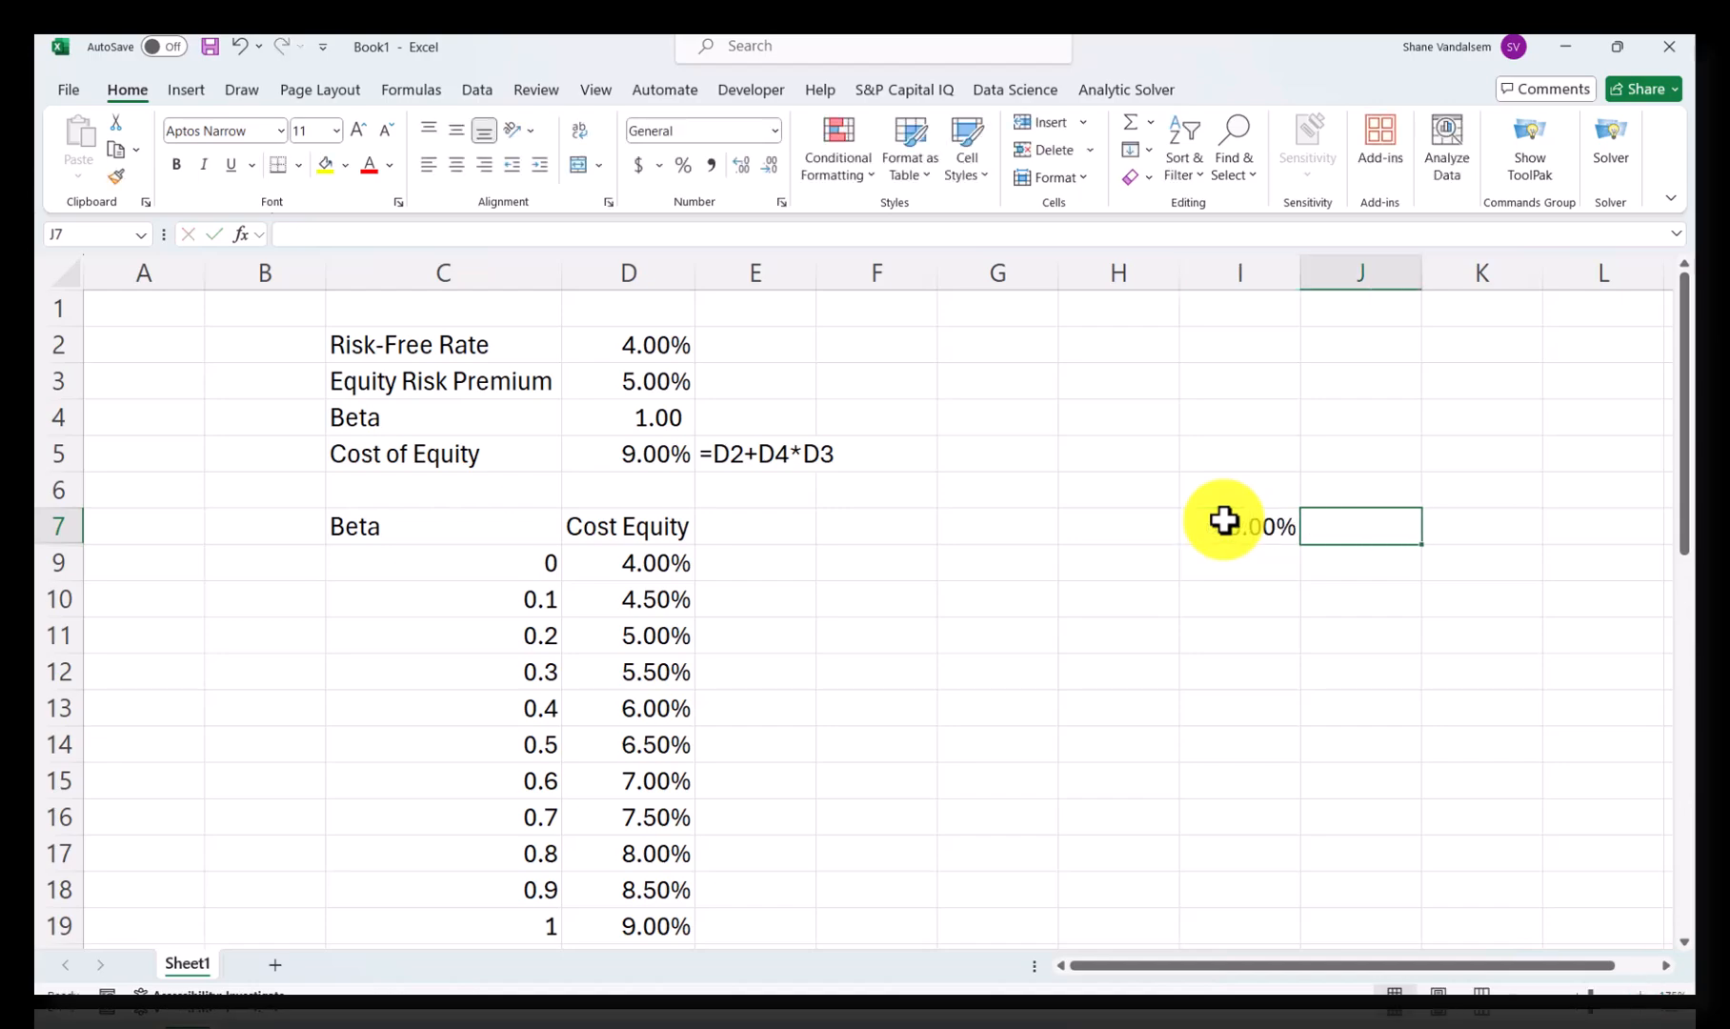
type(".0")
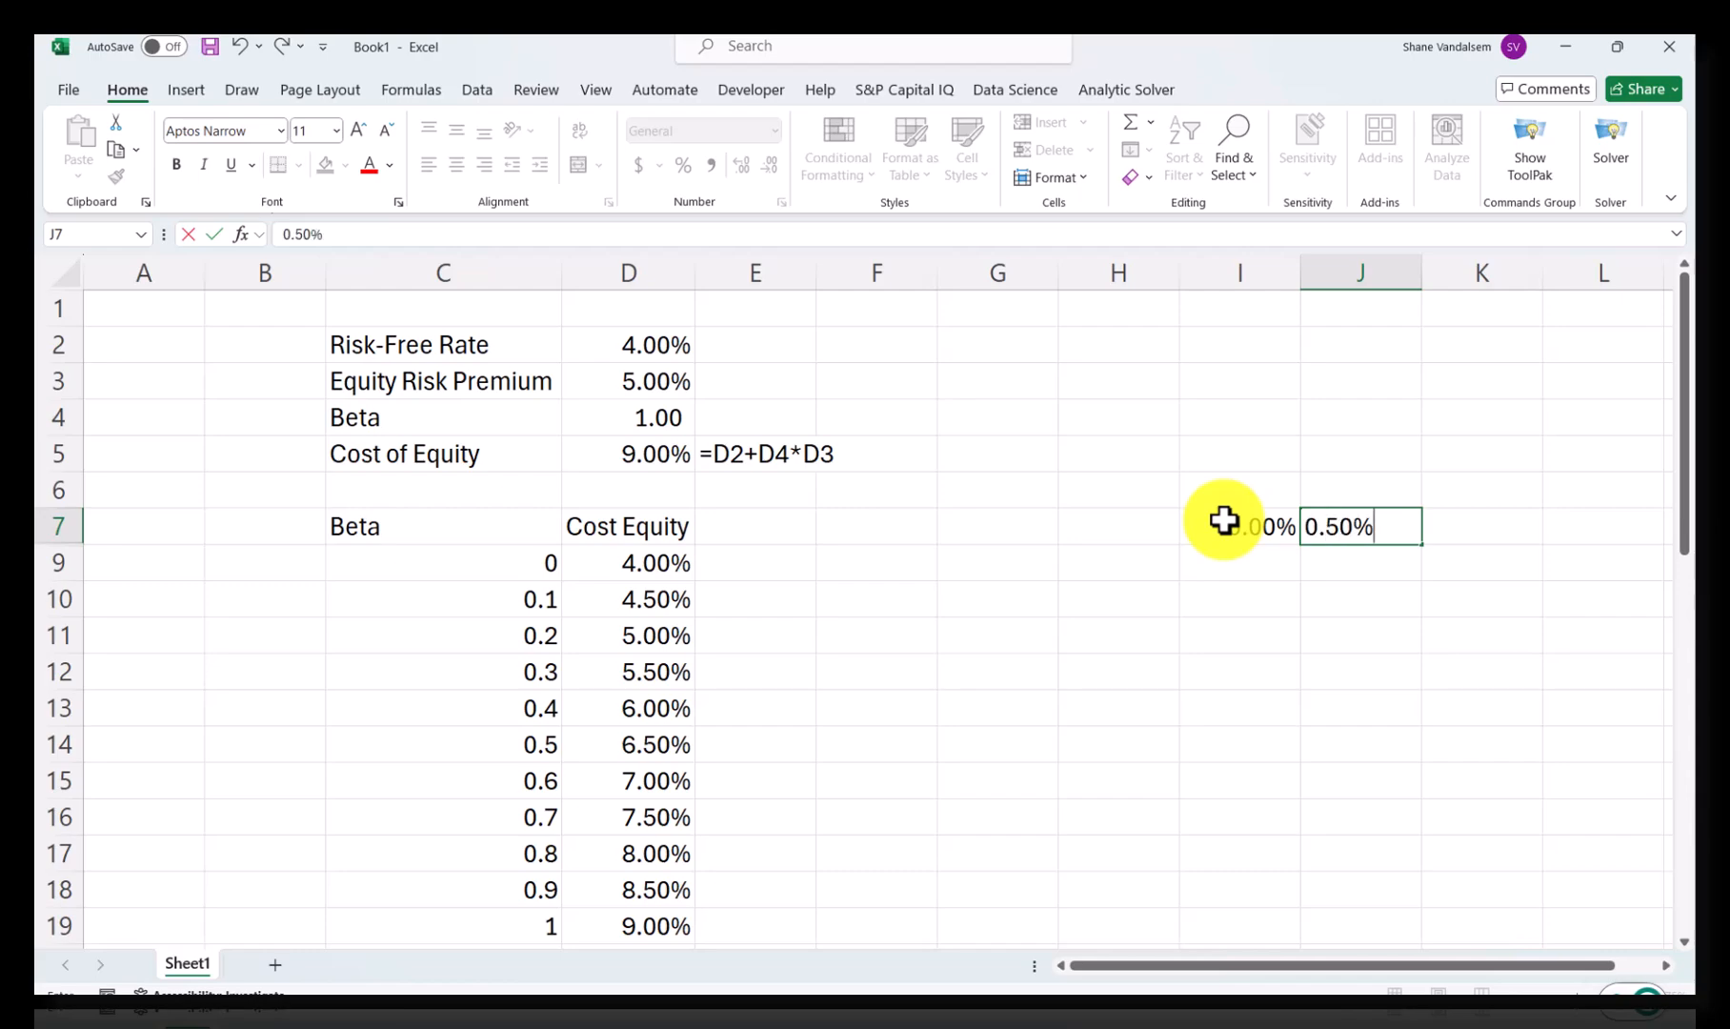
type("50")
key("Tab")
type("1.")
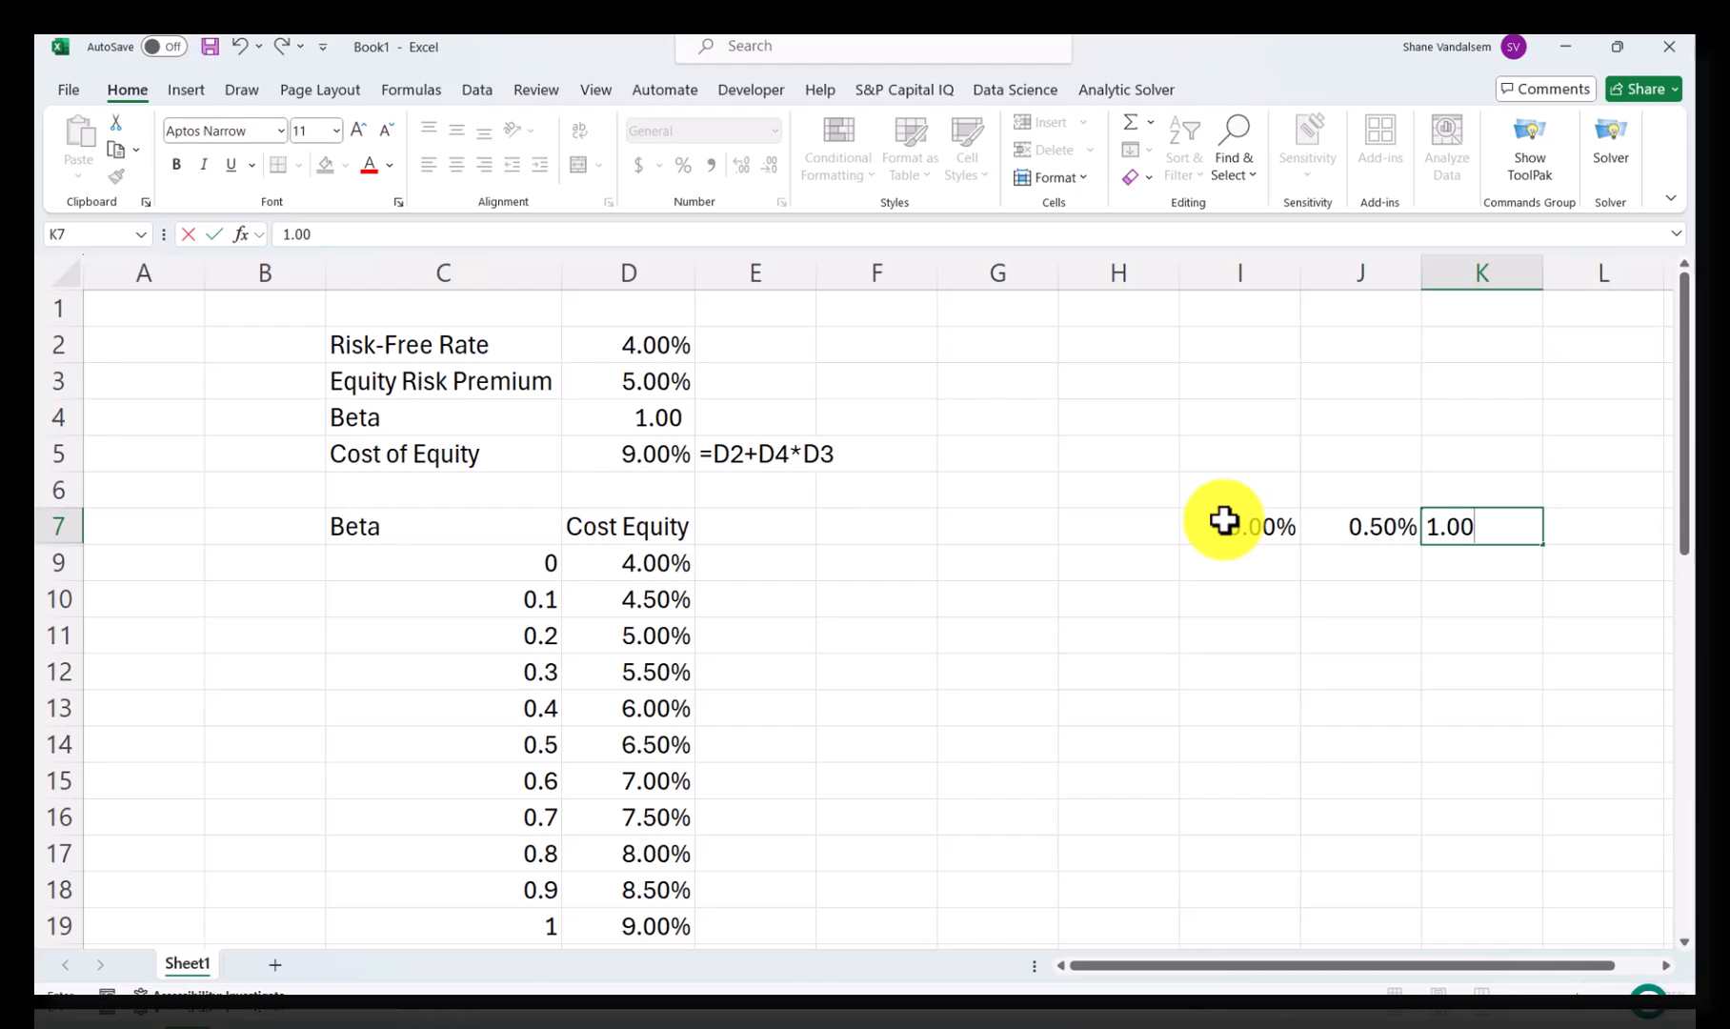
key("Tab")
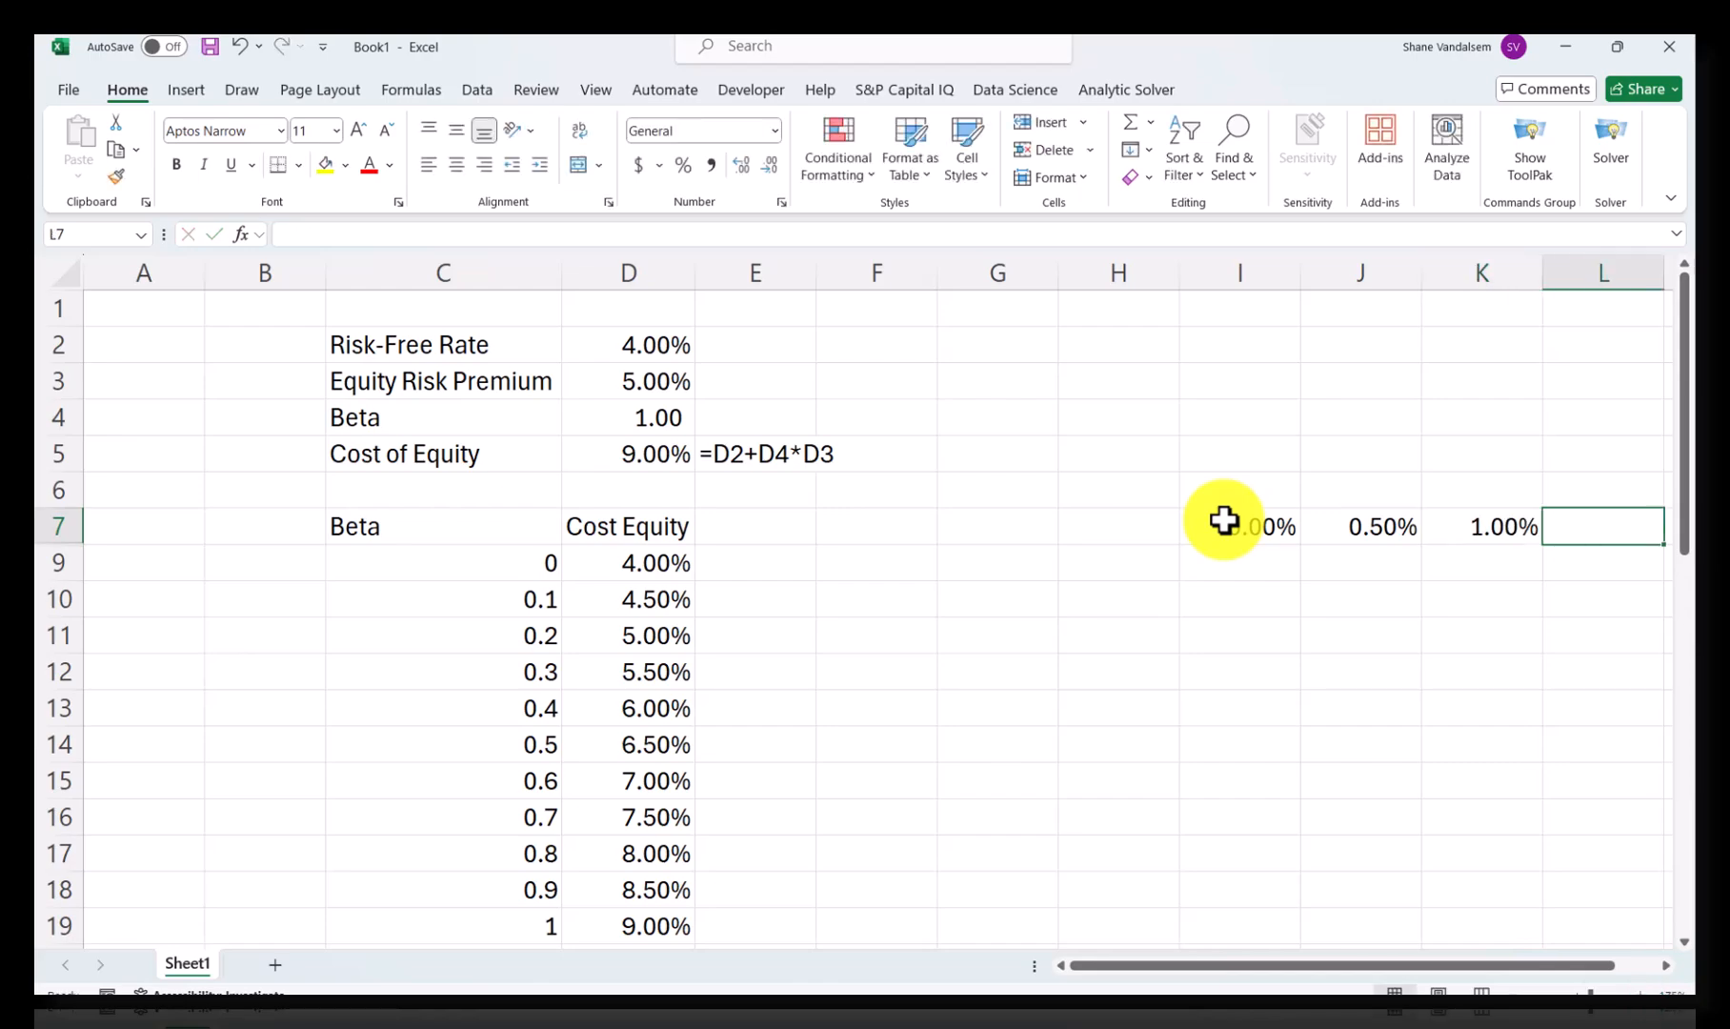
type("1.5")
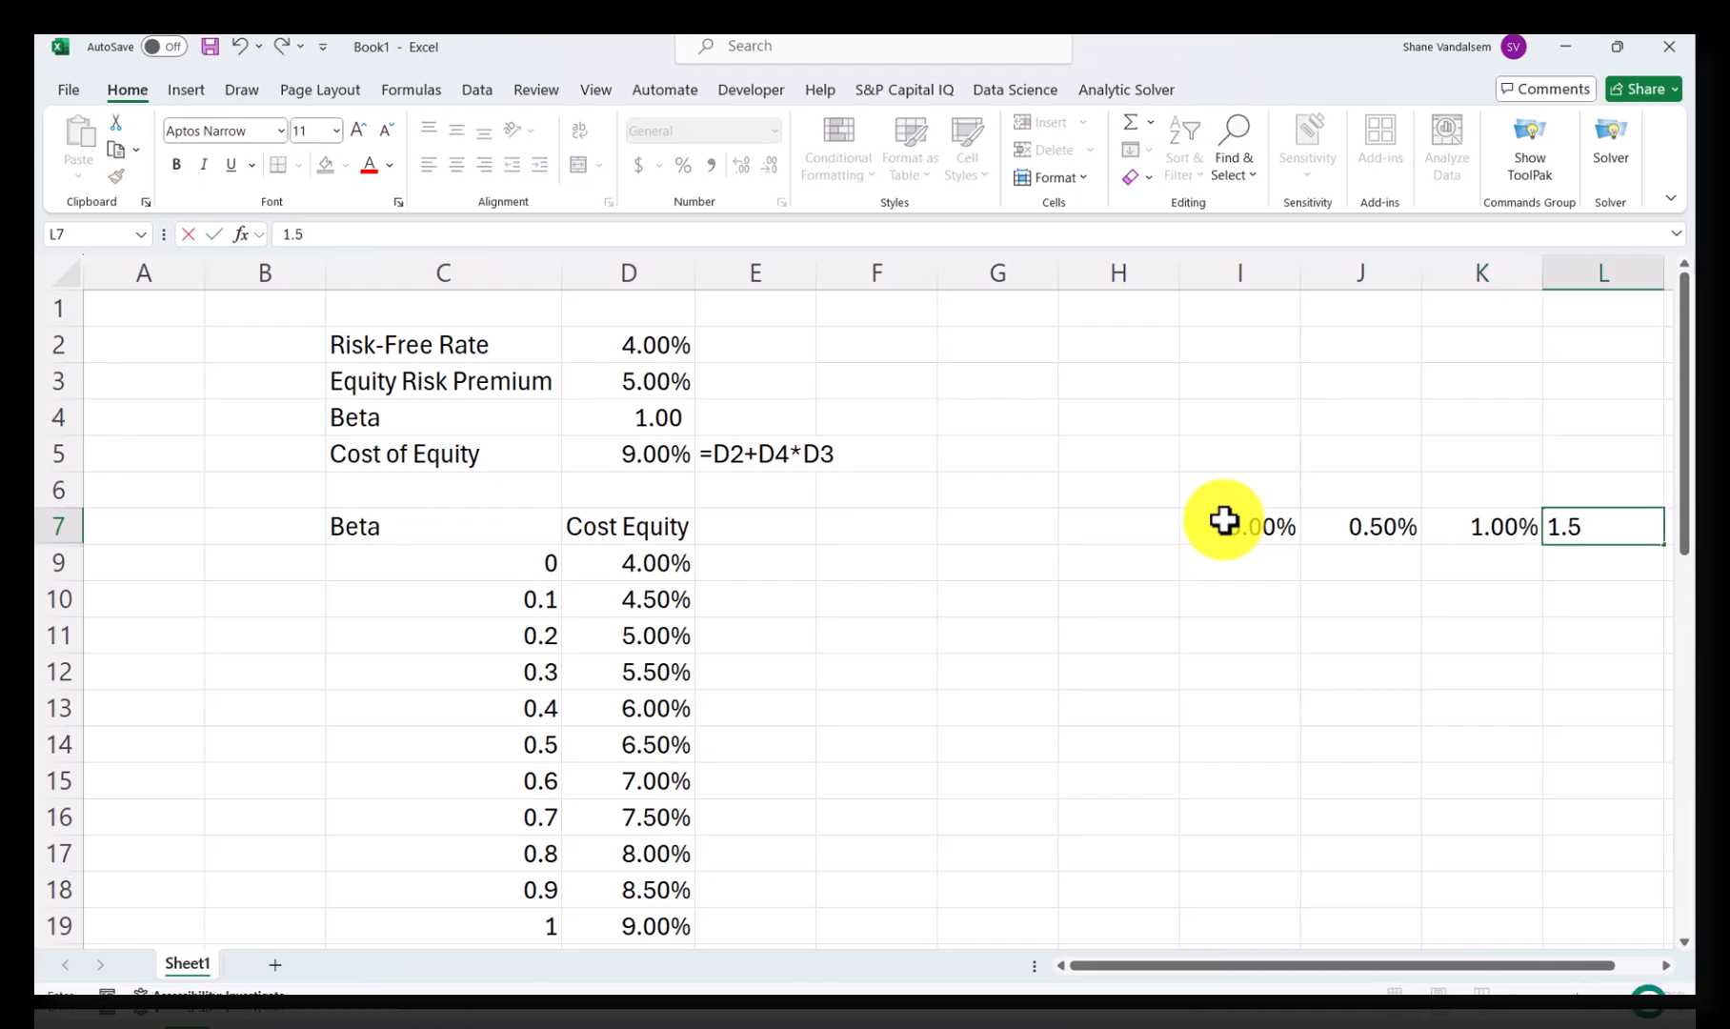
key("Tab")
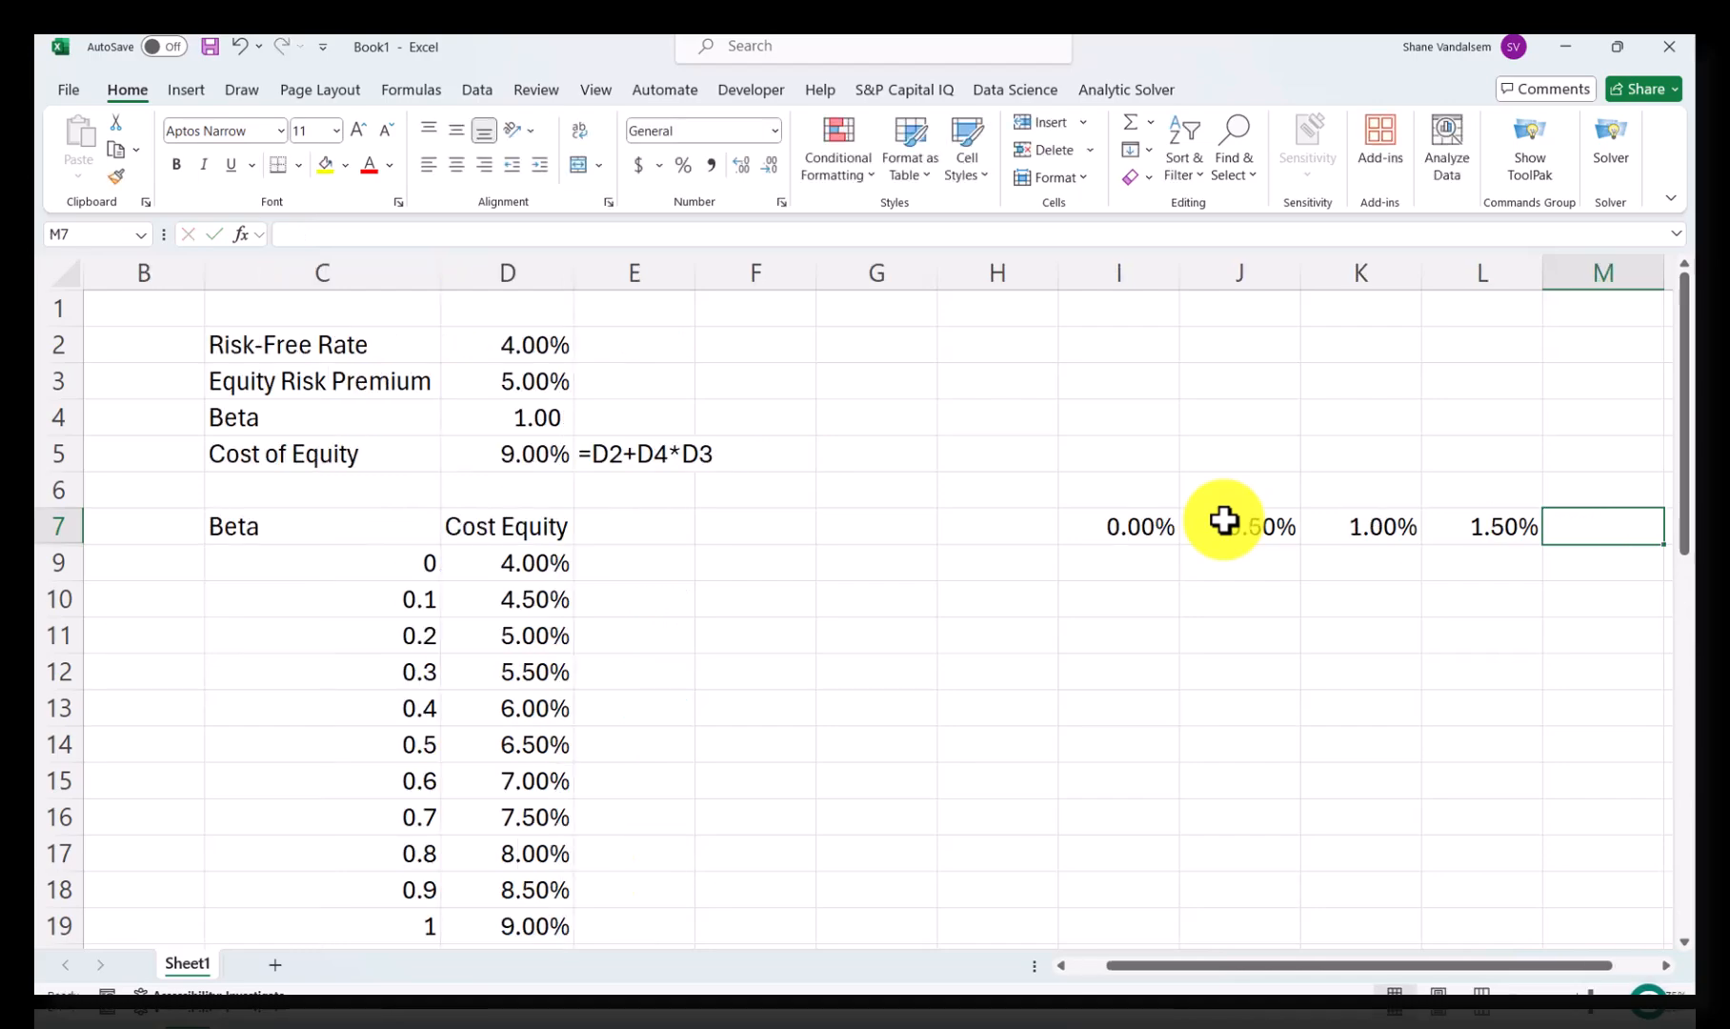
Step: Extend the percentage series from I7:L7 across row 7 to 7.00% in column W
key("Left")
key("Left")
key("Left")
key("Left")
key("shift+Right")
key("shift+Right")
key("shift+Right")
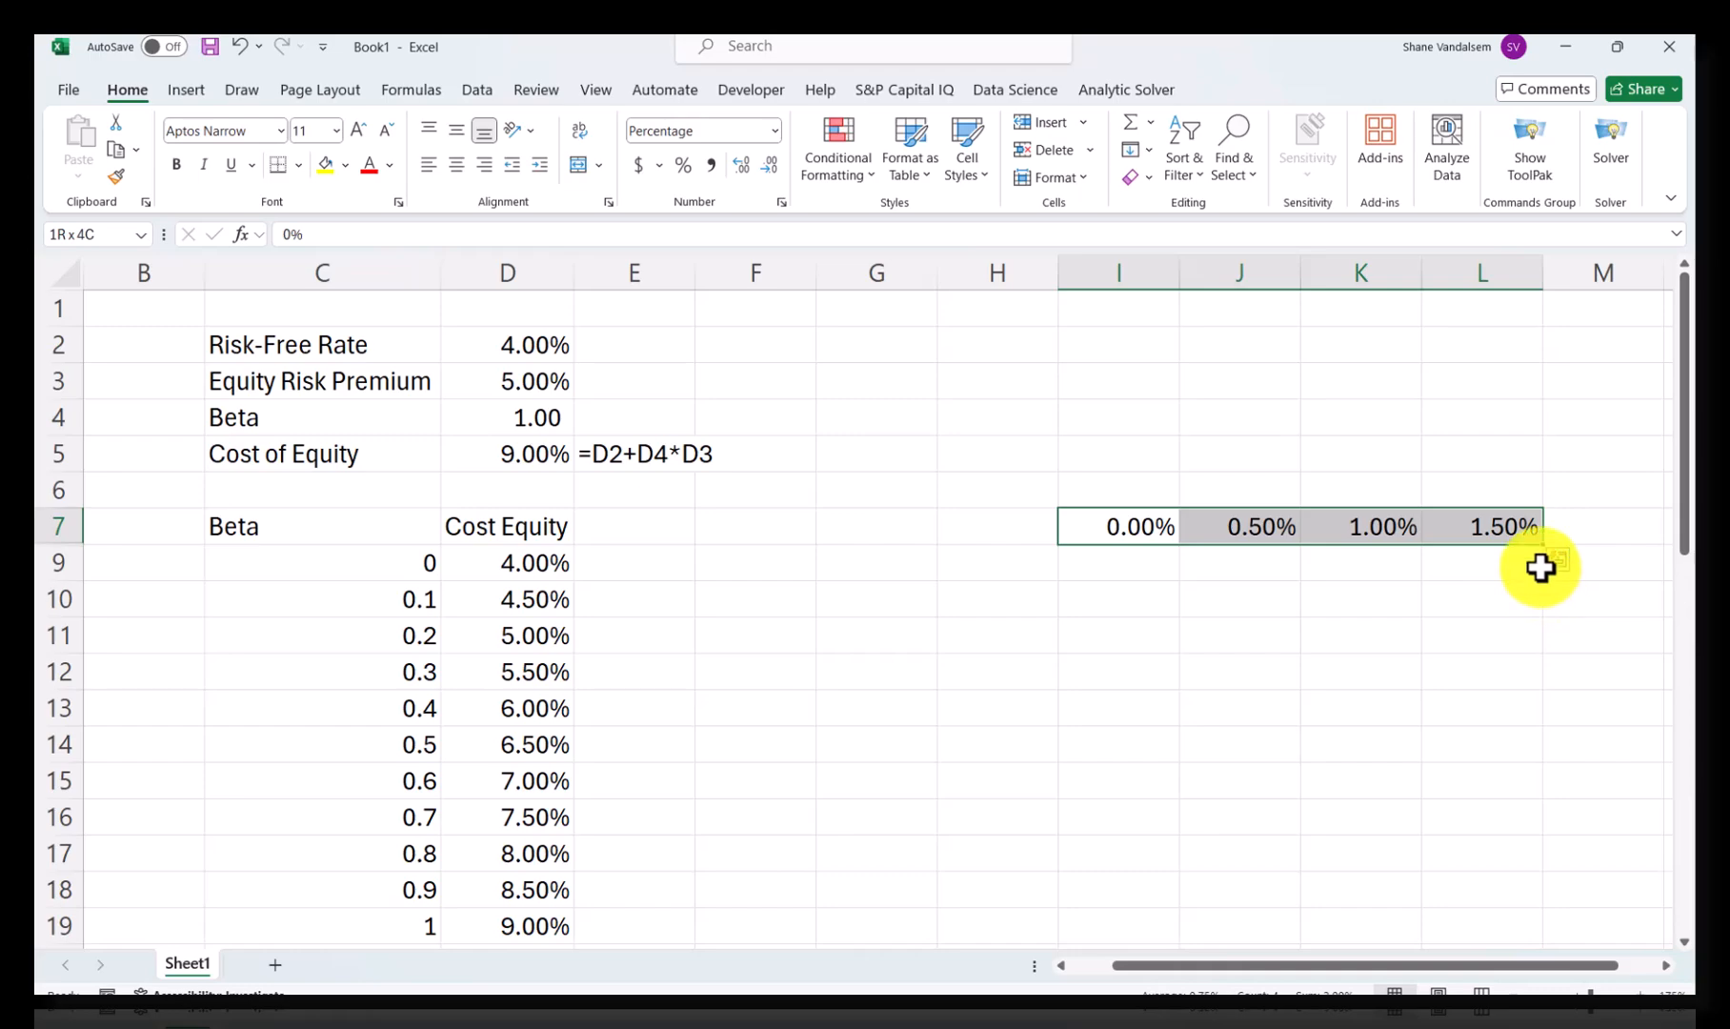
scroll(1533, 557, "down", 2)
scroll(1553, 493, "up", 2)
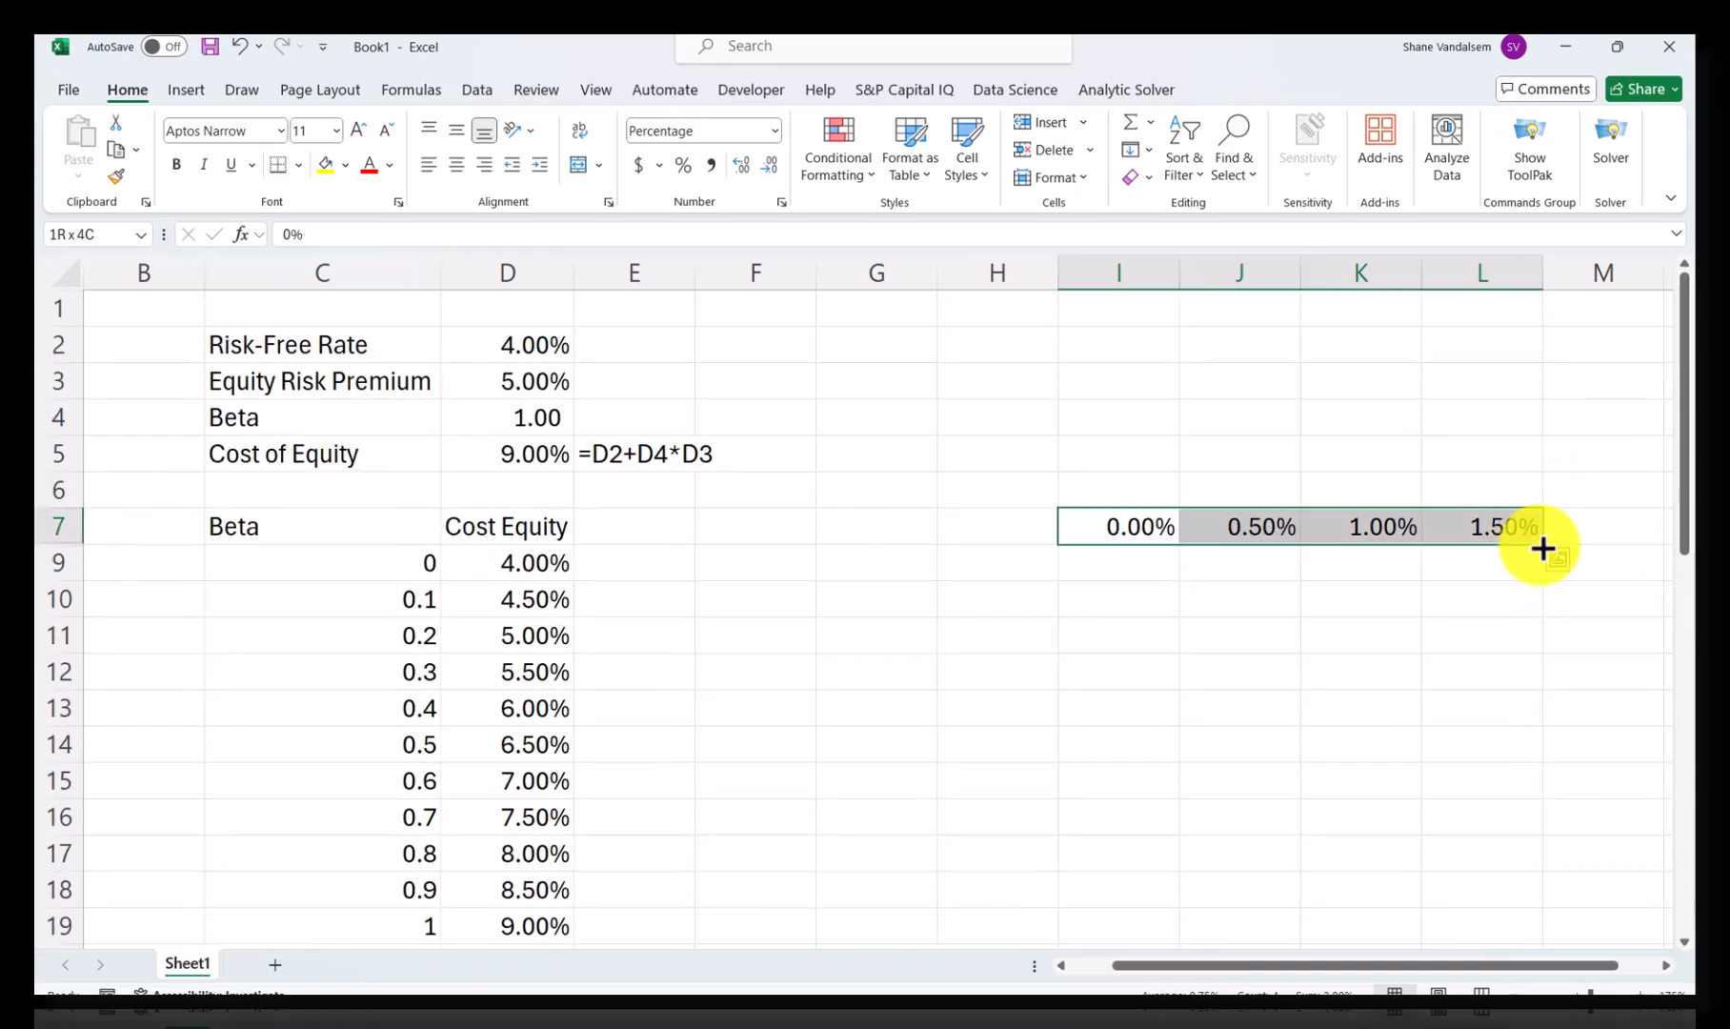
mouse_move(1543, 545)
left_mouse_down()
mouse_move(1660, 553)
mouse_move(1495, 549)
mouse_move(1590, 555)
mouse_move(1687, 534)
mouse_move(1622, 558)
mouse_move(1560, 552)
left_mouse_up()
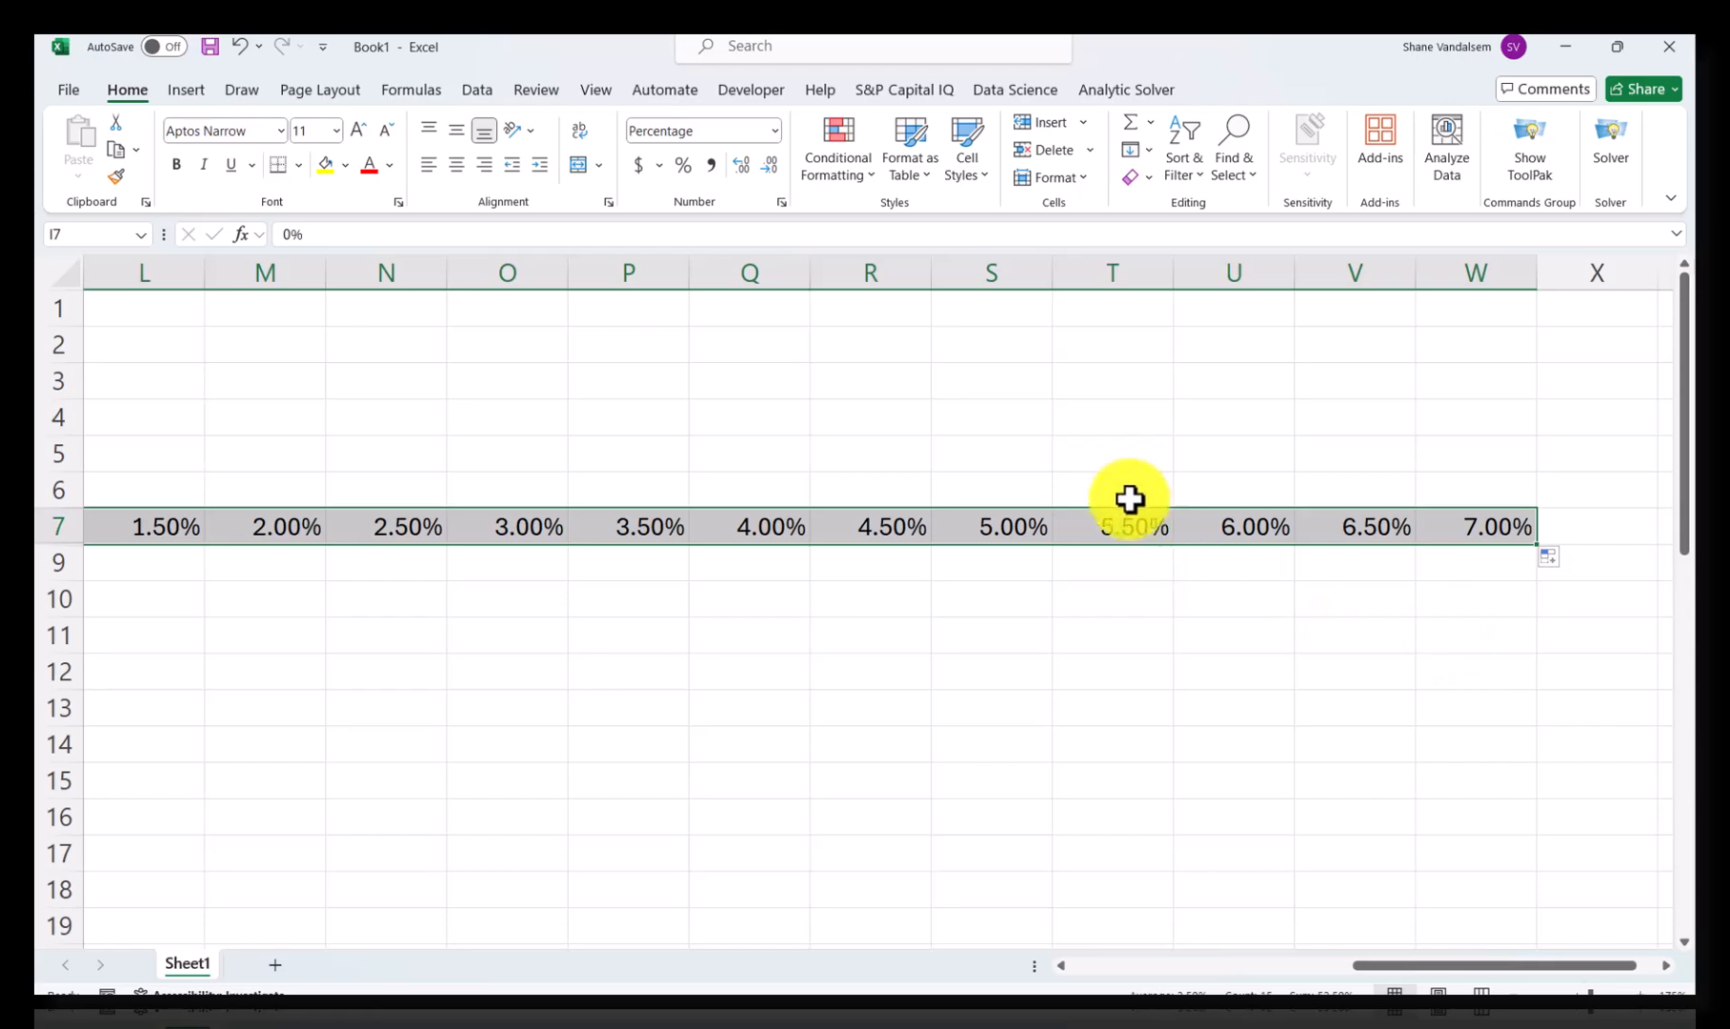
Step: Enter the beta values 0, 0.1 and 0.2 down cells H9 to H11
left_click(1259, 487)
key("Left")
key("Left")
key("Left")
key("Left")
key("Left")
key("Left")
key("Left")
key("Left")
key("Left")
key("Left")
key("Left")
key("Left")
key("Left")
key("Left")
key("Left")
key("Left")
key("Left")
key("Left")
key("Left")
key("Left")
key("Down")
key("Down")
key("Right")
key("Right")
key("Right")
key("Right")
key("Right")
key("Right")
key("Right")
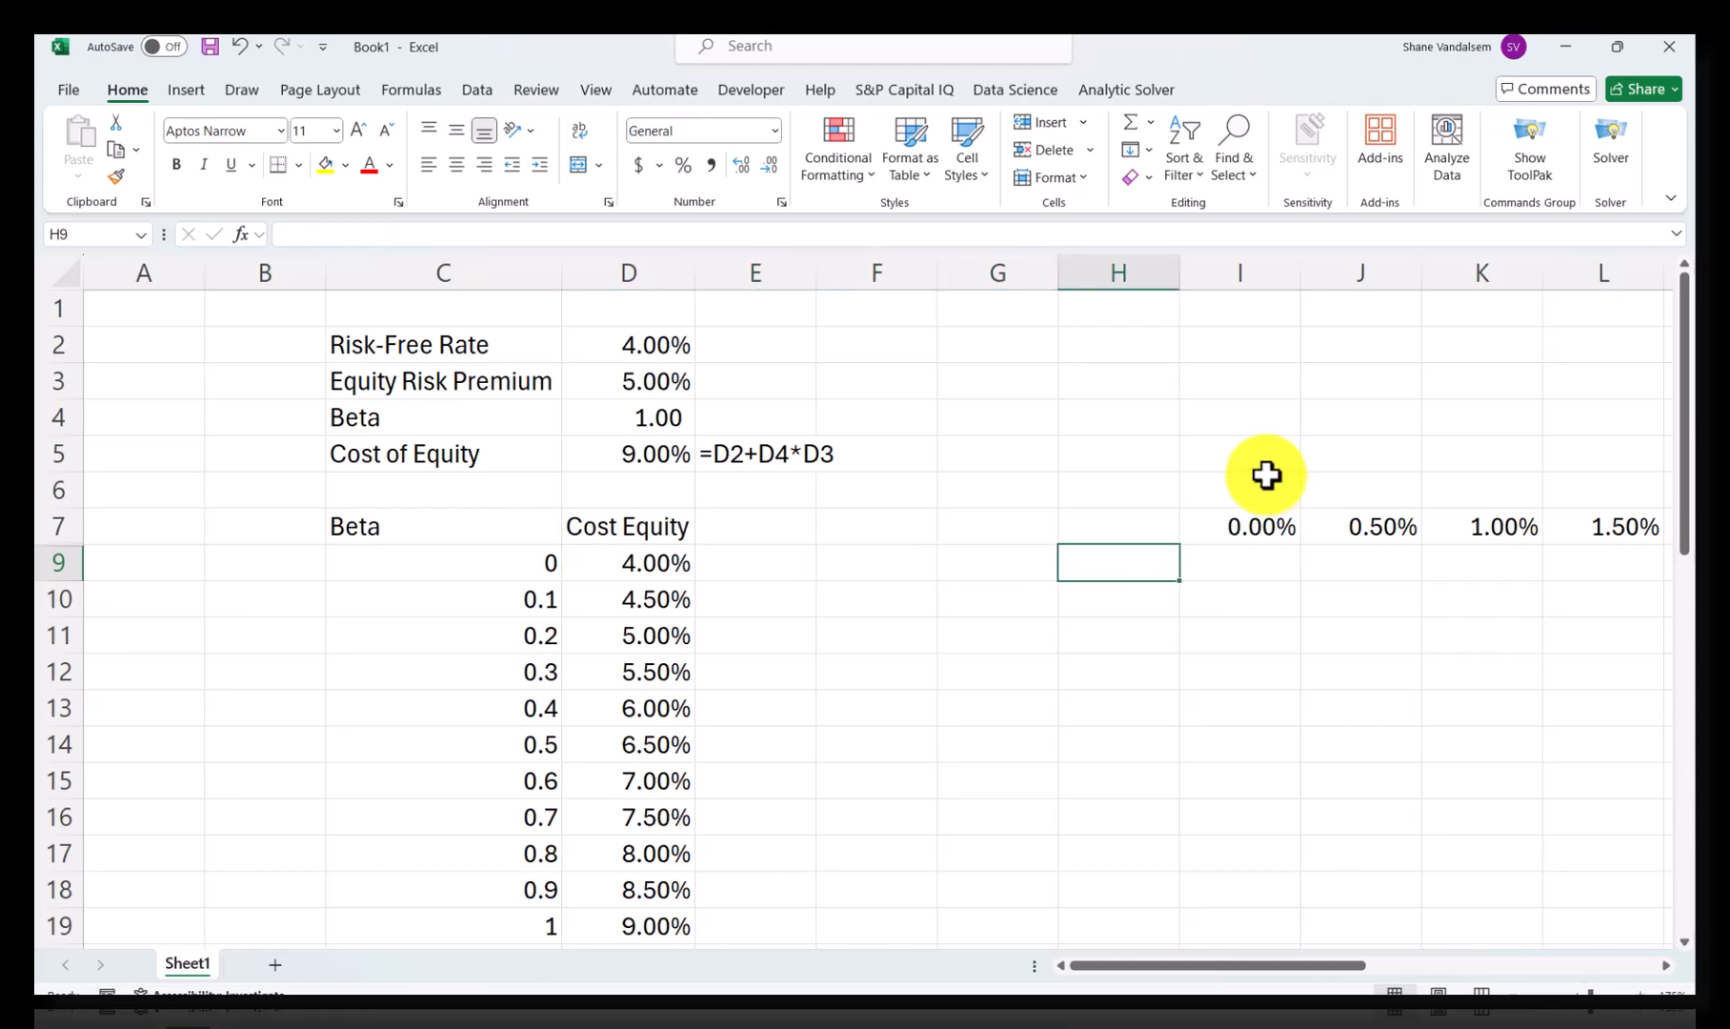
type("0")
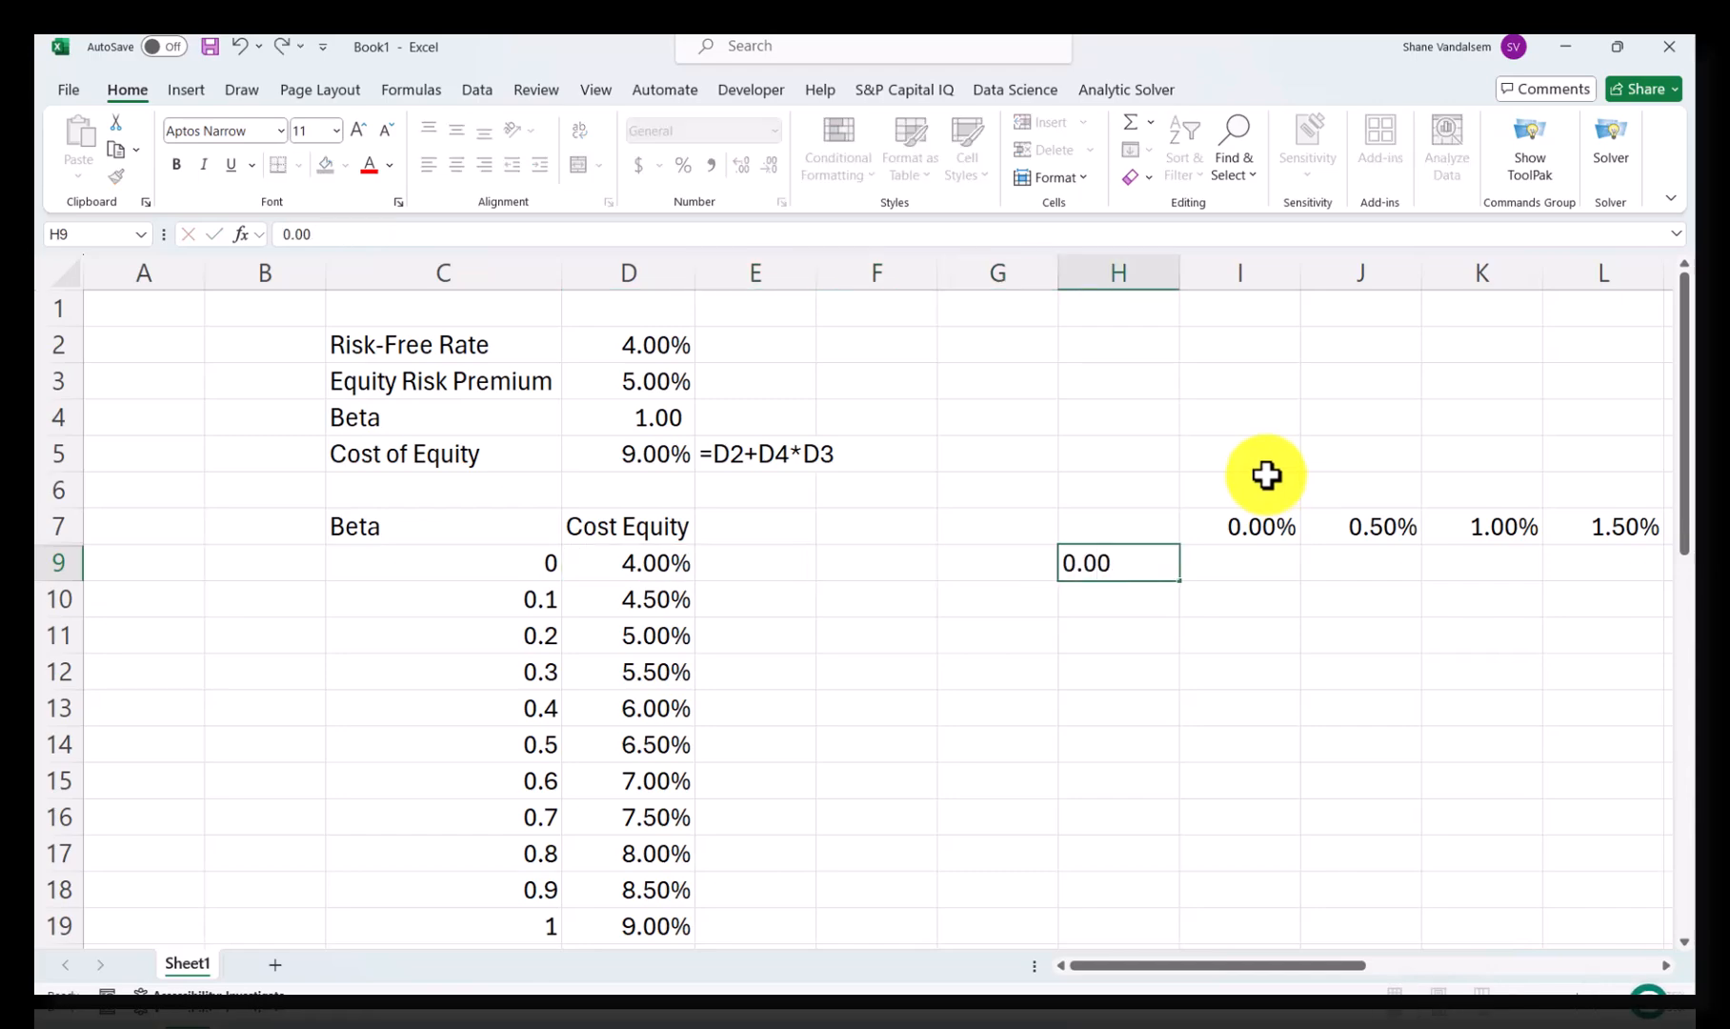
key("Return")
type("0.1")
key("Return")
type("0.")
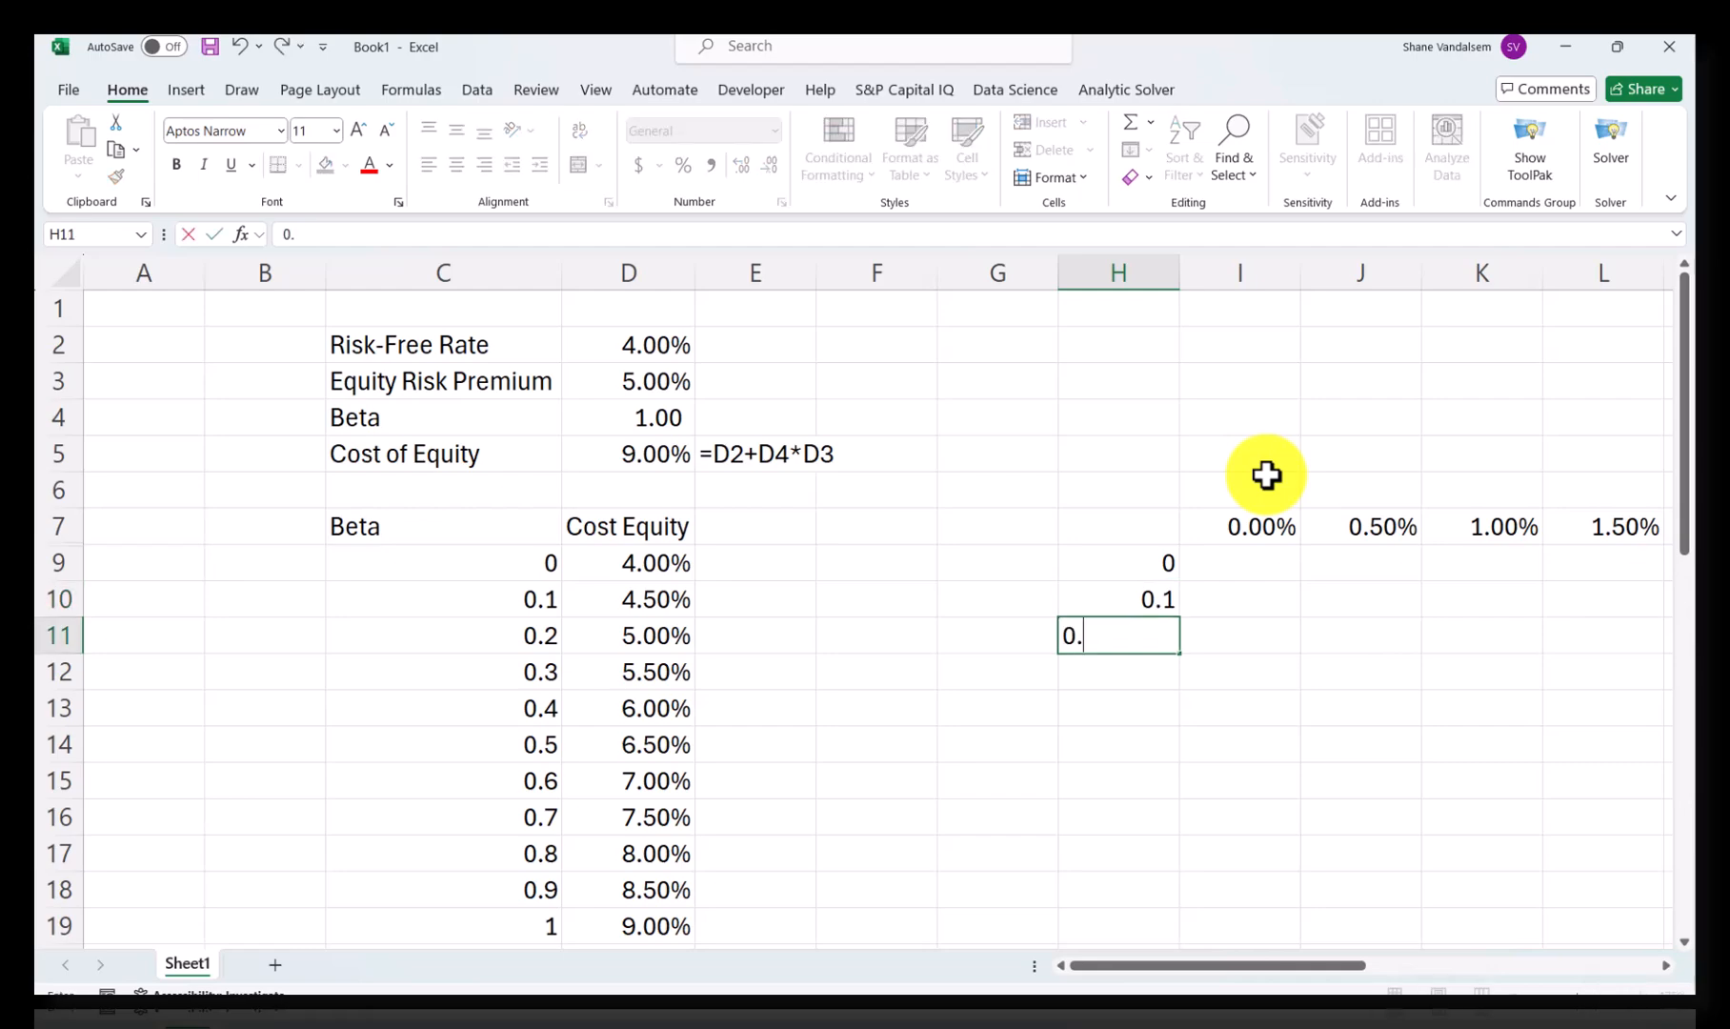
type("20")
key("Return")
Step: Extend the beta series from H9:H11 down column H to row 39
left_click_drag(1135, 556, 1257, 923)
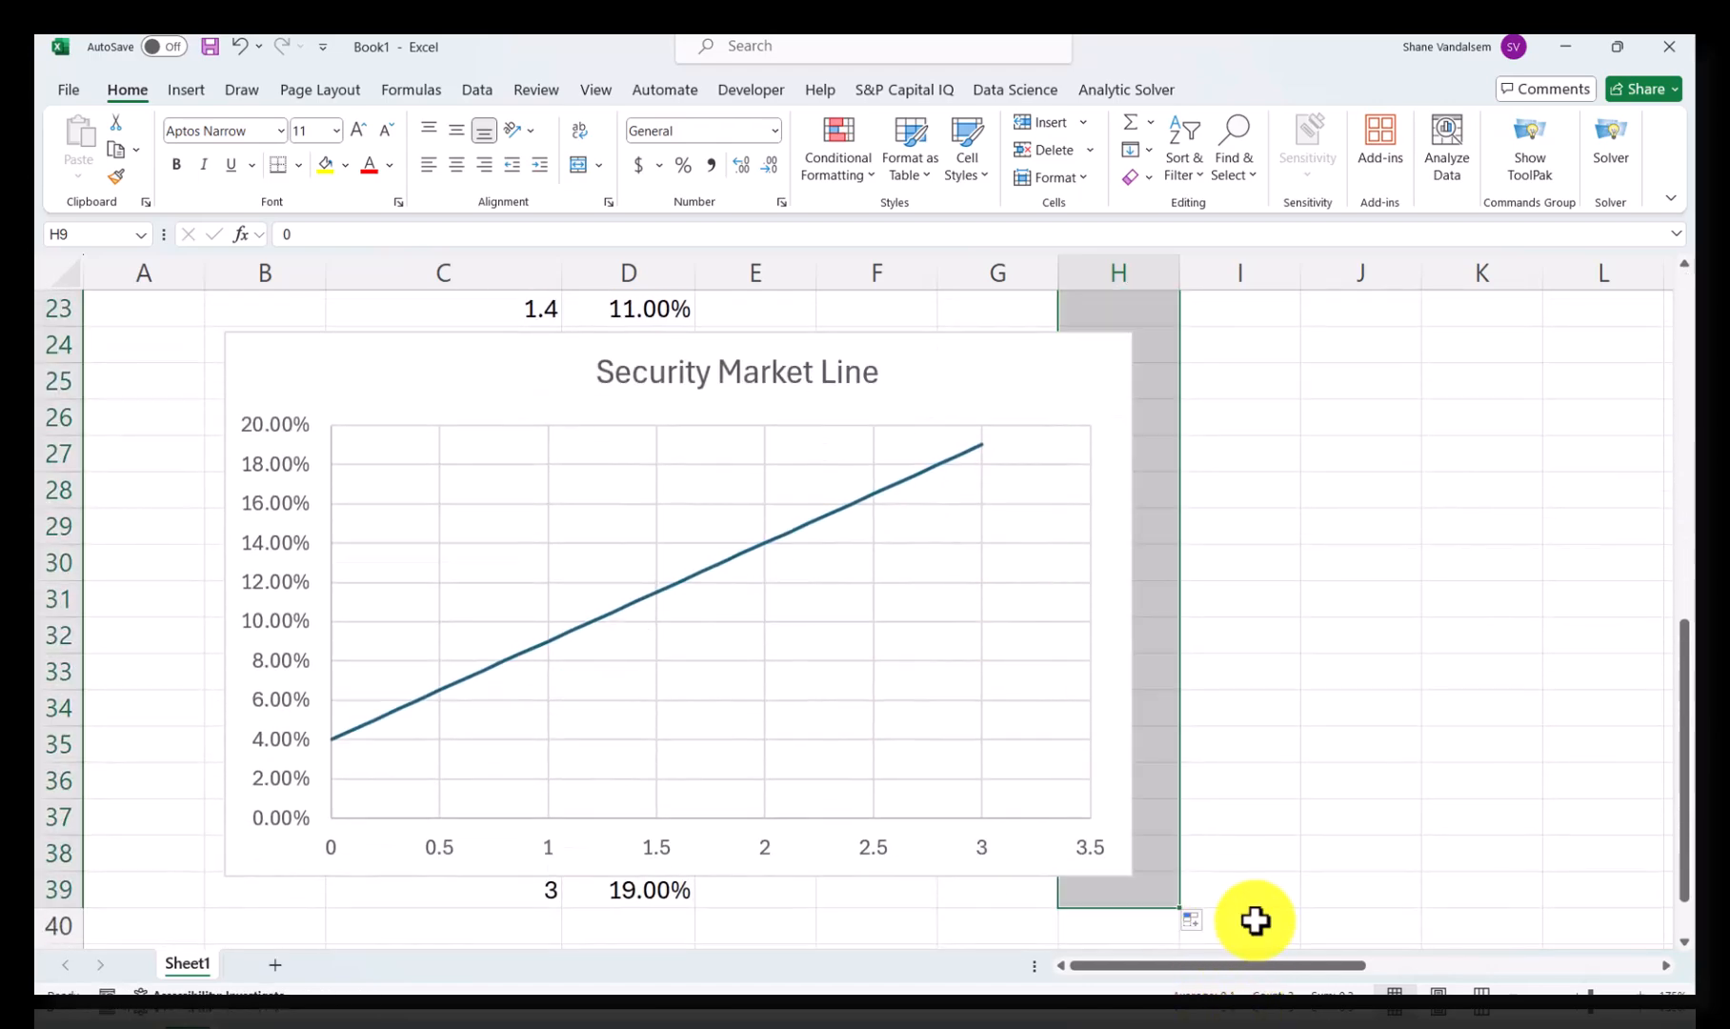
scroll(1279, 693, "up", 7)
left_click(1314, 598)
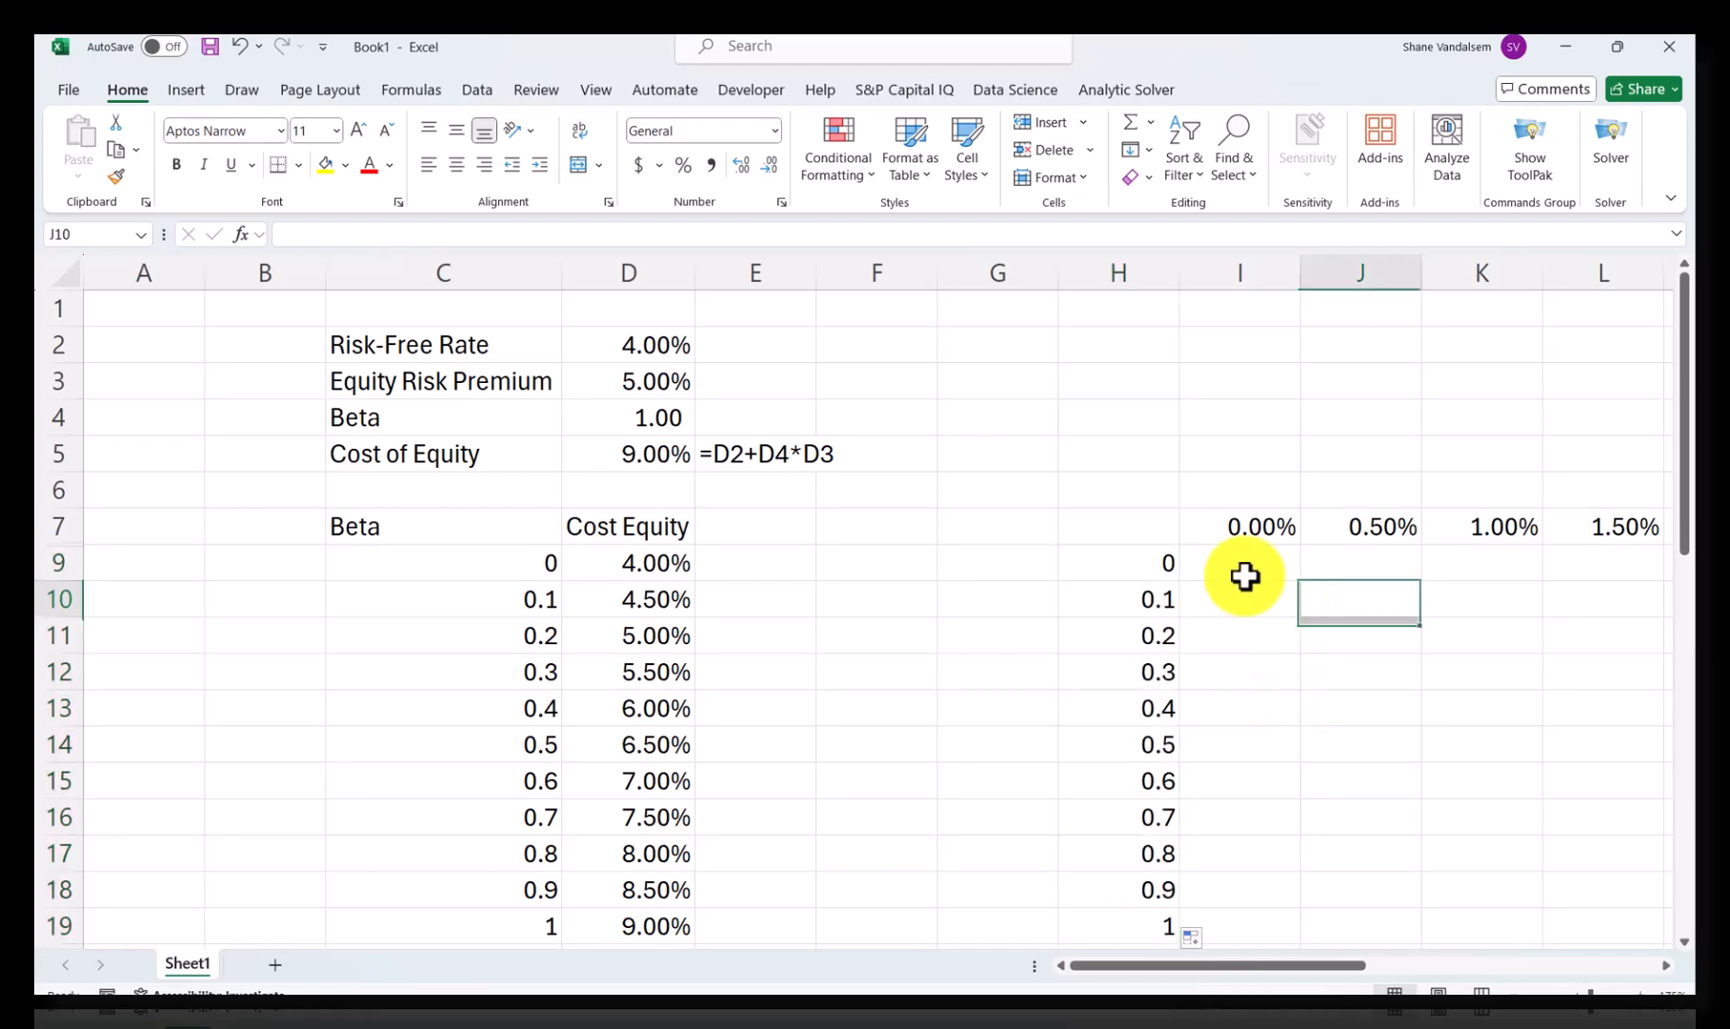
Step: Link corner cell H7 of the new table to the cost of equity with =D5
left_click(1135, 515)
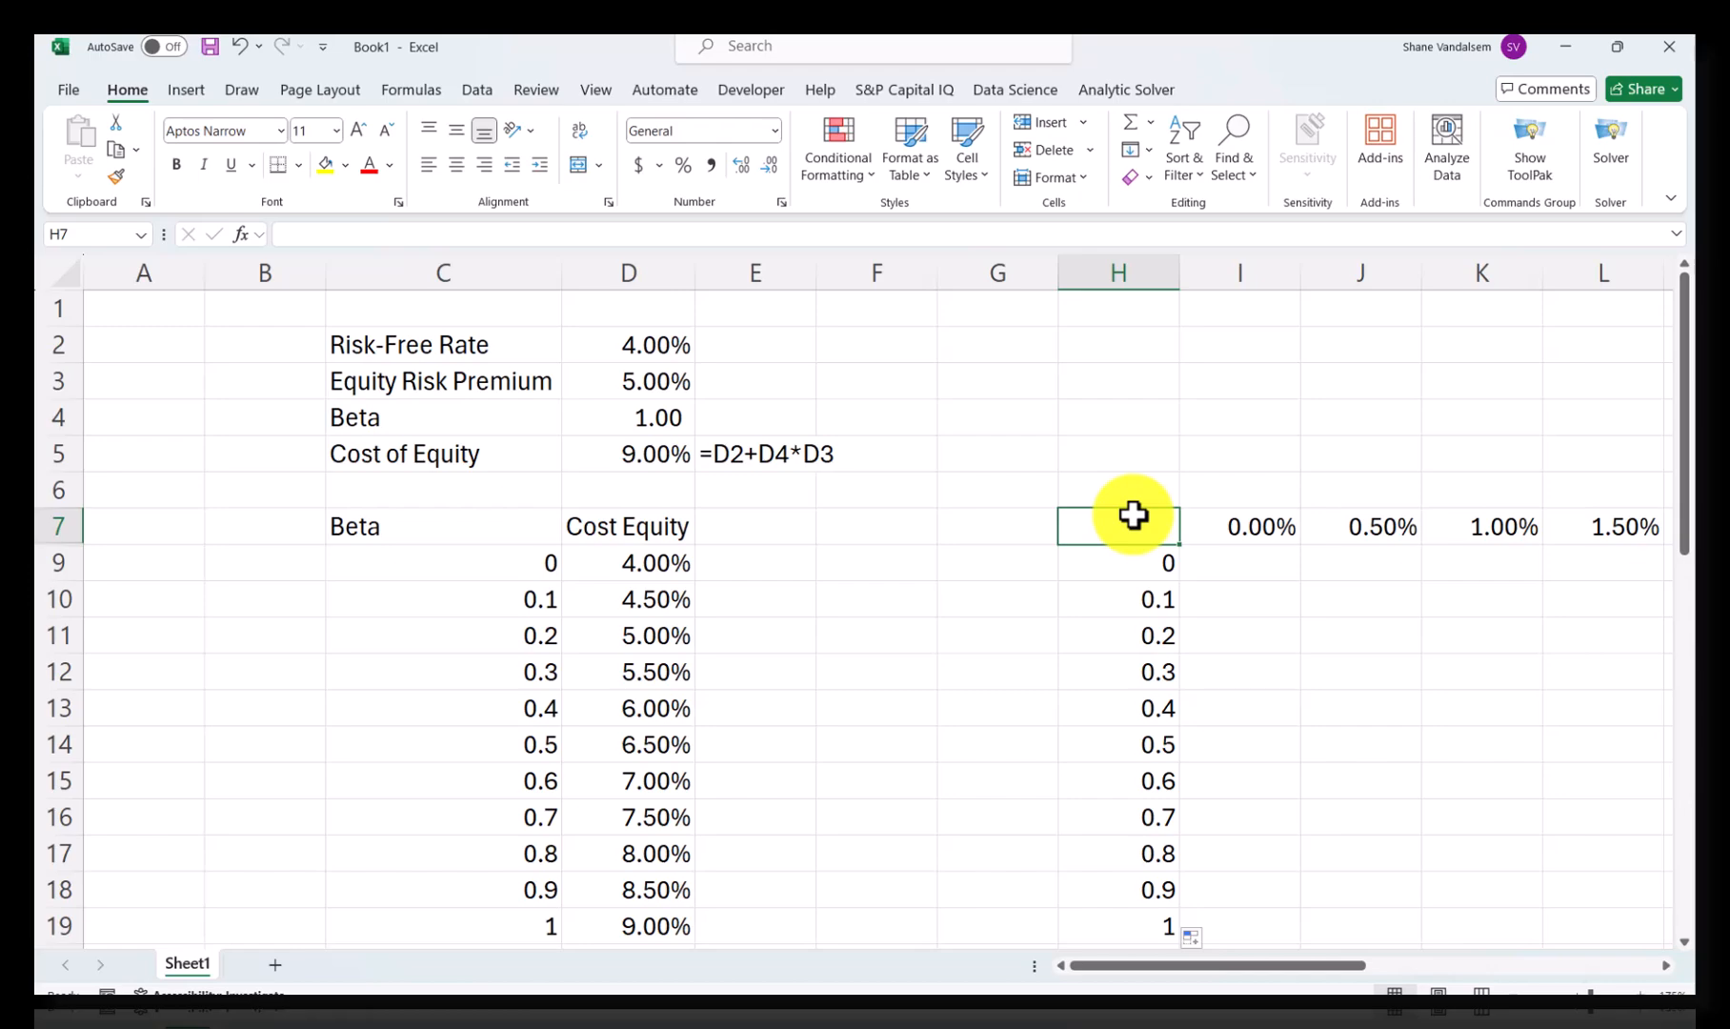
type("=")
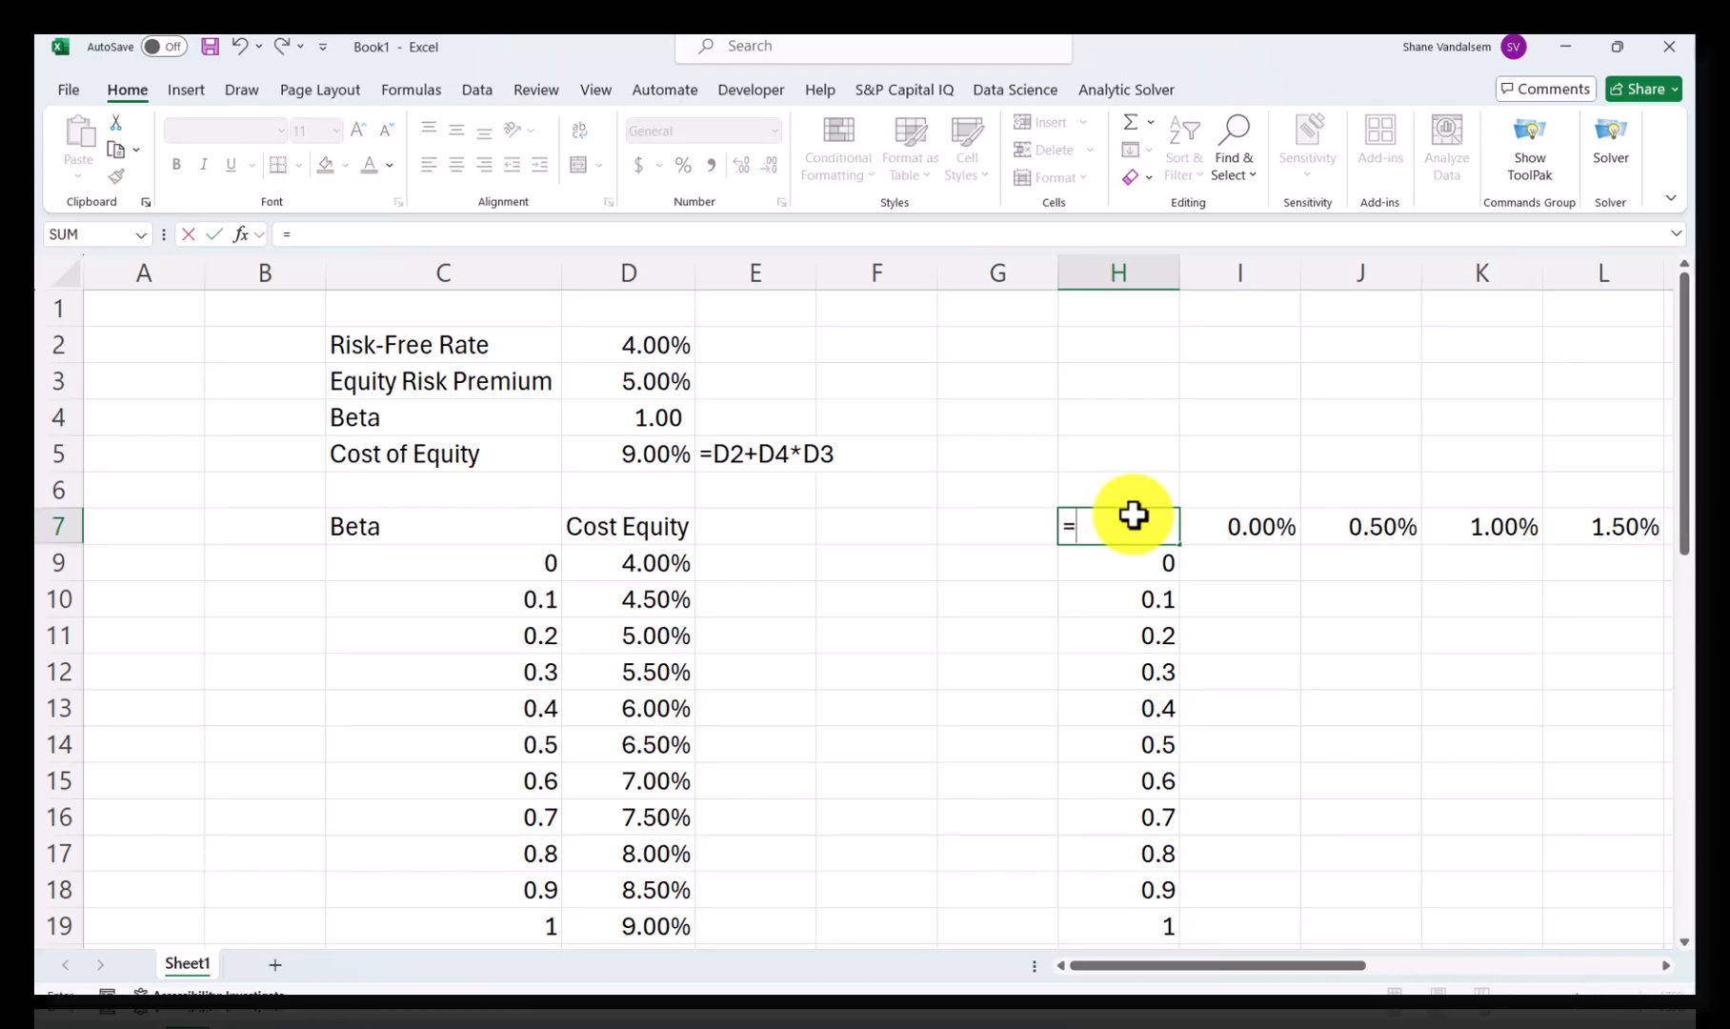
key("Left")
key("Left")
key("Left")
key("Left")
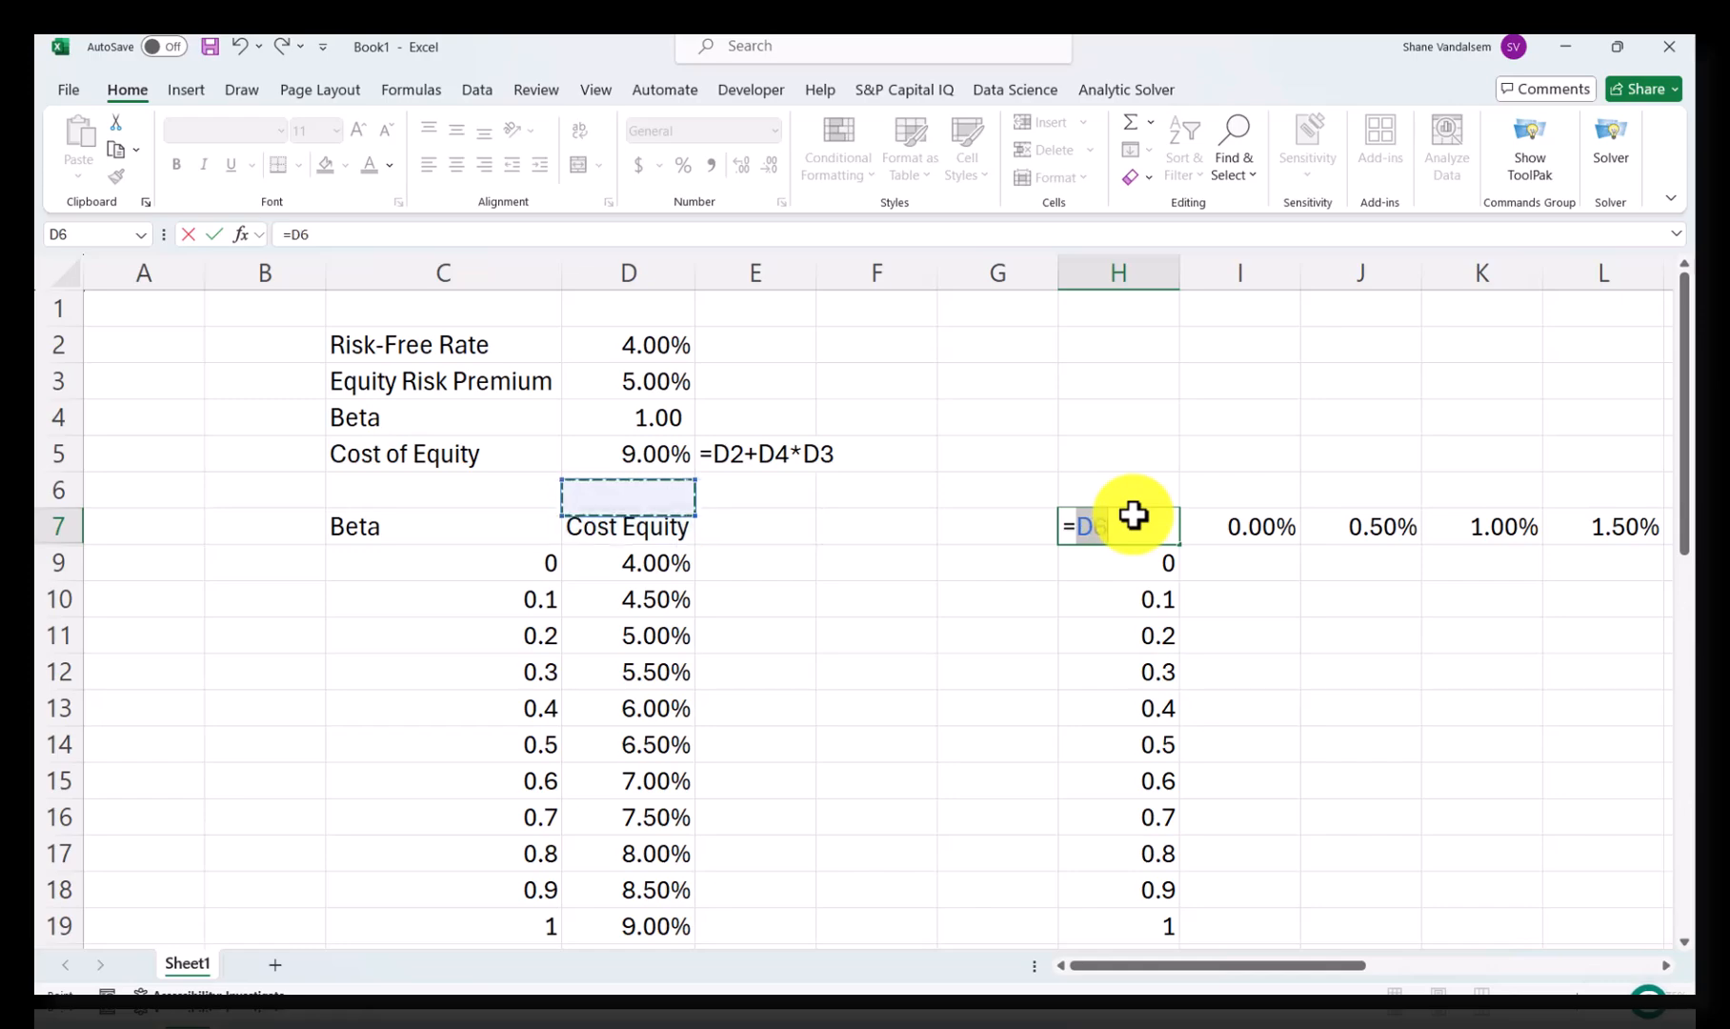
key("Up")
key("Up")
key("Return")
key("Up")
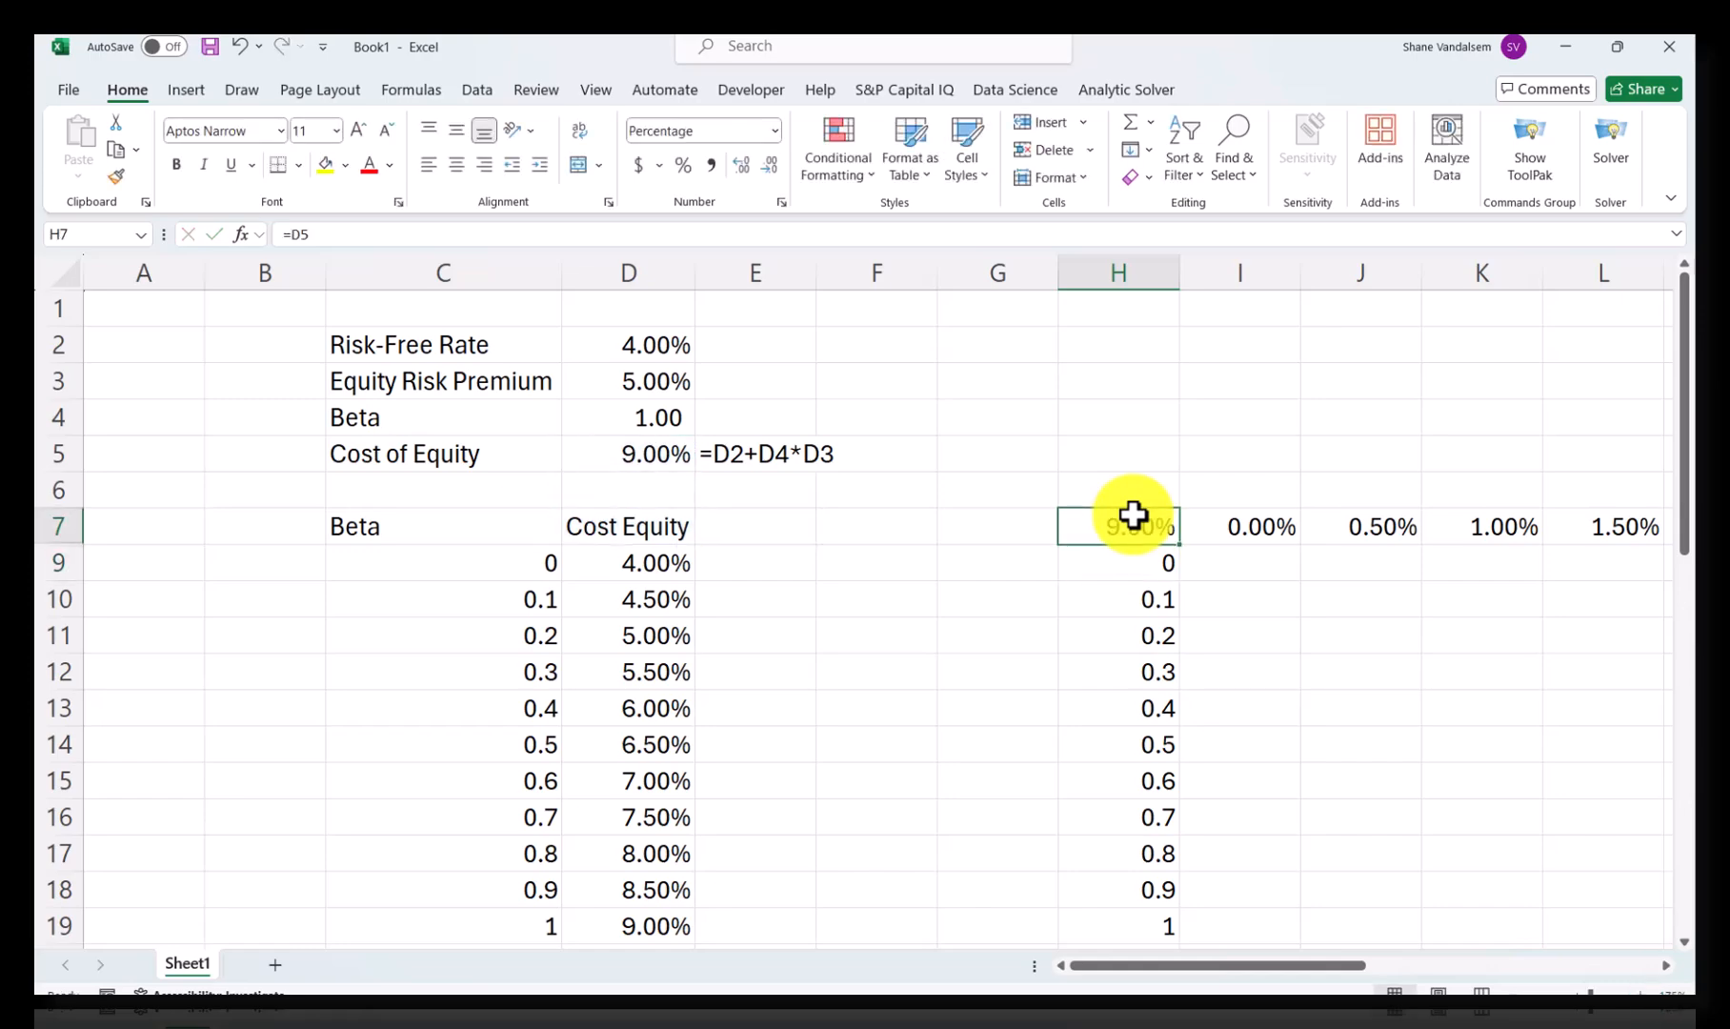
Step: Create a two-variable data table over H7:W39 with D2 as row input cell and D4 as column input cell
left_click_drag(1134, 519, 1514, 842)
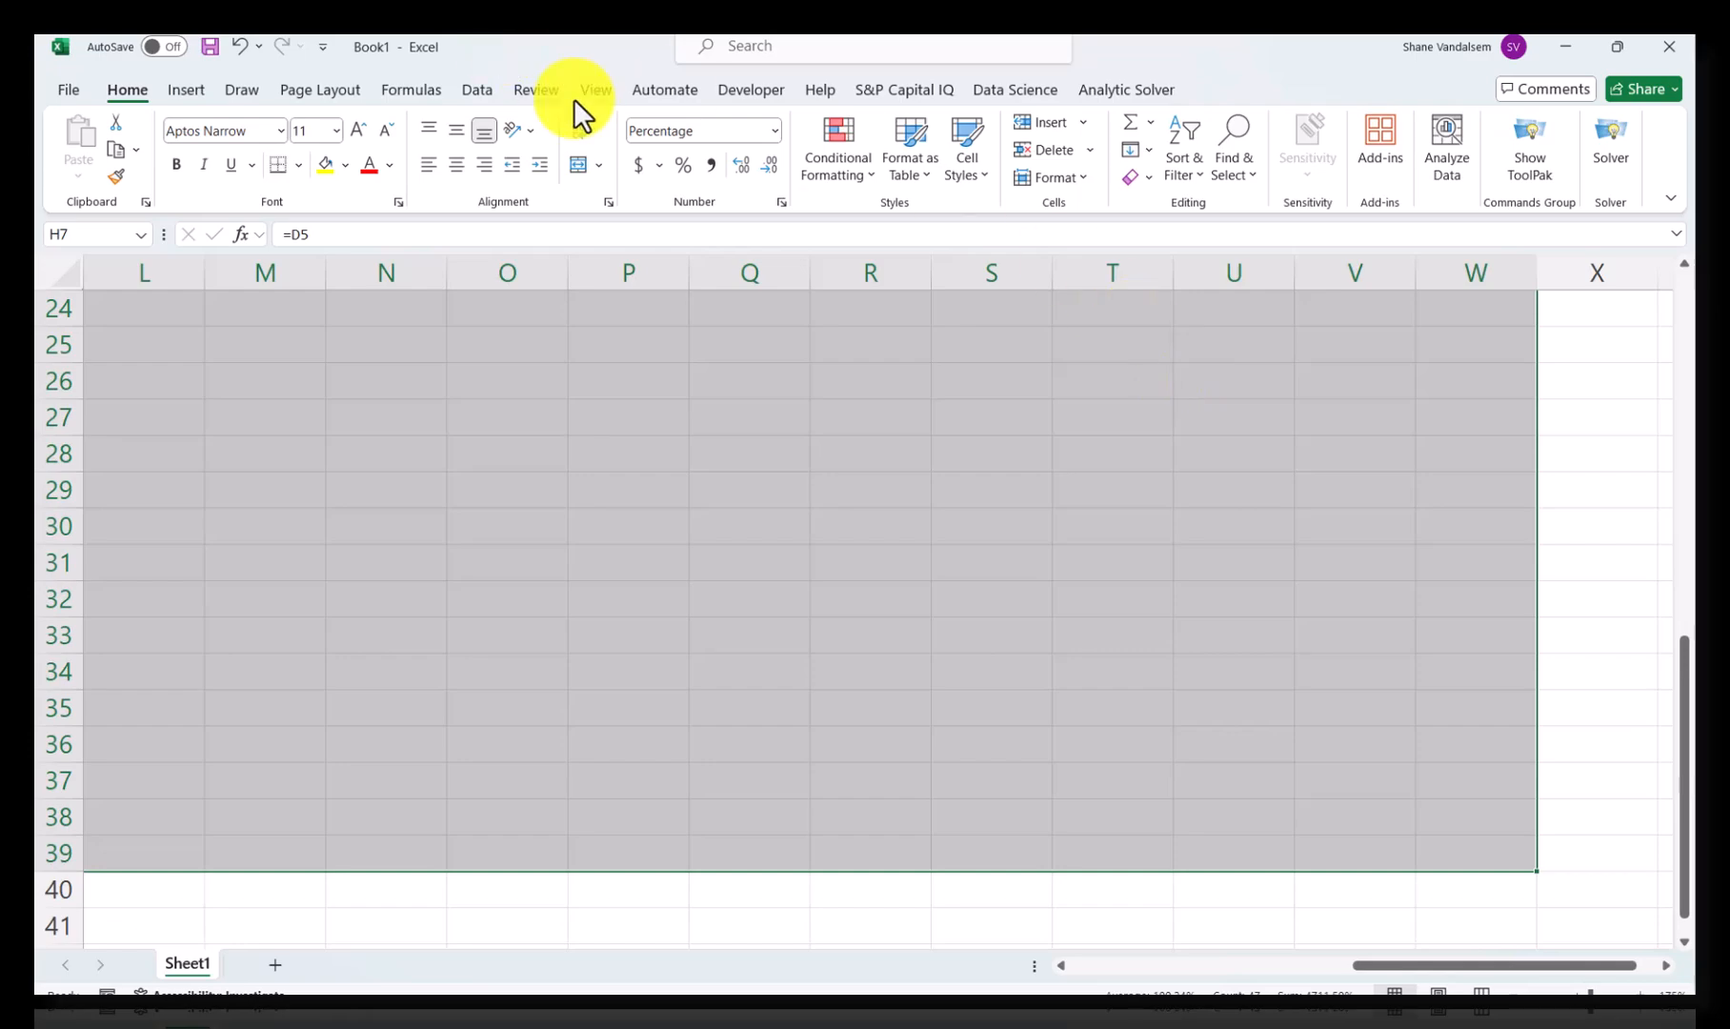
left_click(172, 92)
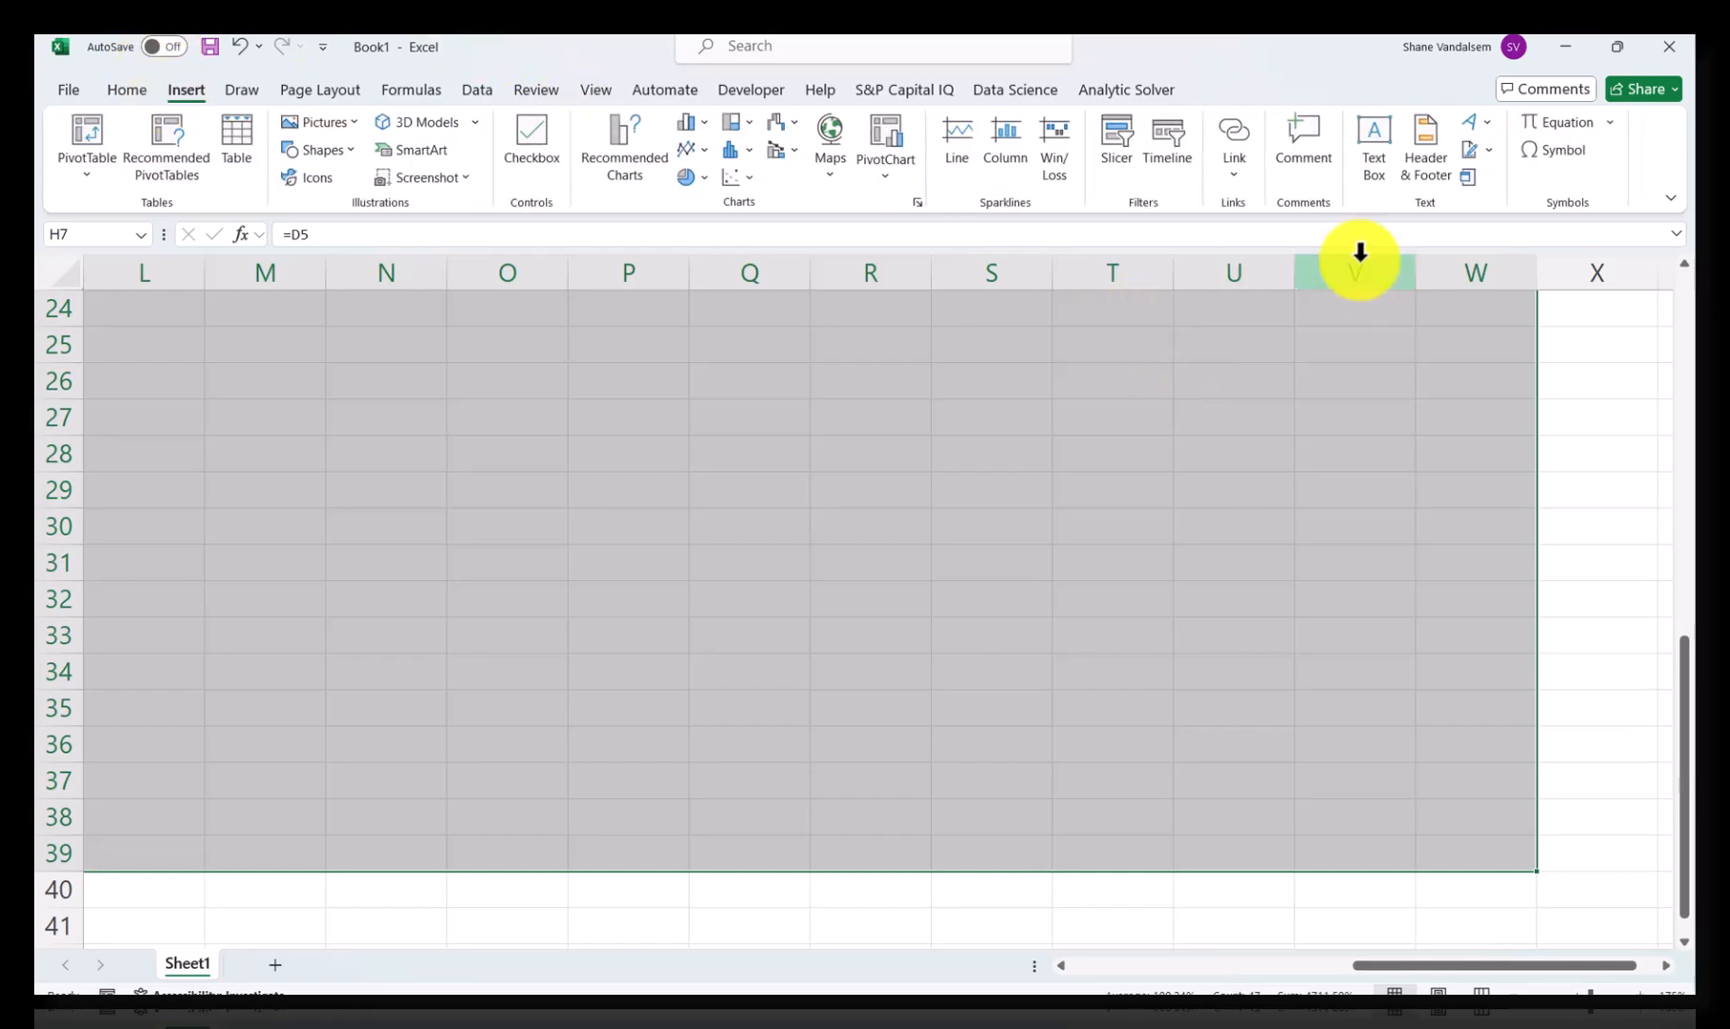
left_click(468, 88)
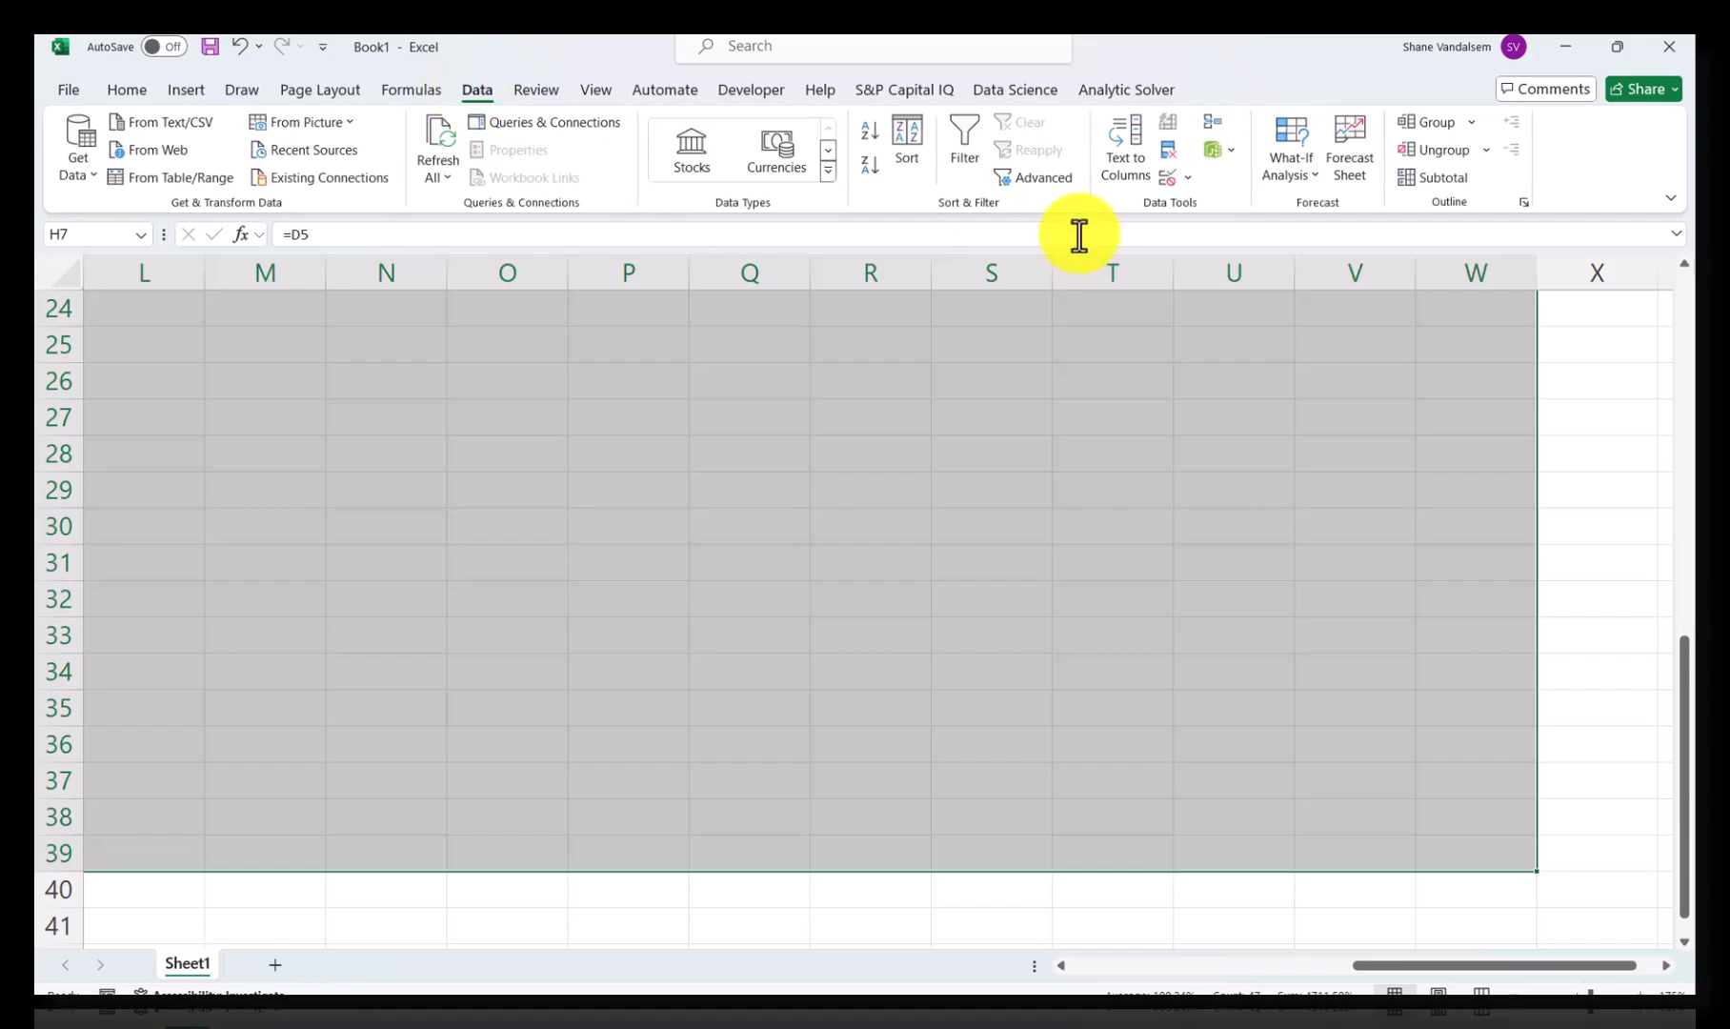
left_click(1304, 166)
left_click(1319, 270)
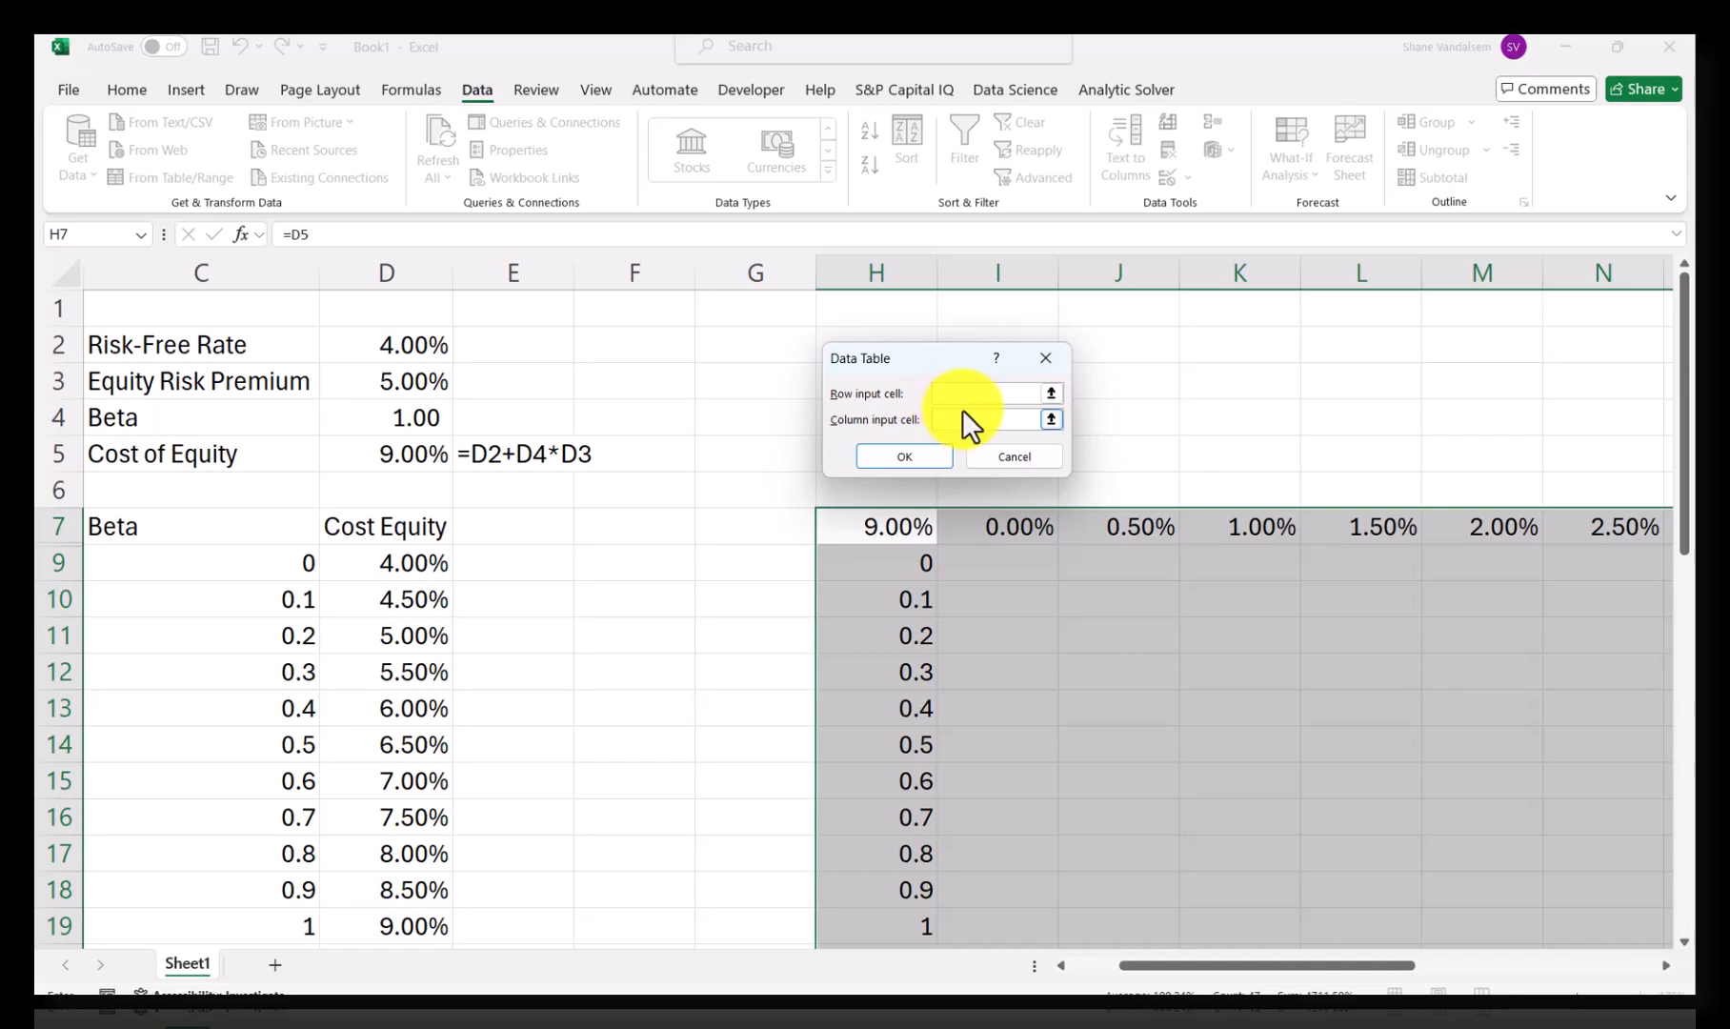
left_click(394, 345)
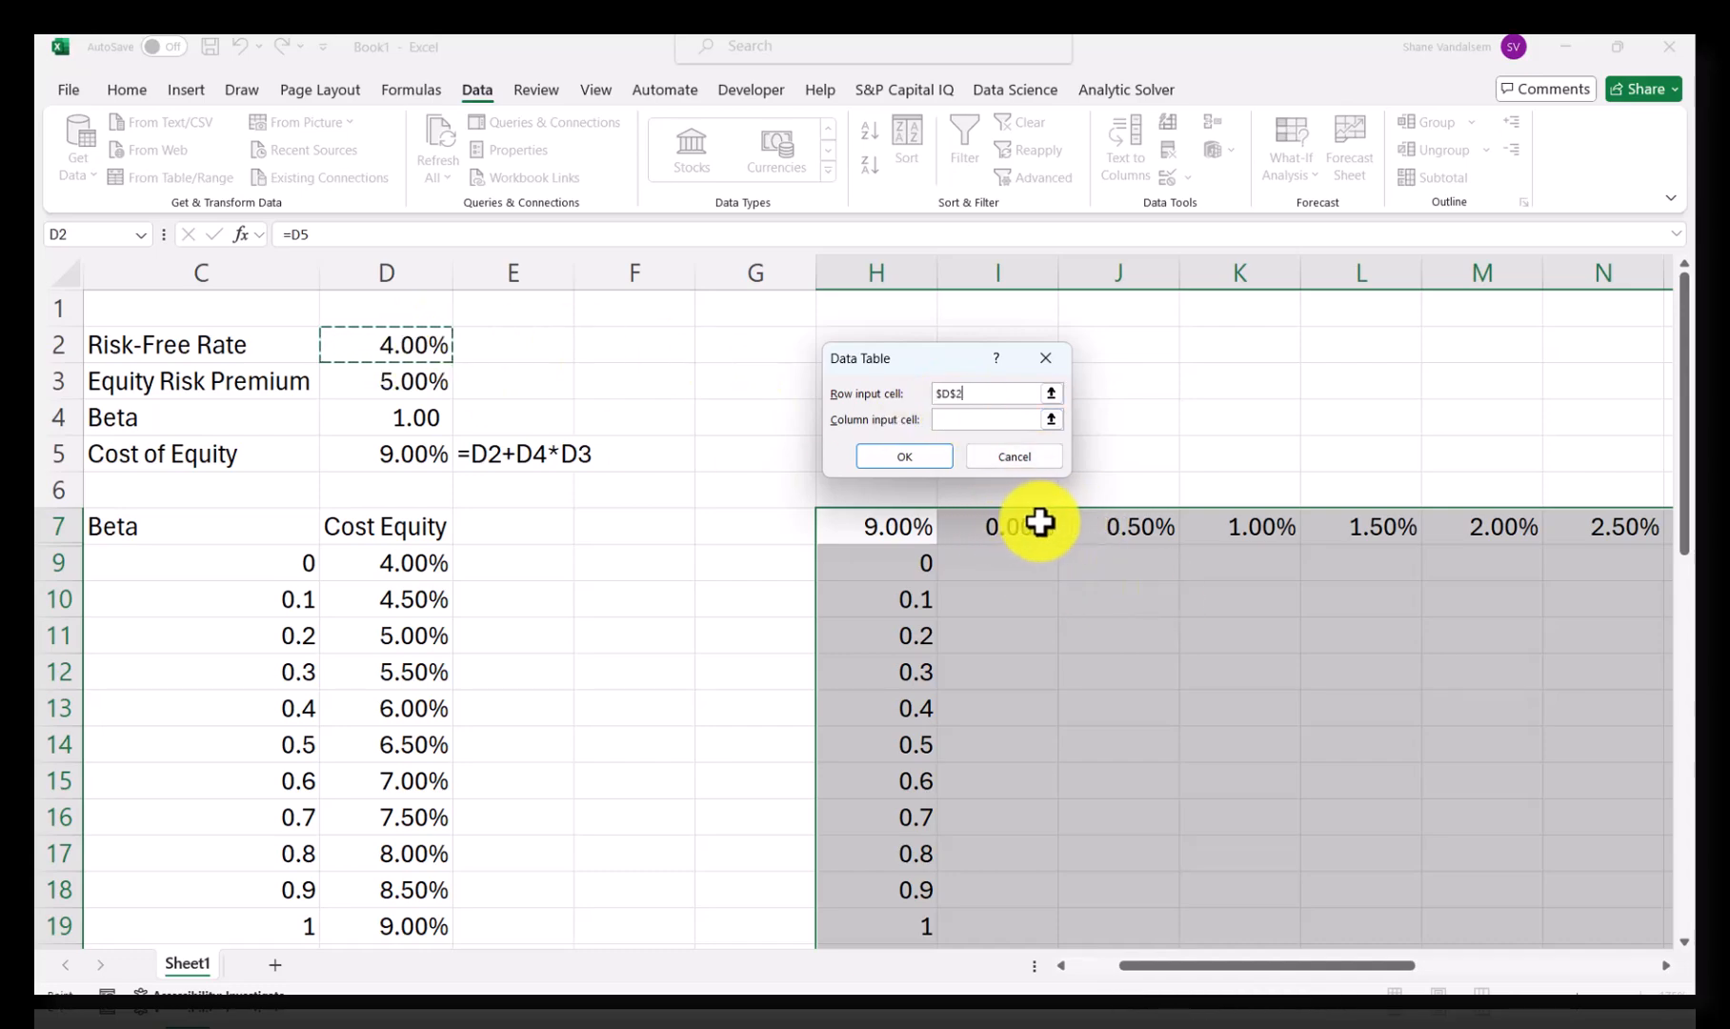
left_click(963, 419)
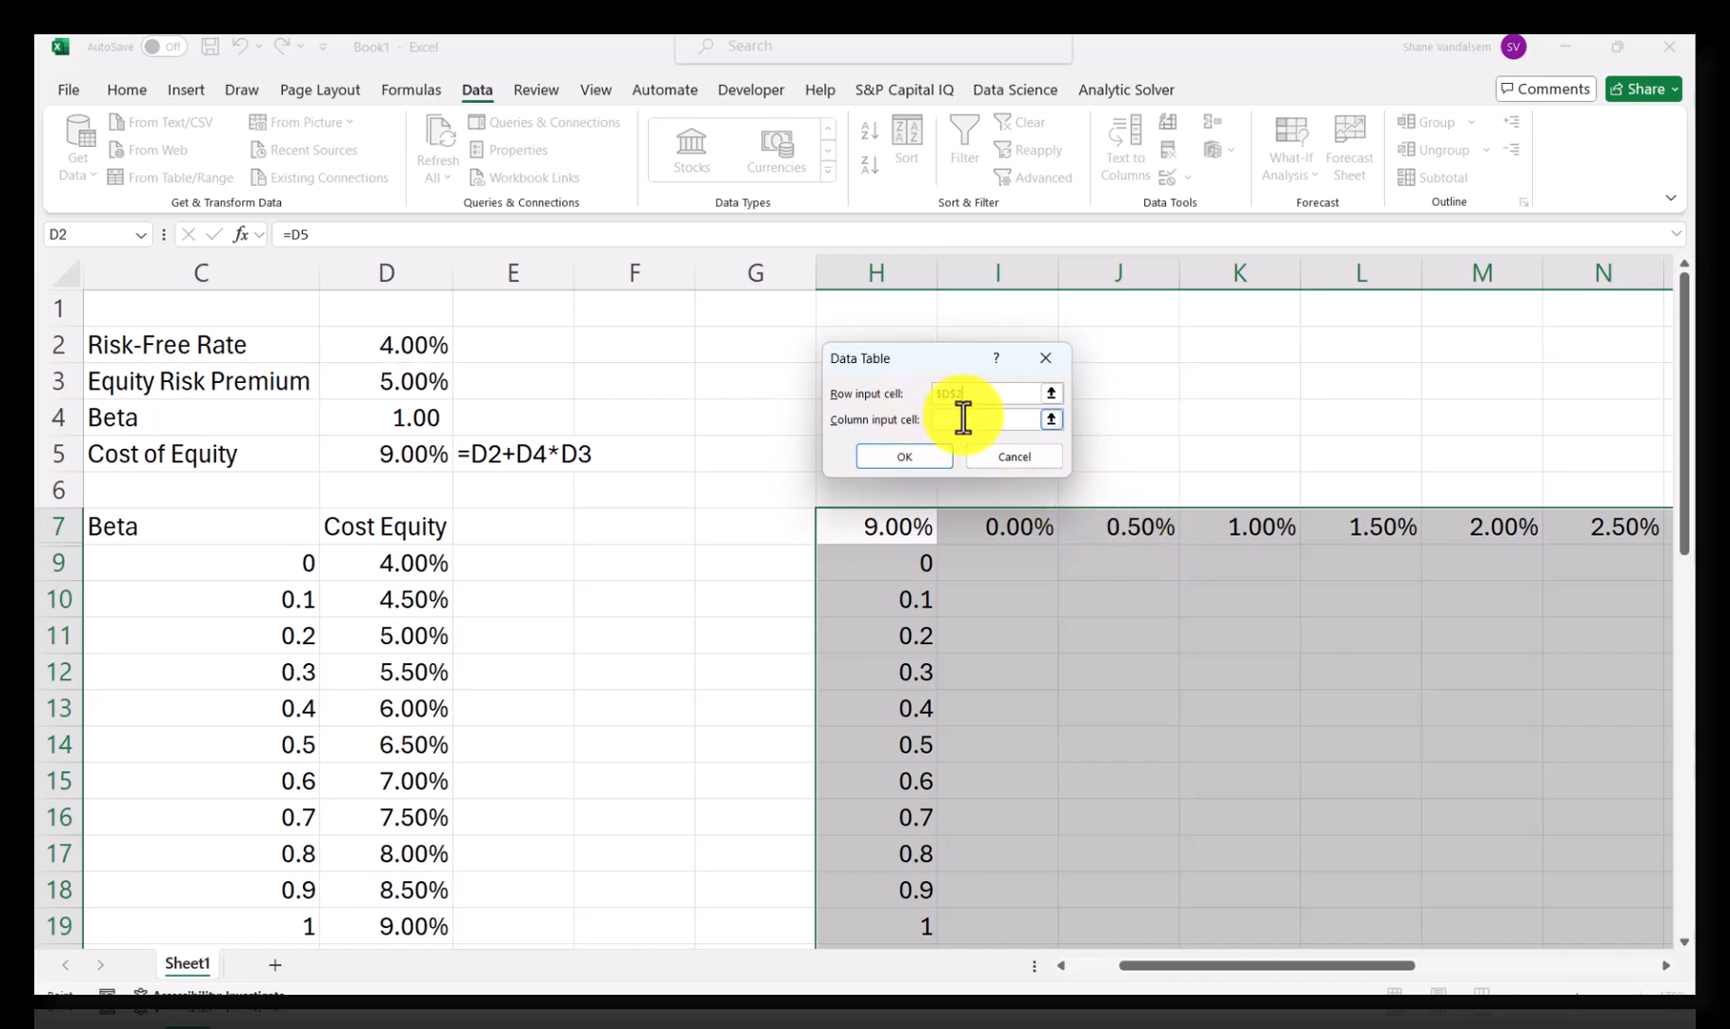
left_click(433, 411)
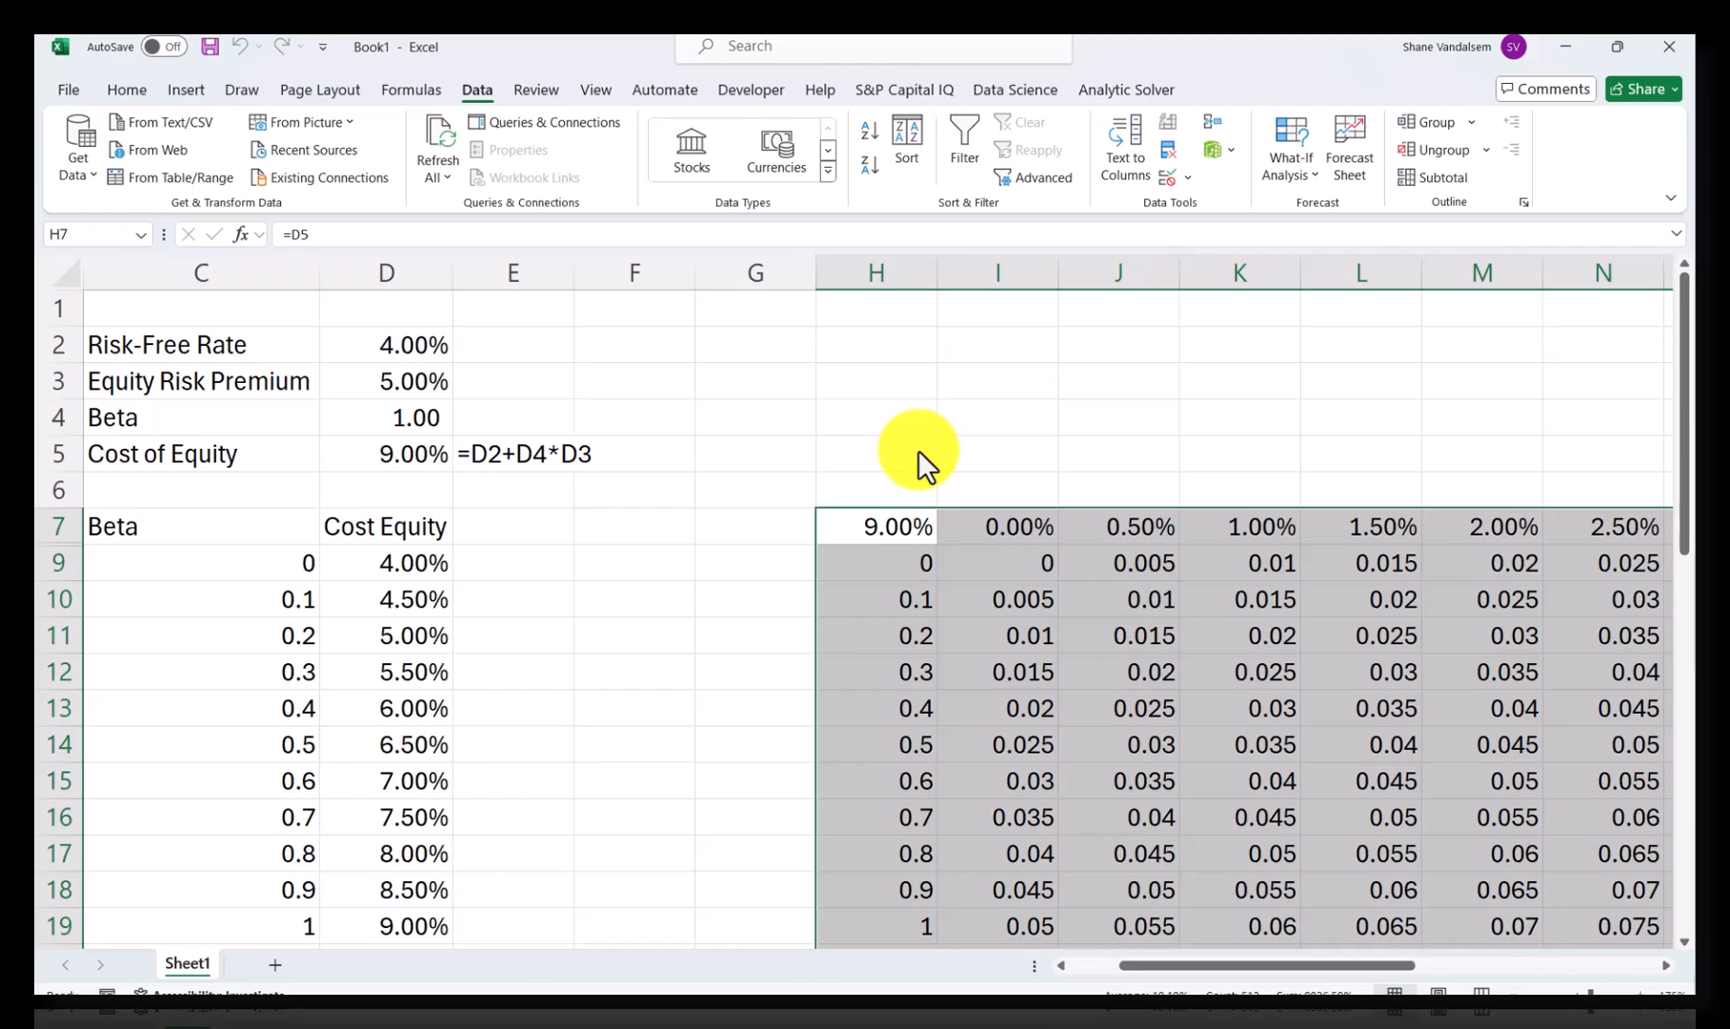
Step: Format the data table results in I9:W39 as percentages with two decimal places
left_click(1006, 562)
left_click_drag(1005, 562, 1238, 874)
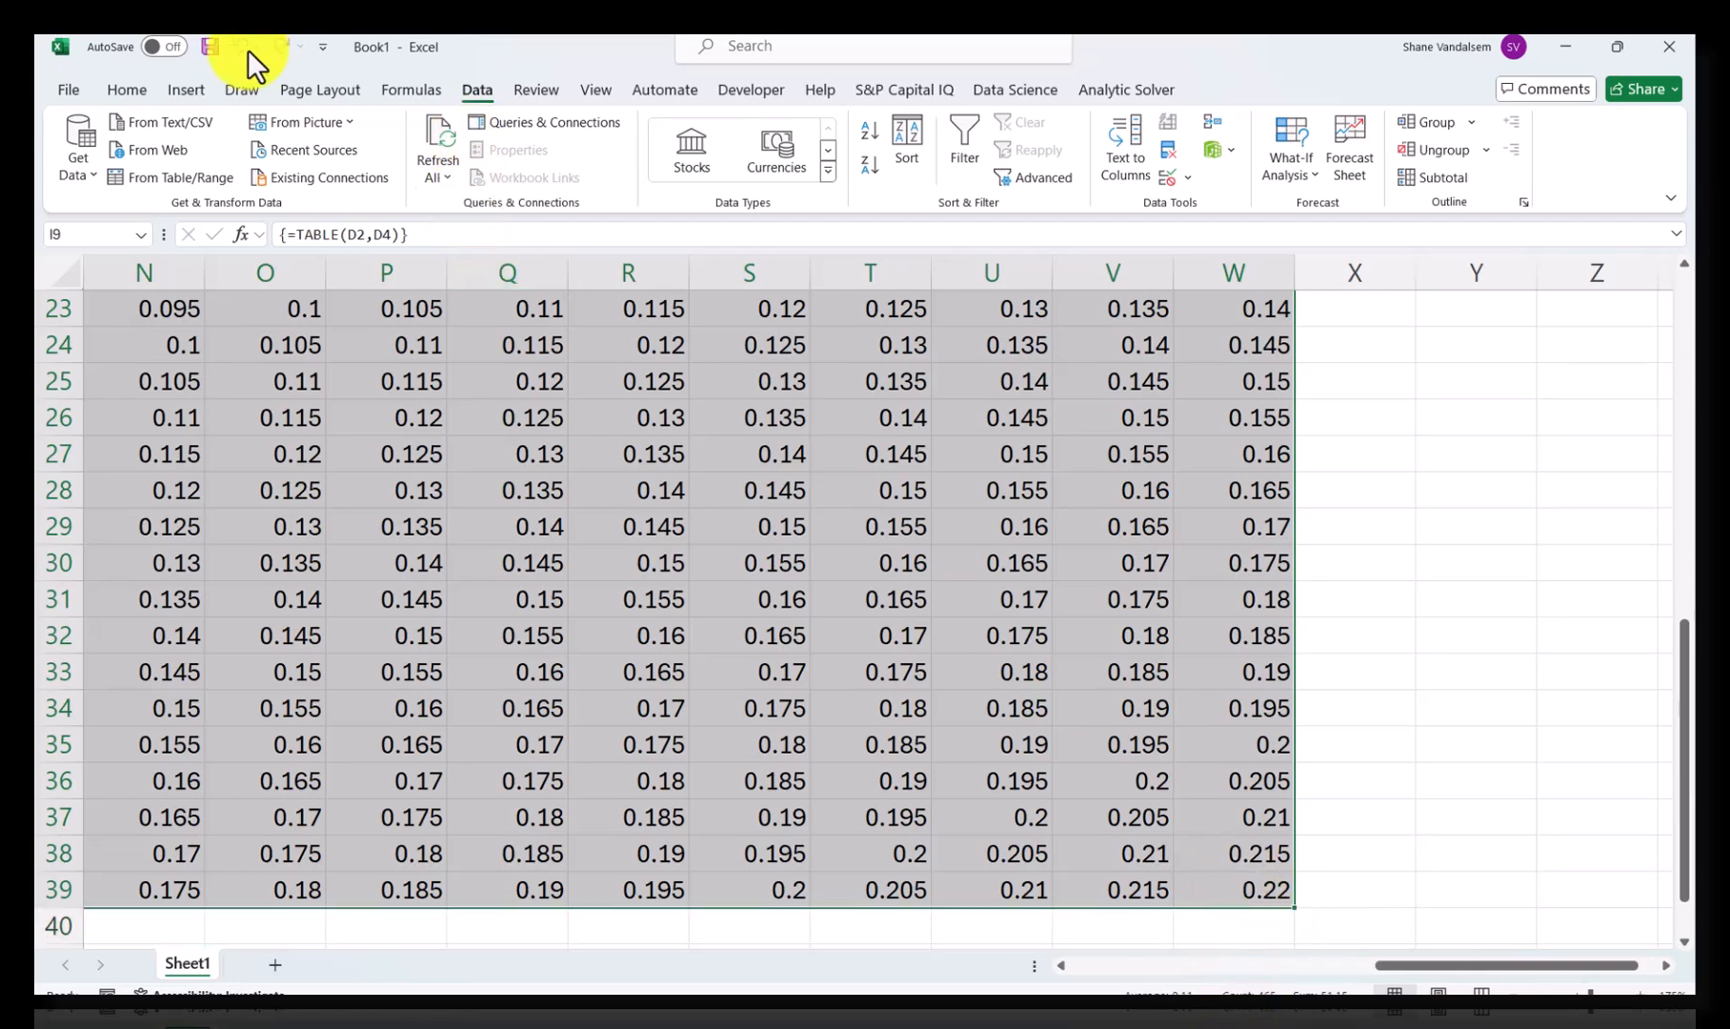
left_click(125, 91)
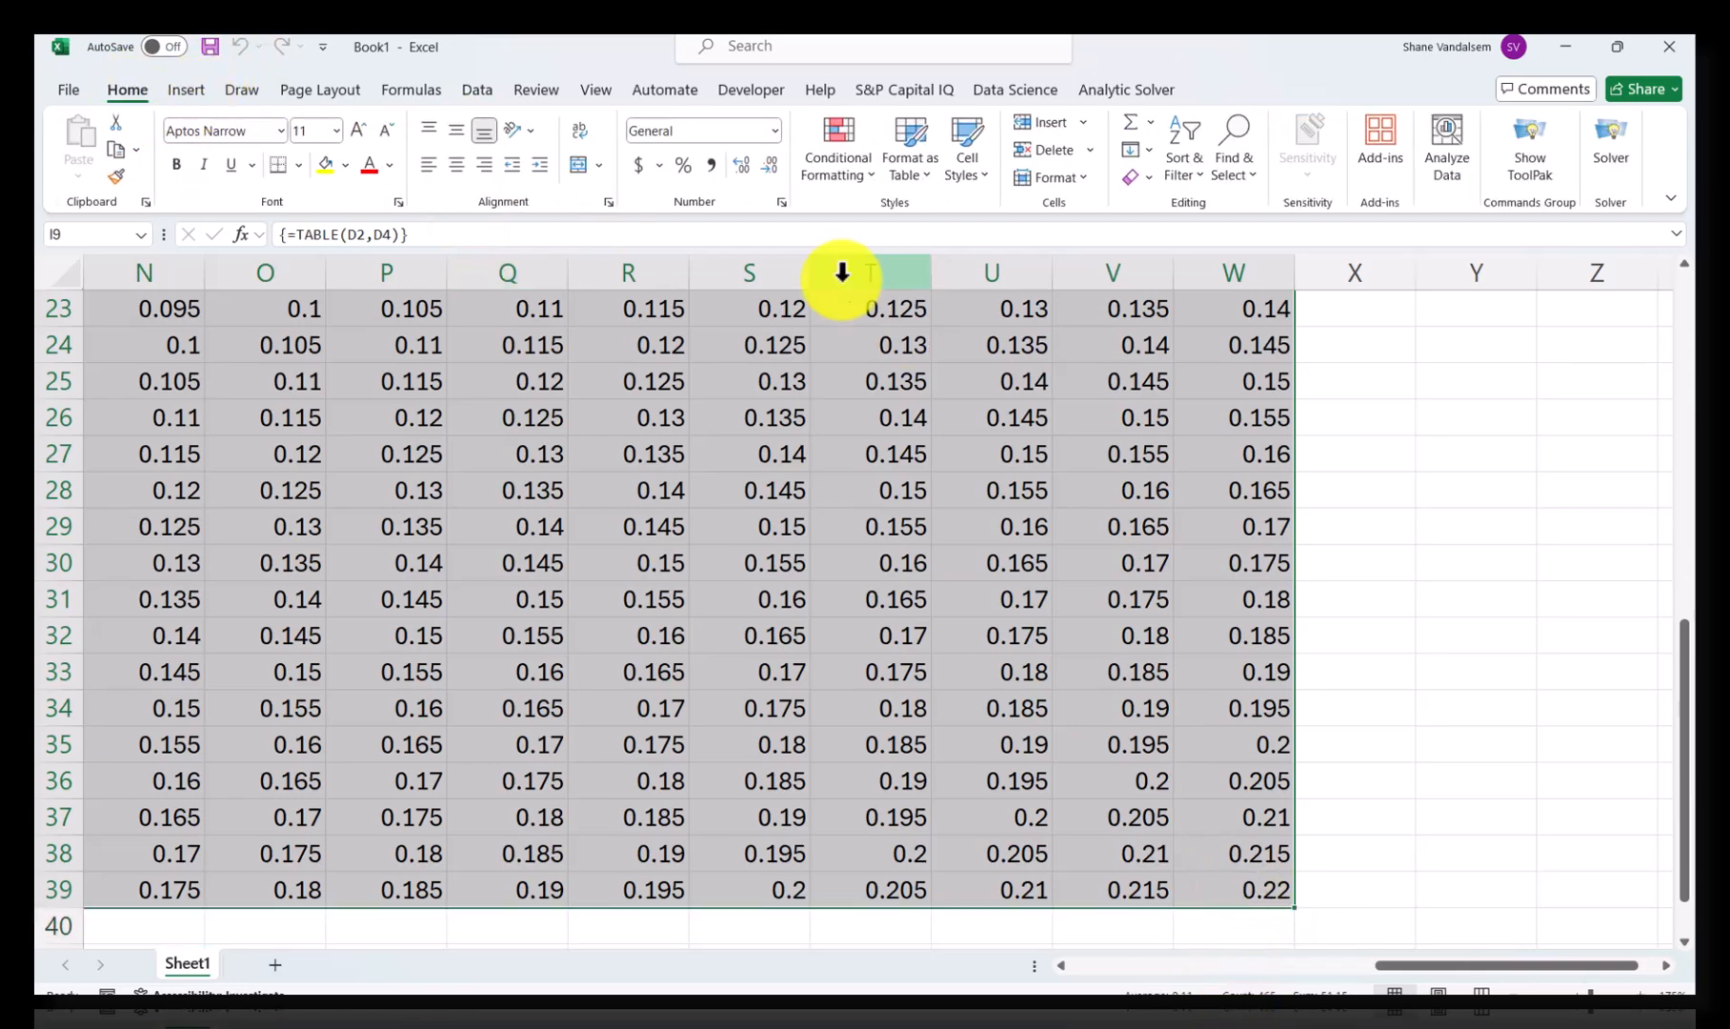
left_click(689, 170)
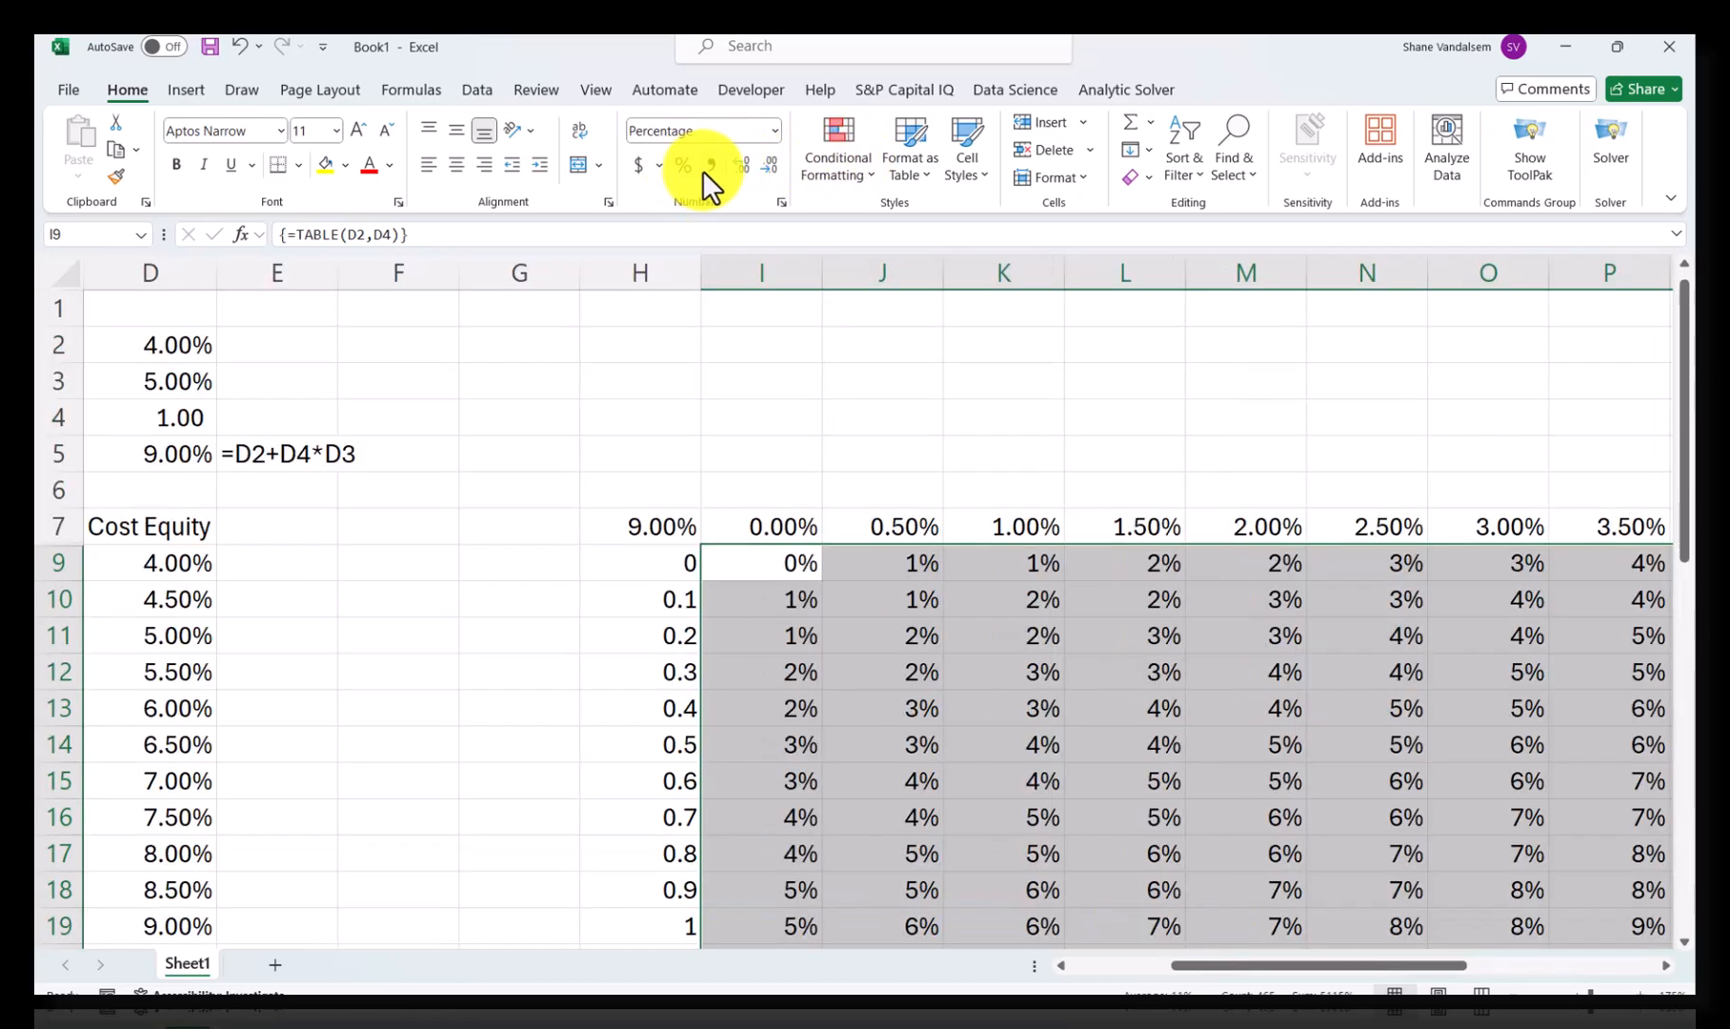
left_click(739, 165)
left_click(739, 165)
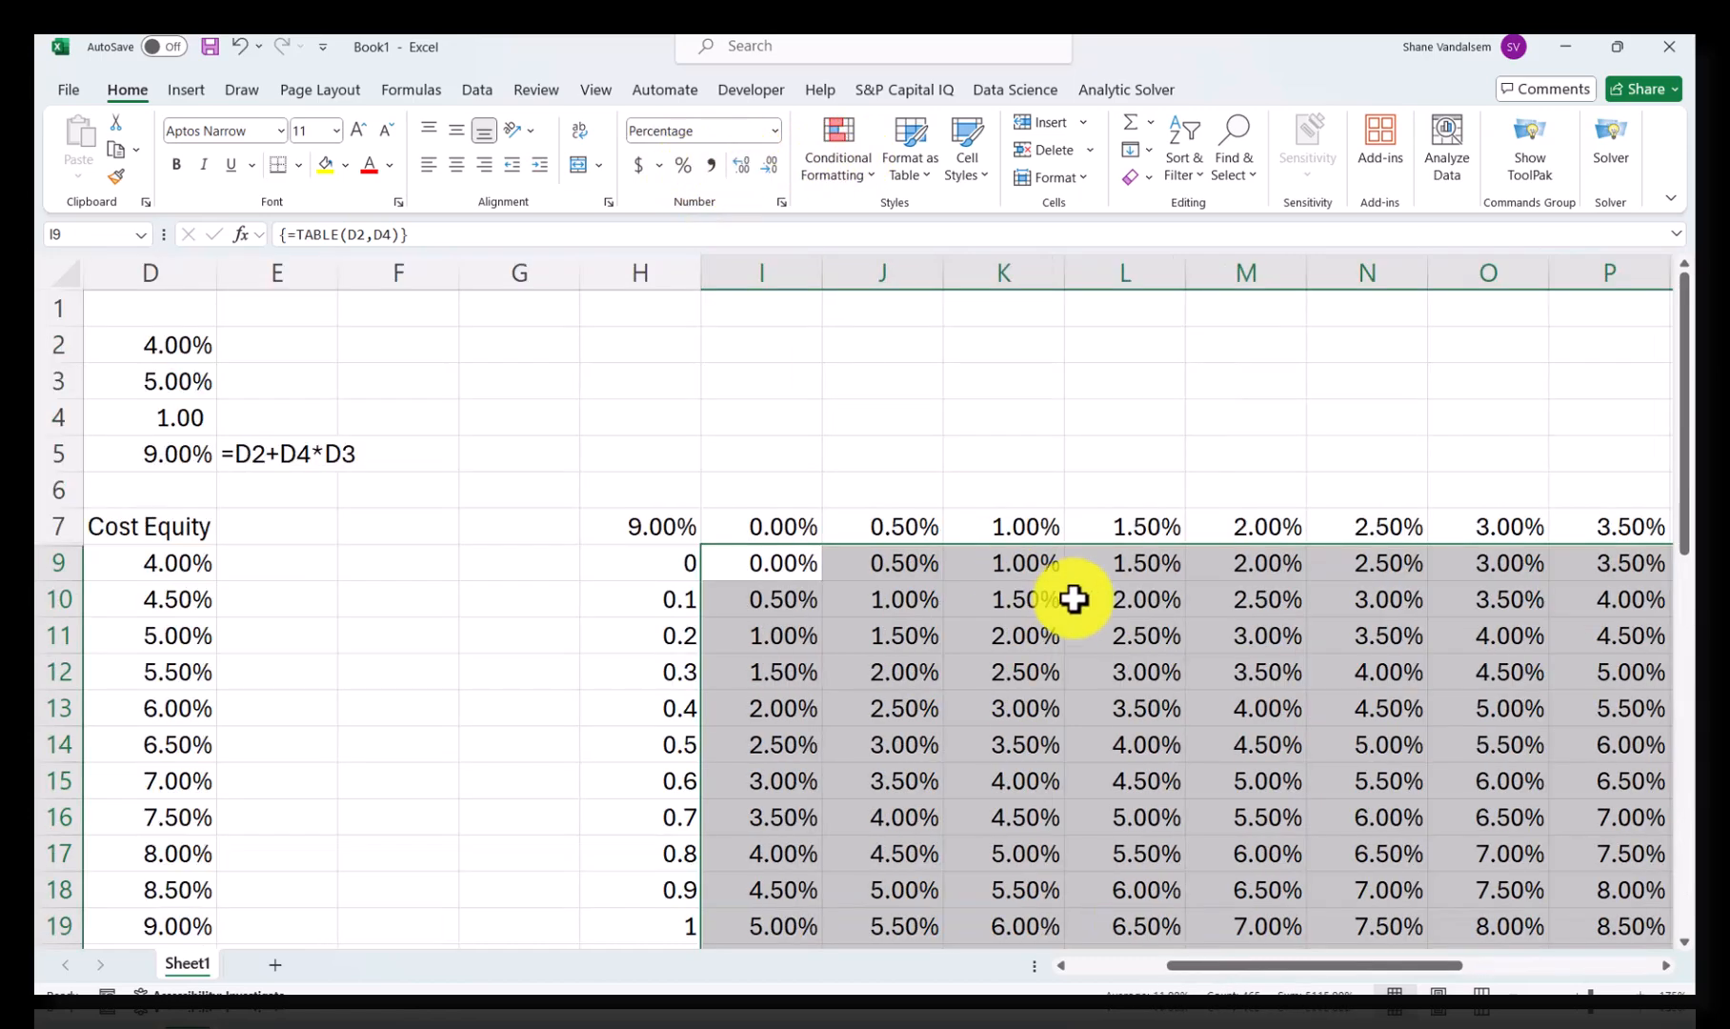
left_click(1003, 461)
Step: Examine the two-variable table's results around a beta of 2, then trace column I back up to its header row
scroll(1000, 451, "down", 3)
scroll(1000, 451, "up", 3)
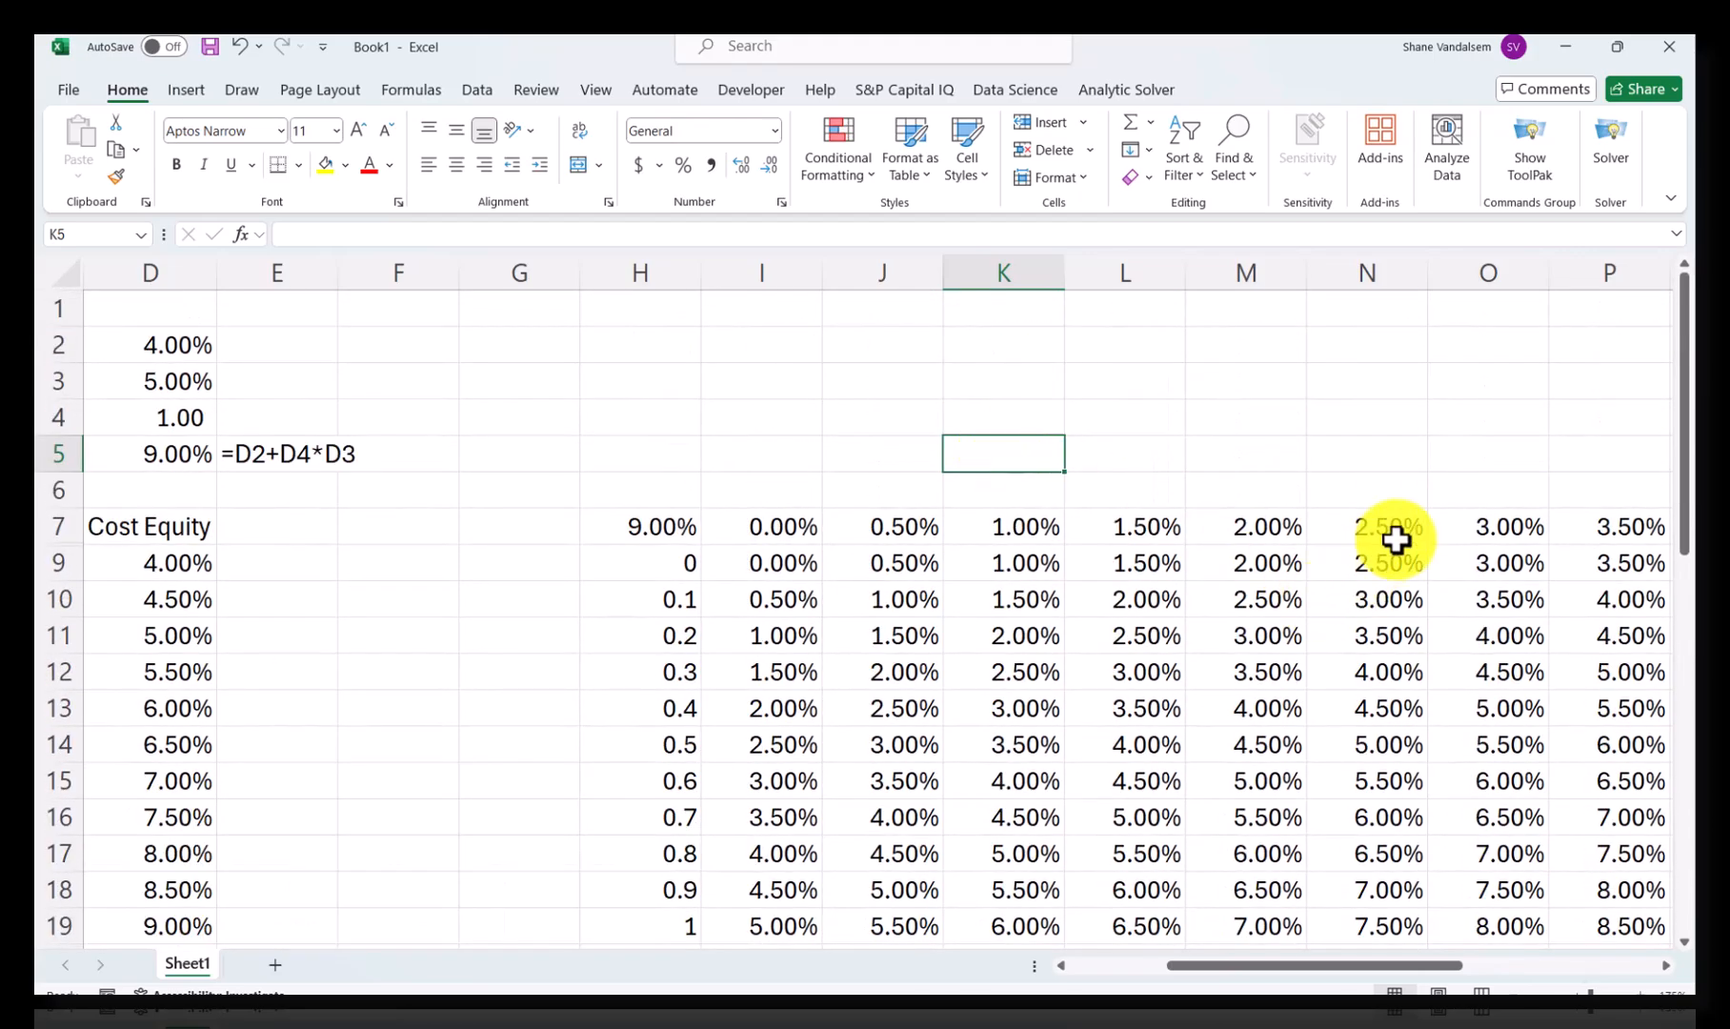
scroll(1503, 535, "down", 5)
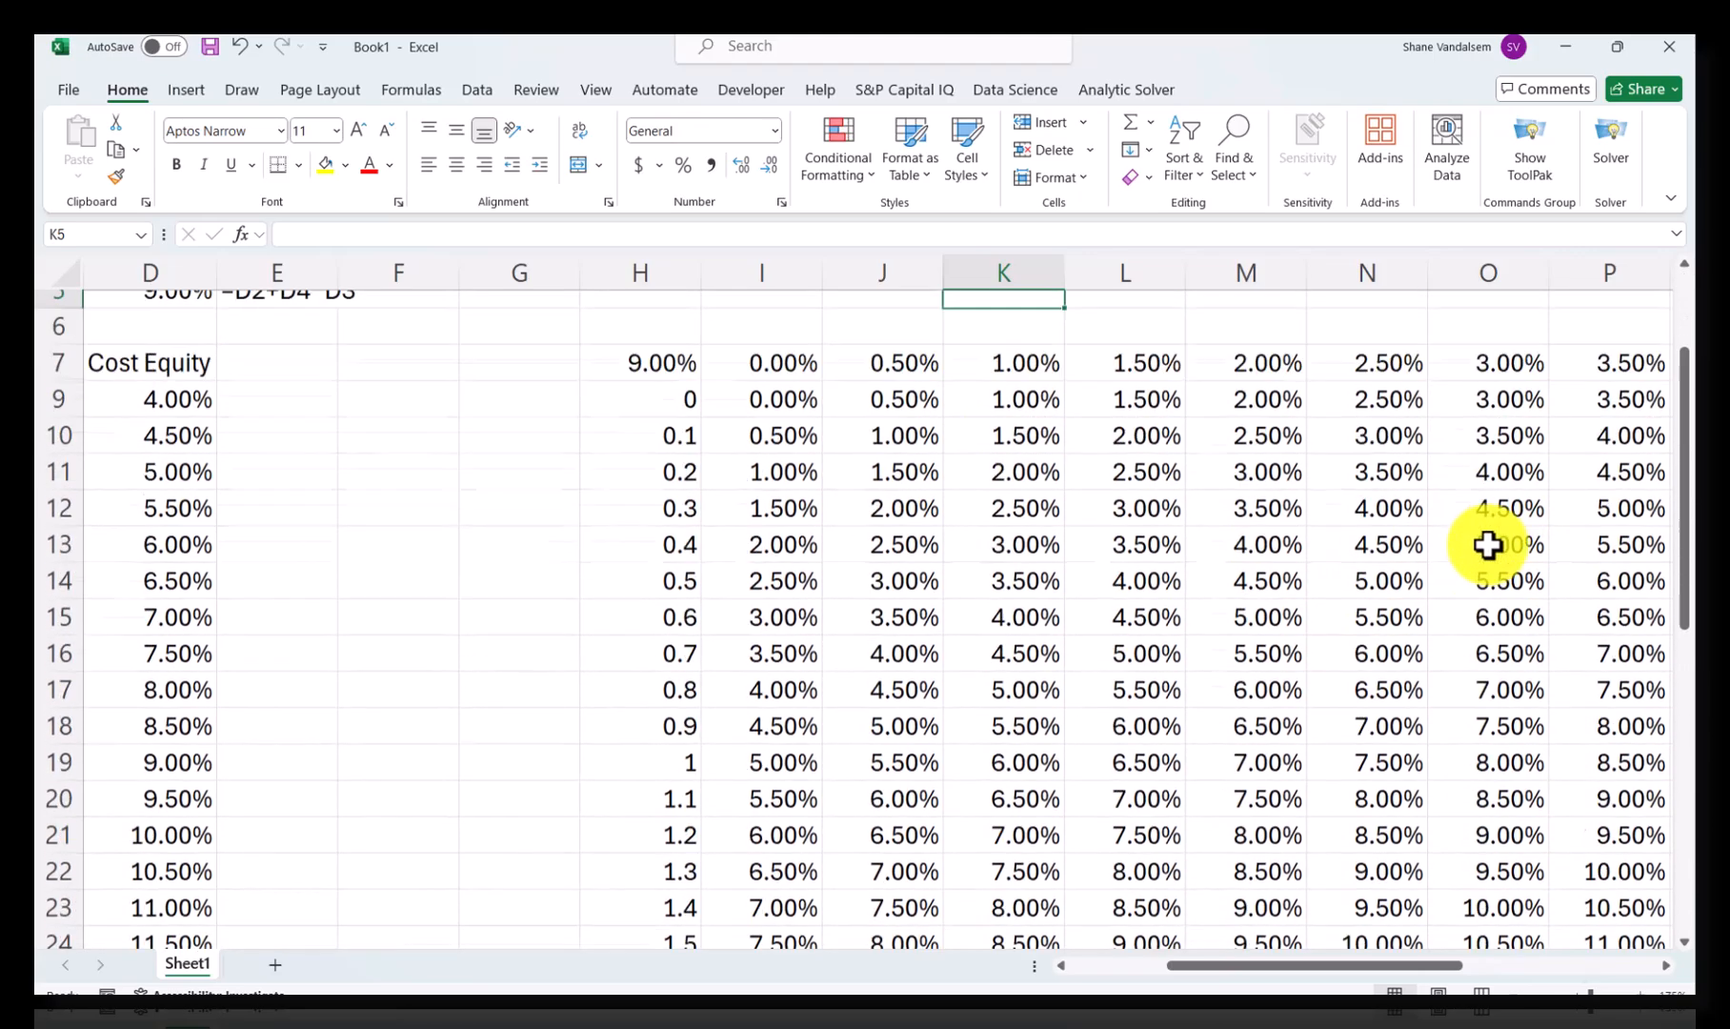
left_click(1499, 758)
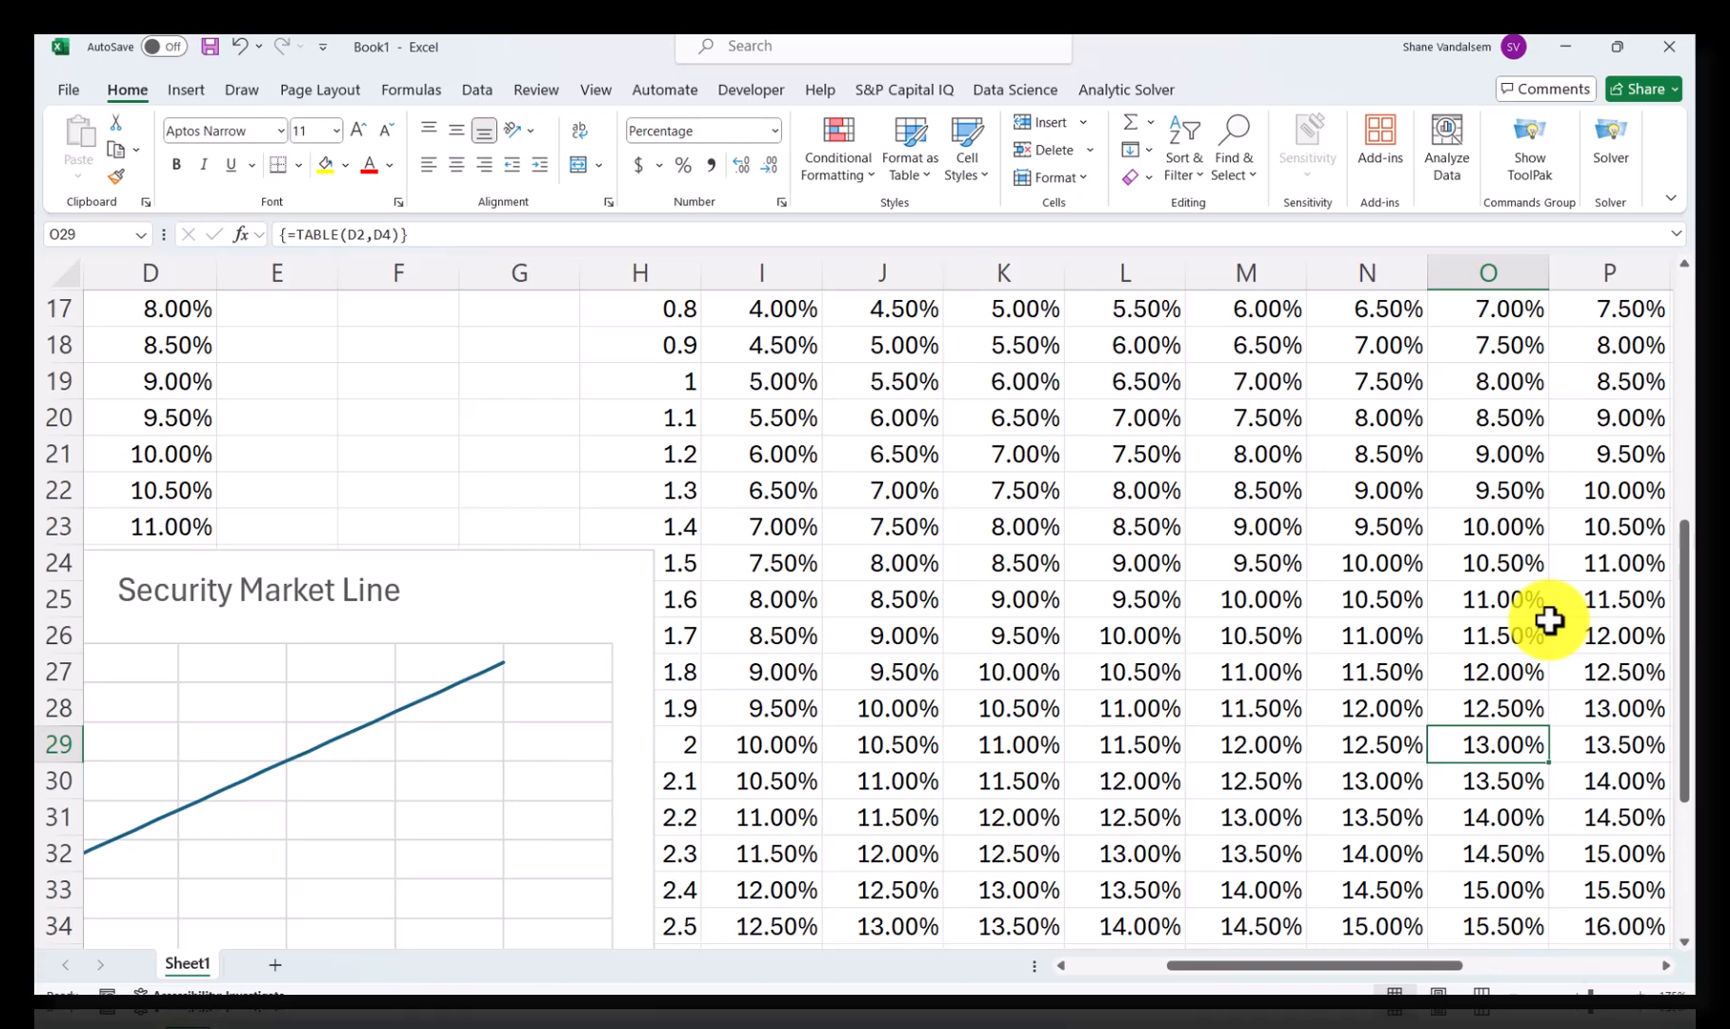
key("Left")
key("Left")
key("Left")
key("Left")
key("Left")
key("Left")
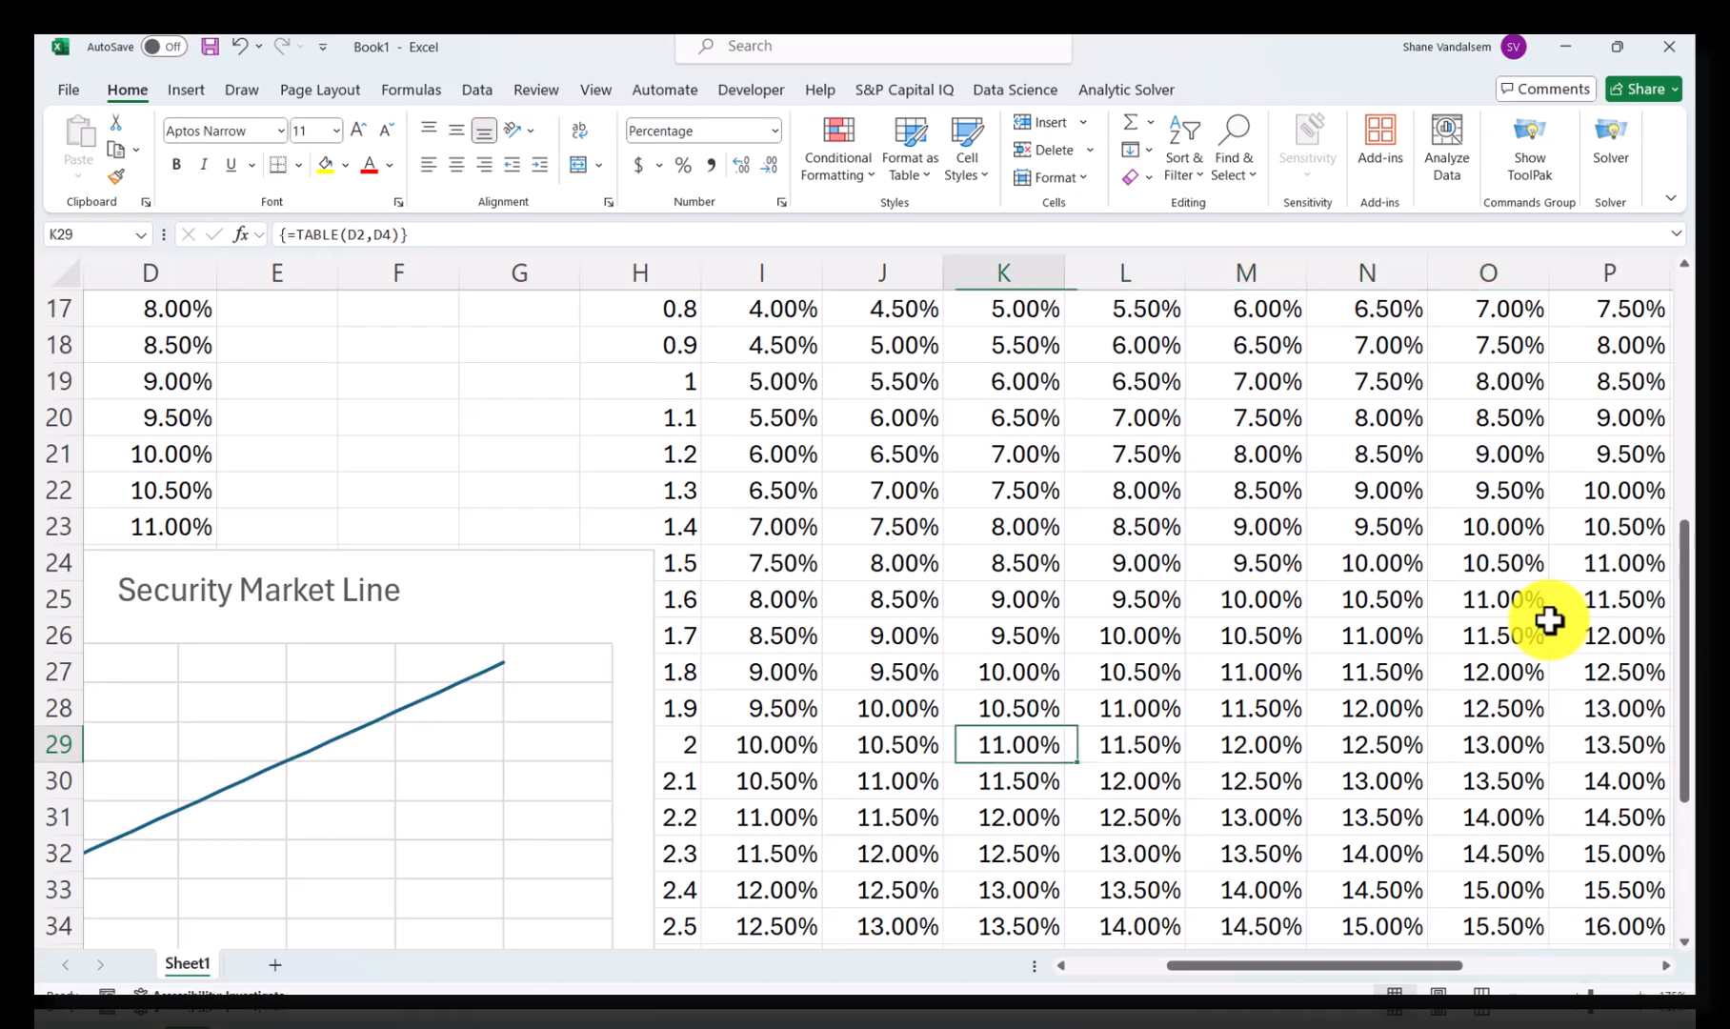
key("Up")
key("Up")
key("Up")
key("Up")
key("Up")
key("Up")
key("Up")
key("Up")
key("Up")
key("Up")
key("Up")
key("Up")
key("Up")
key("Up")
key("Up")
key("Up")
key("Up")
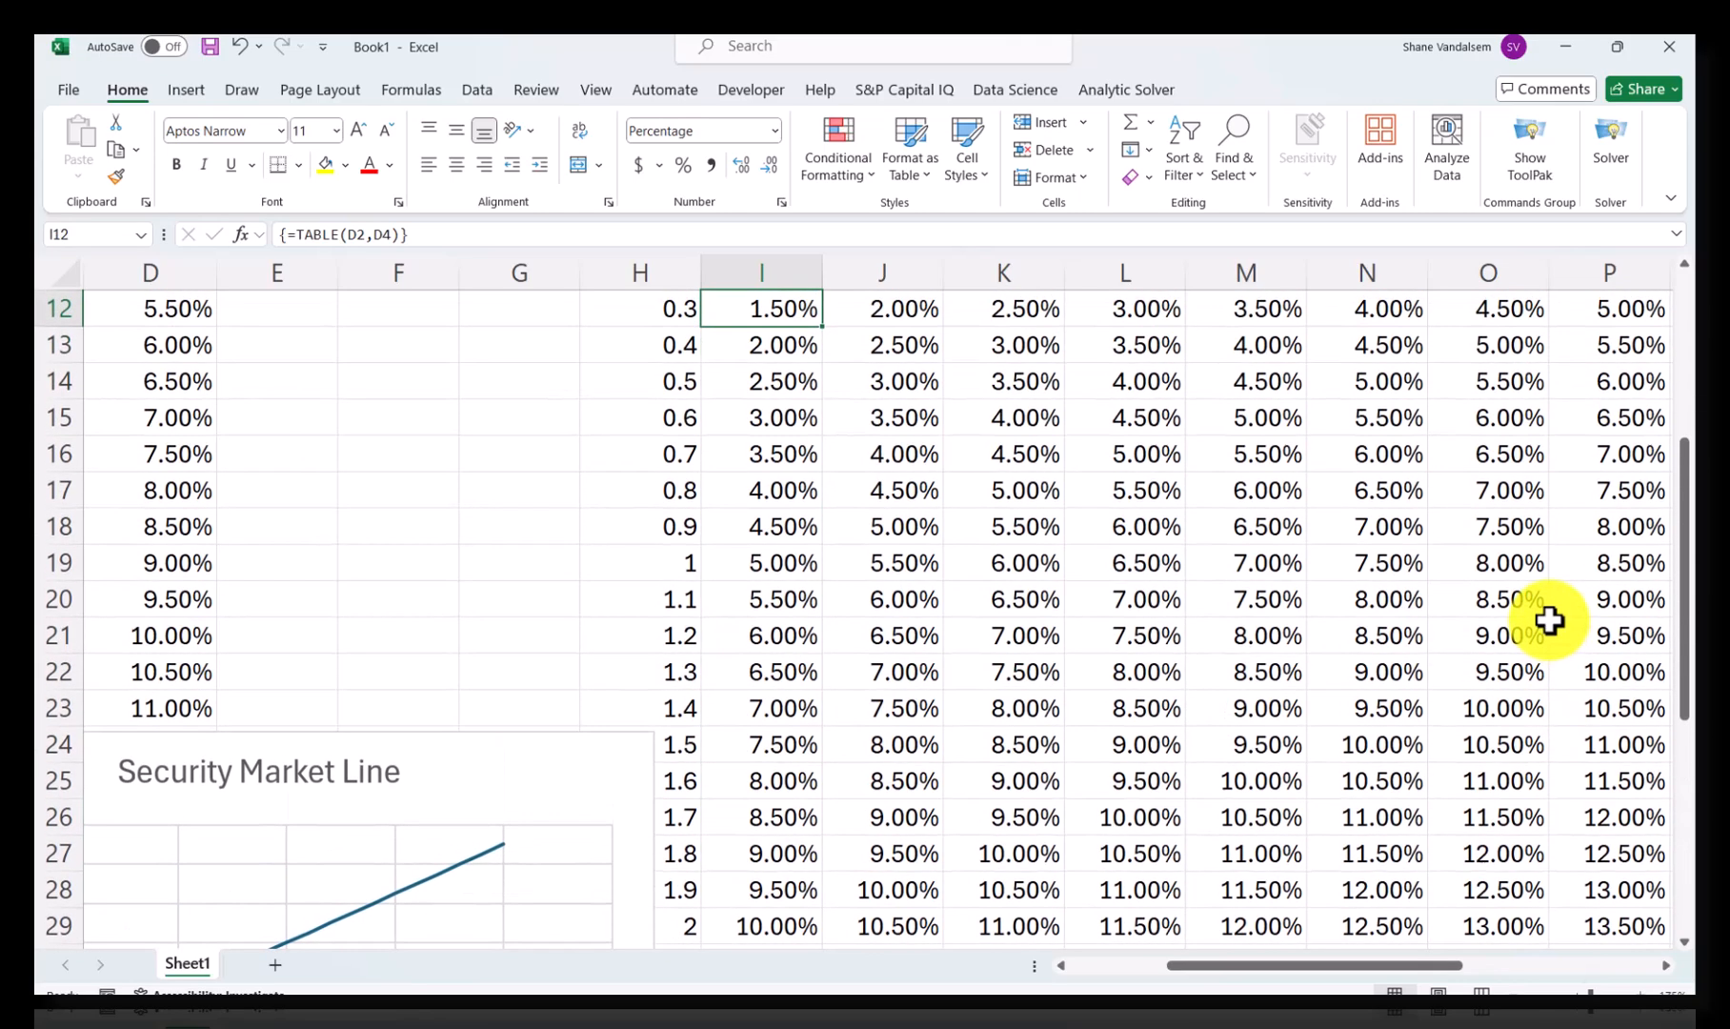
key("Up")
key("Up")
key("Up")
key("Up")
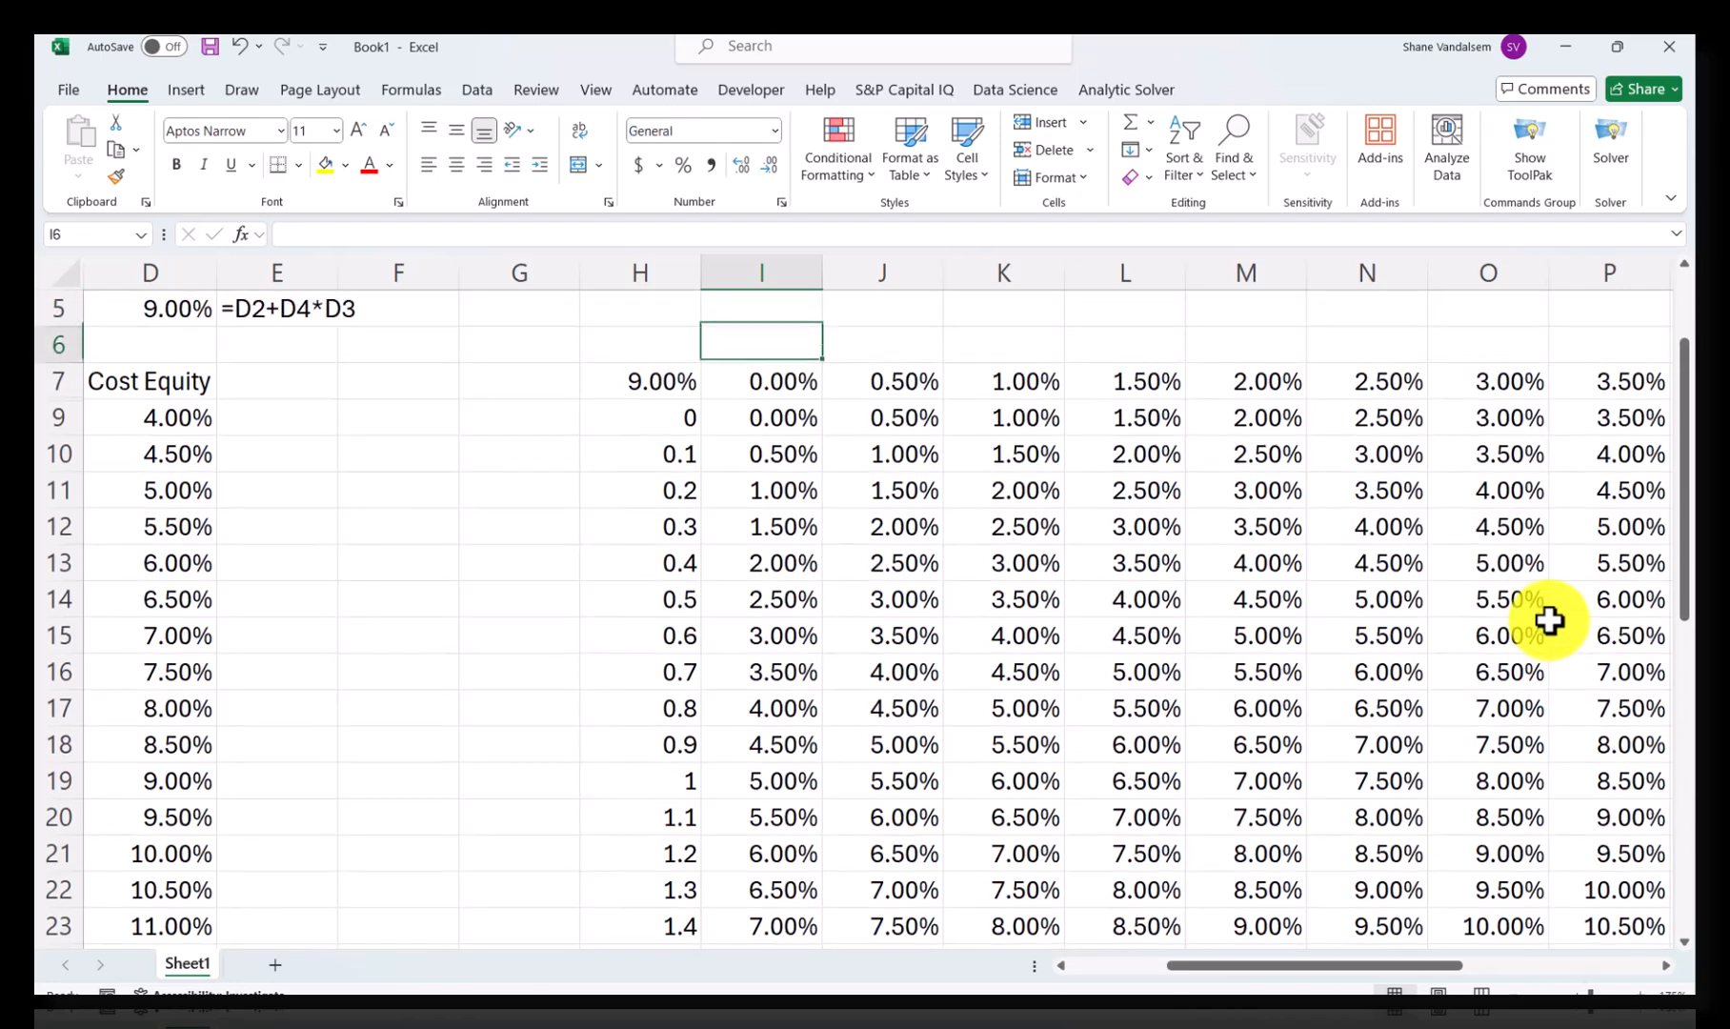
Step: Examine the zero-beta row of the two-variable table from column I across to column W
key("Down")
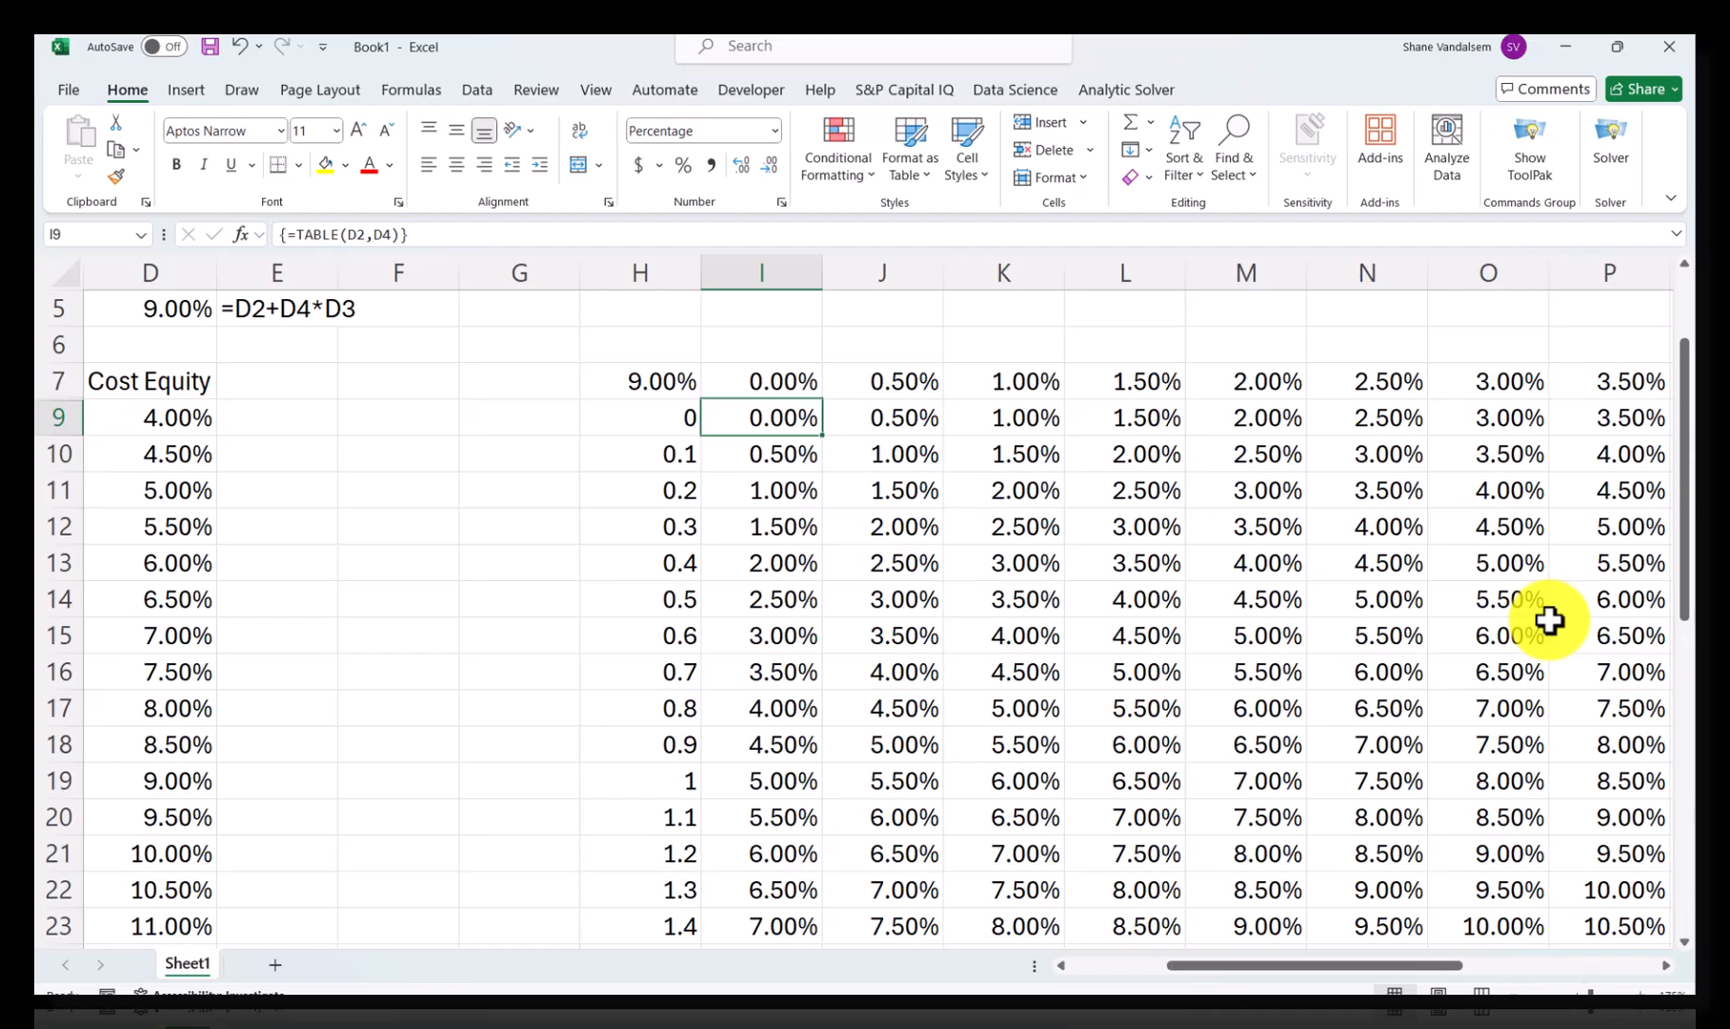
key("Right")
key("Right")
key("Right")
key("Right")
key("Right")
key("Right")
key("Right")
key("Right")
key("Right")
key("Right")
key("Right")
key("Right")
key("Right")
key("Right")
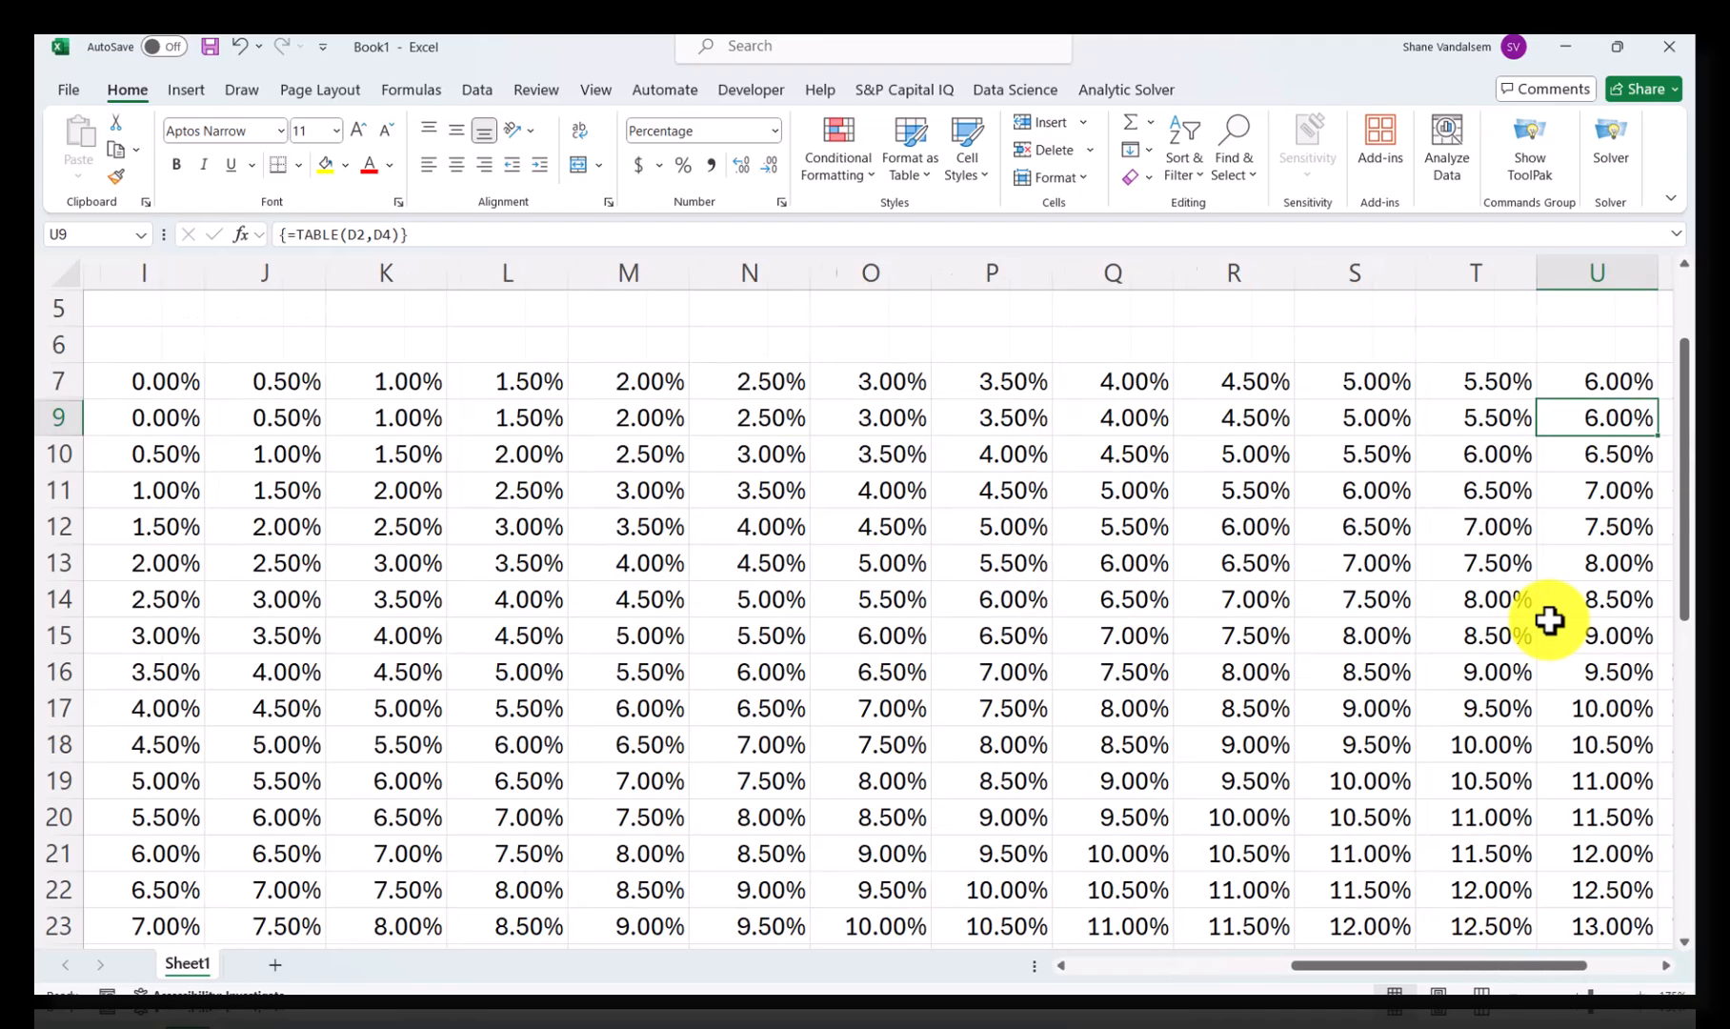
key("Right")
key("Right")
Step: Examine the results in column W down to row 39, then return to the table's upper rows
key("Left")
key("Left")
key("Down")
key("Down")
key("Down")
key("Down")
key("Down")
key("Down")
key("Down")
key("Down")
key("Down")
key("Down")
key("Down")
key("Down")
key("Down")
key("Down")
key("Down")
key("Down")
key("Down")
key("Down")
key("Down")
key("Down")
key("Down")
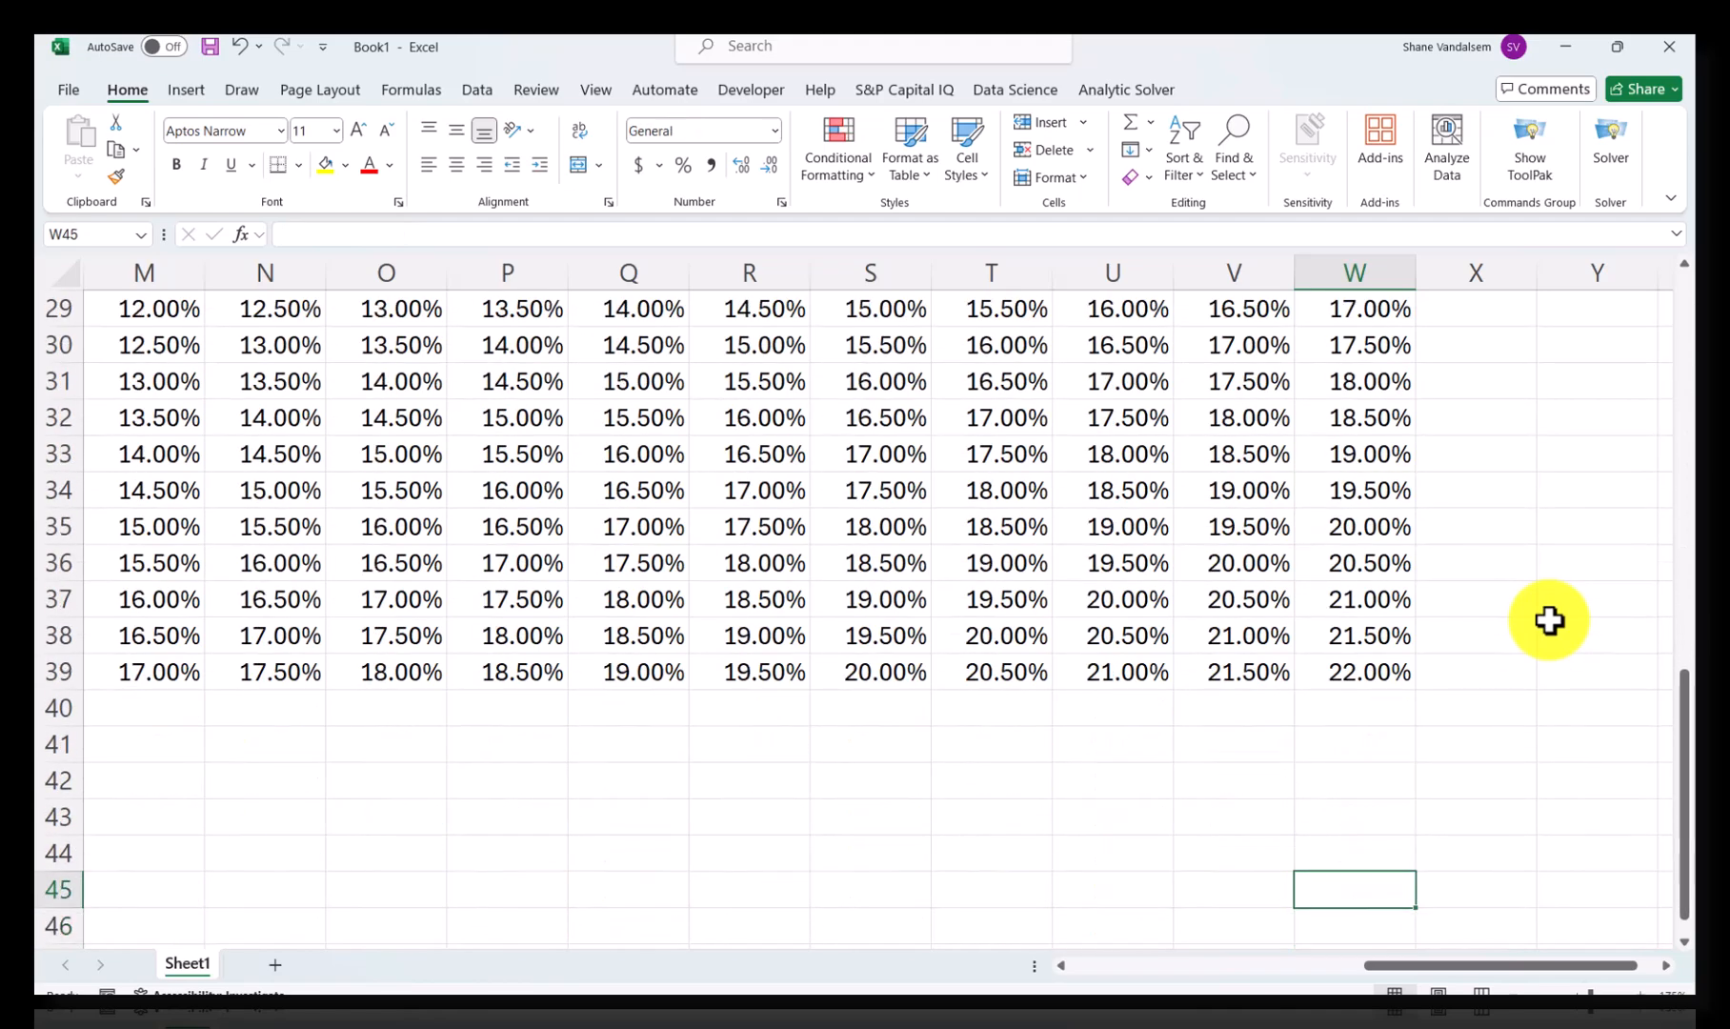
key("Up")
key("Up")
key("Up")
key("Up")
key("Up")
key("Up")
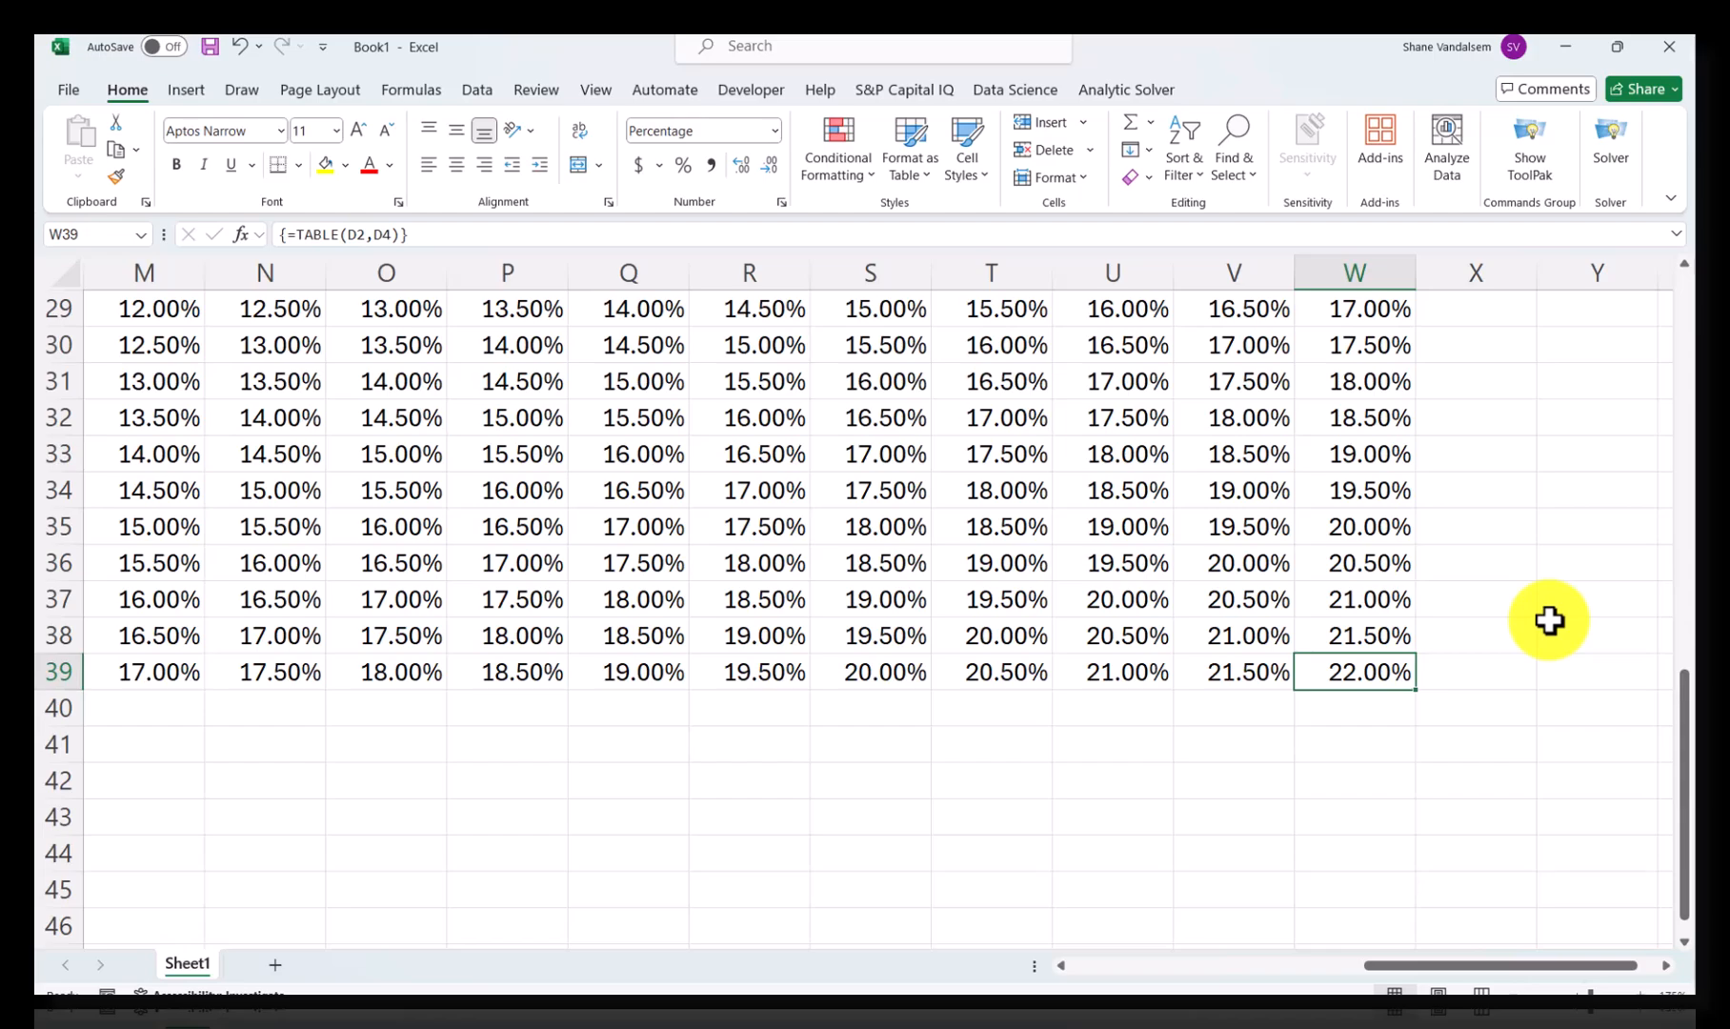
scroll(1483, 529, "up", 10)
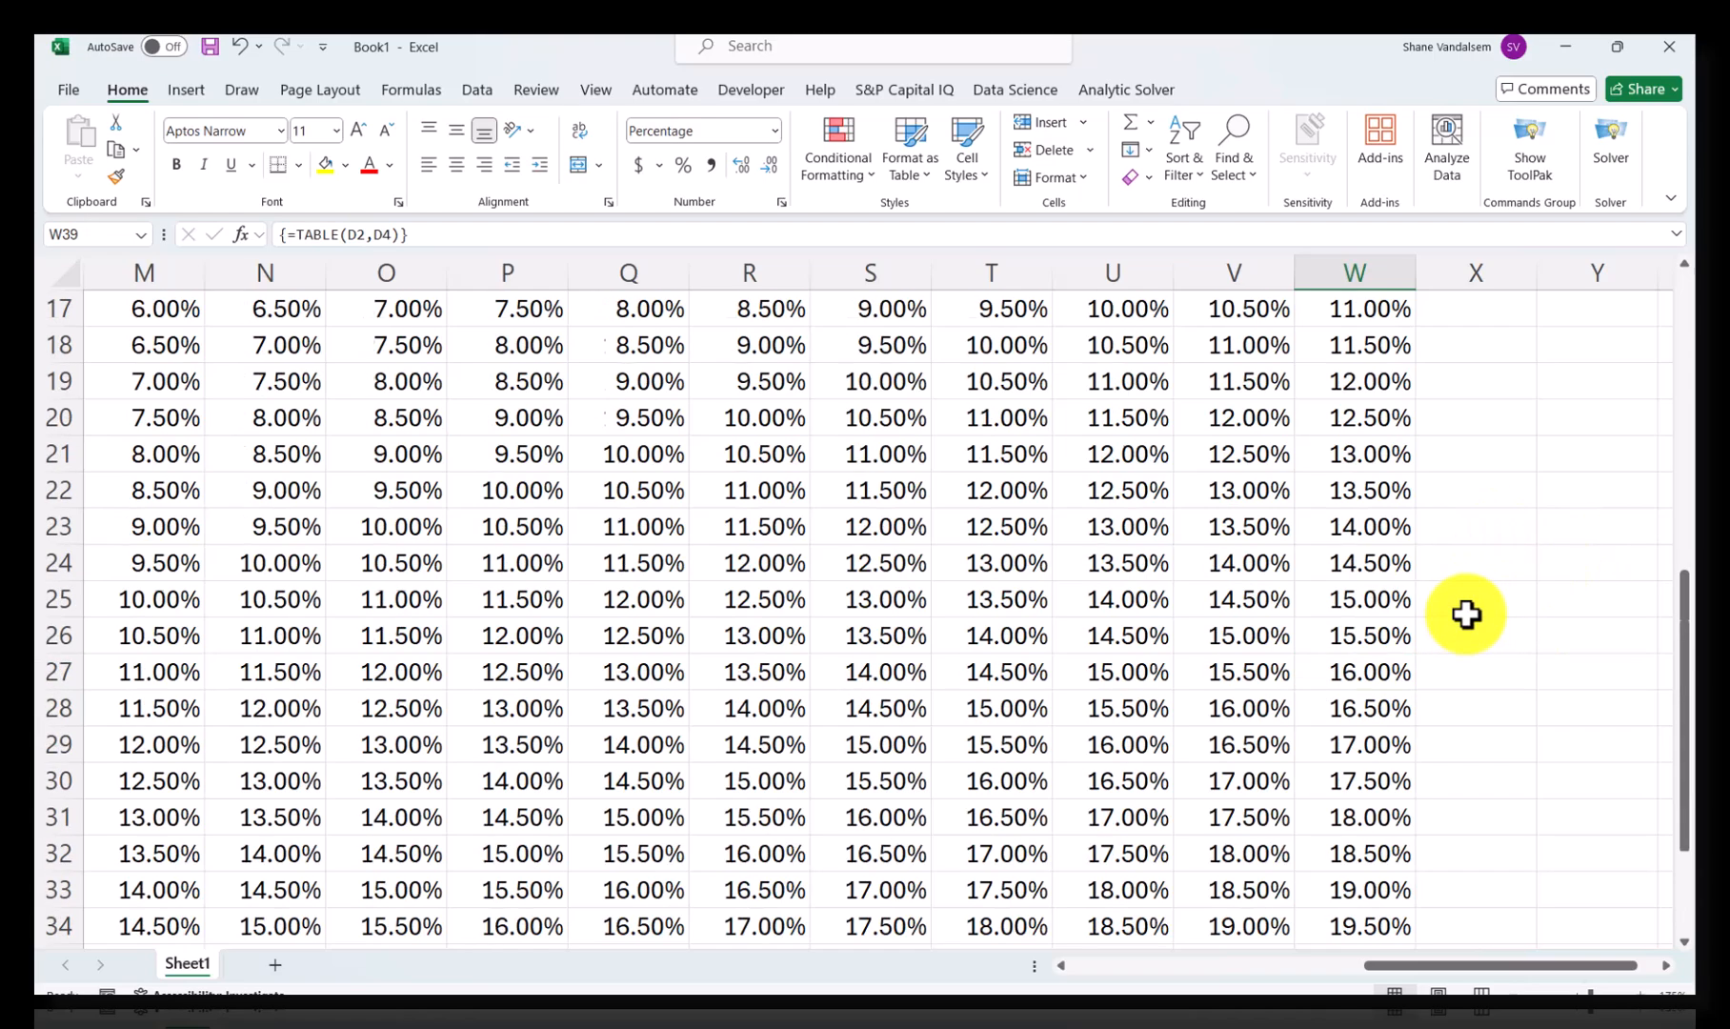
left_click(929, 600)
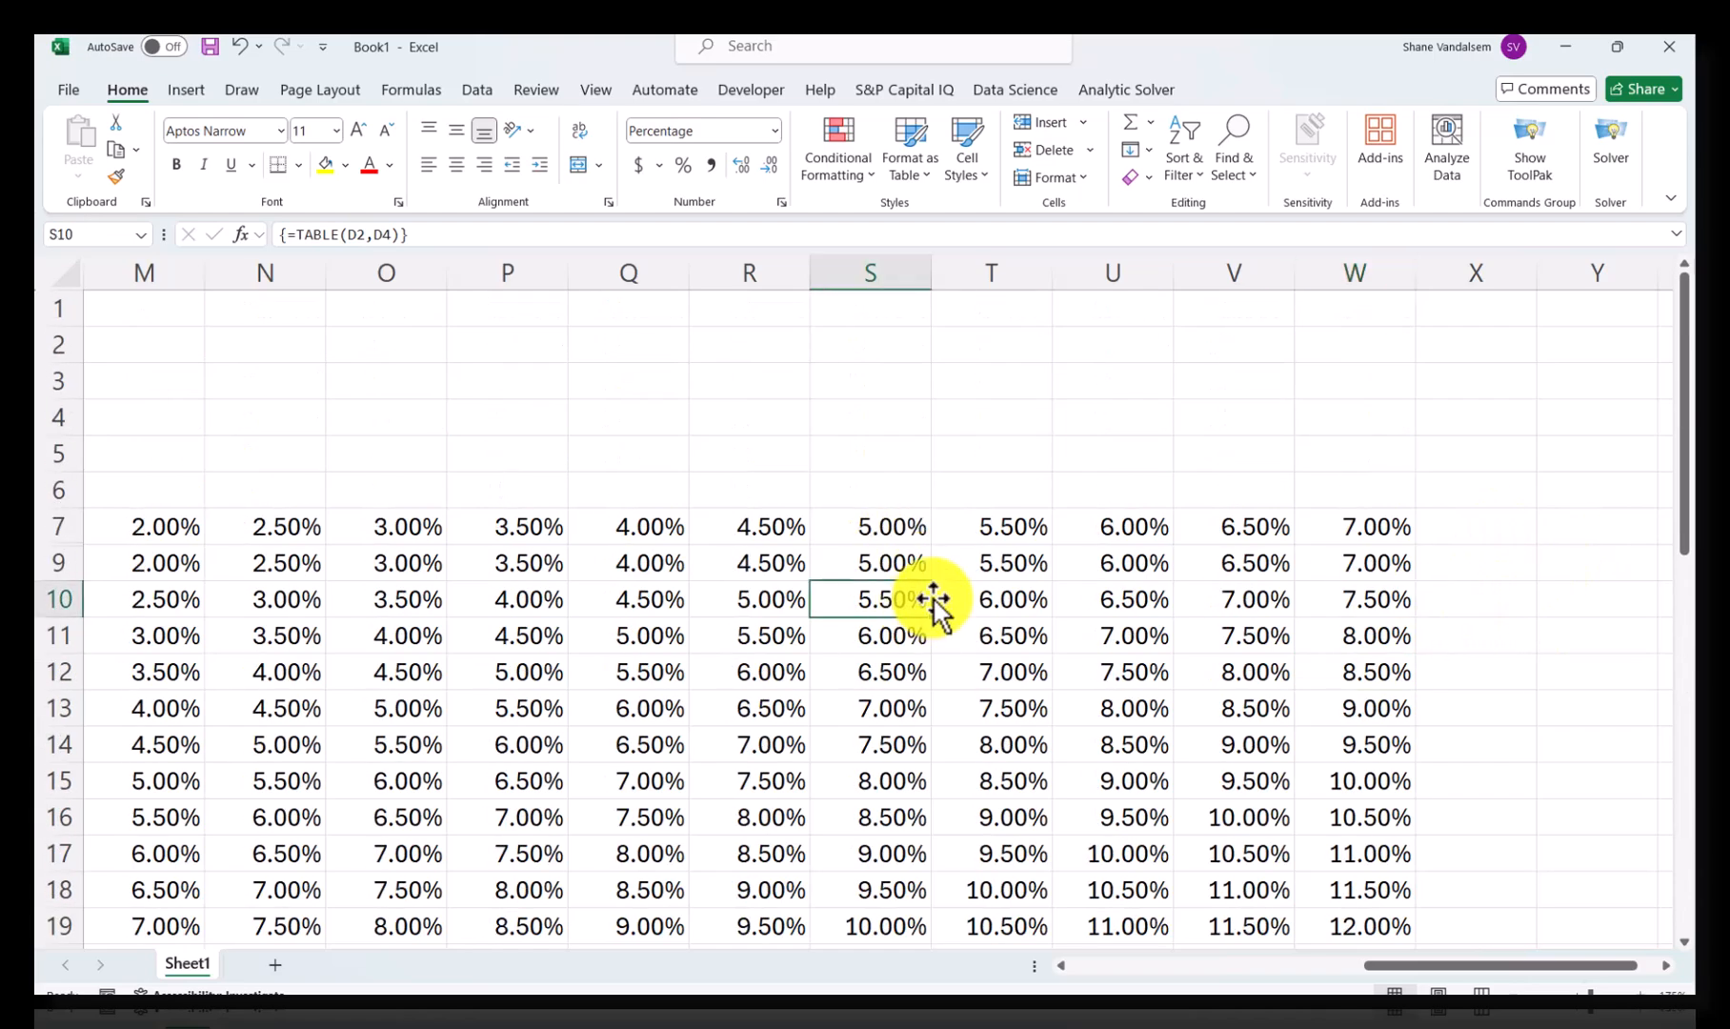
Step: Return along row 10 to column A and examine the CAPM inputs beside the beta table and the two-variable table's first columns
key("Left")
key("Left")
key("Left")
key("Left")
key("Left")
key("Left")
key("Left")
key("Left")
key("Left")
key("Left")
key("Left")
key("Left")
key("Left")
key("Left")
key("Left")
key("Left")
key("Left")
key("Left")
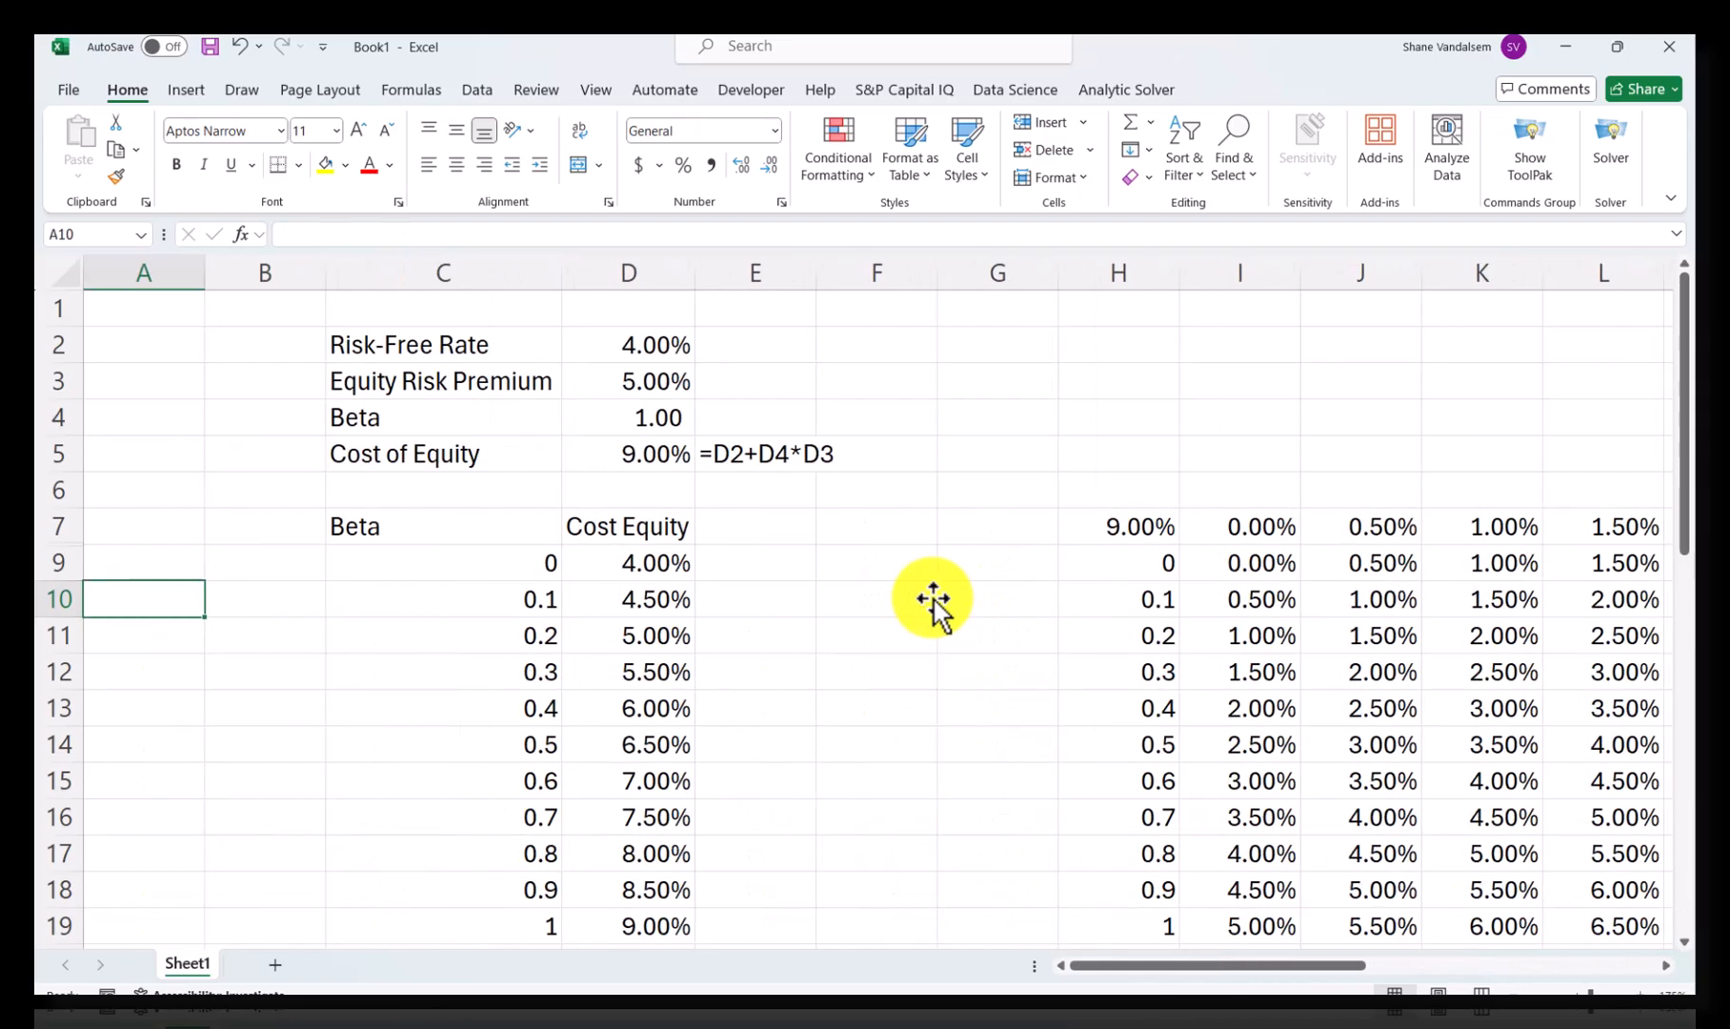
scroll(1318, 433, "down", 1)
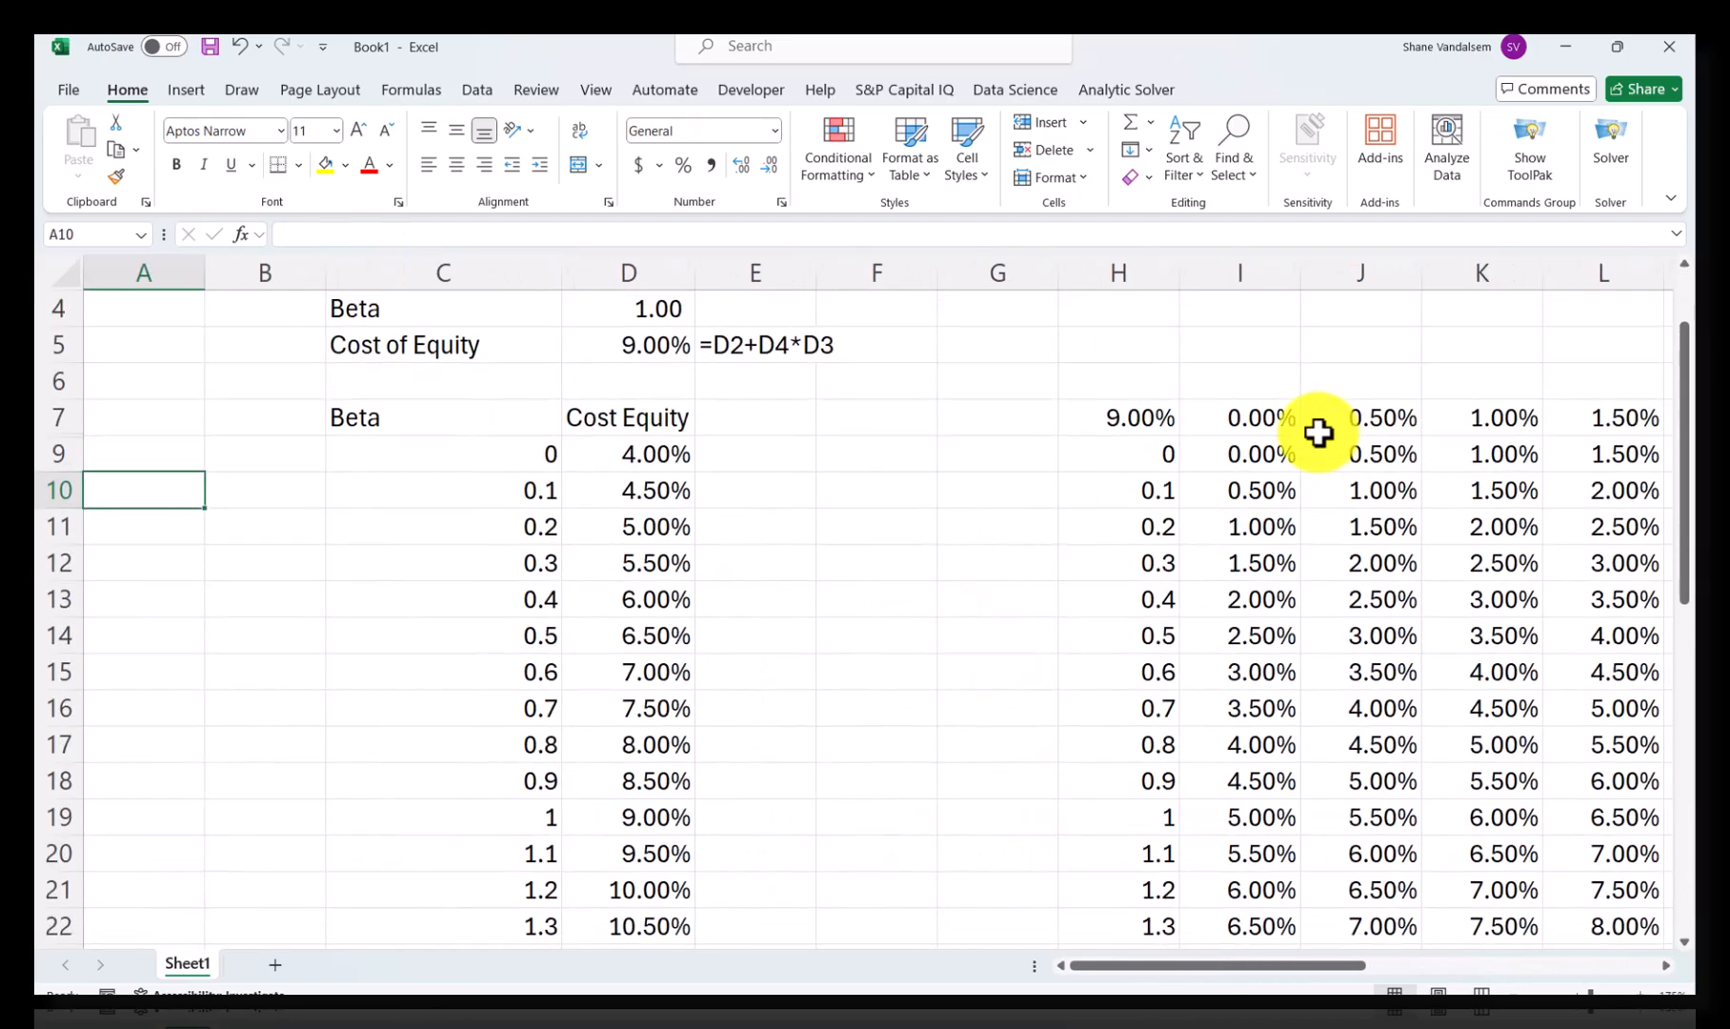